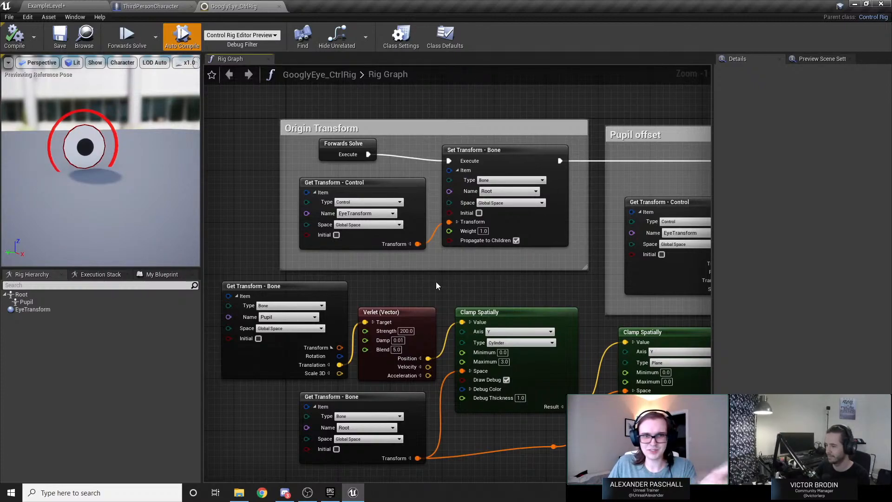
# Open the GooglyEye skeletal mesh from the Eyes folder inside GooglyEyes and view the disc from its front side.
pyautogui.click(74, 7)
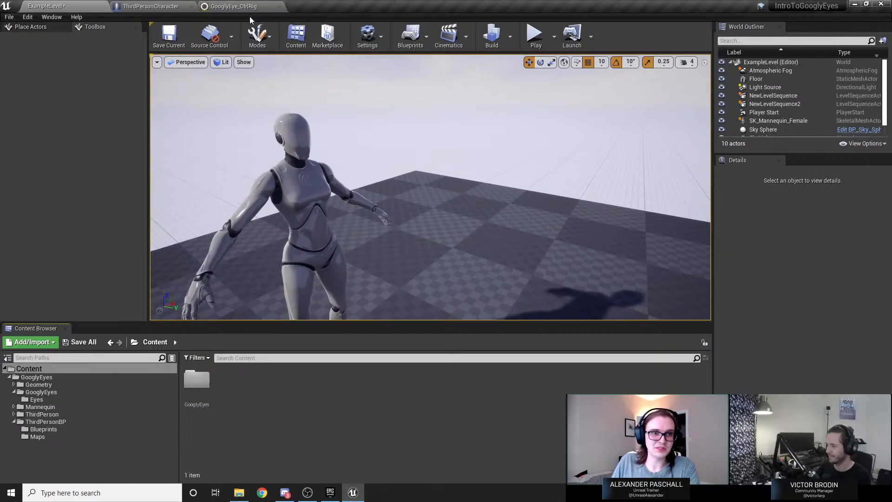
pyautogui.click(241, 7)
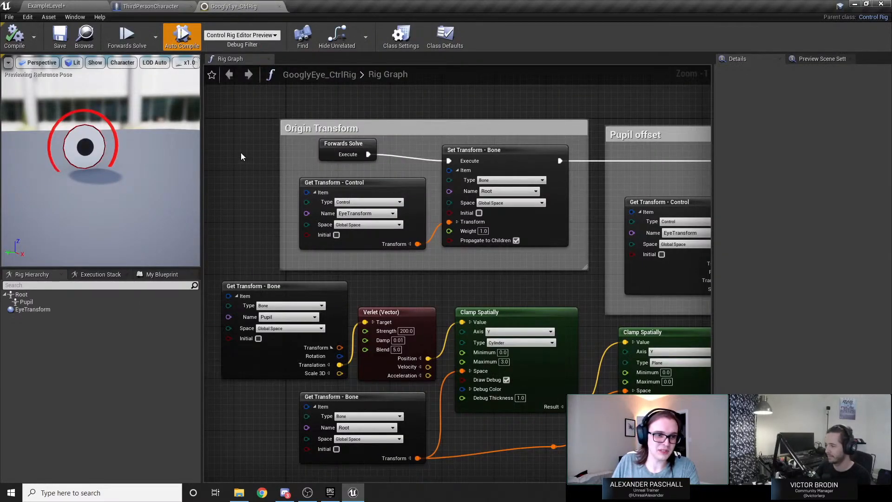
pyautogui.click(72, 5)
pyautogui.click(77, 394)
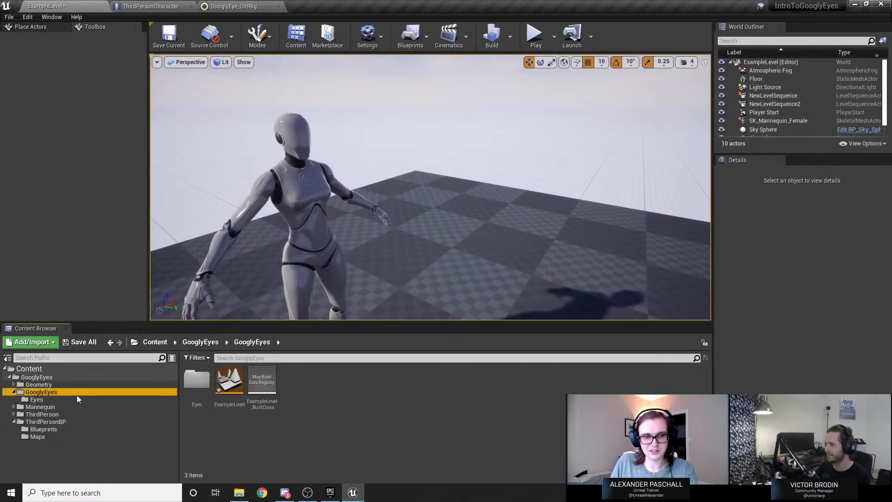
pyautogui.click(78, 400)
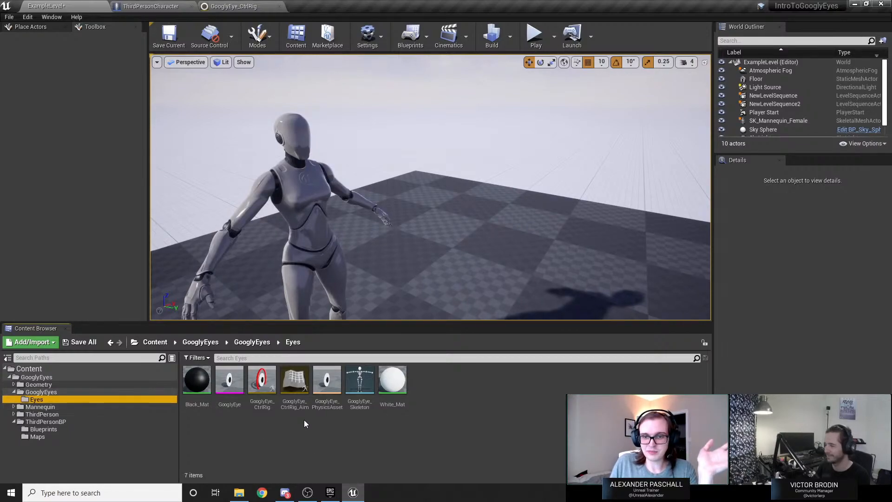
pyautogui.doubleClick(230, 395)
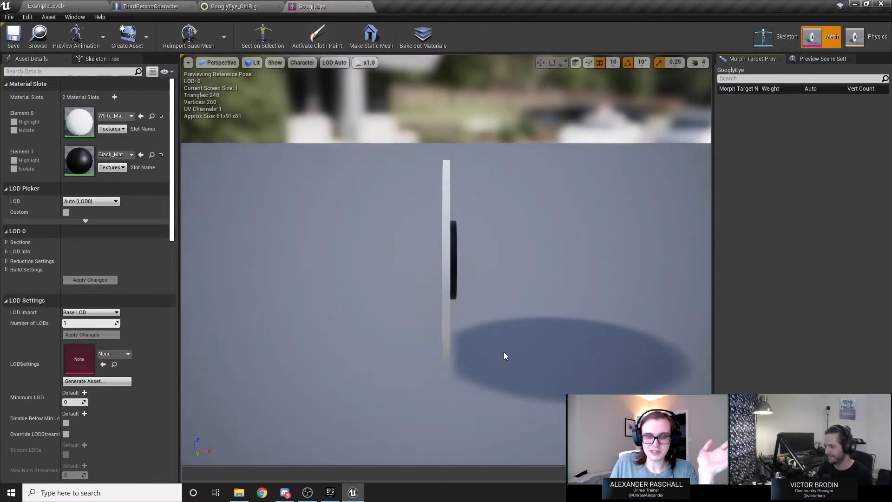
pyautogui.moveTo(504, 352)
pyautogui.mouseDown(button='right')
pyautogui.moveTo(446, 334)
pyautogui.moveTo(488, 344)
pyautogui.moveTo(502, 325)
pyautogui.moveTo(511, 344)
pyautogui.mouseUp(button='right')
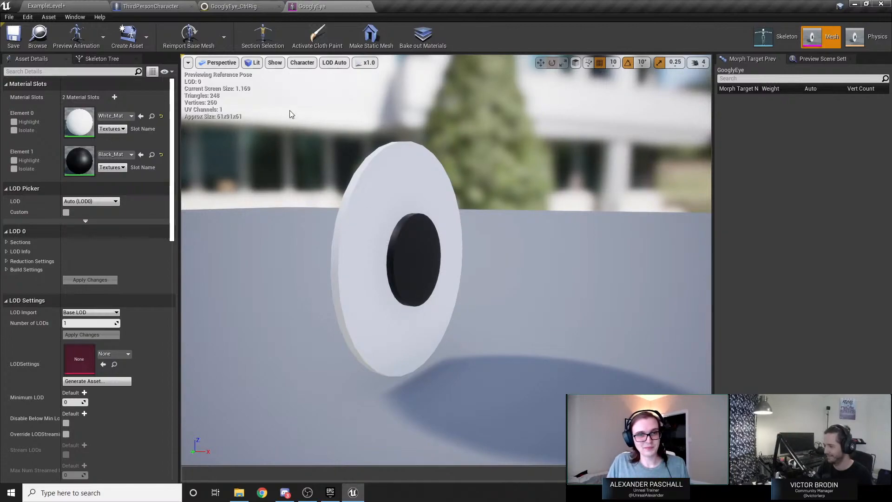
# Draw the mesh's full bone hierarchy and pin the All Hierarchy and Selected Only bone drawing options to the viewport.
pyautogui.click(306, 66)
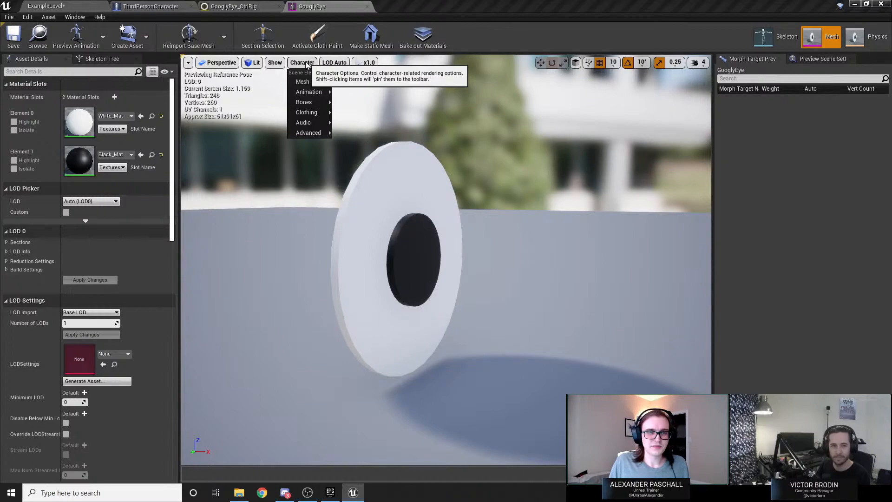
pyautogui.moveTo(304, 103)
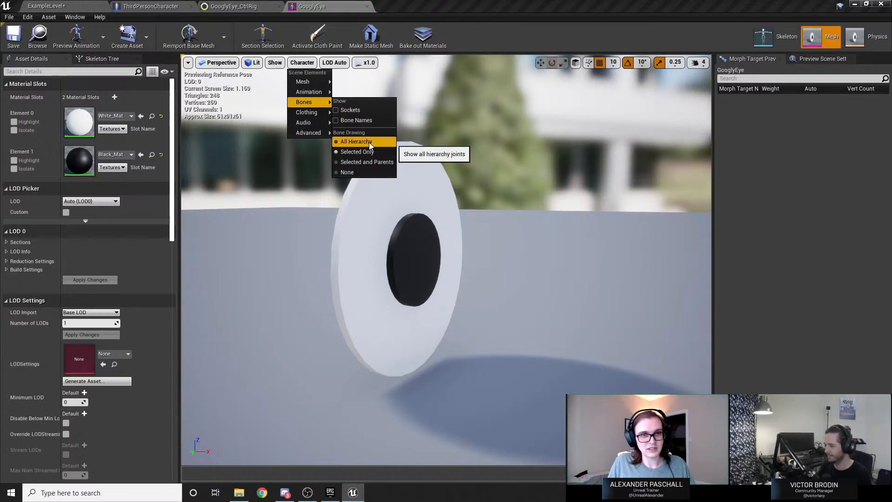
pyautogui.click(356, 142)
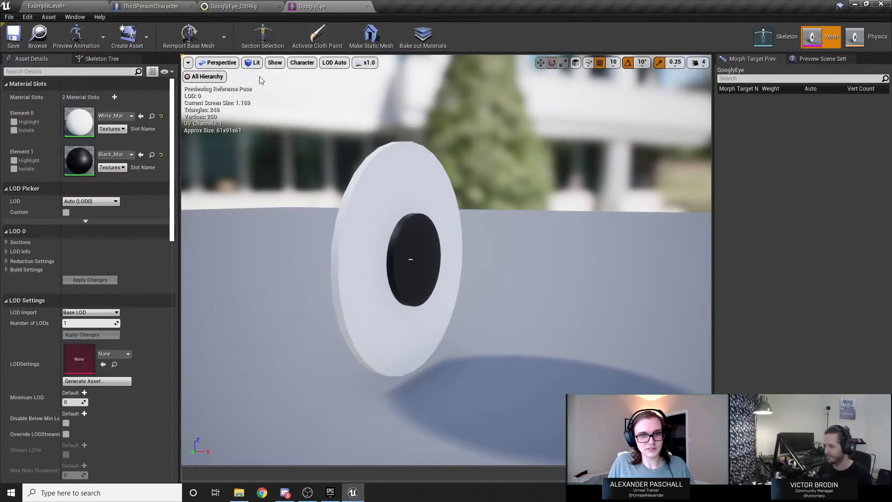
pyautogui.click(302, 62)
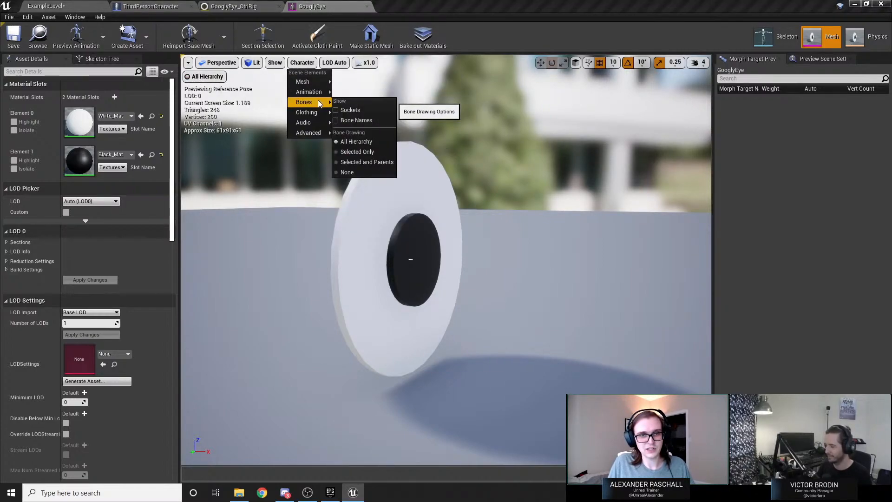
pyautogui.click(359, 151)
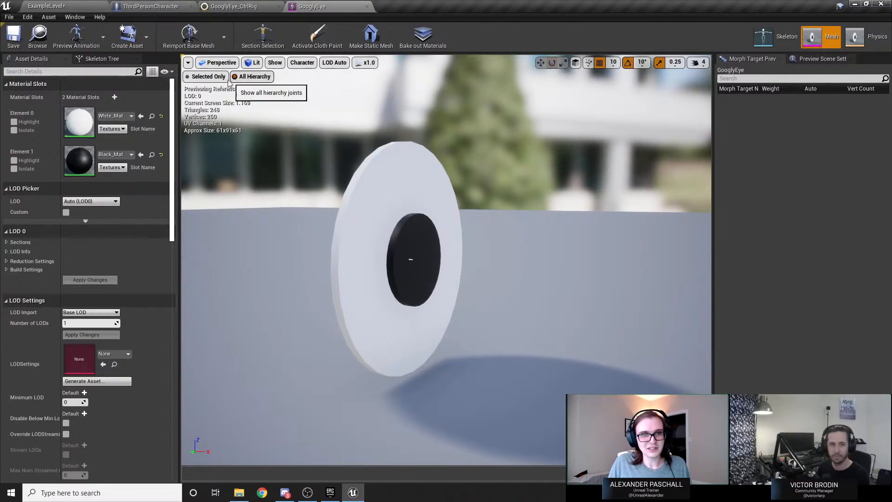
pyautogui.click(207, 77)
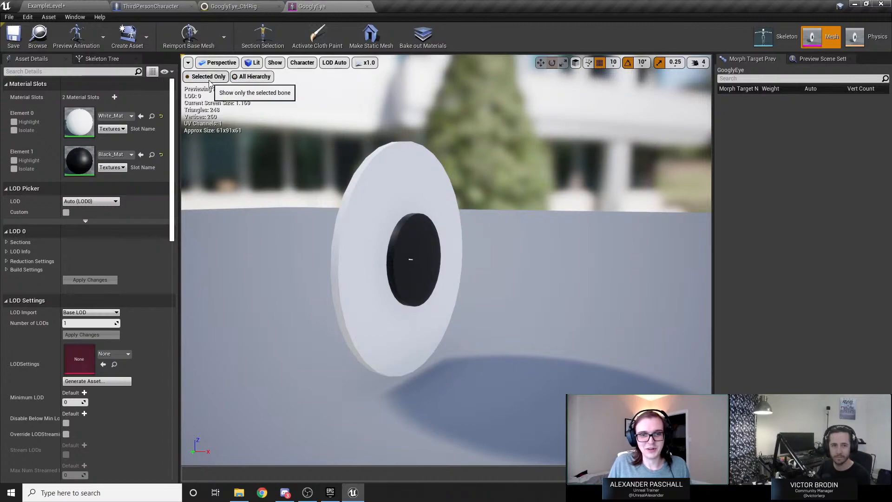
pyautogui.moveTo(447, 193)
pyautogui.mouseDown(button='right')
pyautogui.moveTo(469, 260)
pyautogui.moveTo(446, 196)
pyautogui.moveTo(466, 200)
pyautogui.moveTo(432, 201)
pyautogui.mouseUp(button='right')
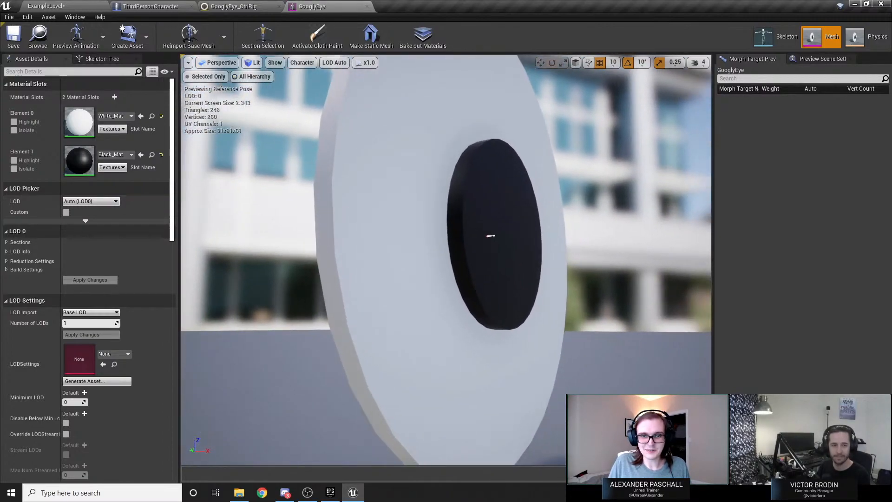
pyautogui.moveTo(490, 236); pyautogui.dragTo(365, 129, button='right')
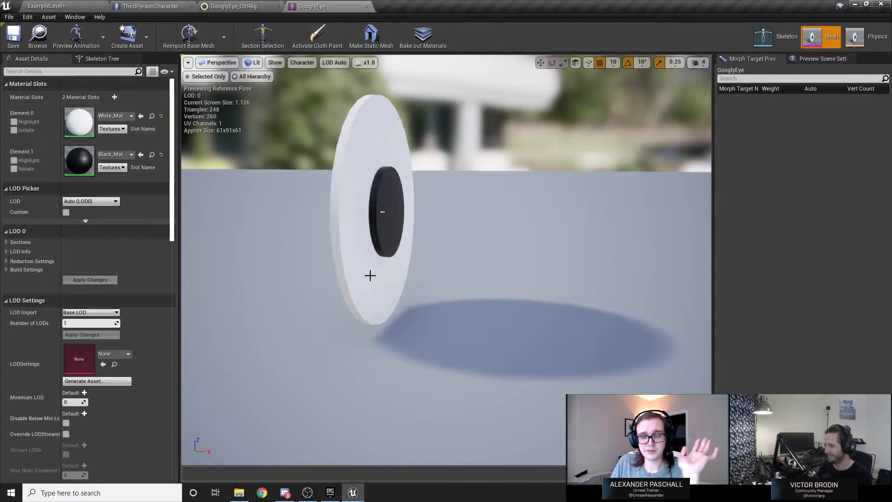
# Examine the Root and Pupil bones in GooglyEye_CtrlRig, along with its Pupil offset group and Verlet (Vector) node.
pyautogui.click(248, 7)
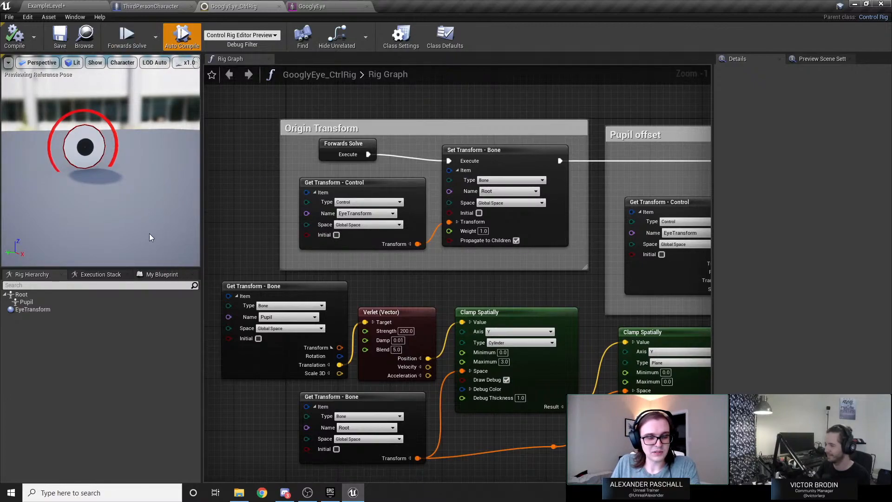
pyautogui.click(44, 295)
pyautogui.click(51, 301)
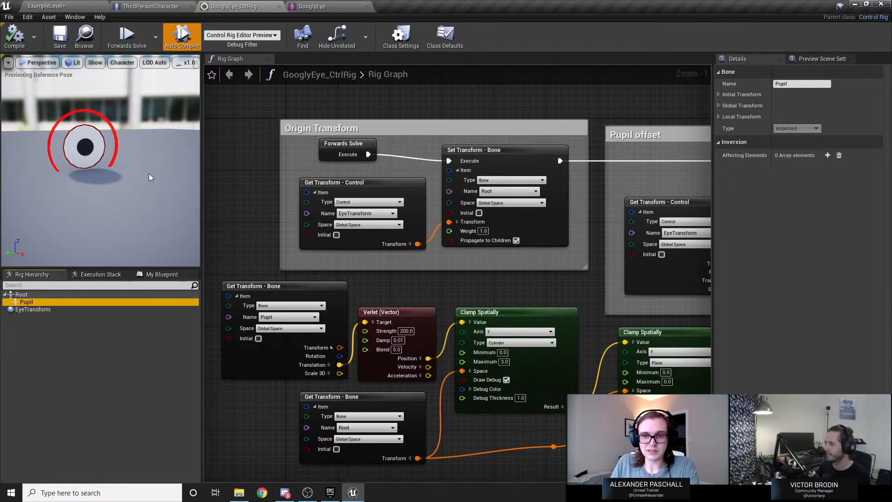
pyautogui.moveTo(310, 236); pyautogui.dragTo(267, 282, button='right')
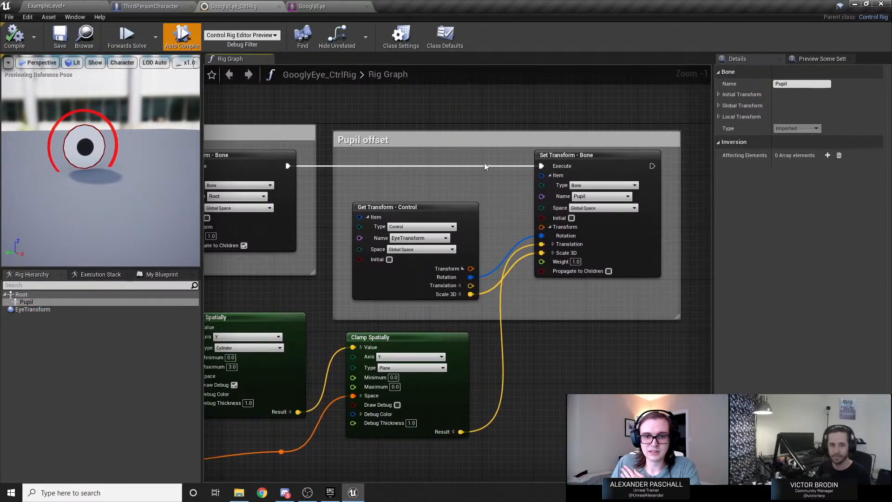
pyautogui.moveTo(513, 180); pyautogui.dragTo(819, 165, button='right')
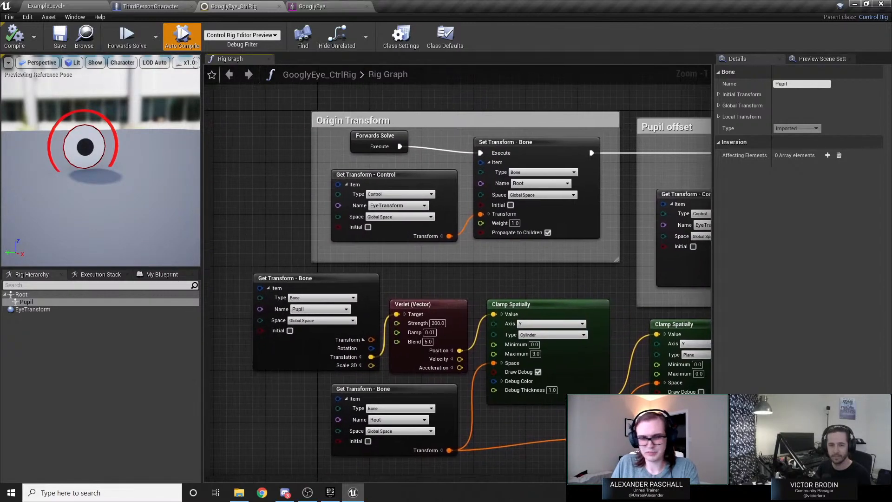
pyautogui.click(451, 303)
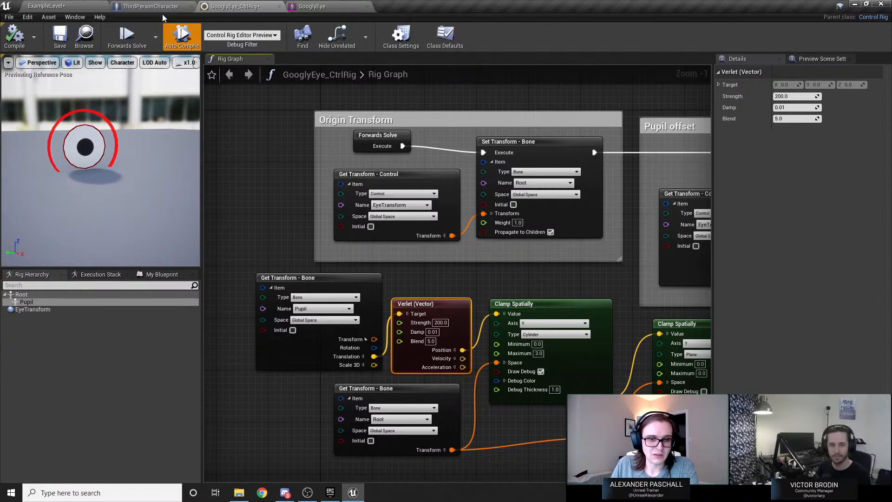
# Open the GooglyEye_CtrlRig_Aim control rig from the Eyes folder and enlarge its preview viewport around the eye and aim control.
pyautogui.click(50, 6)
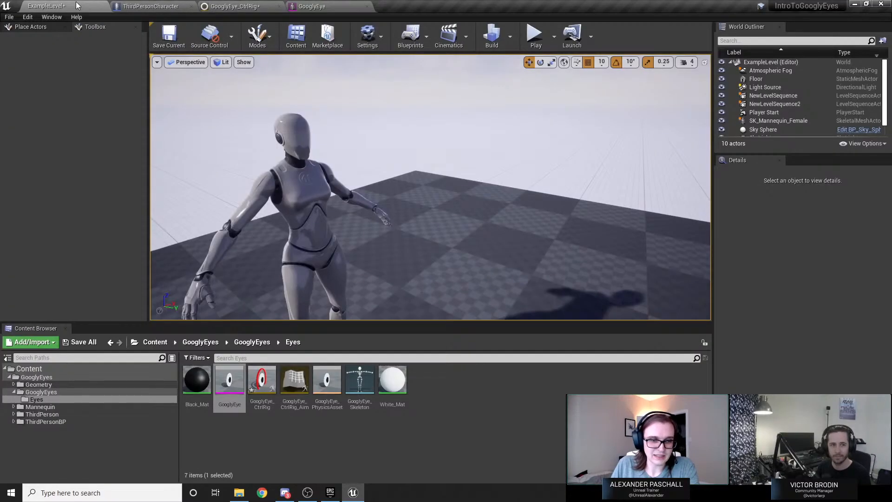
pyautogui.click(445, 402)
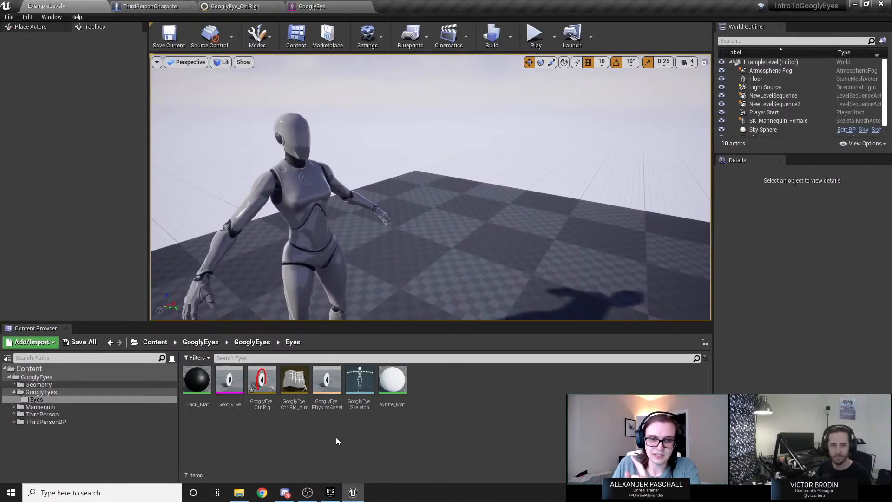
pyautogui.click(296, 387)
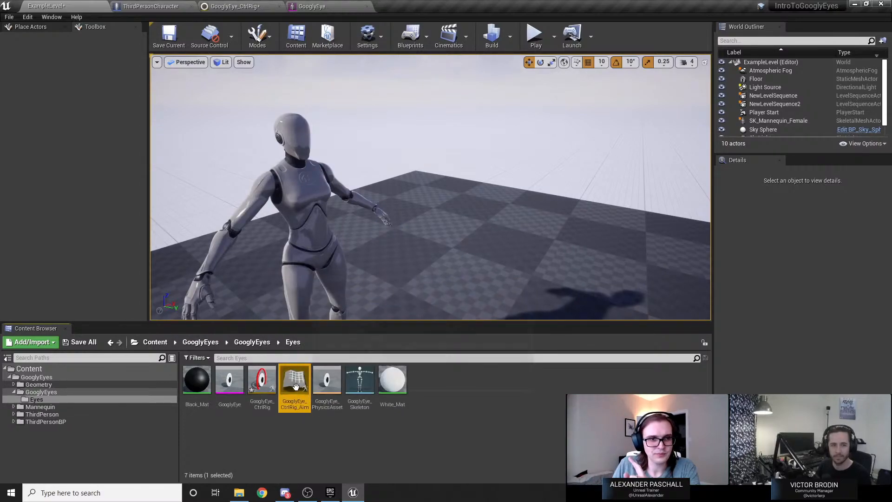
pyautogui.doubleClick(295, 387)
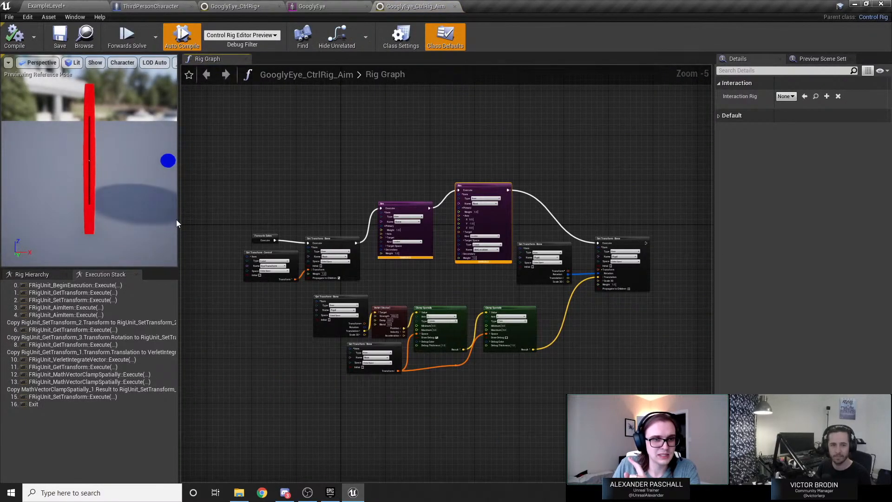
pyautogui.moveTo(155, 203)
pyautogui.mouseDown(button='right')
pyautogui.moveTo(130, 204)
pyautogui.moveTo(172, 203)
pyautogui.moveTo(155, 204)
pyautogui.mouseUp(button='right')
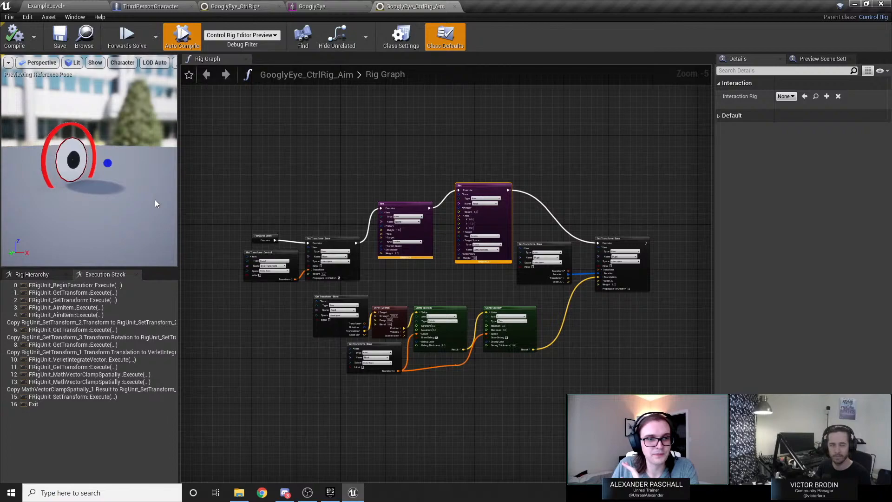
pyautogui.moveTo(181, 226); pyautogui.dragTo(382, 234)
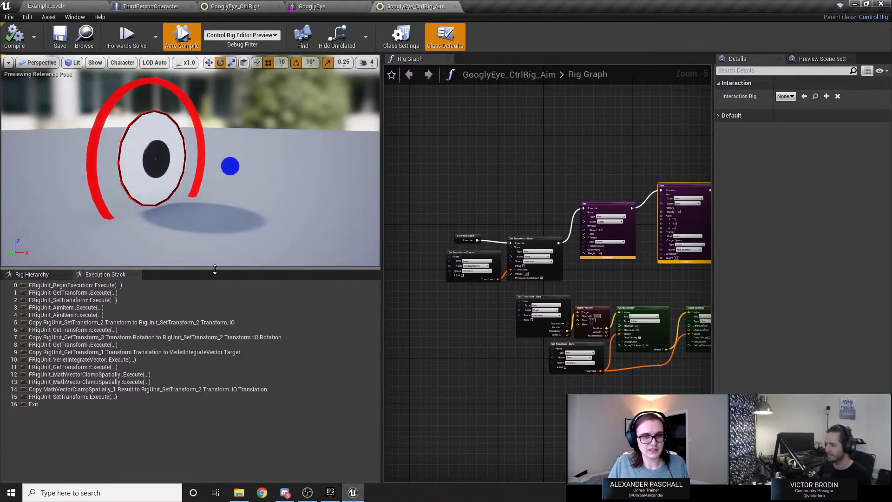
pyautogui.moveTo(214, 269); pyautogui.dragTo(215, 360)
# Try moving the blue AimLocation control slightly in the rig preview to test the eye's aiming.
pyautogui.click(230, 212)
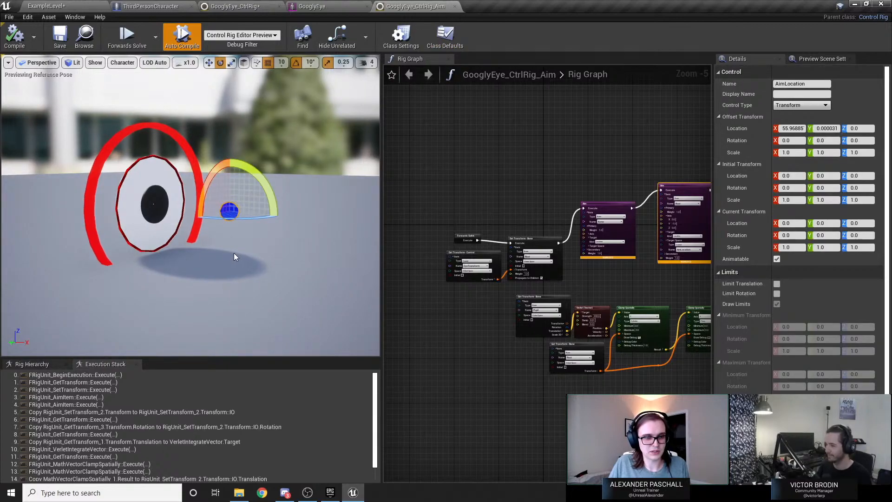
pyautogui.press('w')
pyautogui.moveTo(245, 256); pyautogui.dragTo(219, 258, button='right')
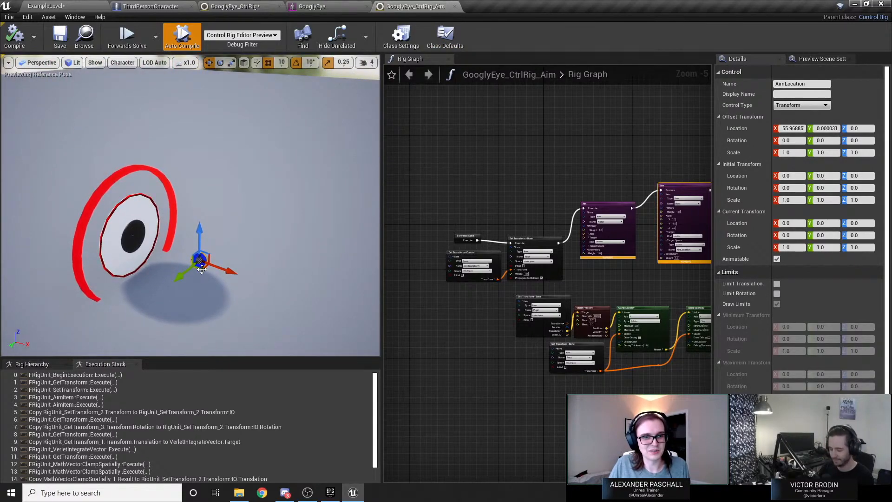
pyautogui.moveTo(202, 270)
pyautogui.mouseDown()
pyautogui.moveTo(151, 299)
pyautogui.moveTo(251, 255)
pyautogui.moveTo(223, 211)
pyautogui.moveTo(181, 276)
pyautogui.moveTo(194, 262)
pyautogui.moveTo(192, 285)
pyautogui.moveTo(209, 271)
pyautogui.mouseUp()
# Set the item name of the first Aim node in the rig graph to the Pupil bone.
pyautogui.moveTo(548, 290); pyautogui.dragTo(412, 287, button='right')
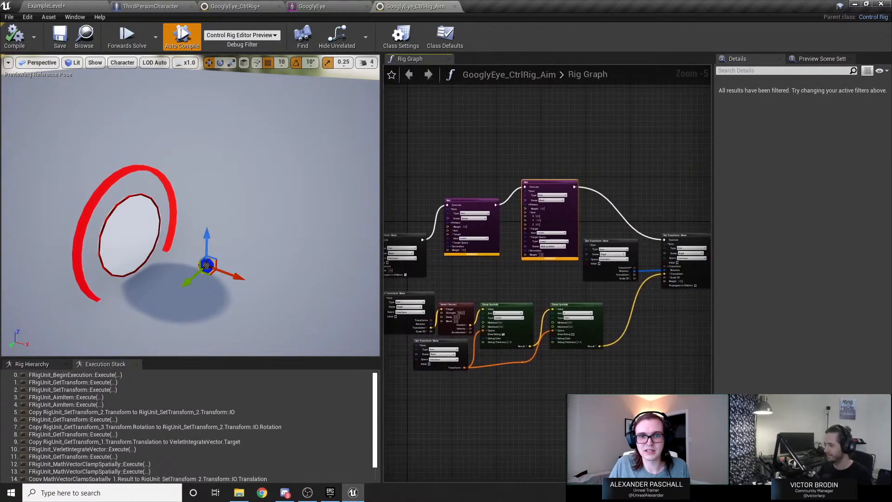
pyautogui.scroll(5, 505, 266)
pyautogui.moveTo(500, 261); pyautogui.dragTo(603, 299, button='right')
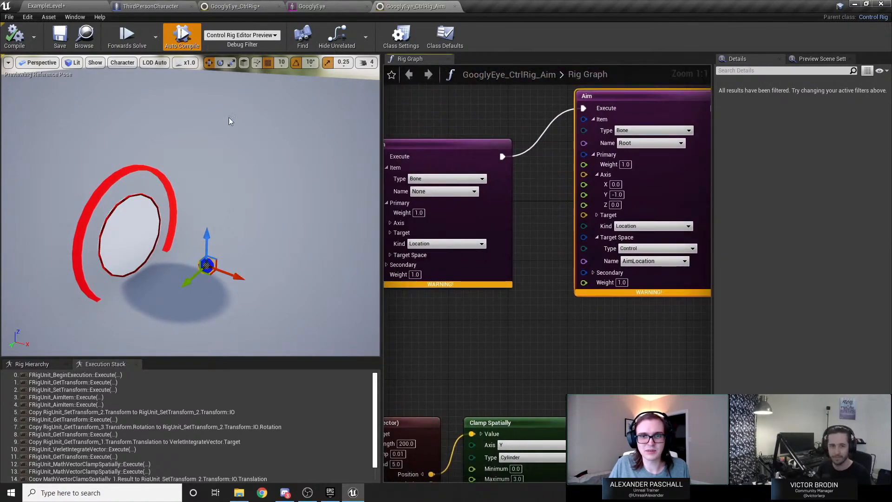
pyautogui.moveTo(493, 258); pyautogui.dragTo(637, 271, button='right')
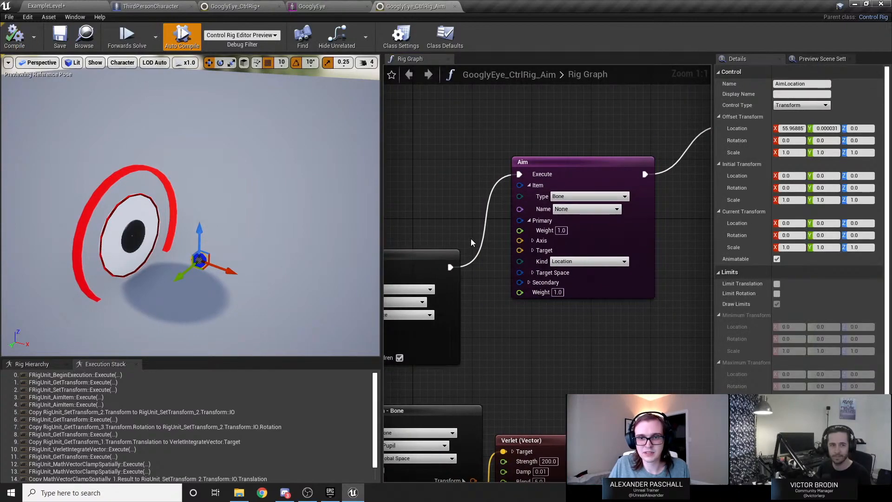
pyautogui.click(586, 209)
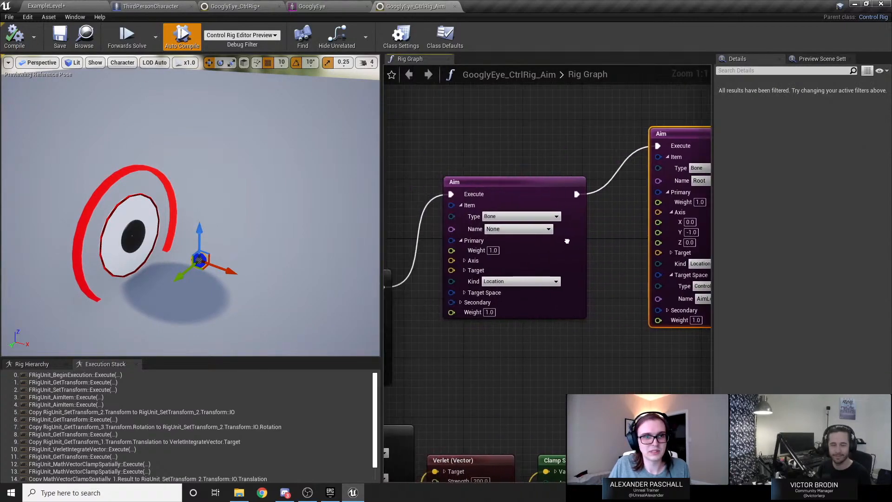
pyautogui.click(534, 228)
pyautogui.click(513, 253)
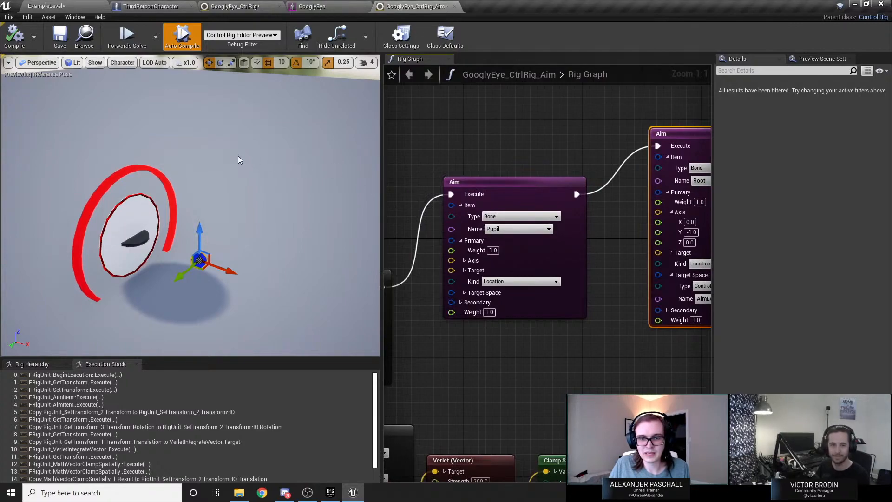
# Set the primary axis of the Pupil bone's Aim node to X 0.0 and Y 1.0.
pyautogui.click(466, 271)
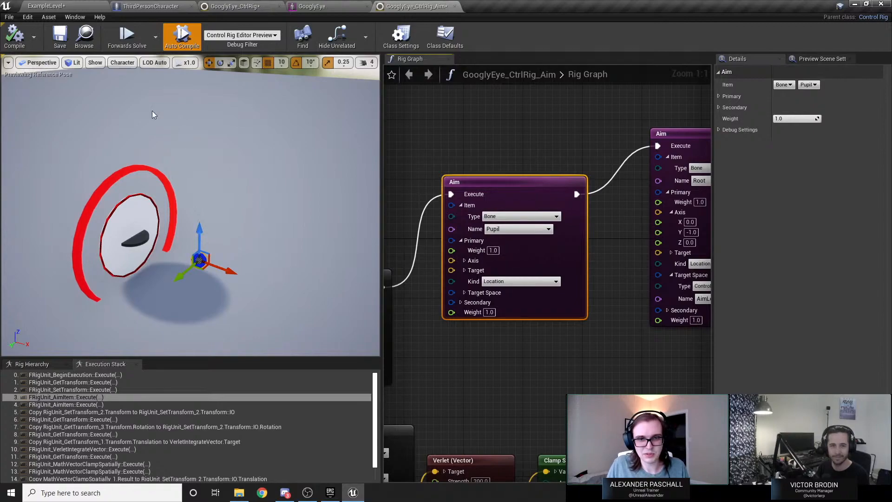
pyautogui.click(464, 270)
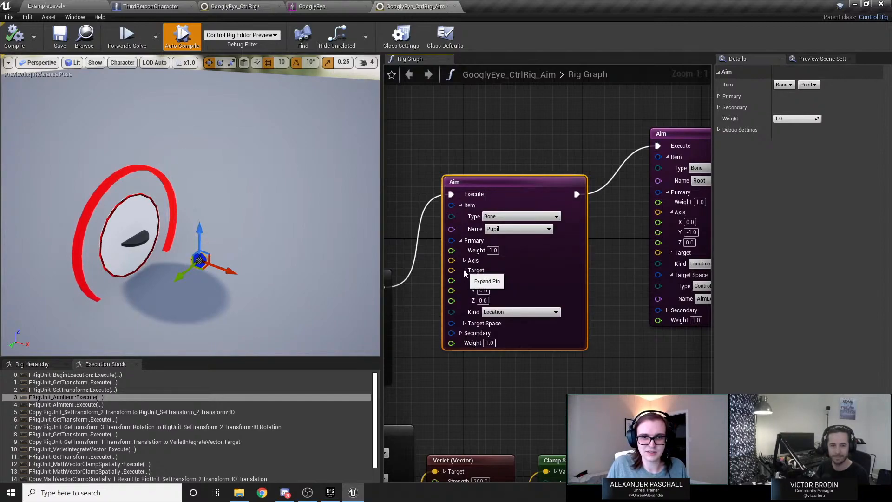
pyautogui.click(465, 269)
pyautogui.click(464, 260)
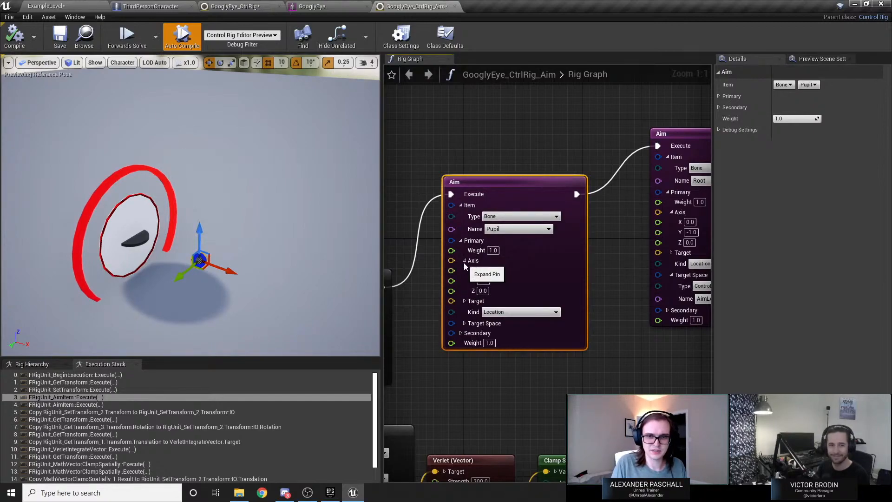
pyautogui.click(483, 270)
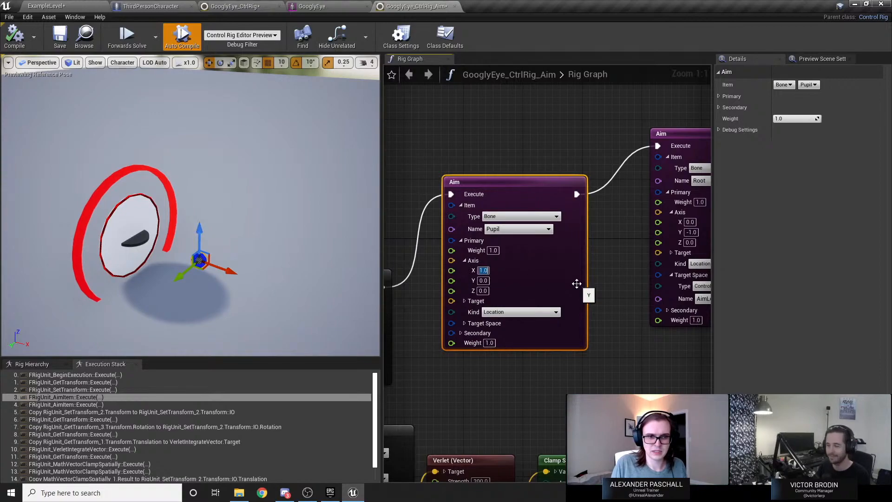
pyautogui.write('0')
pyautogui.press('Tab')
pyautogui.write('1')
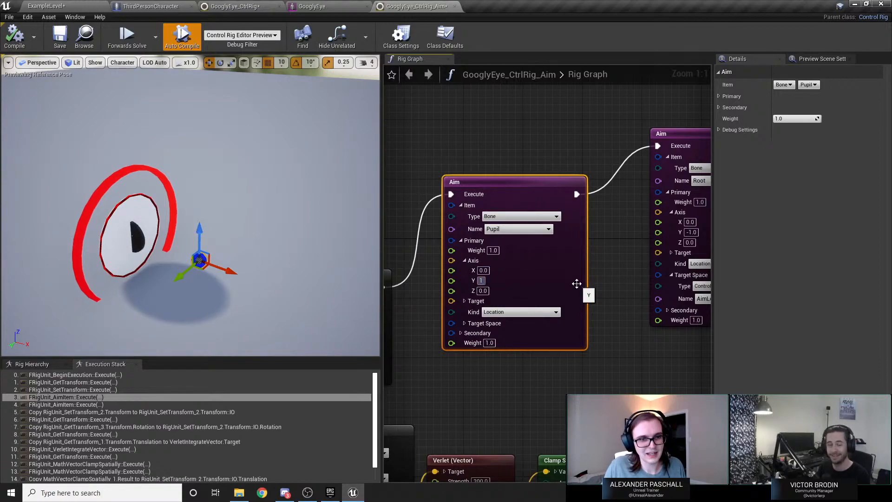
pyautogui.press('Return')
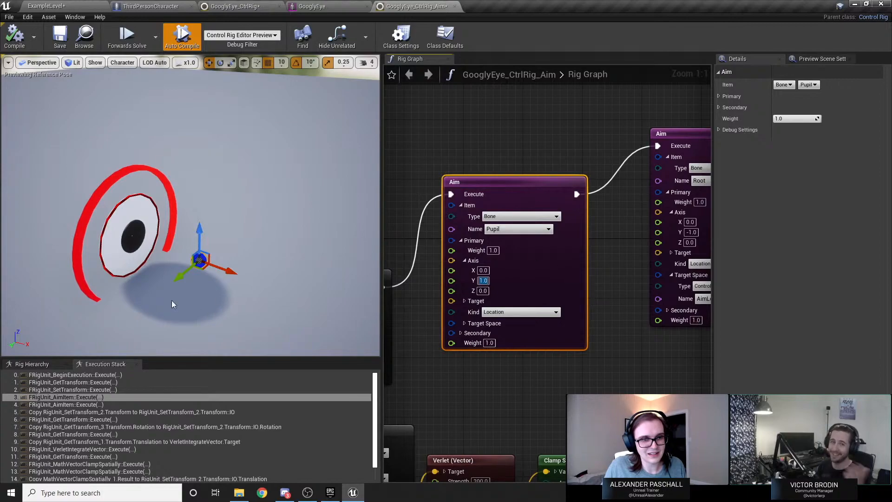
# Move the AimLocation control a short distance away from the eye in the rig preview to test the pupil's aiming.
pyautogui.moveTo(199, 261); pyautogui.dragTo(235, 281)
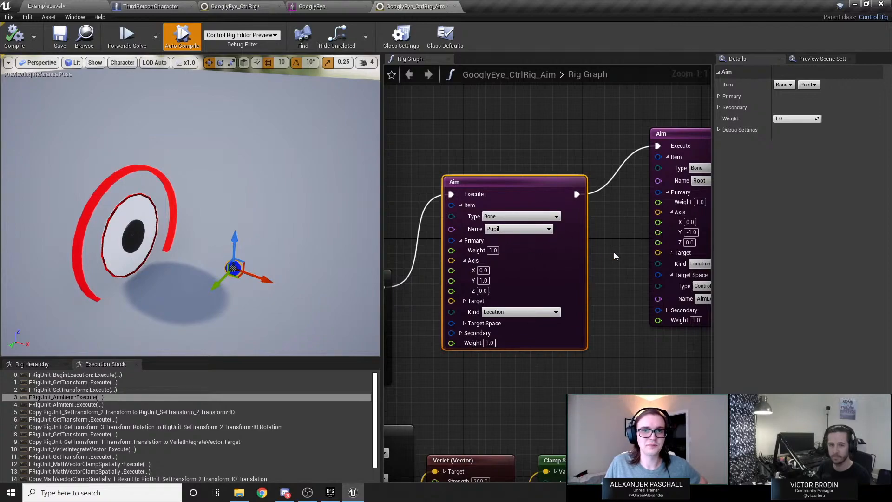
pyautogui.moveTo(614, 252); pyautogui.dragTo(527, 260, button='right')
pyautogui.click(469, 263)
pyautogui.moveTo(478, 275); pyautogui.dragTo(565, 274, button='right')
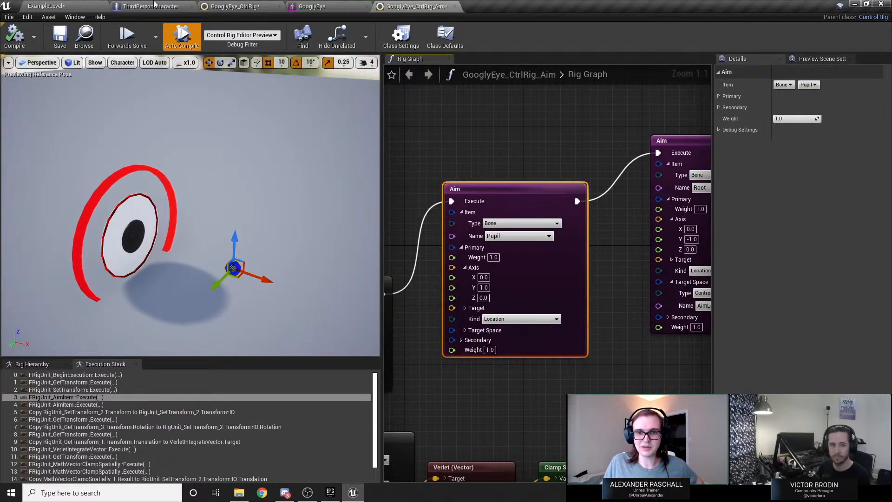
# Close the aim rig and return to the GooglyEye_CtrlRig graph to review its Origin Transform and Pupil offset groups.
pyautogui.middleClick(394, 5)
pyautogui.click(234, 6)
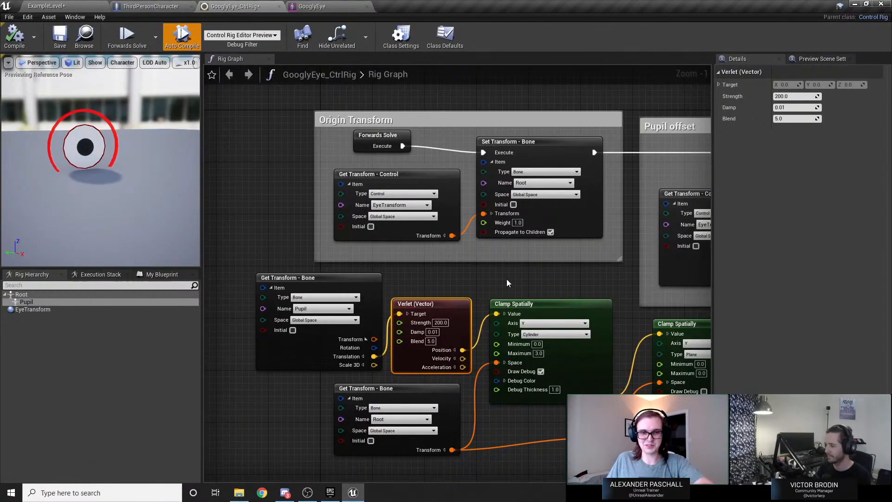
pyautogui.moveTo(340, 240); pyautogui.dragTo(321, 239, button='right')
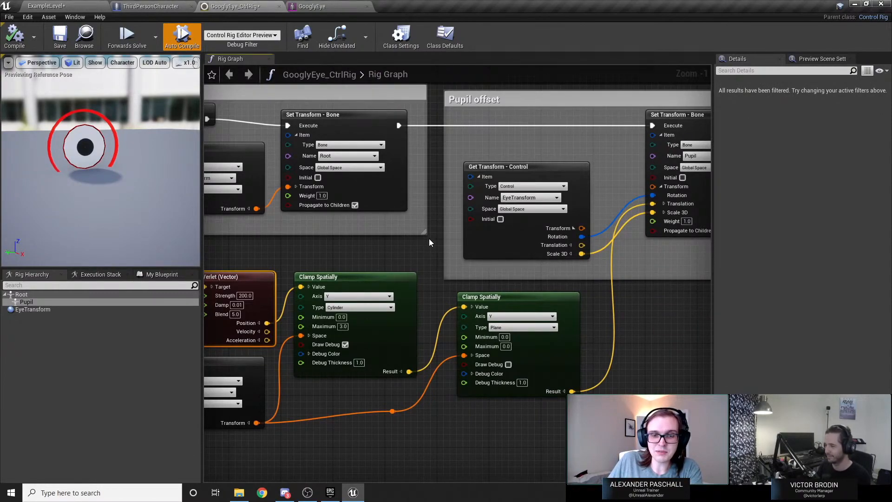
pyautogui.moveTo(433, 230); pyautogui.dragTo(399, 244, button='right')
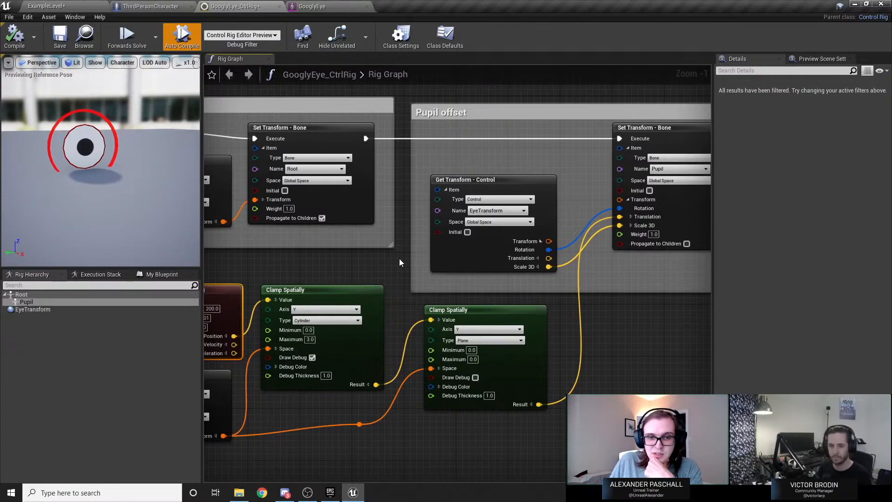
pyautogui.moveTo(365, 272); pyautogui.dragTo(529, 309, button='right')
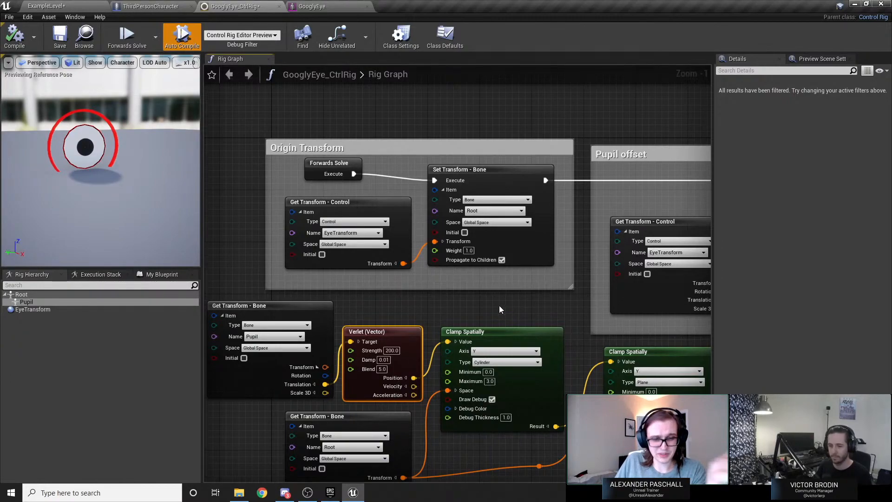
# From the ExampleLevel editor, search the plugins for "control rig" to check whether Control Rig is enabled, and close the plugin list.
pyautogui.click(46, 6)
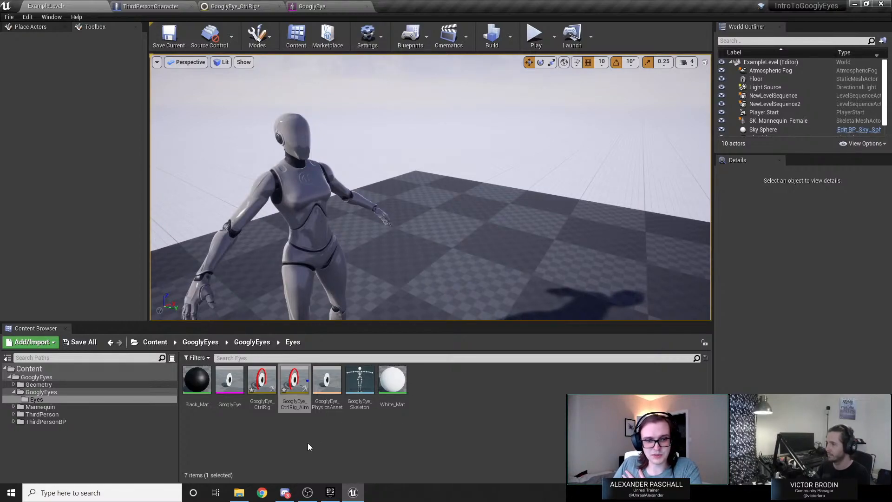
pyautogui.click(266, 434)
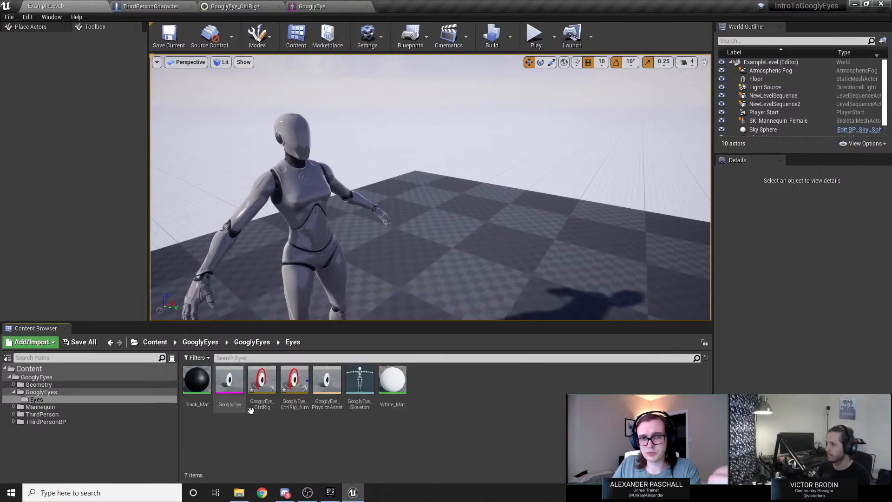
pyautogui.click(375, 40)
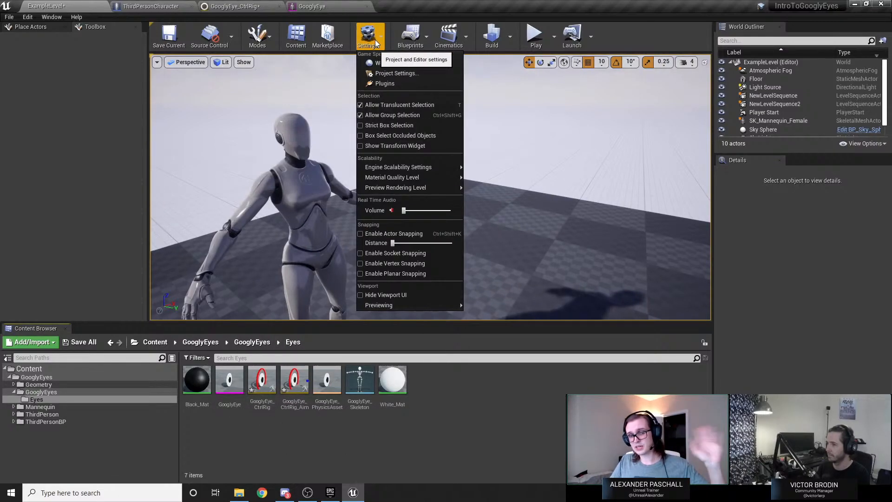
pyautogui.click(411, 85)
pyautogui.click(522, 108)
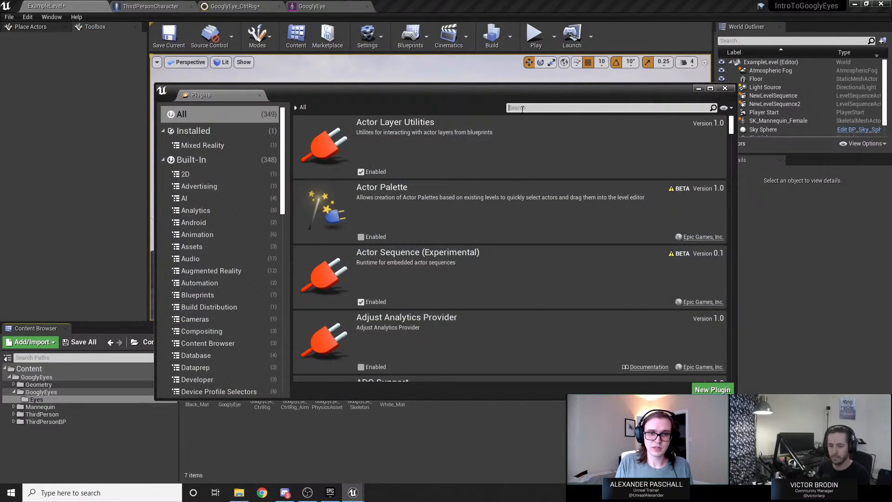
pyautogui.write('control')
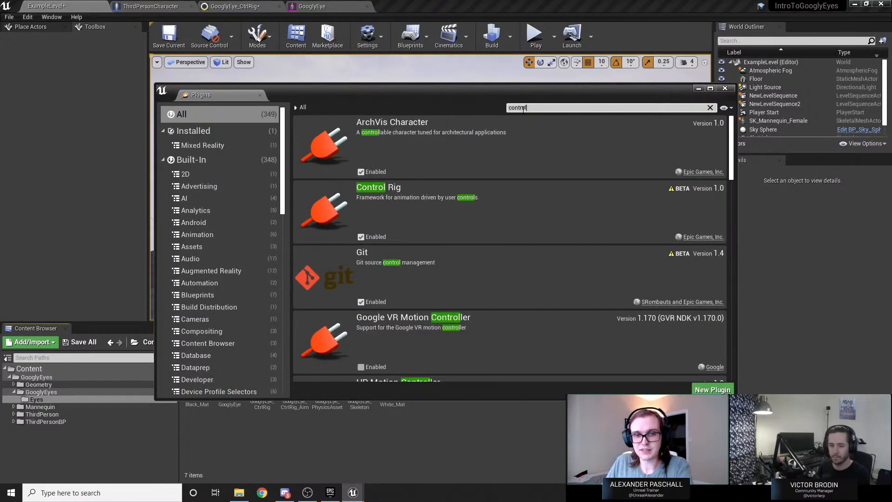
pyautogui.write(' rig')
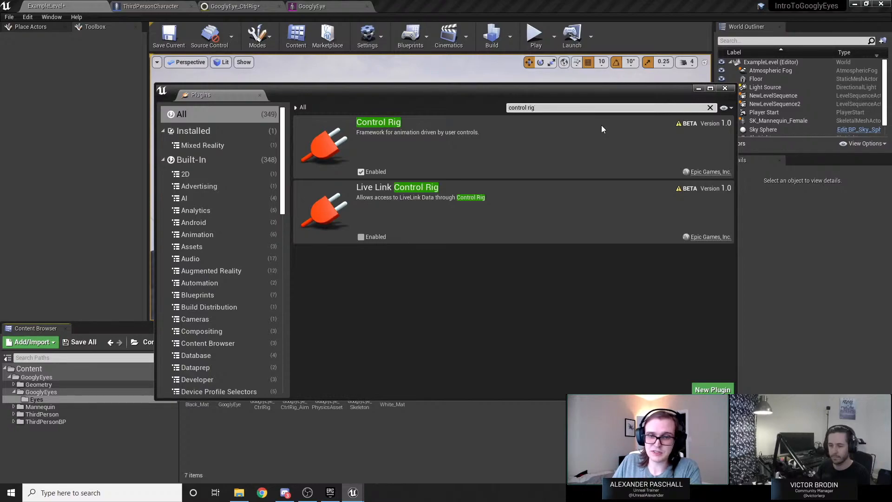
pyautogui.click(709, 108)
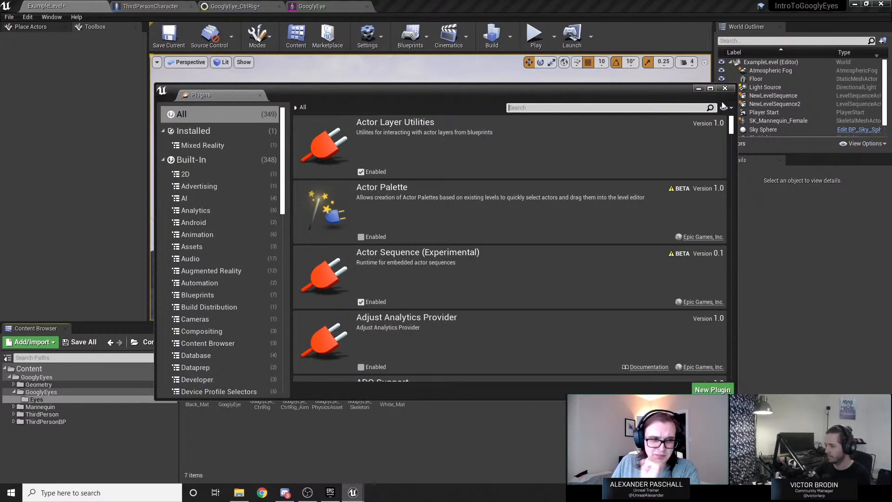
pyautogui.click(727, 89)
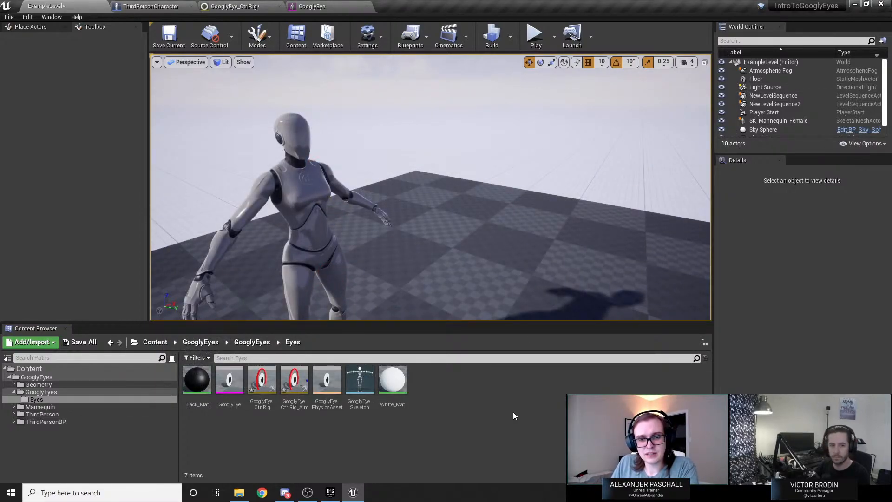
# Return to the GooglyEye_CtrlRig graph and slightly resize the Origin Transform comment box around its nodes.
pyautogui.click(238, 6)
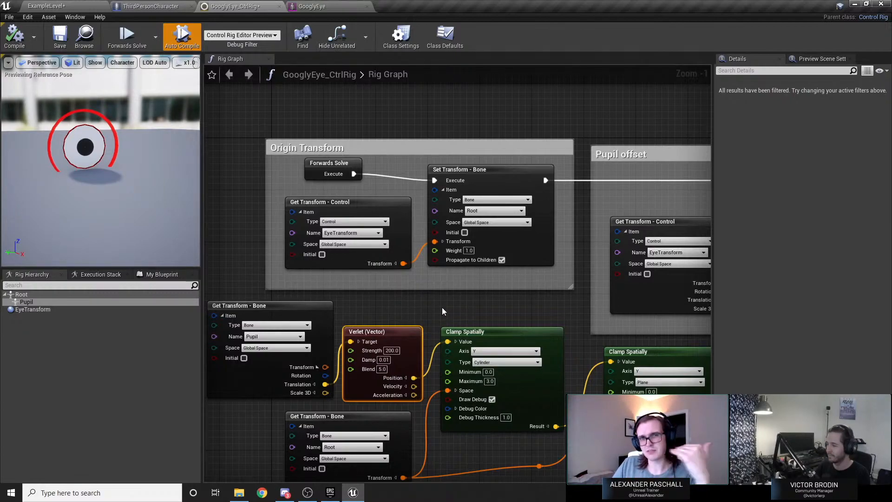
pyautogui.scroll(1, 444, 309)
pyautogui.moveTo(442, 309); pyautogui.dragTo(446, 350, button='right')
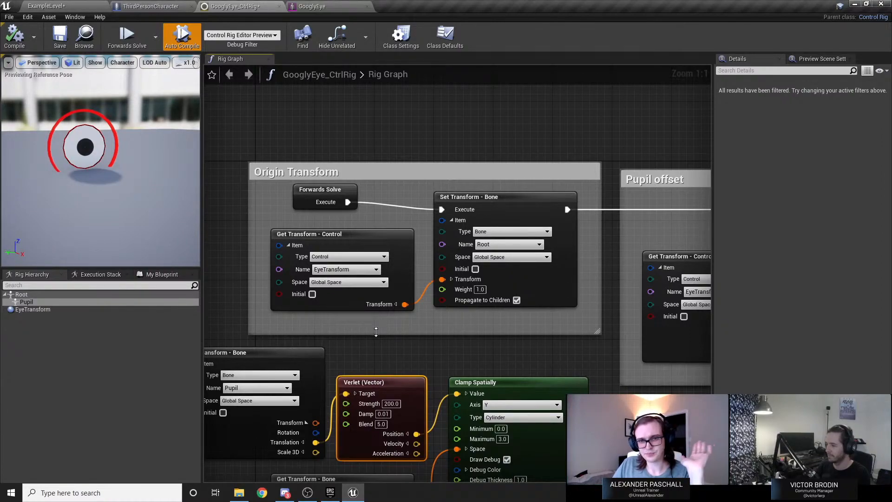
pyautogui.moveTo(495, 329); pyautogui.dragTo(495, 326)
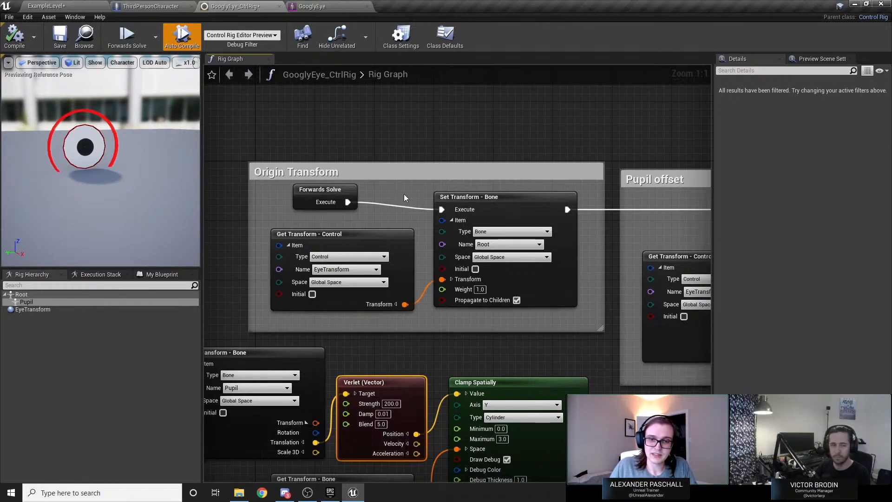
# Clear the node selection in the rig graph and select the EyeTransform control in the rig preview.
pyautogui.moveTo(386, 190); pyautogui.dragTo(519, 326)
pyautogui.click(493, 318)
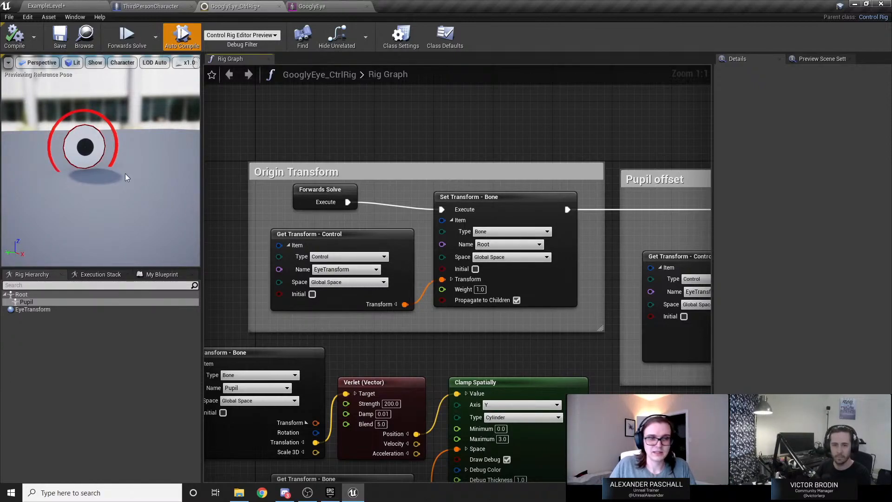
pyautogui.click(113, 123)
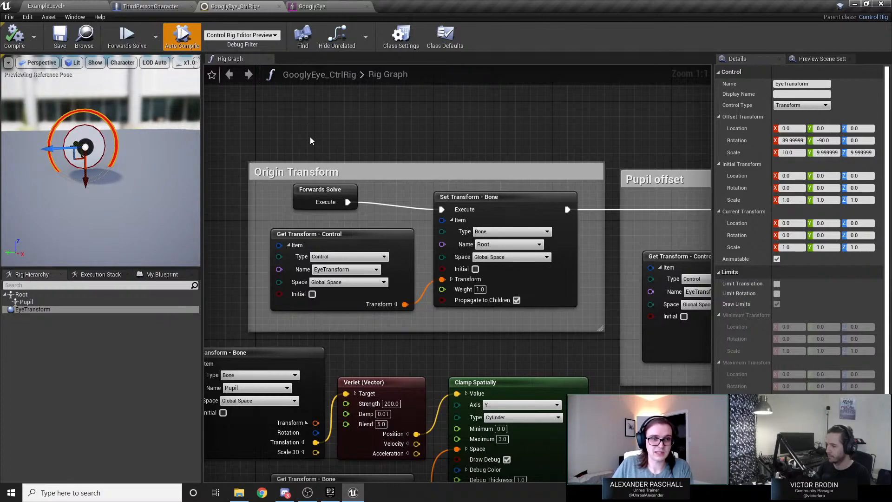
pyautogui.moveTo(540, 129); pyautogui.dragTo(473, 117, button='right')
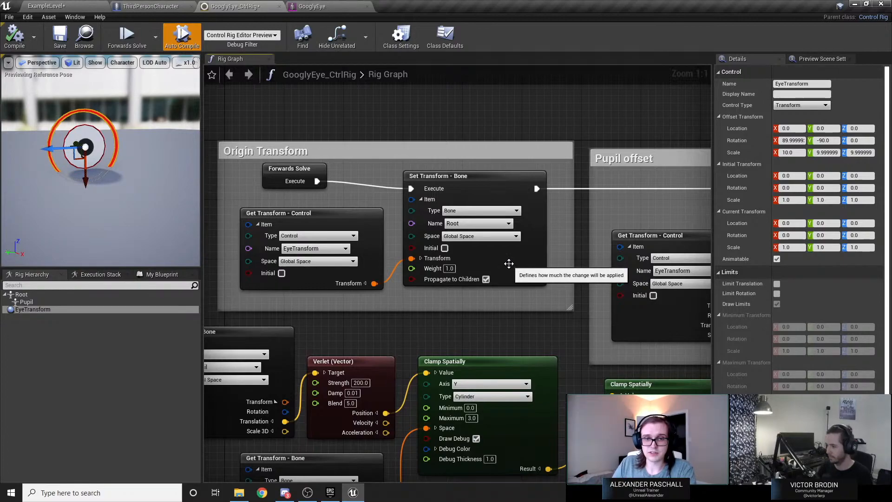
# Move the Get Transform - Control node slightly upward within the Pupil offset group, and inspect its connected Set Transform - Bone node.
pyautogui.moveTo(638, 185); pyautogui.dragTo(391, 181, button='right')
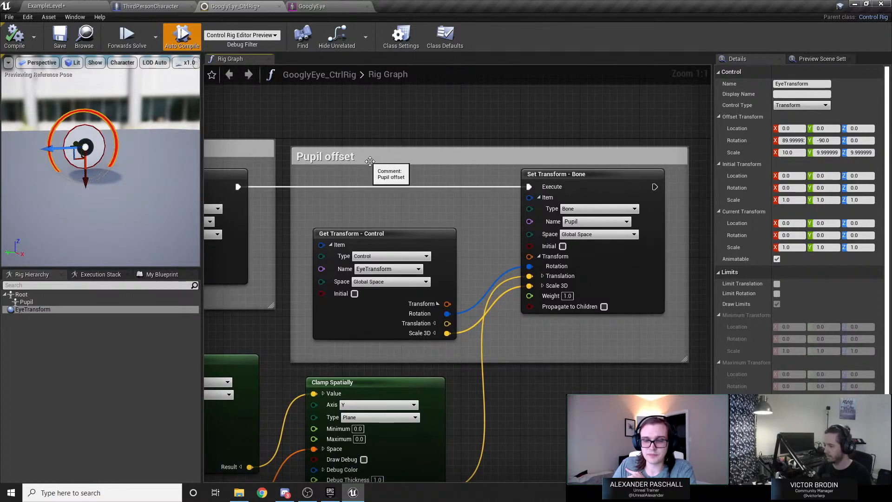
pyautogui.moveTo(443, 241); pyautogui.dragTo(449, 217)
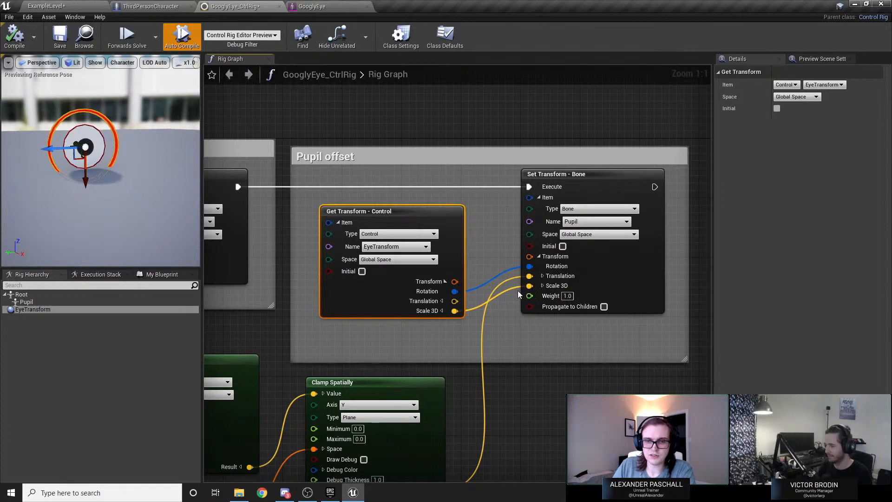
pyautogui.click(606, 265)
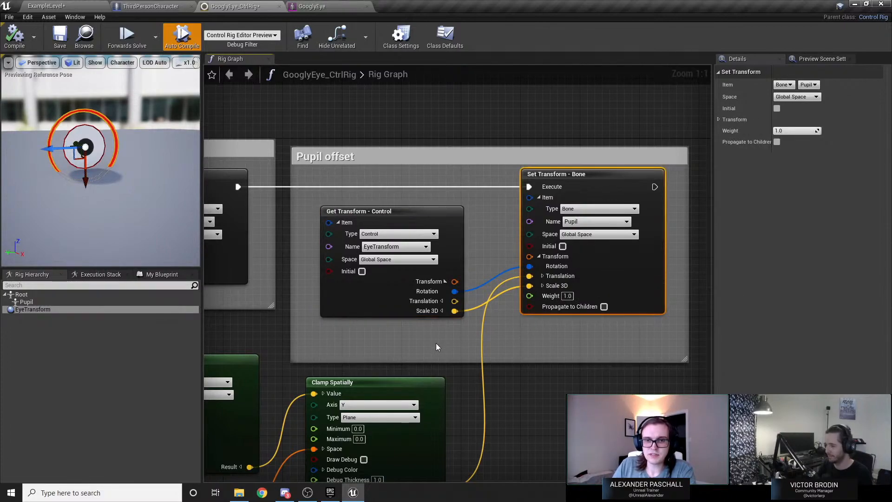
pyautogui.moveTo(436, 346); pyautogui.dragTo(604, 252)
pyautogui.click(458, 350)
pyautogui.moveTo(458, 350); pyautogui.dragTo(711, 188, button='right')
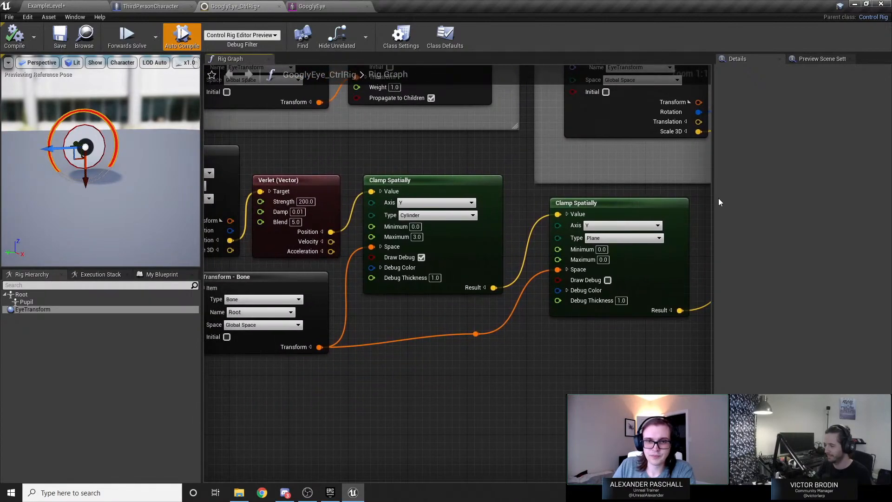
# Widen the rig graph area and examine the Verlet (Vector) and two Clamp Spatially nodes with their Get Transform - Bone inputs.
pyautogui.moveTo(712, 201); pyautogui.dragTo(775, 195)
pyautogui.scroll(-1, 602, 188)
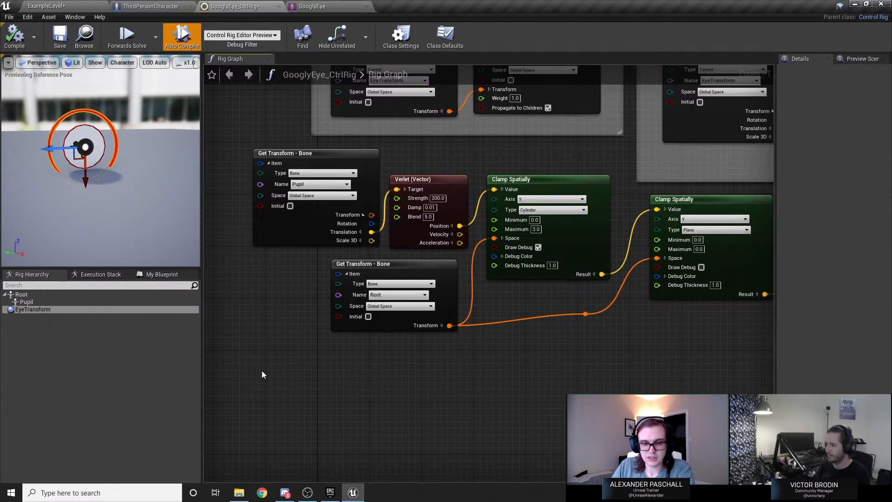
pyautogui.moveTo(262, 370); pyautogui.dragTo(725, 192)
pyautogui.click(618, 319)
pyautogui.moveTo(627, 321); pyautogui.dragTo(580, 331, button='right')
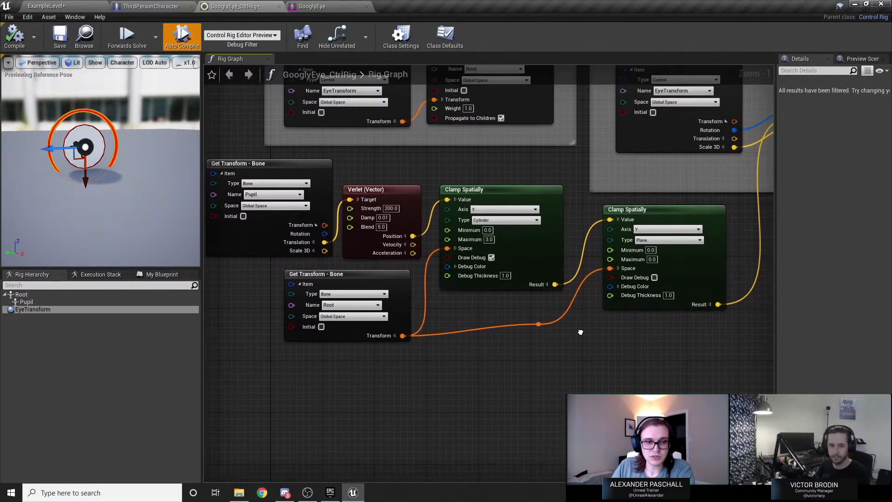
pyautogui.scroll(-1, 580, 332)
pyautogui.rightClick(578, 333)
pyautogui.click(461, 355)
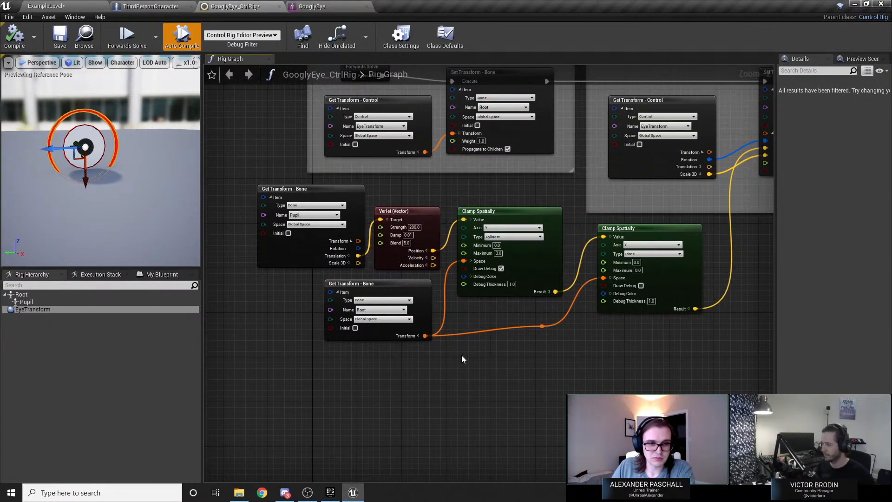
# Show the list of graphs and variables belonging to the GooglyEye_CtrlRig blueprint.
pyautogui.click(163, 274)
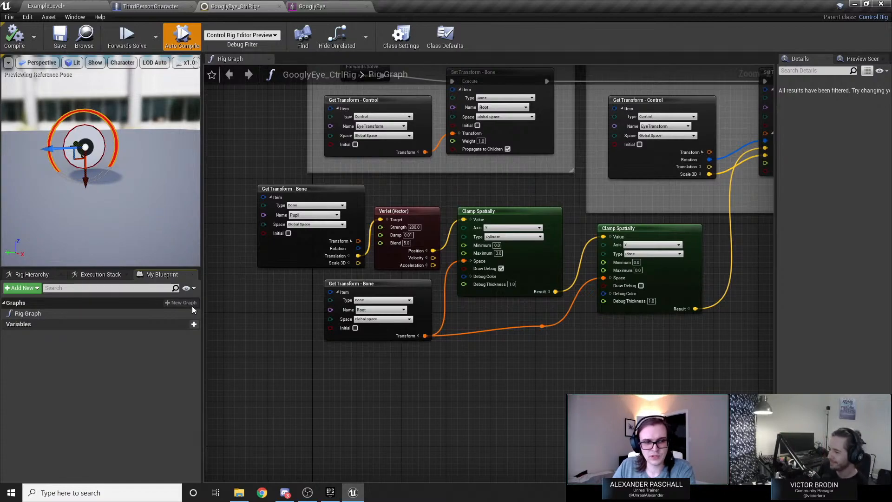
pyautogui.click(96, 316)
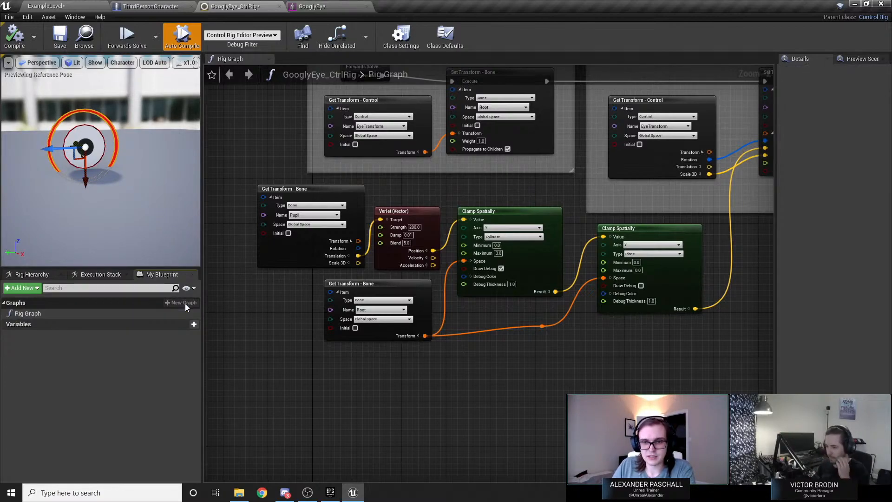
# Select the Verlet, Clamp Spatially and Get Transform - Bone nodes together, check their available actions, and clear the selection for a closer look.
pyautogui.moveTo(292, 325); pyautogui.dragTo(601, 241)
pyautogui.rightClick(530, 275)
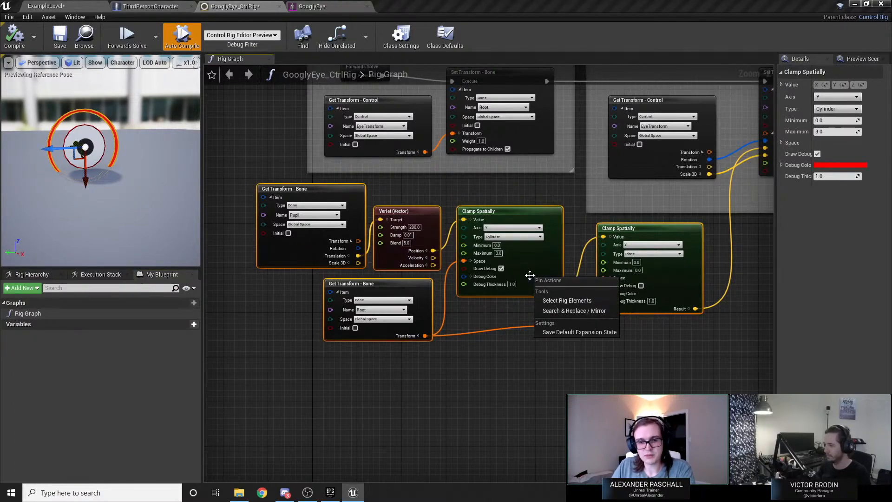
pyautogui.click(506, 357)
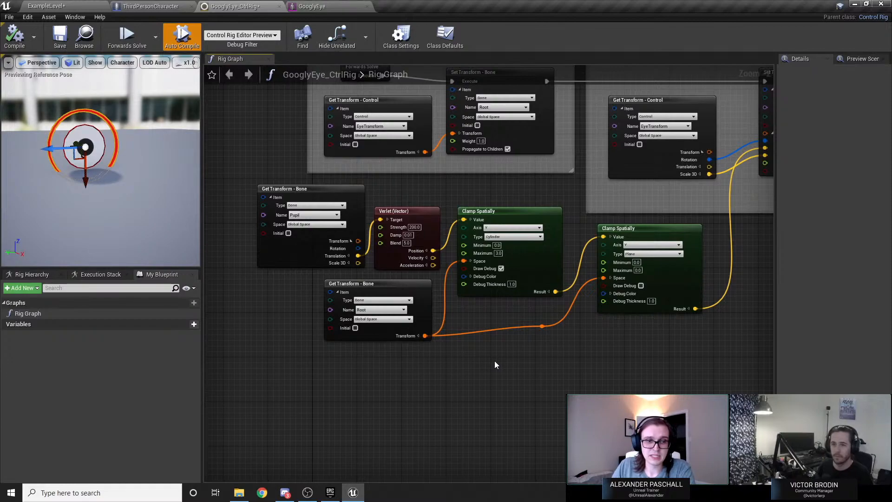
pyautogui.scroll(2, 511, 326)
pyautogui.moveTo(501, 319); pyautogui.dragTo(484, 335, button='right')
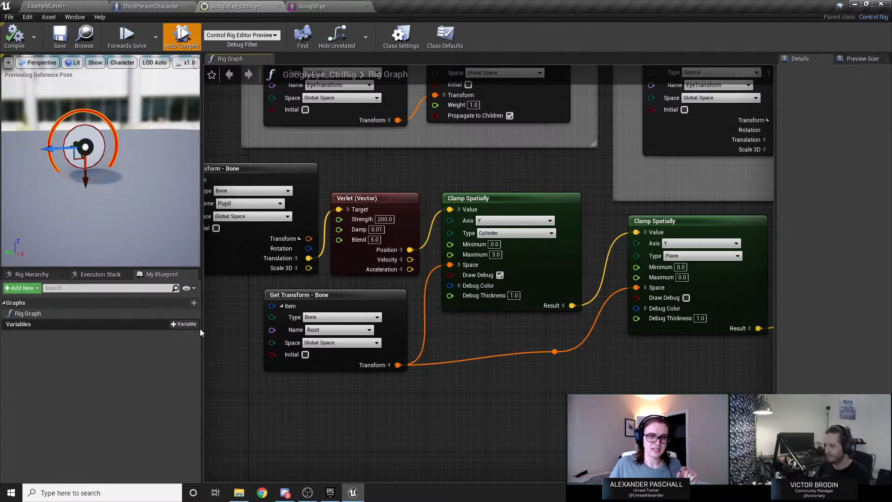
pyautogui.moveTo(340, 247); pyautogui.dragTo(376, 269, button='right')
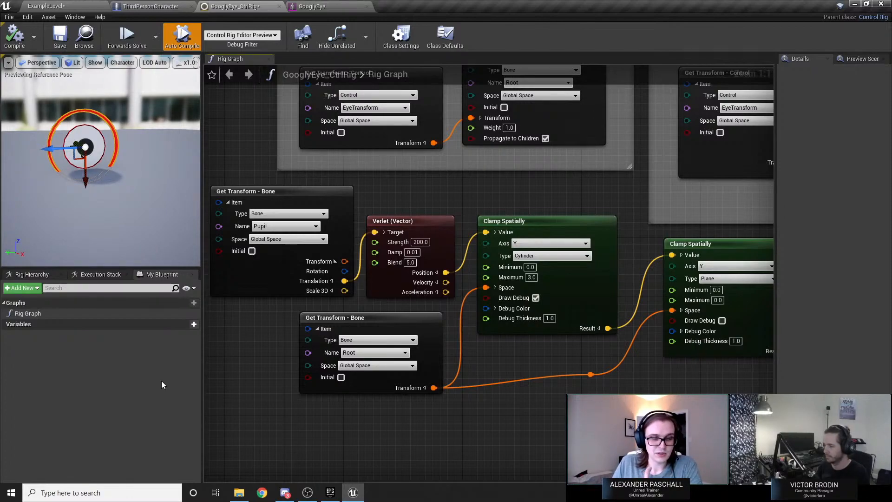
# Show the rig's bone and control hierarchy, and inspect the Verlet (Vector) node in a wider graph area.
pyautogui.click(32, 273)
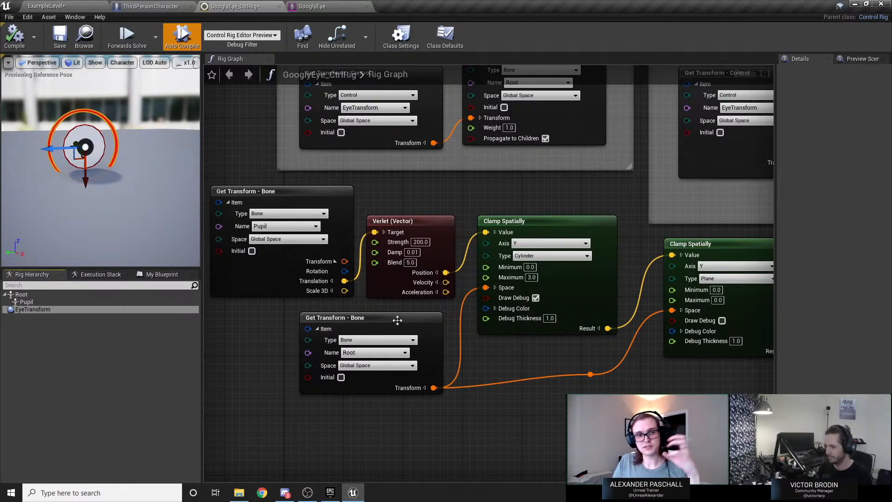
pyautogui.click(395, 289)
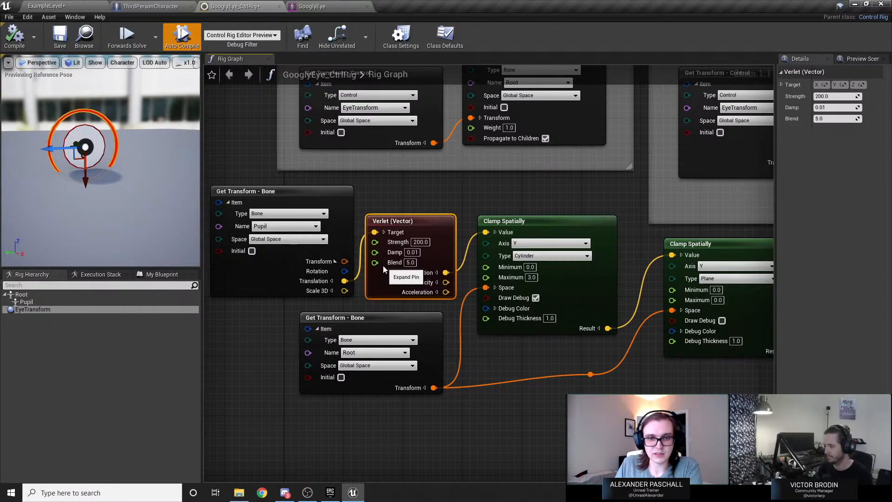
pyautogui.moveTo(528, 360); pyautogui.dragTo(514, 326, button='right')
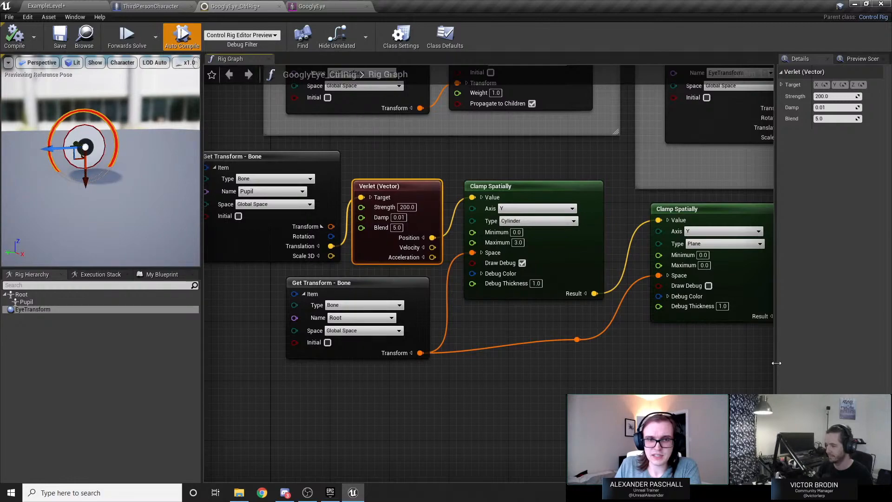
pyautogui.moveTo(775, 367); pyautogui.dragTo(802, 367)
pyautogui.moveTo(603, 342); pyautogui.dragTo(599, 355, button='right')
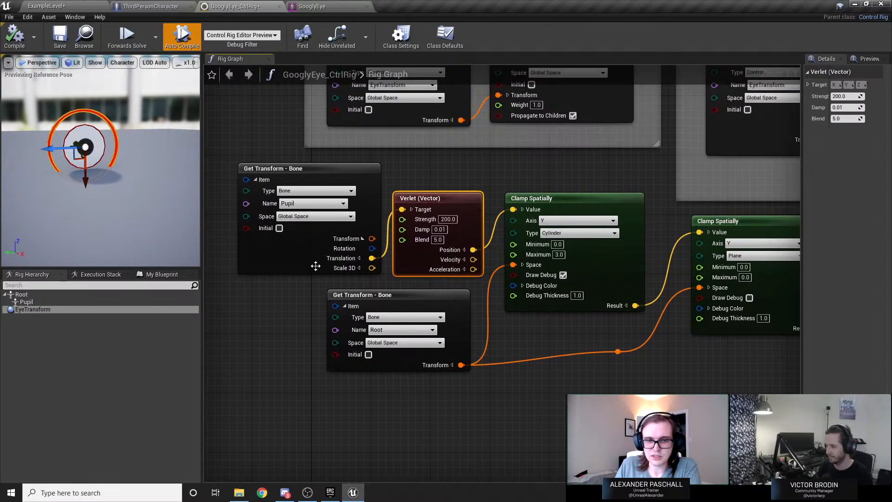
# Inspect the Pupil and Root Get Transform - Bone nodes and the Verlet (Vector) node to follow what feeds the clamps.
pyautogui.click(292, 248)
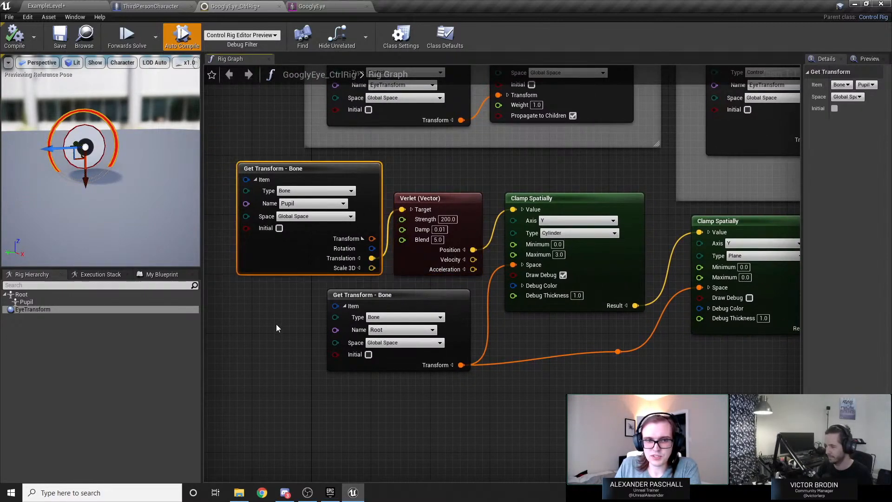
pyautogui.click(409, 307)
pyautogui.click(322, 259)
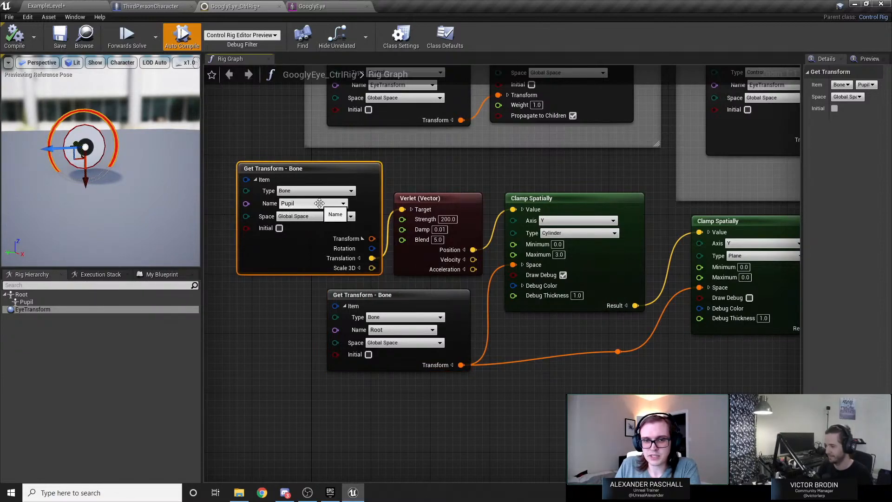
pyautogui.click(413, 255)
pyautogui.moveTo(443, 273); pyautogui.dragTo(381, 344, button='right')
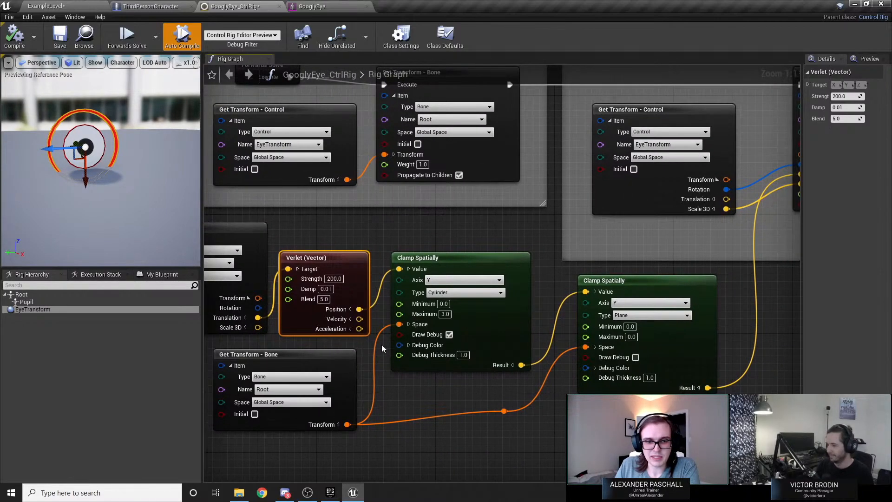
pyautogui.click(339, 358)
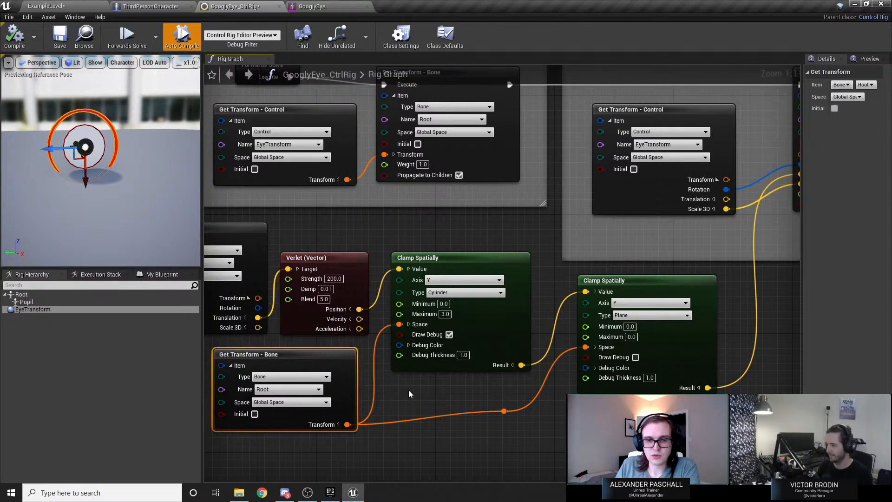
pyautogui.moveTo(408, 389); pyautogui.dragTo(374, 376, button='right')
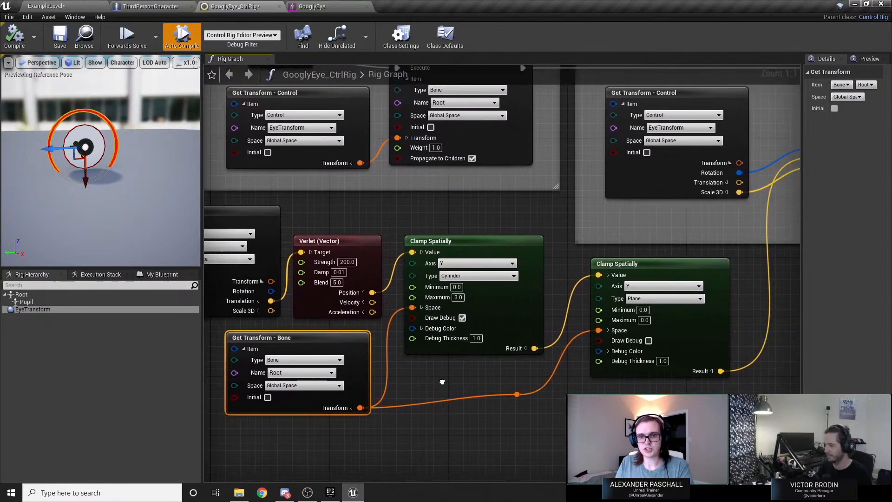
# Select both Clamp Spatially nodes, examine the eye preview up close from an angle, and select the EyeTransform control.
pyautogui.click(440, 381)
pyautogui.moveTo(486, 385); pyautogui.dragTo(597, 319)
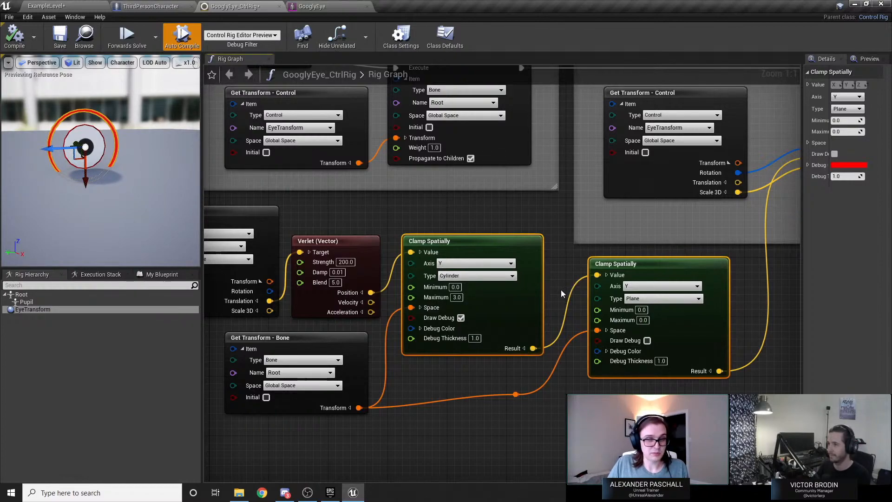
pyautogui.moveTo(132, 194)
pyautogui.mouseDown(button='right')
pyautogui.moveTo(148, 196)
pyautogui.moveTo(122, 195)
pyautogui.mouseUp(button='right')
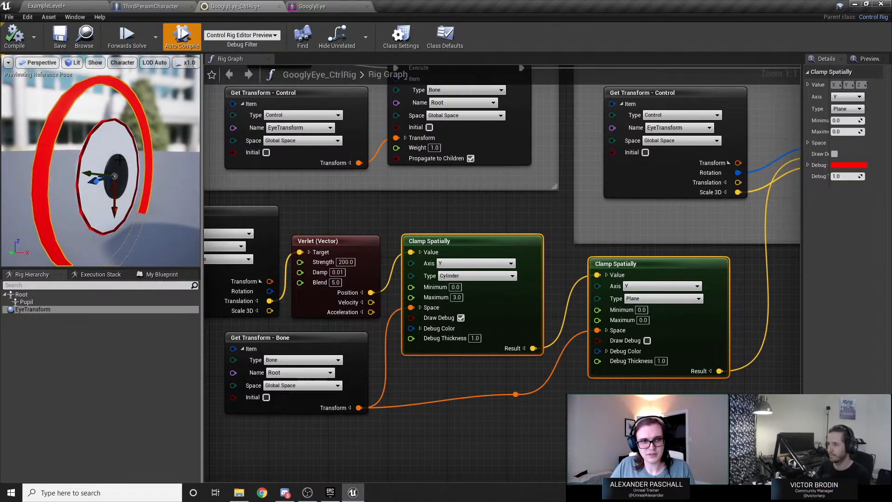
pyautogui.click(136, 122)
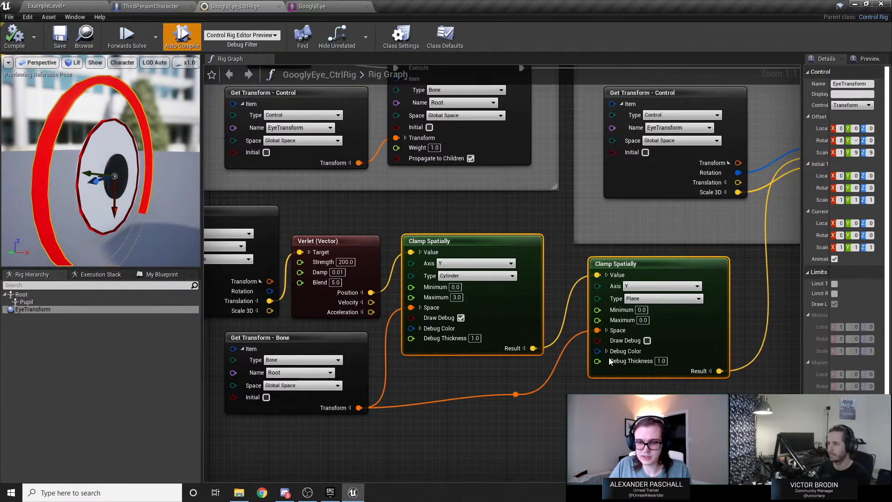
# Turn off Draw Debug on the Cylinder Clamp Spatially node and move the EyeTransform control in the preview to test the pupil.
pyautogui.click(660, 361)
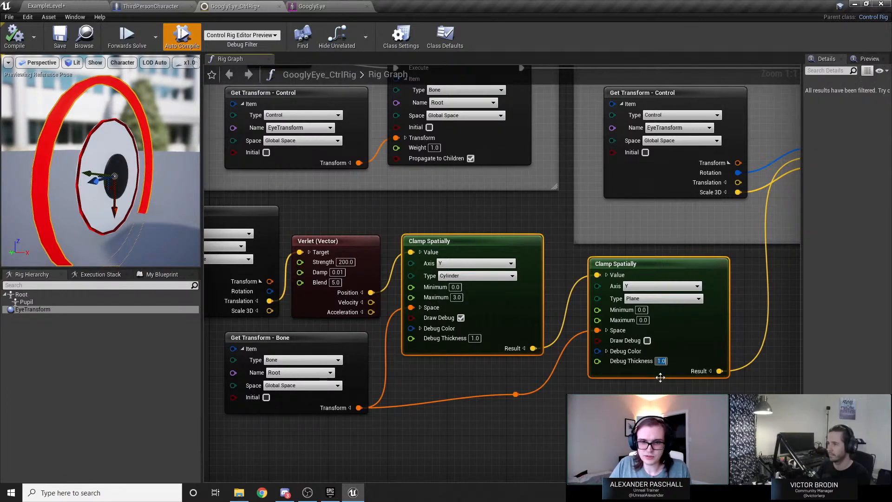
pyautogui.click(647, 341)
pyautogui.click(647, 340)
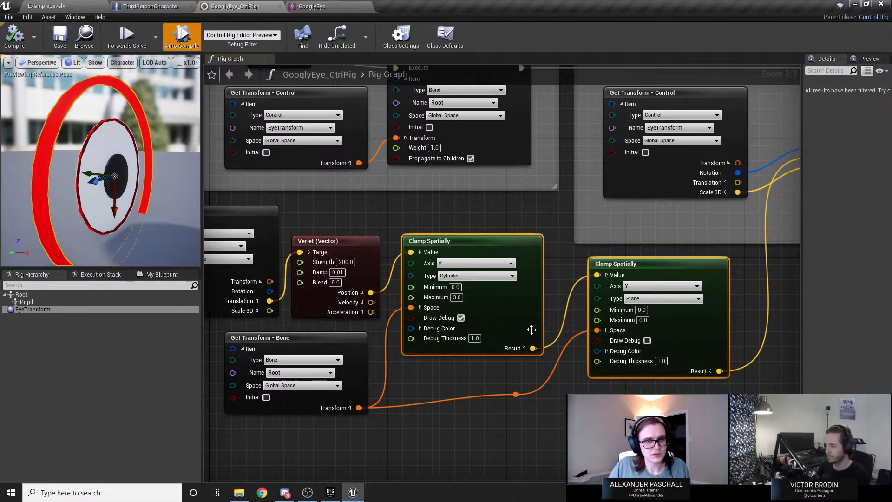
pyautogui.click(461, 318)
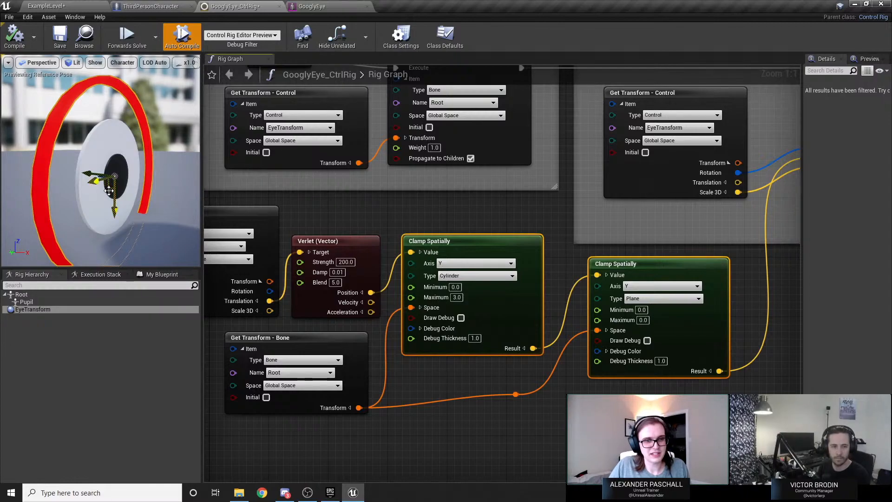
pyautogui.moveTo(109, 190); pyautogui.dragTo(40, 221)
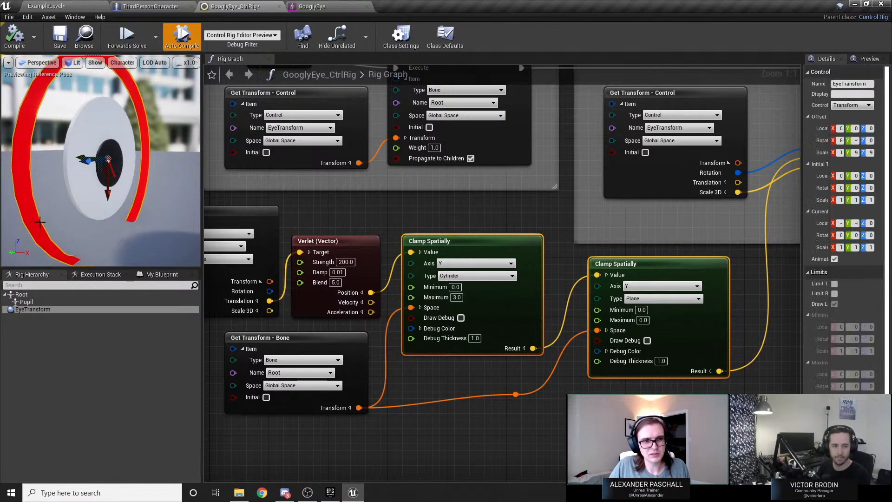
pyautogui.moveTo(107, 160)
pyautogui.mouseDown()
pyautogui.moveTo(105, 154)
pyautogui.moveTo(108, 186)
pyautogui.moveTo(93, 151)
pyautogui.moveTo(91, 158)
pyautogui.moveTo(109, 157)
pyautogui.mouseUp()
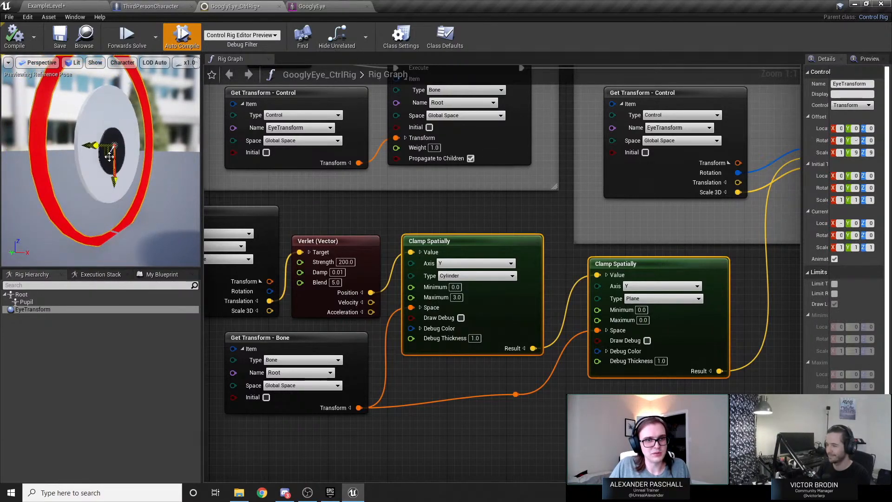
# Pin the All Hierarchy and Selected Only bone display options, draw only selected bones, and widen the preview.
pyautogui.click(124, 80)
pyautogui.click(122, 62)
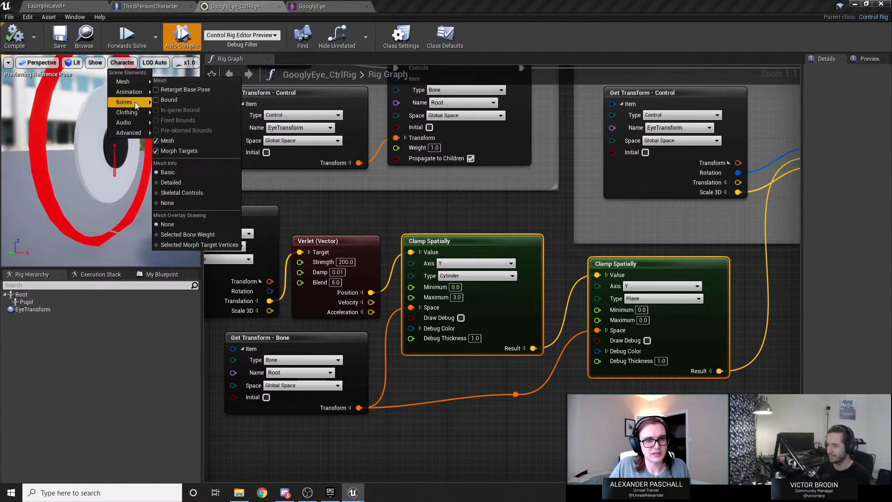
pyautogui.click(173, 139)
pyautogui.click(124, 63)
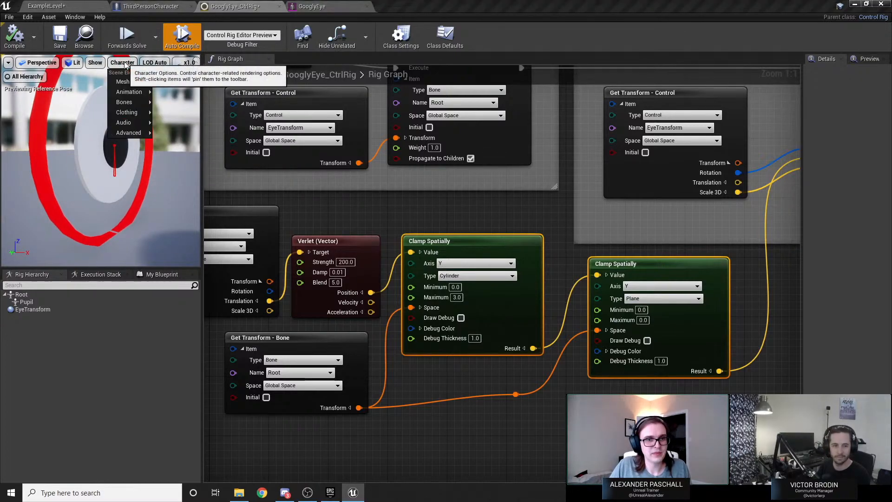
pyautogui.moveTo(141, 103)
pyautogui.click(172, 148)
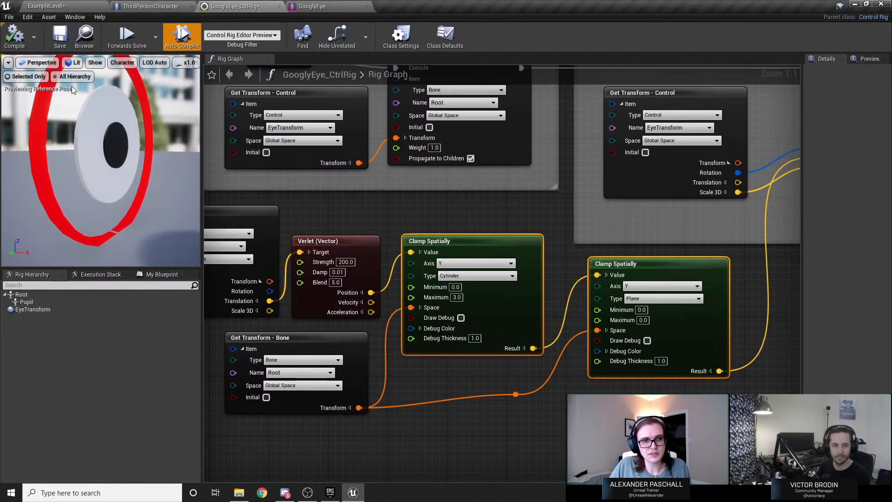
pyautogui.moveTo(199, 159); pyautogui.dragTo(240, 159)
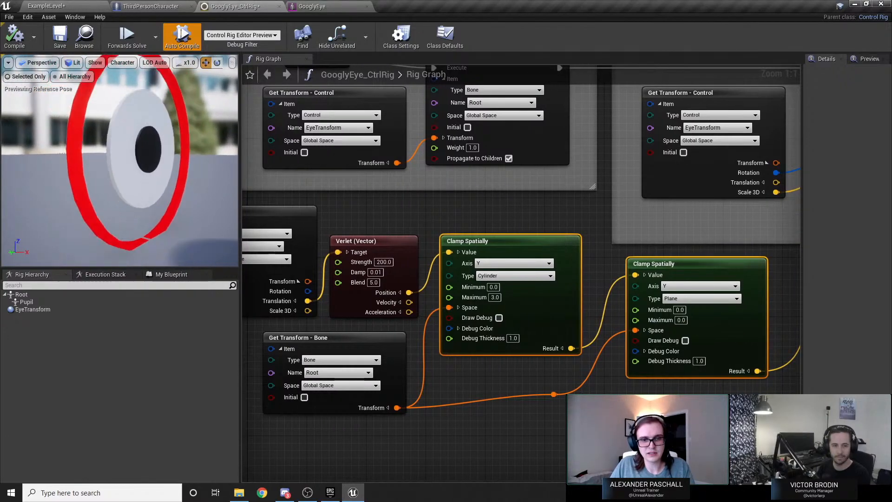
# Trace the Pupil and Root bone transforms through to the Pupil offset group, and examine the Verlet (Vector) node's Strength, Damp and Blend inputs.
pyautogui.moveTo(324, 209); pyautogui.dragTo(397, 206, button='right')
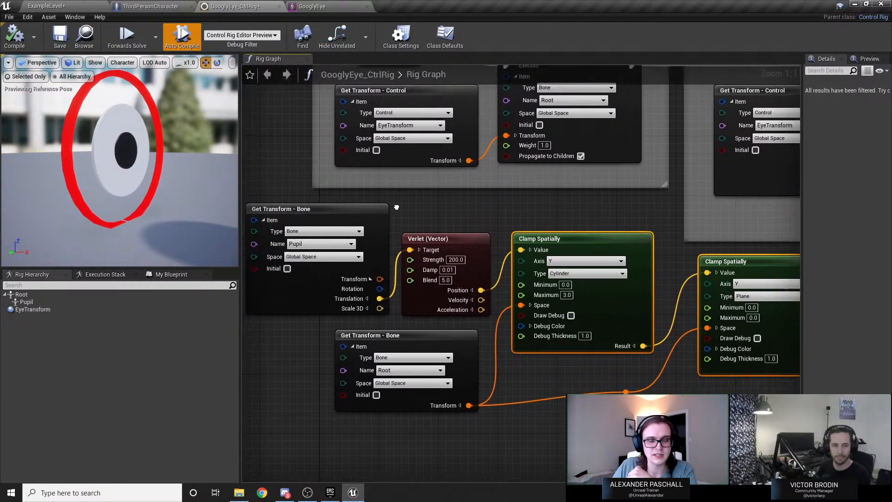
pyautogui.click(434, 333)
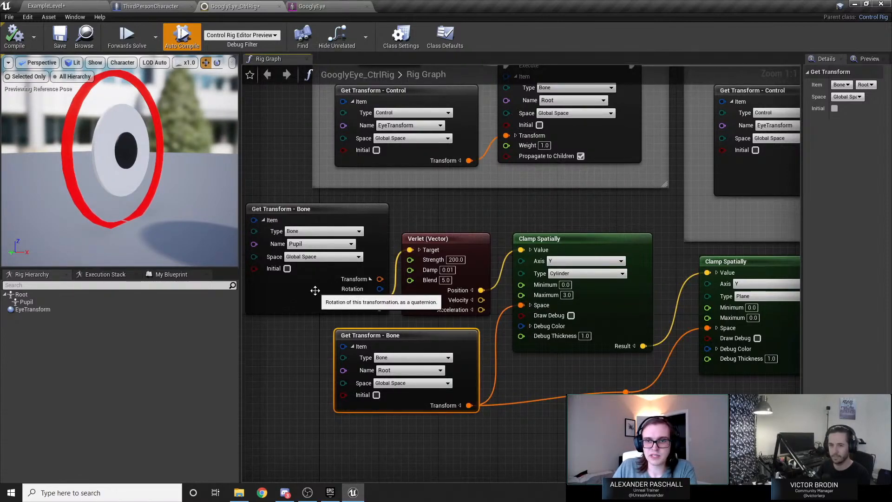
pyautogui.moveTo(471, 200); pyautogui.dragTo(207, 269, button='right')
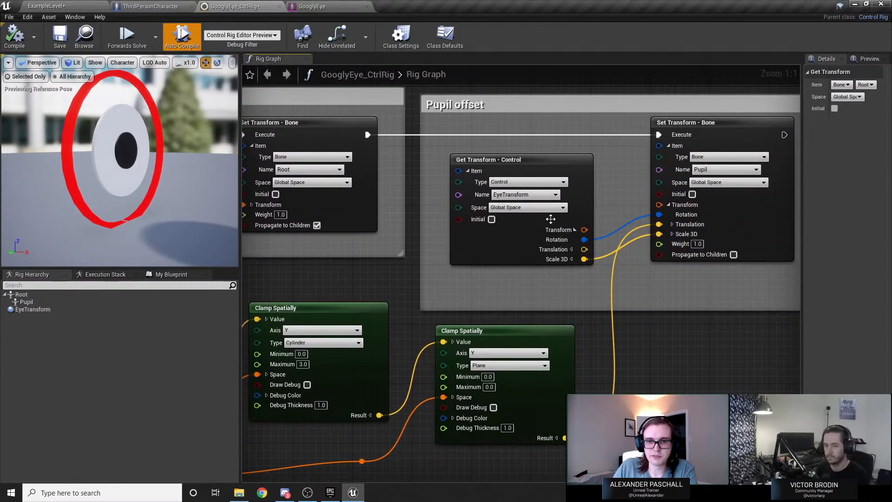
pyautogui.moveTo(358, 302); pyautogui.dragTo(715, 234, button='right')
pyautogui.click(576, 250)
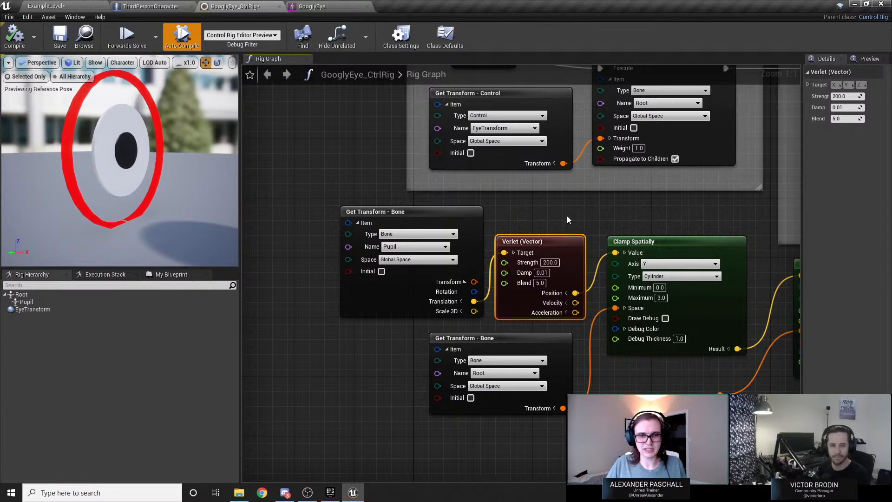
pyautogui.moveTo(581, 221); pyautogui.dragTo(493, 216, button='right')
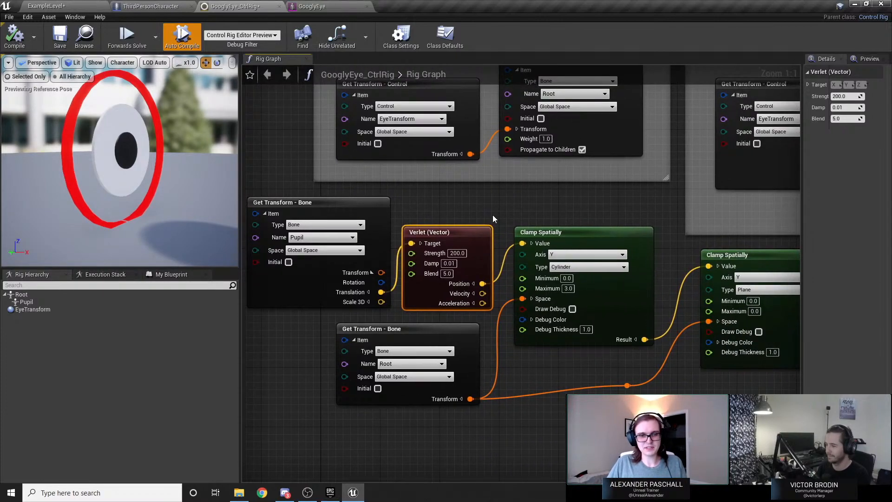
pyautogui.scroll(5, 495, 216)
pyautogui.moveTo(464, 259); pyautogui.dragTo(499, 230, button='right')
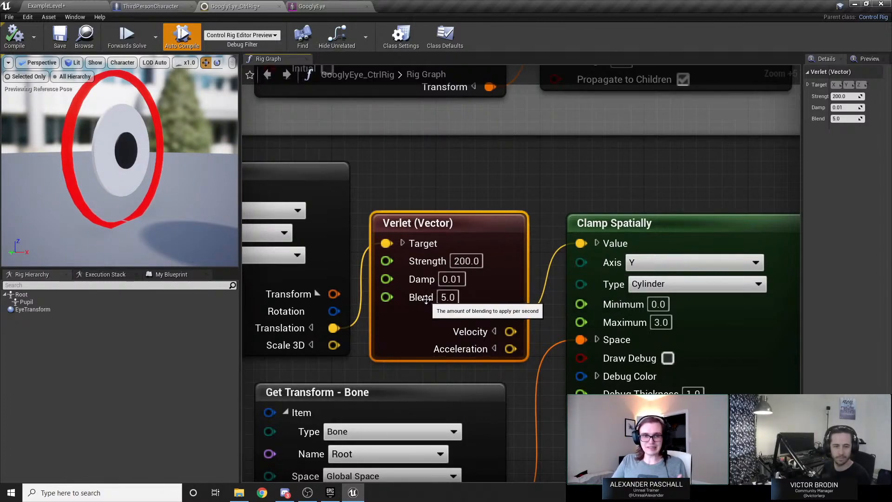
# Set the Blend of the Verlet (Vector) node to 10.
pyautogui.click(450, 296)
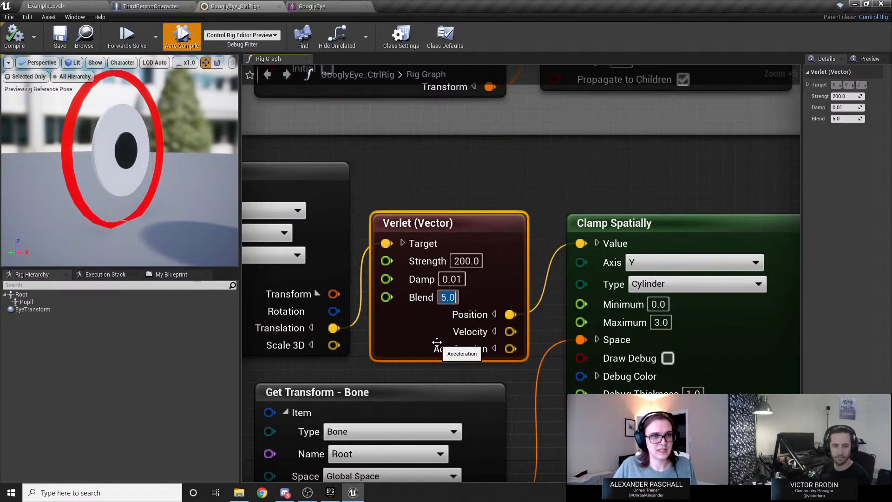
pyautogui.write('10')
pyautogui.press('Return')
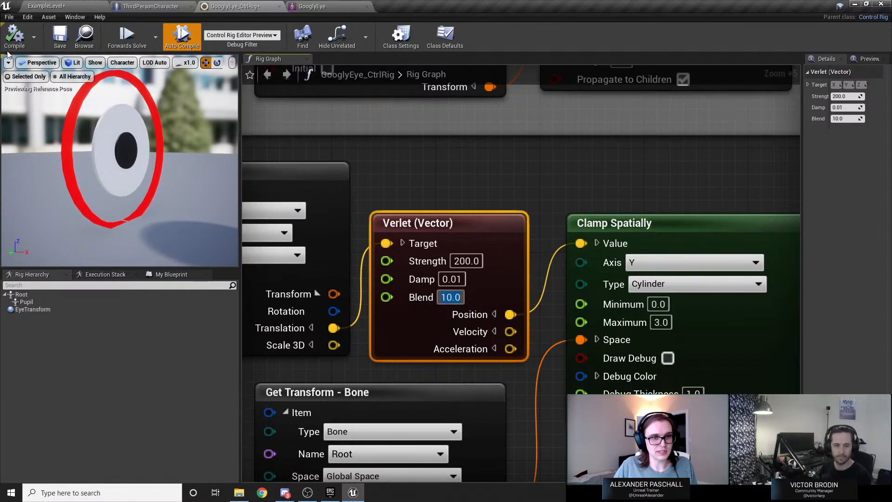
# Select the EyeTransform control, center the preview on it, and move it around to test the pupil's motion.
pyautogui.click(72, 182)
pyautogui.click(72, 182)
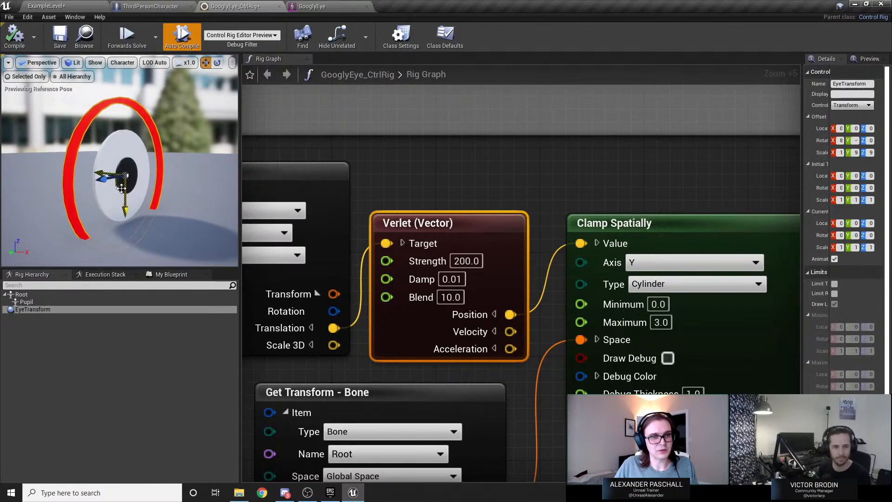
pyautogui.press('f')
pyautogui.moveTo(103, 157); pyautogui.dragTo(128, 180)
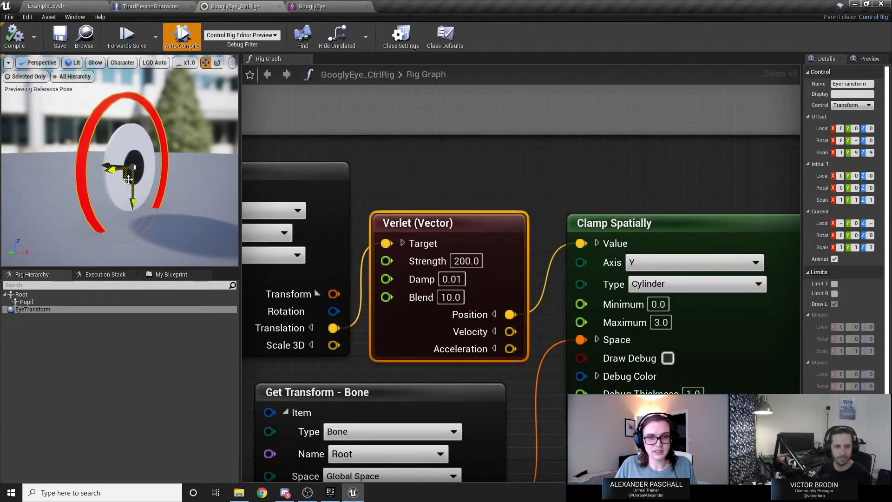
# Set the Blend of the Verlet (Vector) node to 1.0 and move the EyeTransform control to test the pupil's motion.
pyautogui.click(448, 297)
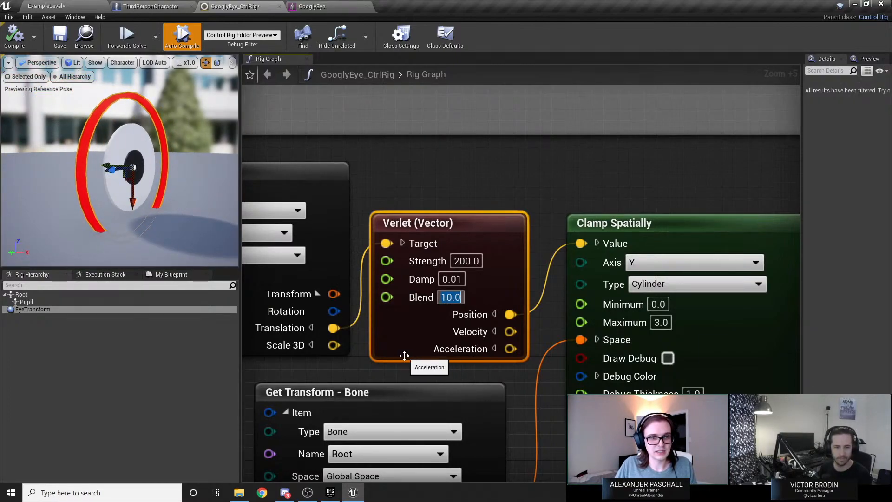
pyautogui.write('1.0')
pyautogui.press('Return')
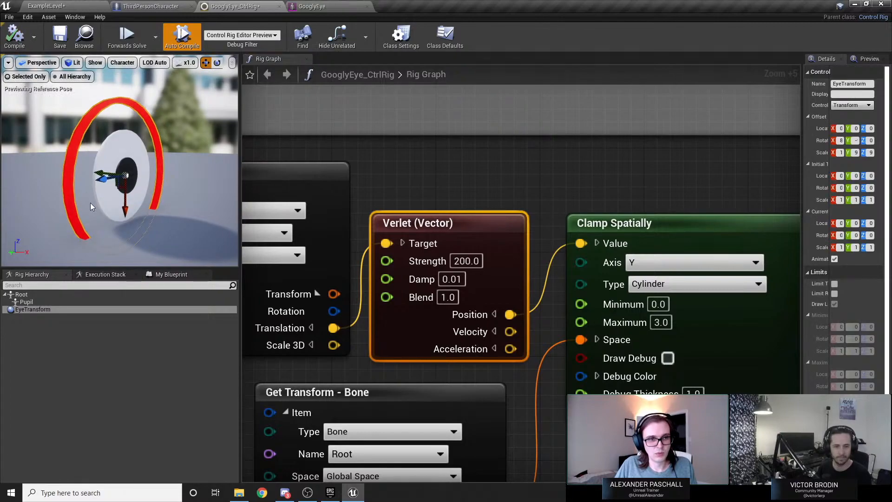
pyautogui.moveTo(120, 190)
pyautogui.mouseDown()
pyautogui.moveTo(103, 148)
pyautogui.moveTo(95, 174)
pyautogui.moveTo(115, 194)
pyautogui.moveTo(131, 163)
pyautogui.moveTo(108, 155)
pyautogui.moveTo(112, 192)
pyautogui.mouseUp()
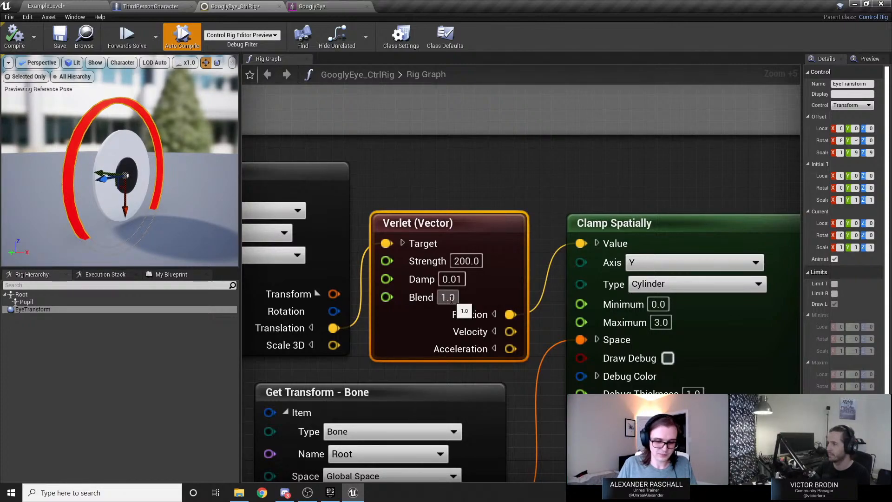
# Try a Blend of 100.0 on the Verlet (Vector) node and move the EyeTransform control to test it.
pyautogui.click(449, 298)
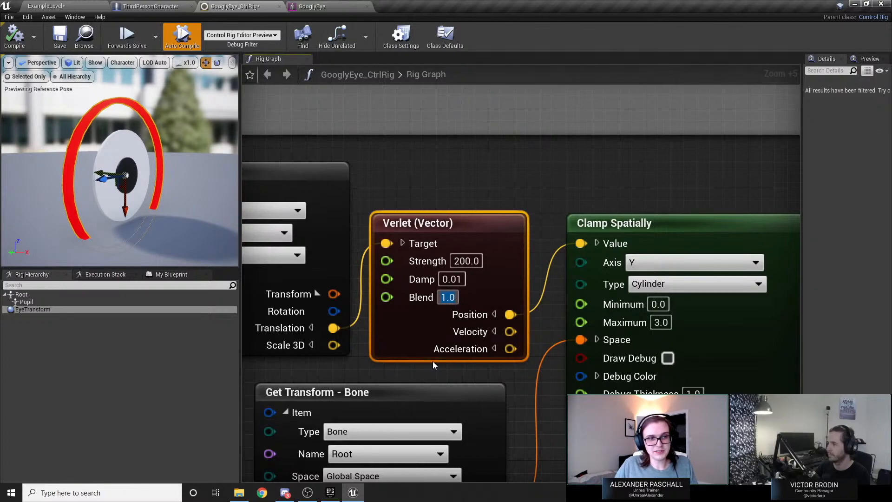
pyautogui.write('100.0')
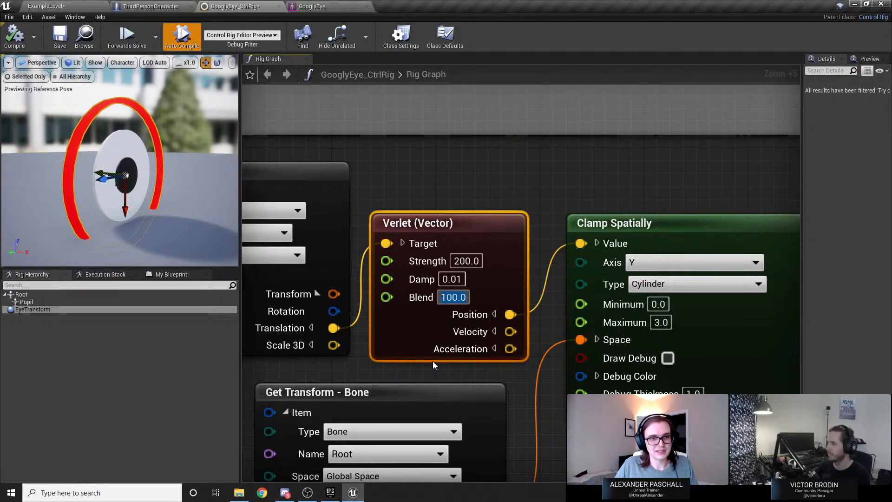
pyautogui.click(63, 188)
pyautogui.moveTo(117, 188)
pyautogui.mouseDown()
pyautogui.moveTo(80, 209)
pyautogui.moveTo(102, 194)
pyautogui.mouseUp()
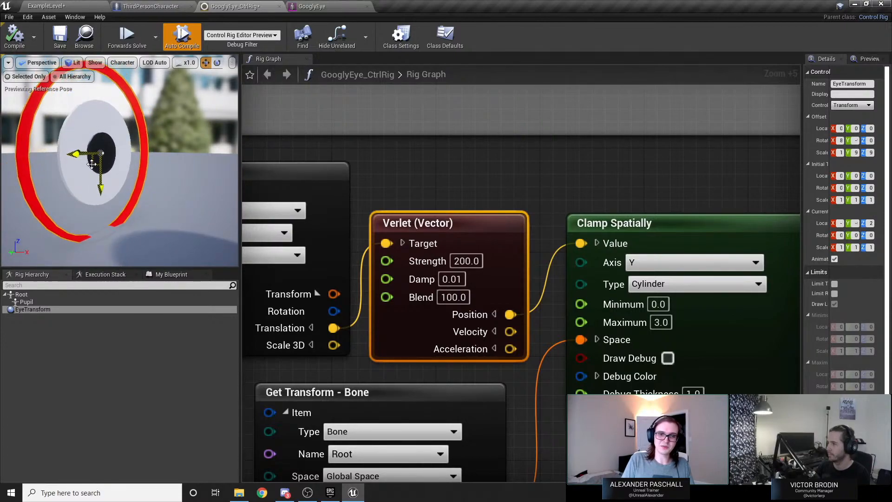
# Return the Verlet (Vector) node's Blend to 1.0, test it by moving the EyeTransform control, and save the control rig.
pyautogui.click(448, 298)
pyautogui.write('1')
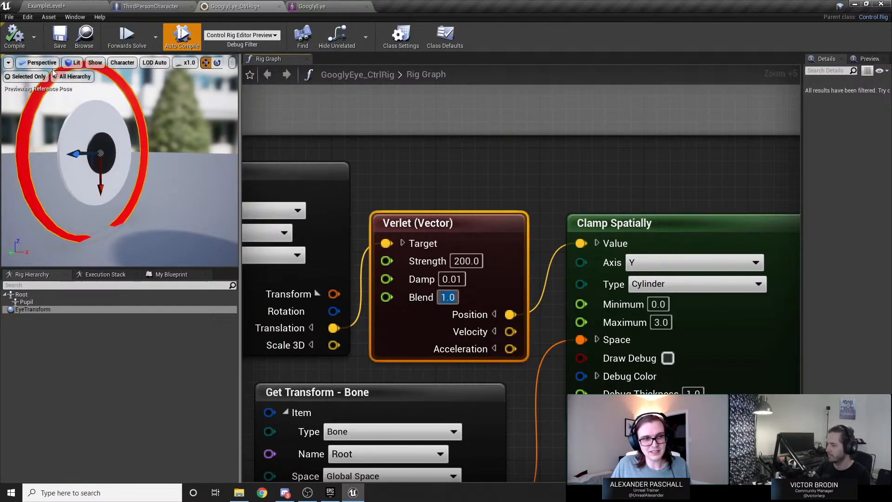
pyautogui.click(111, 174)
pyautogui.moveTo(122, 193); pyautogui.dragTo(112, 140)
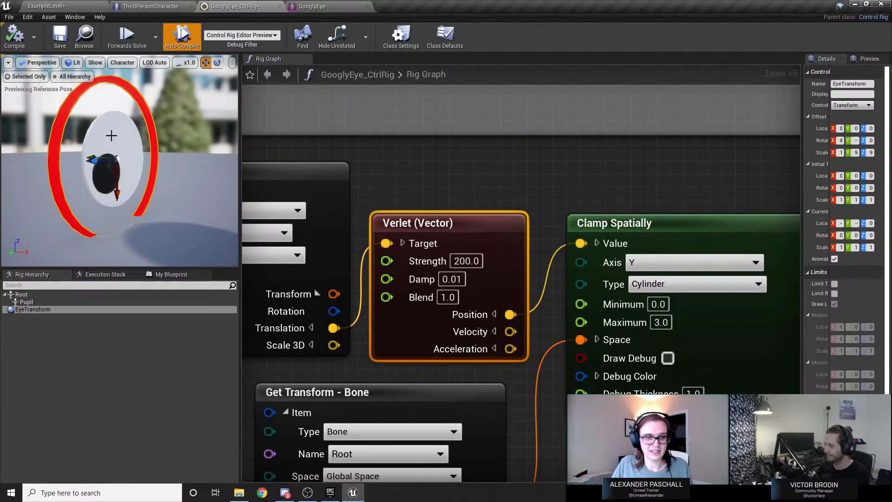
pyautogui.click(54, 45)
# Place a ThirdPersonCharacter from ThirdPersonBP's Blueprints folder on the floor of ExampleLevel.
pyautogui.click(66, 8)
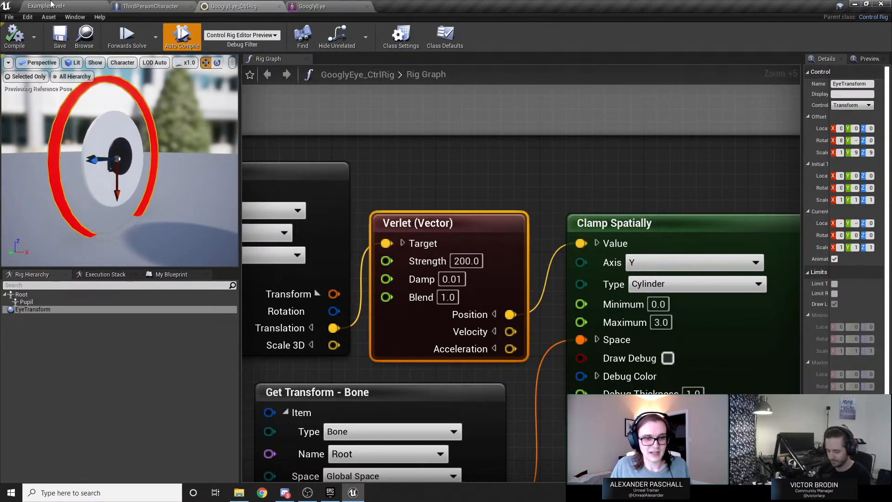
pyautogui.click(85, 421)
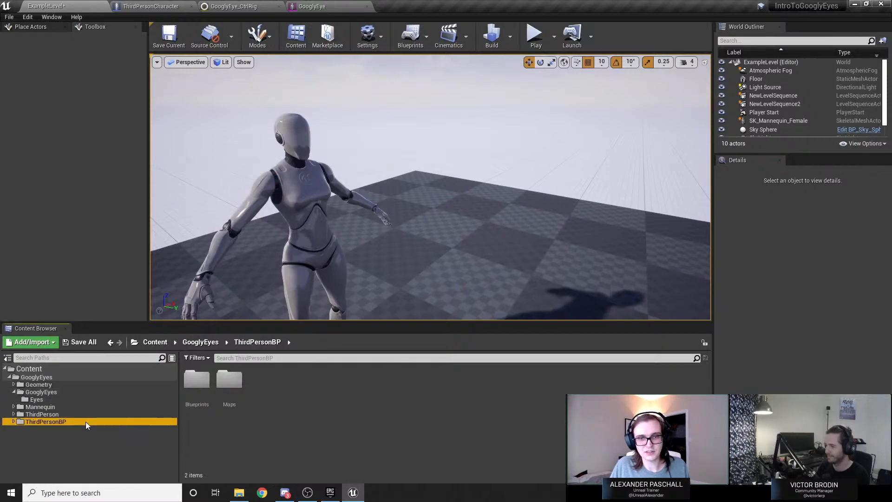
pyautogui.click(188, 391)
pyautogui.doubleClick(188, 391)
pyautogui.moveTo(196, 380); pyautogui.dragTo(409, 219)
# Rotate the placed ThirdPersonCharacter about its vertical axis and frame it in the viewport.
pyautogui.press('e')
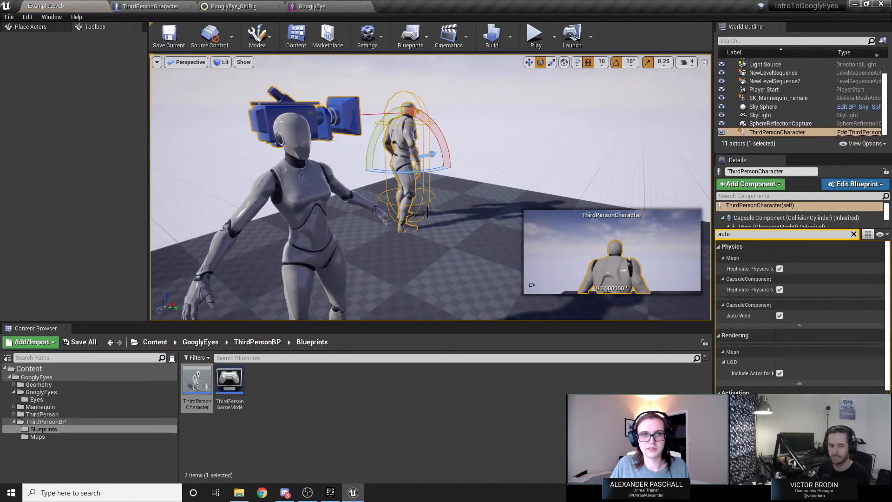
pyautogui.moveTo(422, 173); pyautogui.dragTo(437, 179)
pyautogui.press('f')
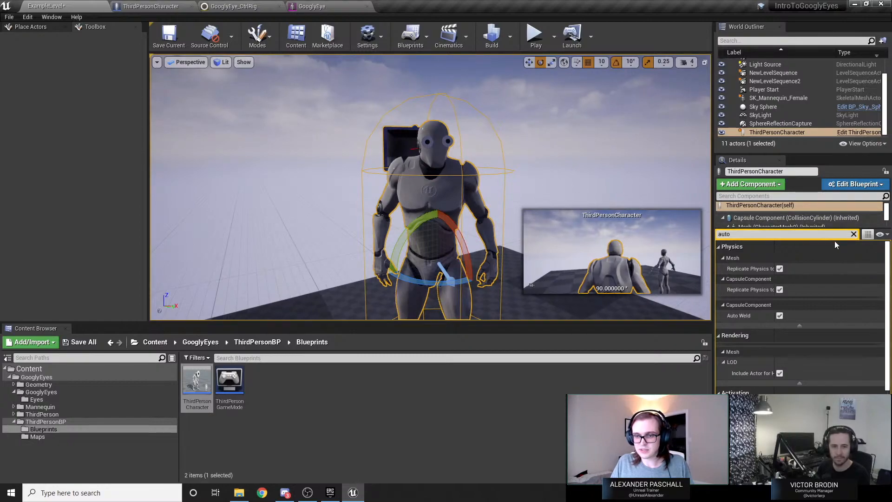
# Set the ThirdPersonCharacter's Auto Possess Player to Player 0 and play the level to check the googly eyes.
pyautogui.scroll(-5, 836, 344)
pyautogui.click(798, 371)
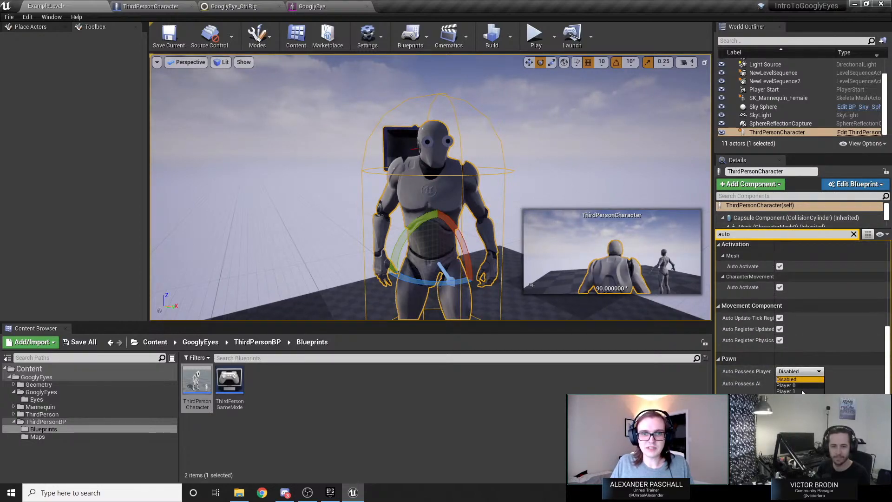
pyautogui.click(799, 386)
pyautogui.click(534, 36)
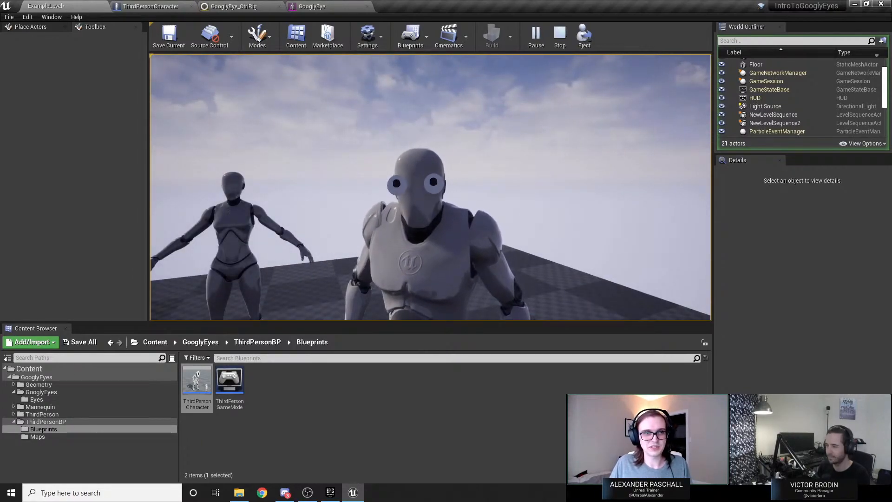
pyautogui.press('Escape')
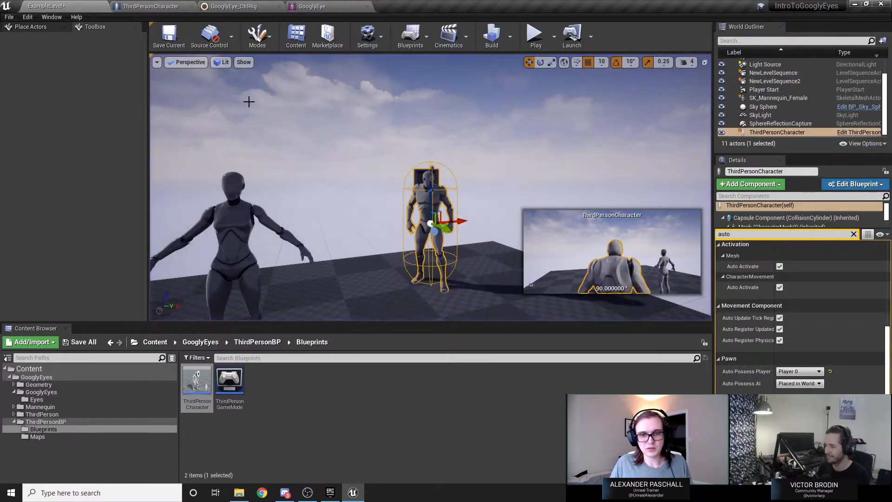
# Set the Blend of the Verlet (Vector) node in GooglyEye_CtrlRig to 10.0.
pyautogui.click(159, 4)
pyautogui.click(256, 6)
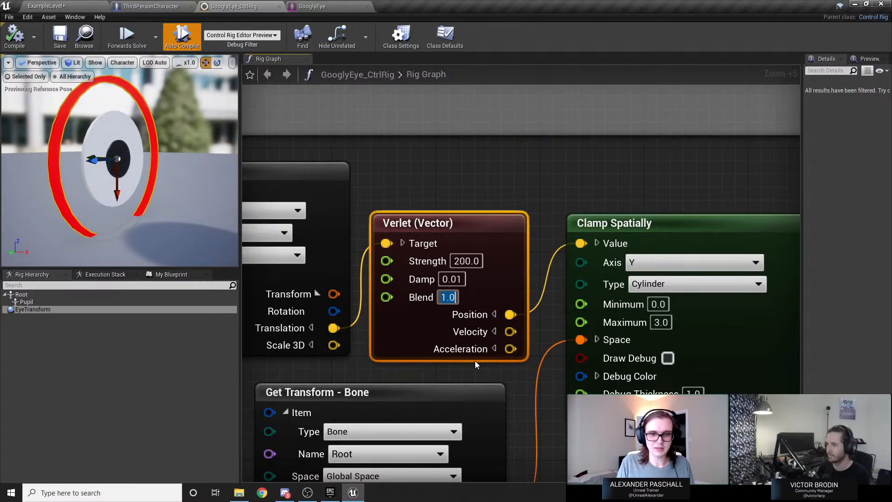
pyautogui.write('10.0')
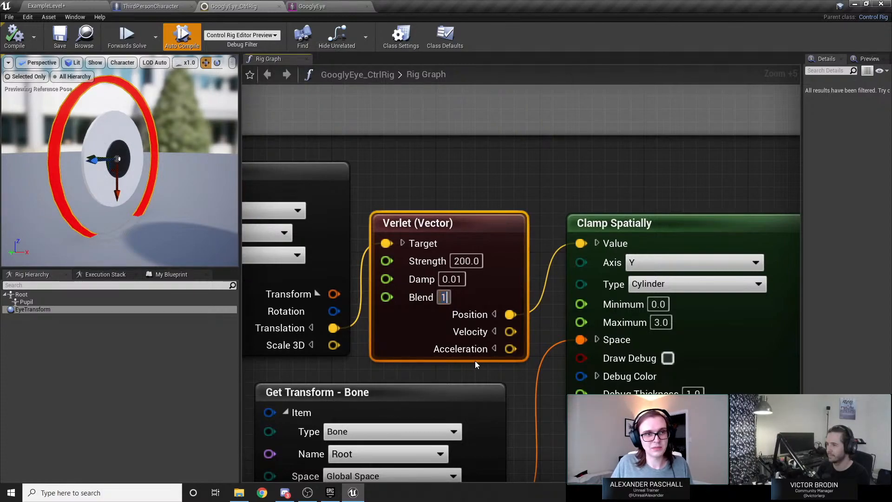
pyautogui.press('Return')
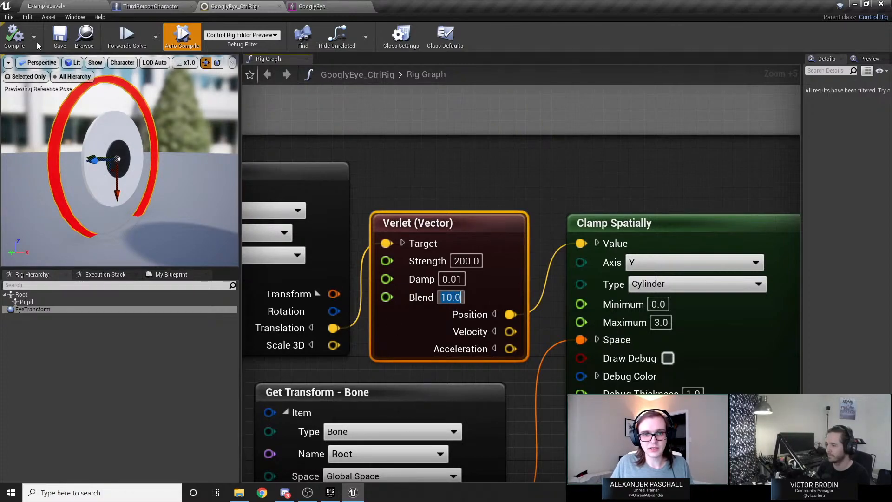
# Play ExampleLevel and make the character run and jump to observe how the googly eyes react.
pyautogui.click(46, 6)
pyautogui.click(536, 35)
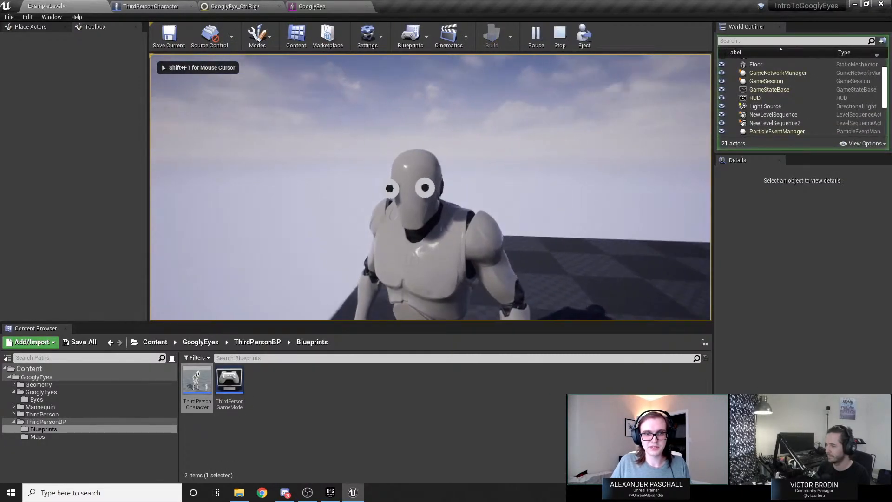
pyautogui.press('d')
pyautogui.press('s')
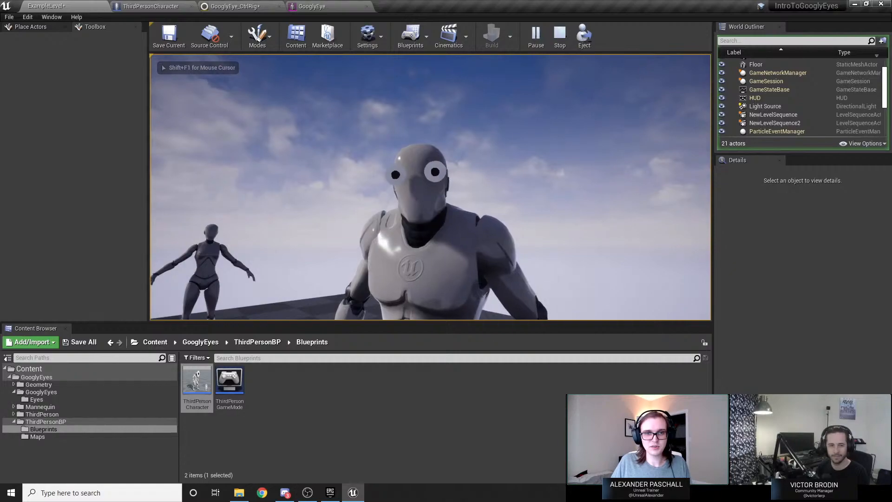
pyautogui.press('space')
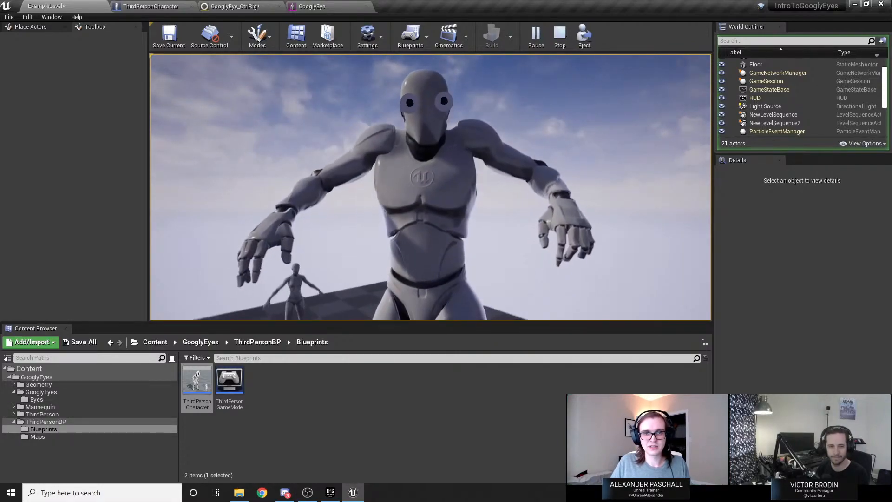
pyautogui.press('space')
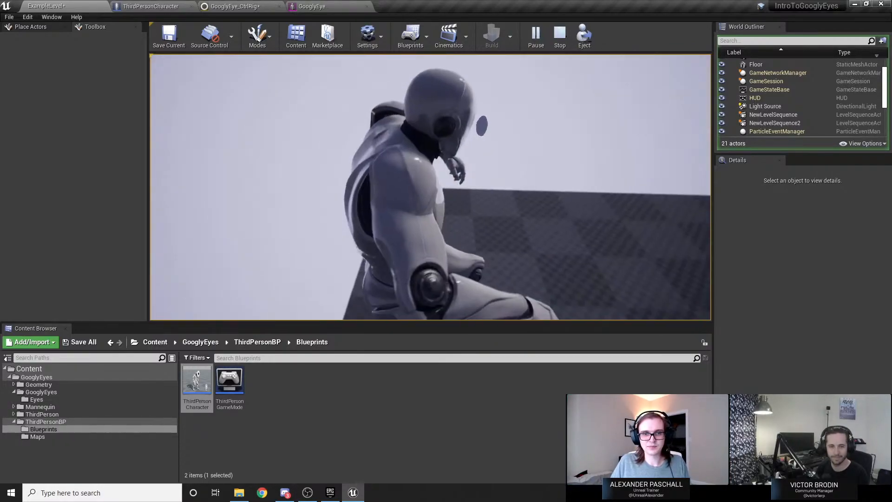
pyautogui.press('s')
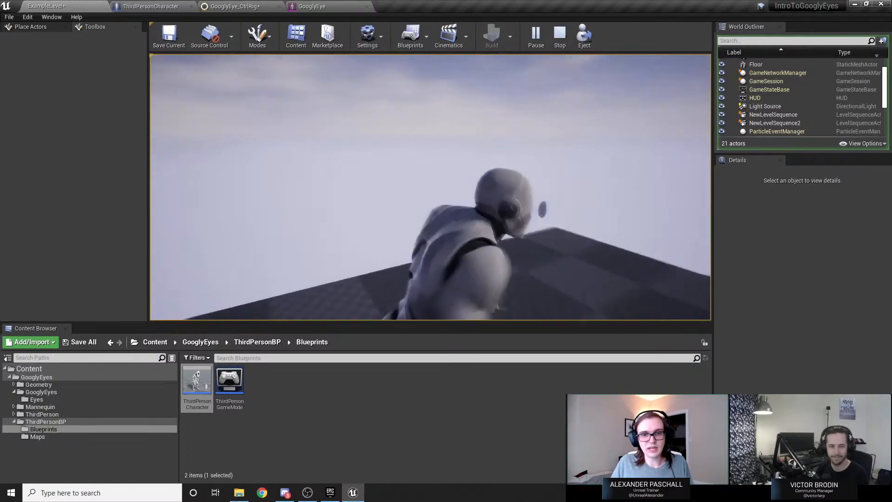
pyautogui.press('Escape')
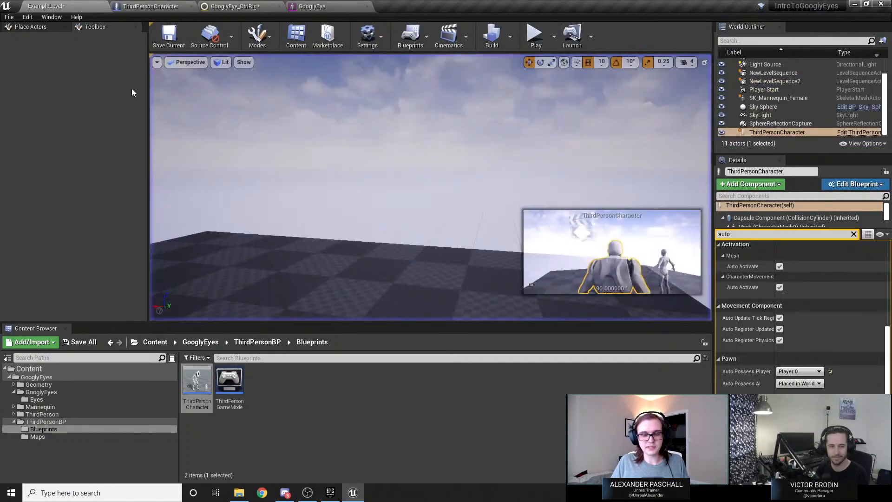
# Set the Verlet (Vector) node's Blend to 5.0 and its Damp to 0.5 in GooglyEye_CtrlRig.
pyautogui.click(249, 7)
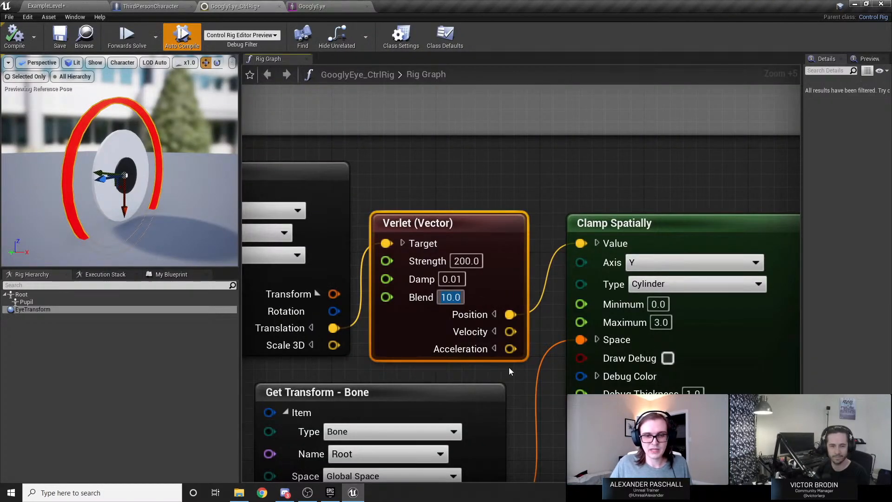
pyautogui.write('5.0')
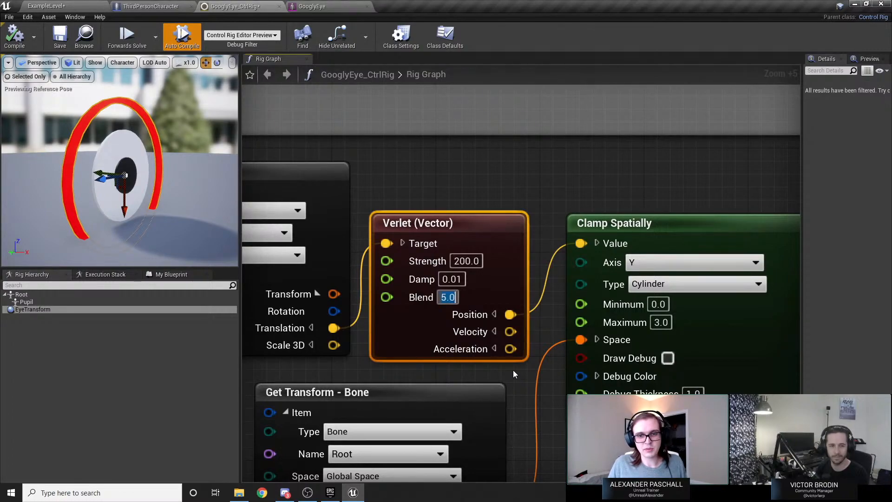
pyautogui.click(473, 276)
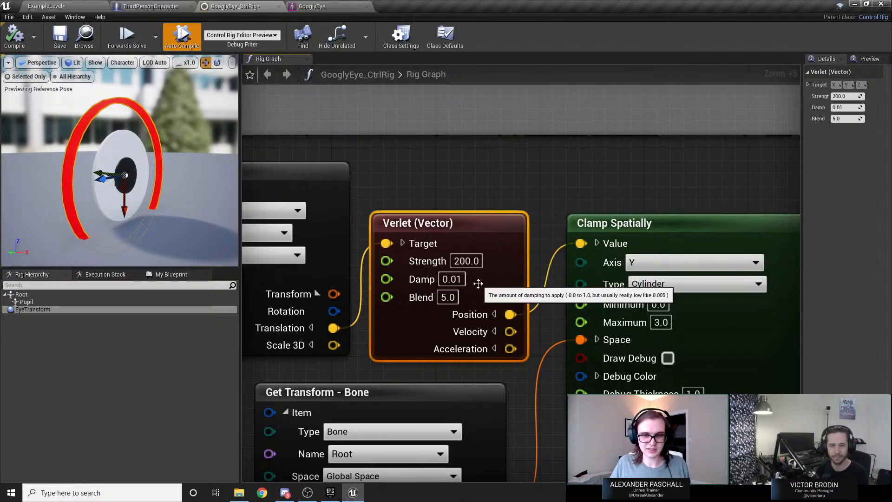
pyautogui.click(460, 279)
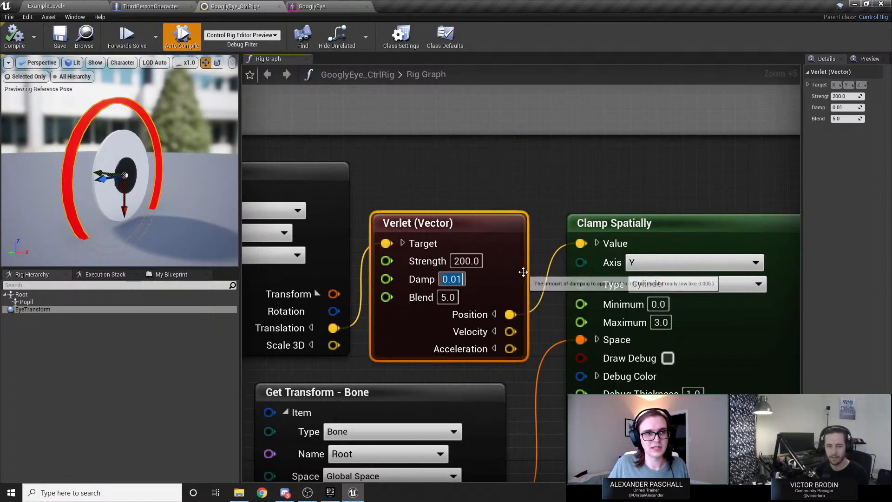
pyautogui.write('0.5')
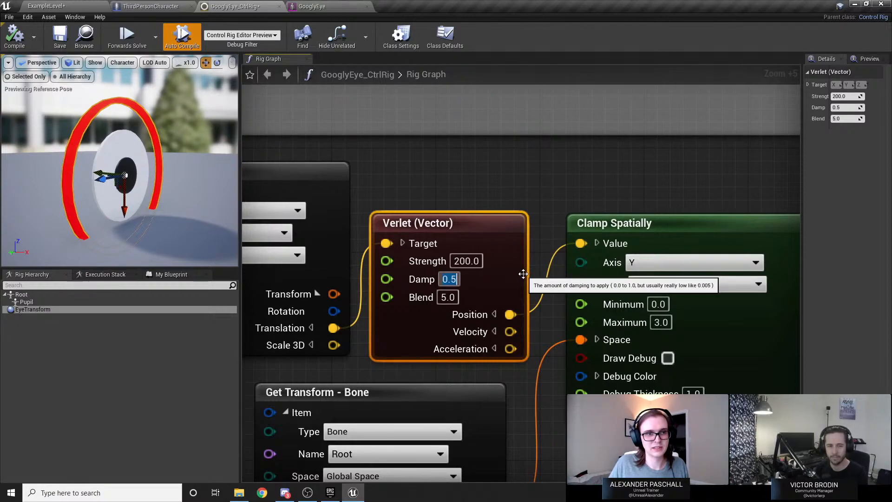
pyautogui.click(61, 4)
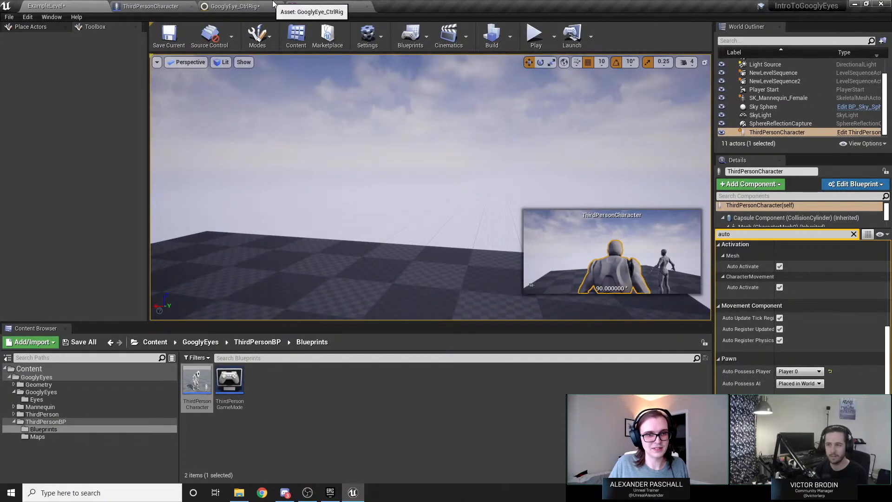
pyautogui.click(231, 6)
# Enlarge the preview and move the EyeTransform control around to test the damped pupil motion.
pyautogui.moveTo(114, 190); pyautogui.dragTo(131, 167)
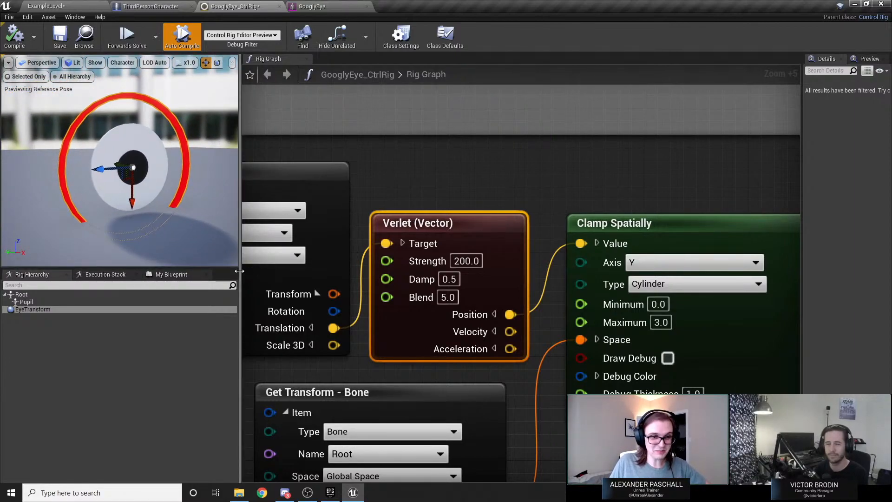
pyautogui.moveTo(239, 263); pyautogui.dragTo(290, 346)
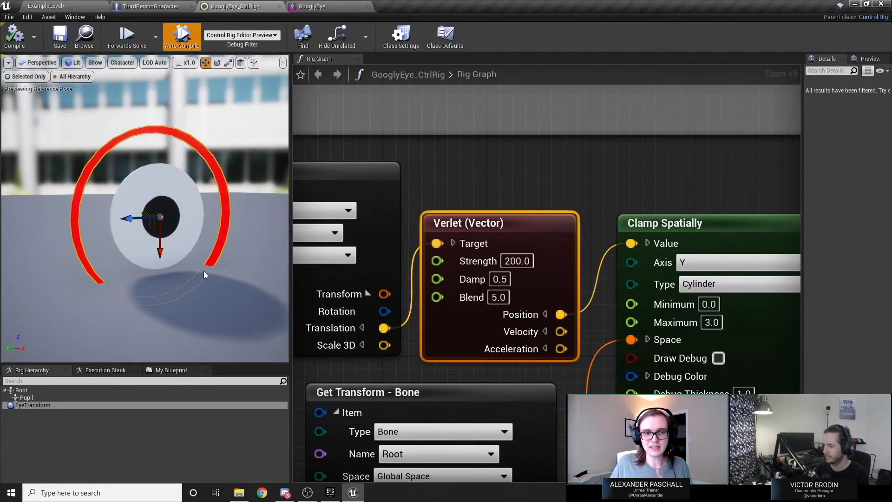
pyautogui.moveTo(220, 242); pyautogui.dragTo(183, 255, button='right')
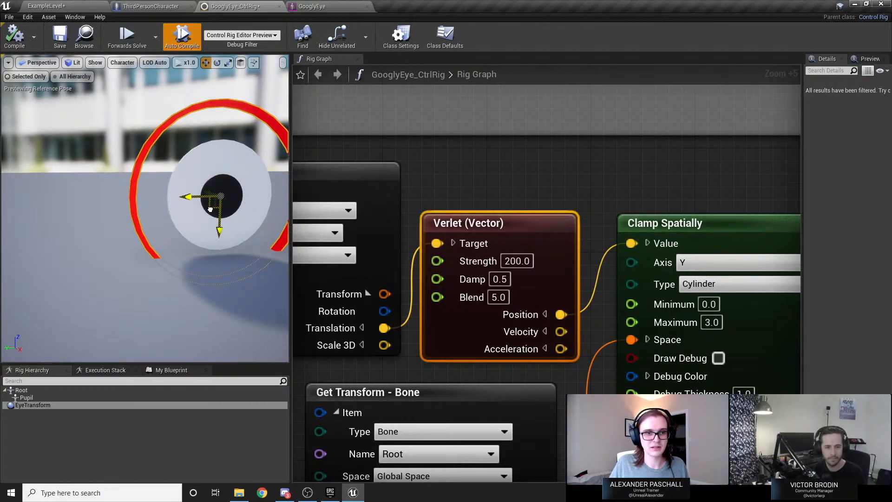
pyautogui.moveTo(210, 210); pyautogui.dragTo(182, 214)
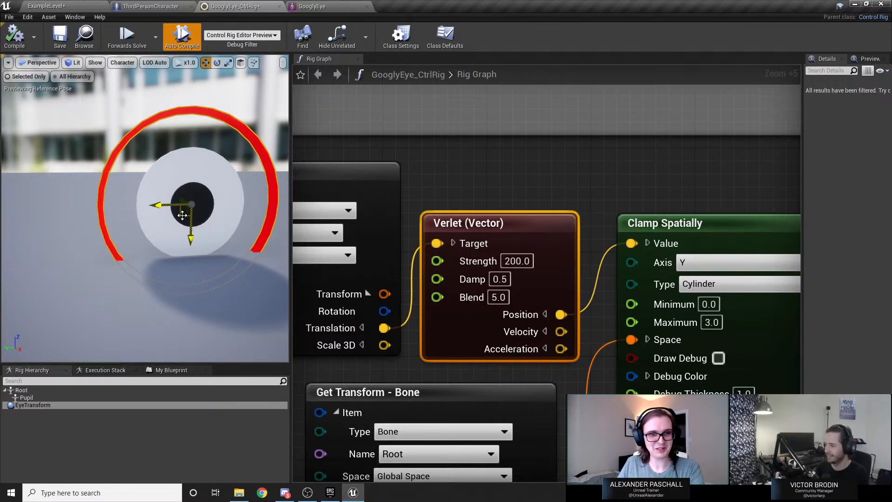
pyautogui.moveTo(182, 216); pyautogui.dragTo(137, 158)
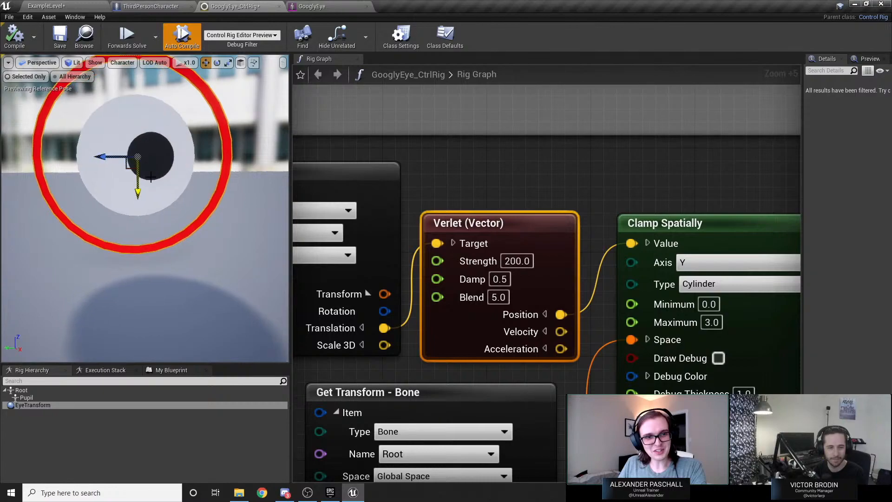
# Recompile the rig to reset the preview and move the EyeTransform control around to test the pupil motion.
pyautogui.click(22, 45)
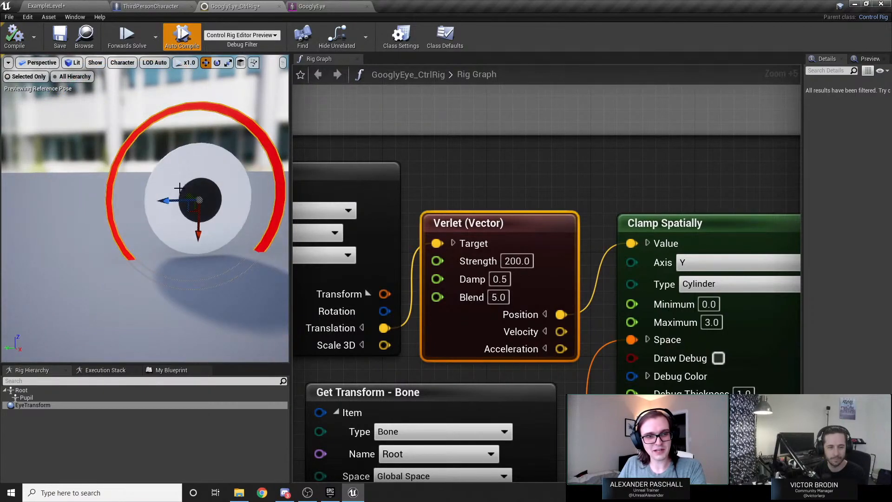
pyautogui.moveTo(184, 212); pyautogui.dragTo(230, 206)
pyautogui.click(15, 37)
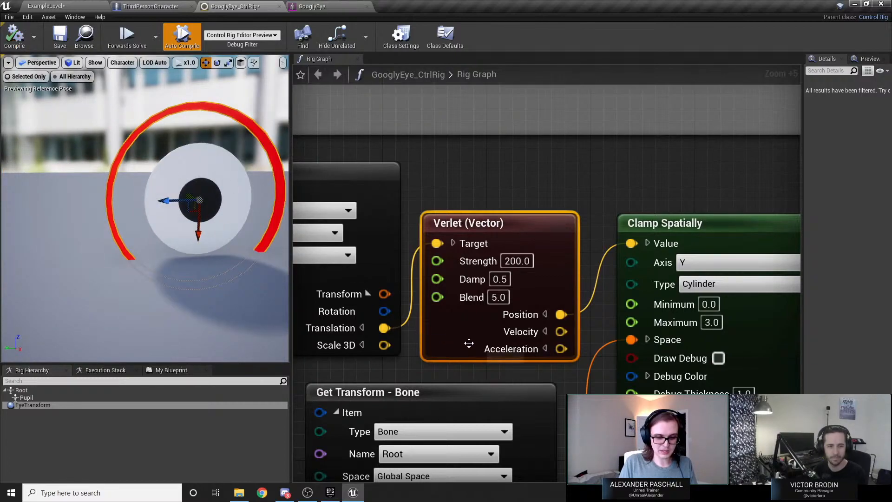
# Set the Verlet (Vector) node's Damp to 0.01 and move the EyeTransform control to test the pupil motion.
pyautogui.click(499, 279)
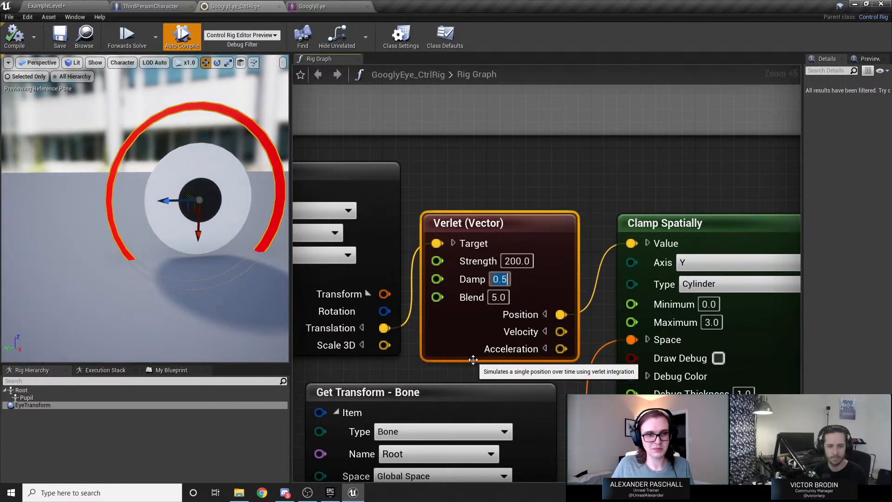
pyautogui.write('.01')
pyautogui.press('Return')
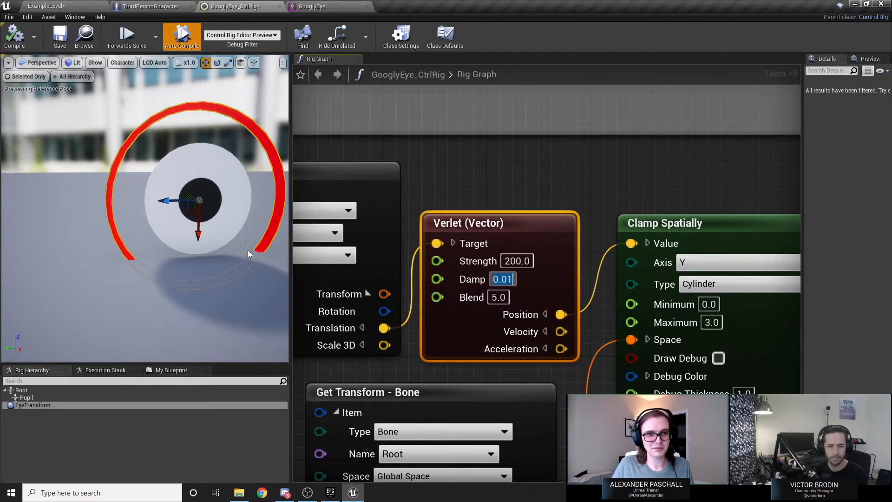
pyautogui.moveTo(195, 214)
pyautogui.mouseDown()
pyautogui.moveTo(75, 219)
pyautogui.moveTo(130, 204)
pyautogui.moveTo(110, 205)
pyautogui.moveTo(218, 204)
pyautogui.moveTo(112, 213)
pyautogui.moveTo(199, 209)
pyautogui.mouseUp()
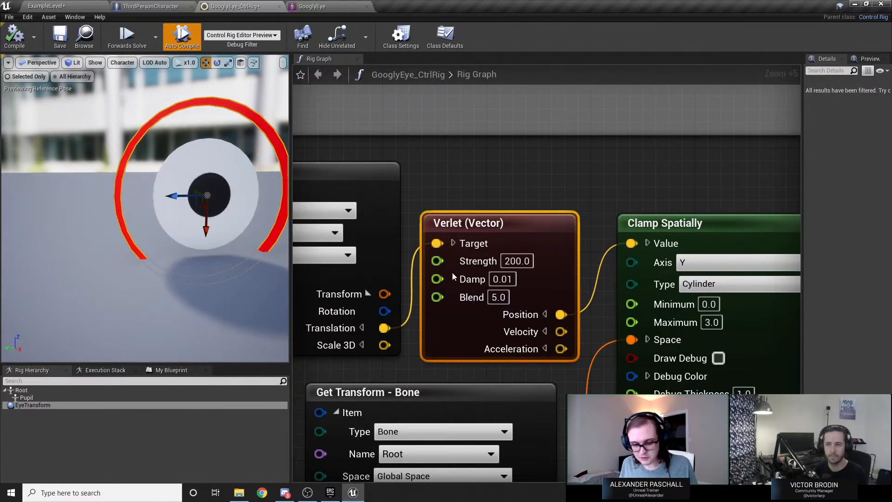
# Try a Damp of 0.1 on the Verlet (Vector) node and move the EyeTransform control to compare the motion.
pyautogui.click(503, 279)
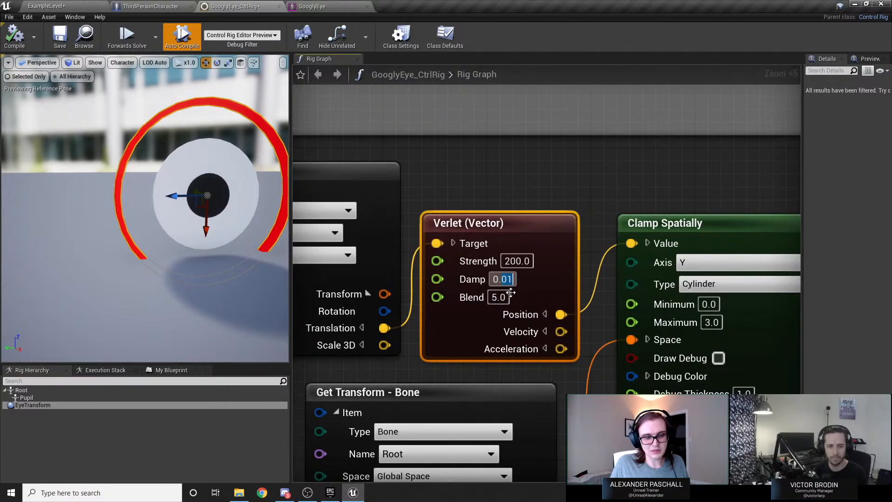
pyautogui.write('0.1')
pyautogui.press('Return')
pyautogui.moveTo(200, 208); pyautogui.dragTo(135, 200)
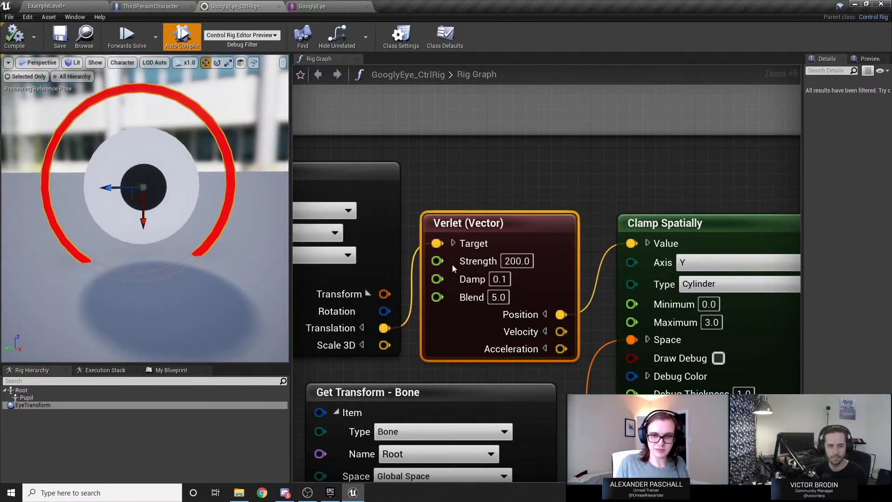
# Set the Verlet (Vector) node's Damp back to 0.01 and recompile the rig.
pyautogui.click(500, 279)
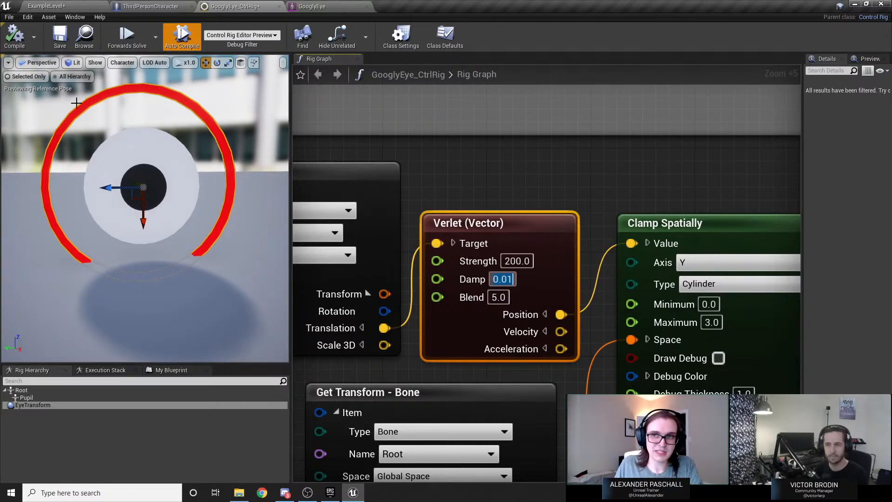
pyautogui.click(15, 38)
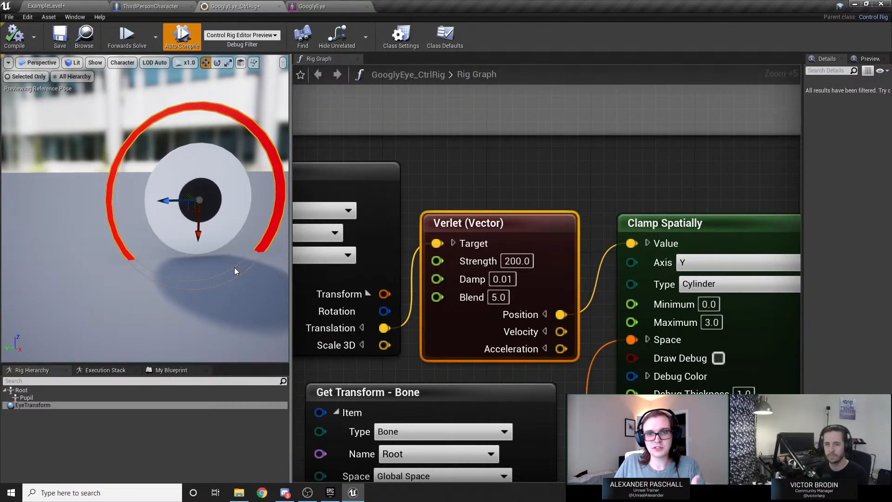
# Play ExampleLevel to examine the googly eyes on the character, stop the session and return to GooglyEye_CtrlRig.
pyautogui.click(74, 5)
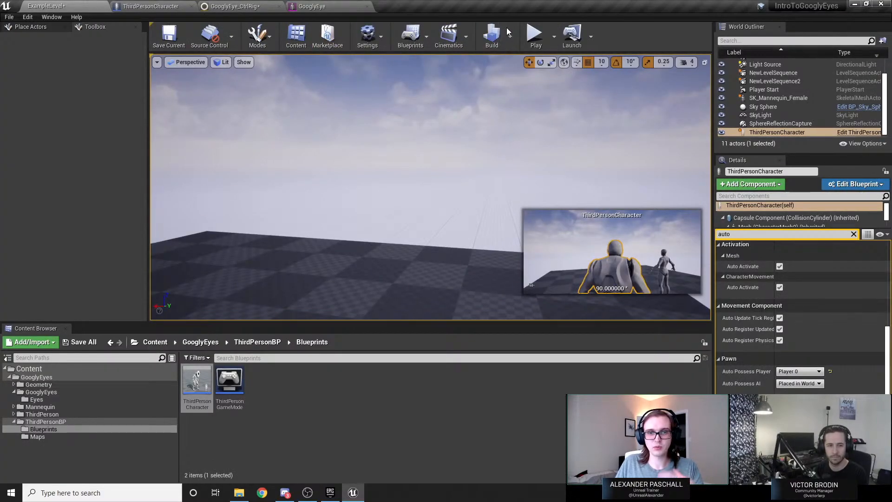
pyautogui.click(534, 35)
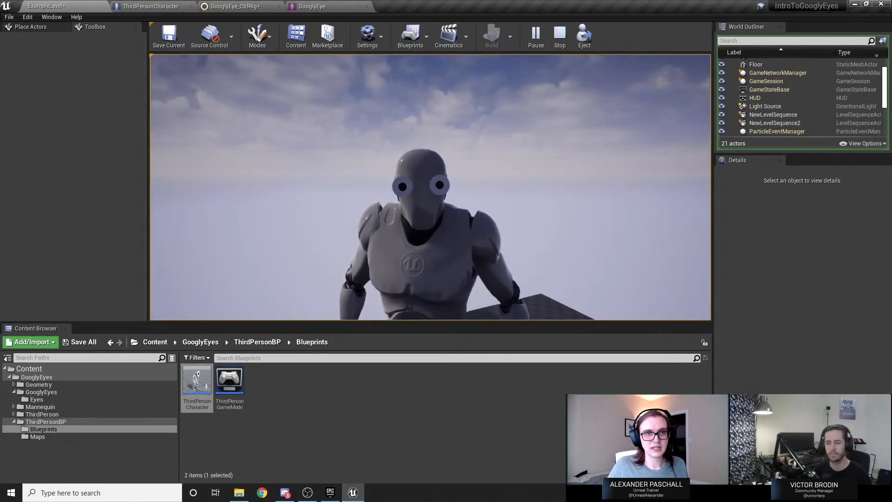
pyautogui.press('Escape')
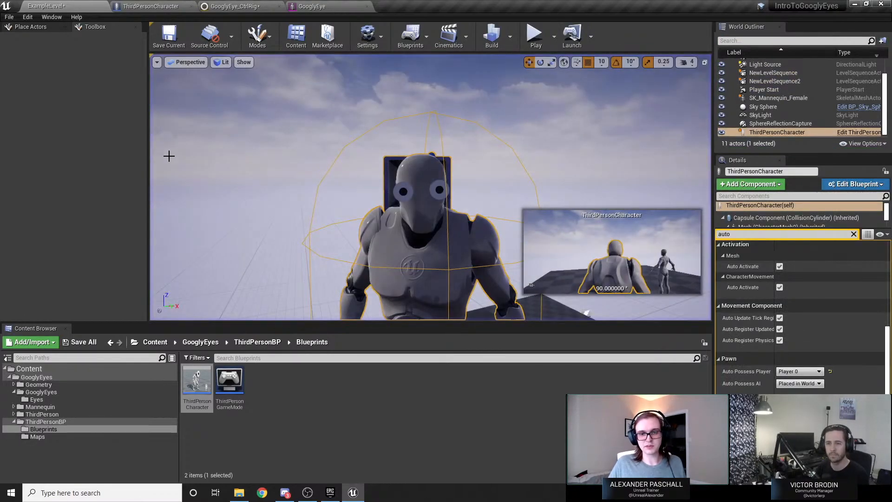
pyautogui.click(234, 6)
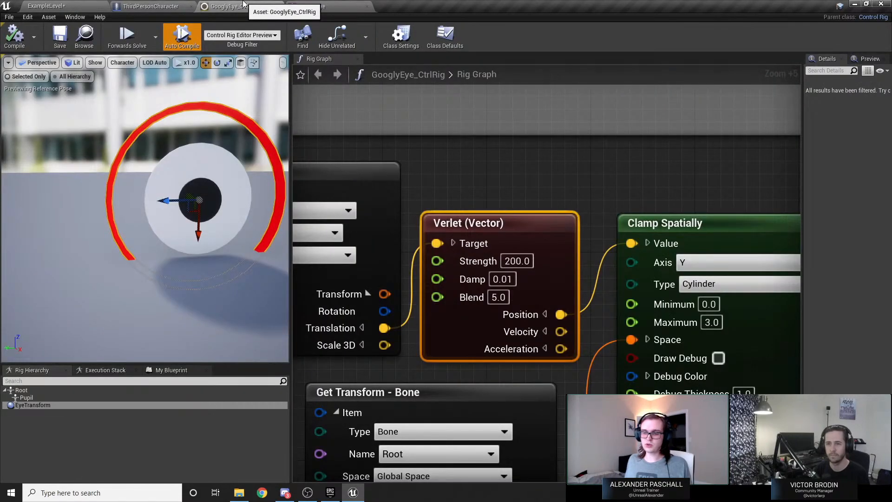
pyautogui.click(466, 170)
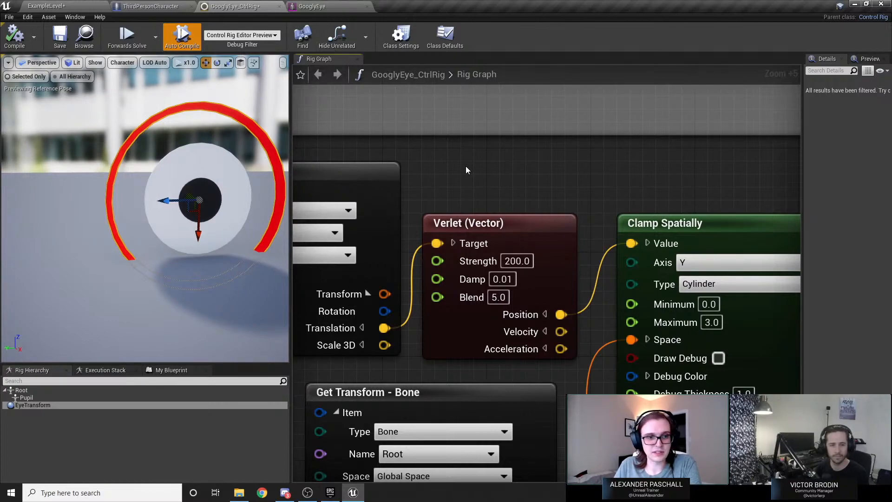
pyautogui.scroll(-2, 504, 226)
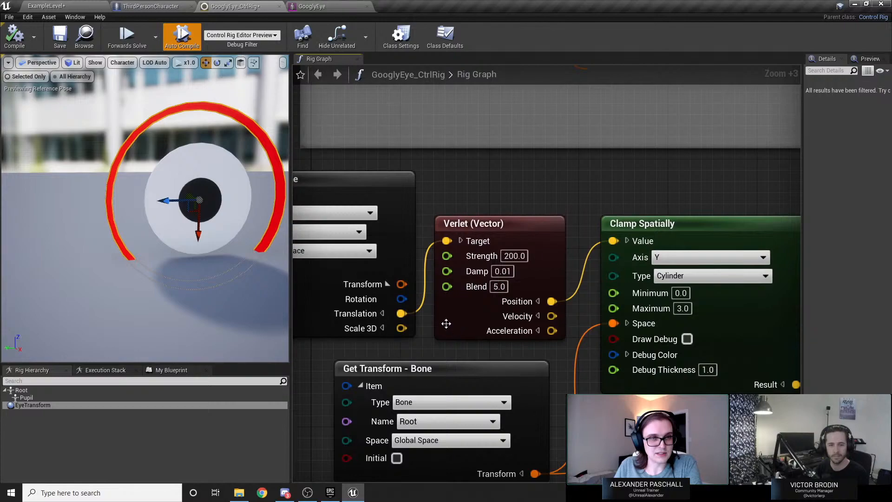
pyautogui.click(61, 6)
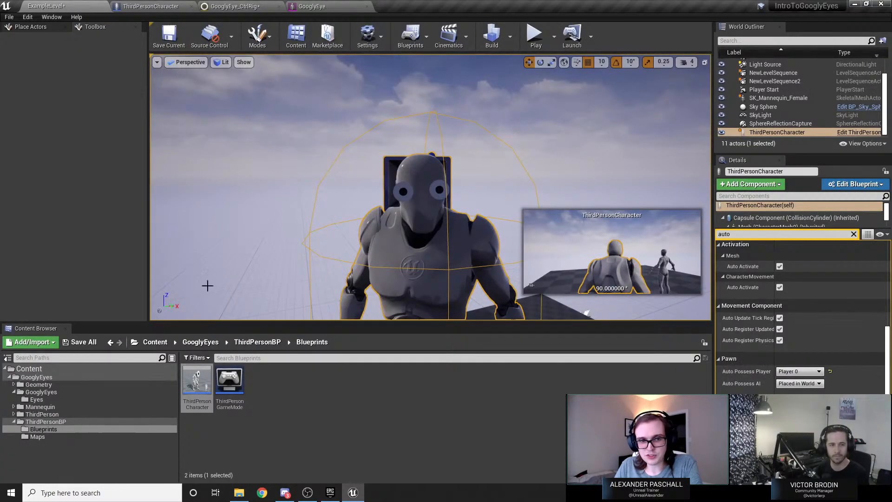
pyautogui.click(247, 5)
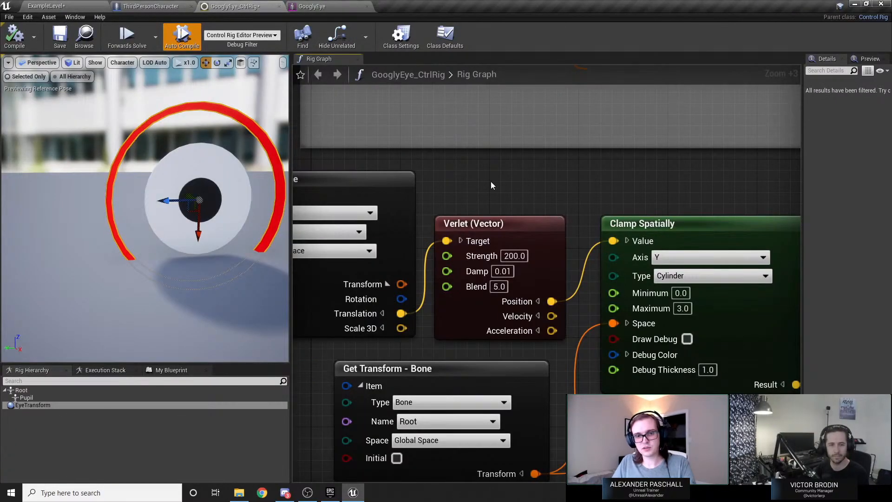
# Review the nodes around Verlet (Vector) in the Rig Graph and shift the EyeTransform control repeatedly to watch the pupil swing.
pyautogui.scroll(-4, 491, 182)
pyautogui.scroll(1, 498, 182)
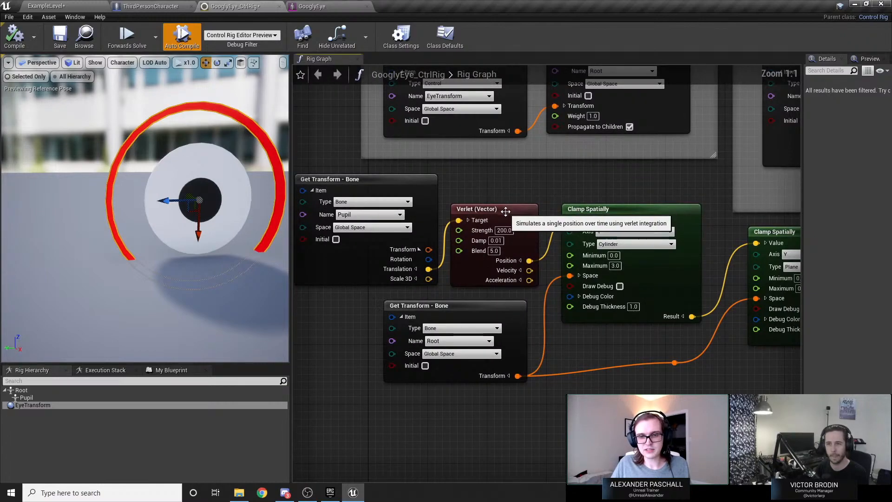
pyautogui.scroll(7, 489, 269)
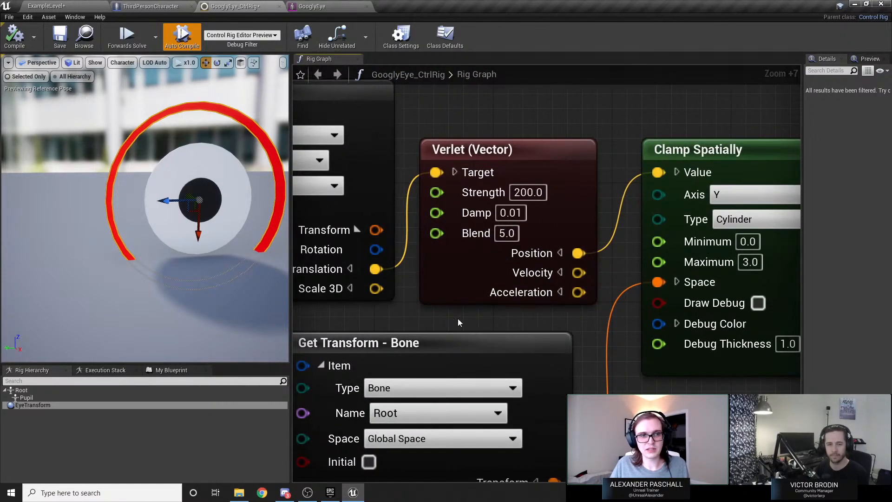
pyautogui.moveTo(190, 209); pyautogui.dragTo(142, 200)
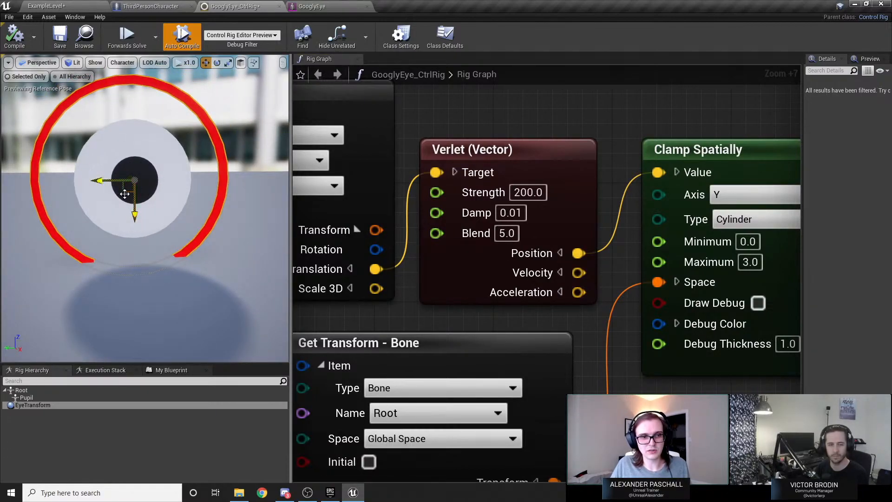
pyautogui.moveTo(126, 191); pyautogui.dragTo(211, 180)
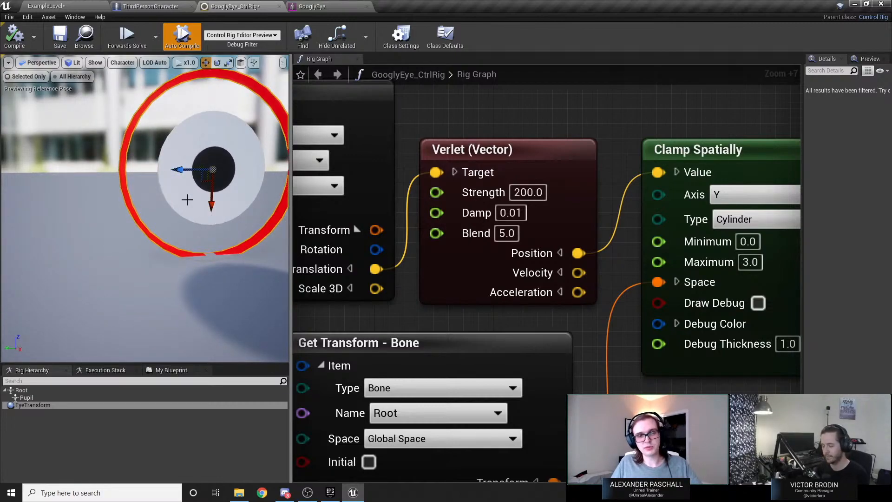
pyautogui.moveTo(200, 182); pyautogui.dragTo(188, 211)
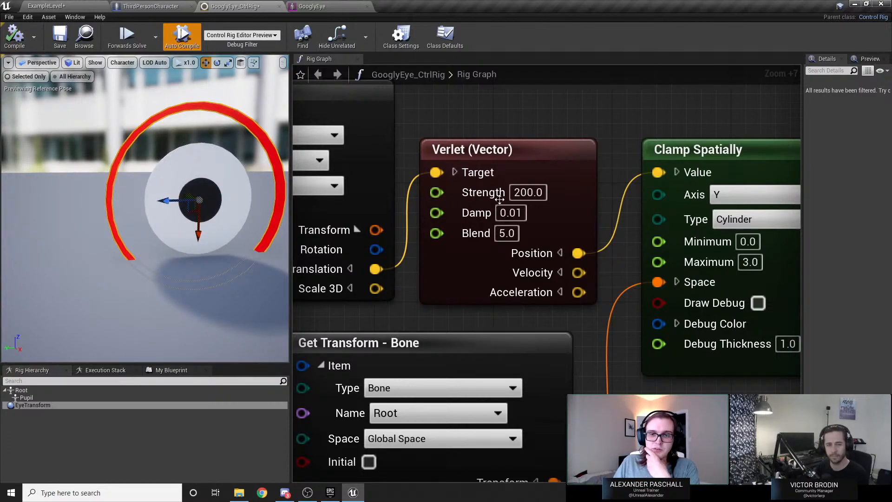
# Try a Strength of 100.0 on the Verlet (Vector) node and move the EyeTransform control to test it.
pyautogui.click(528, 192)
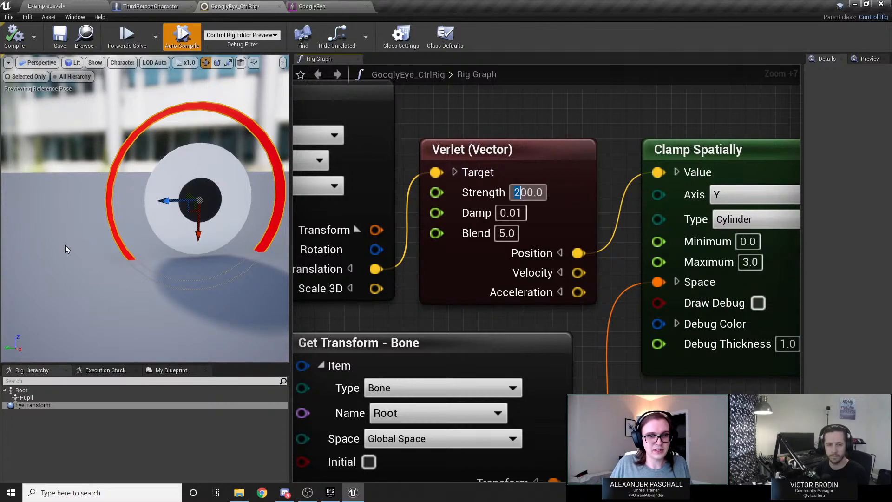
pyautogui.write('1')
pyautogui.click(110, 159)
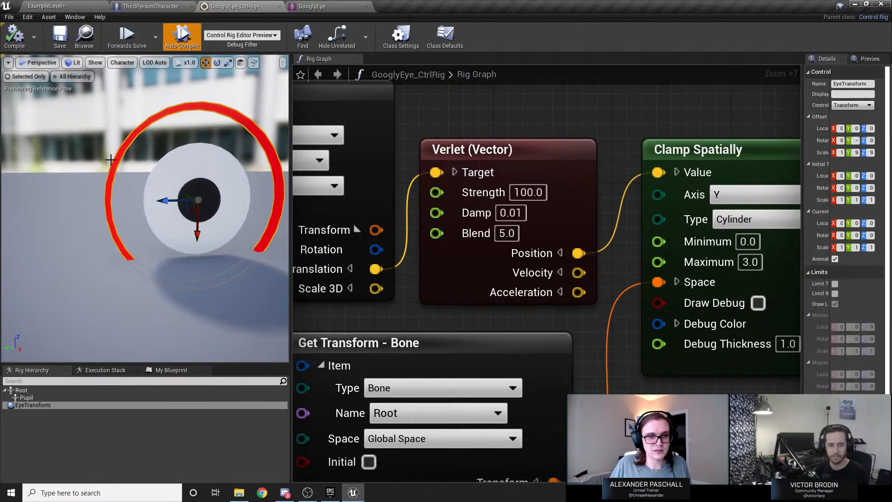
pyautogui.click(190, 215)
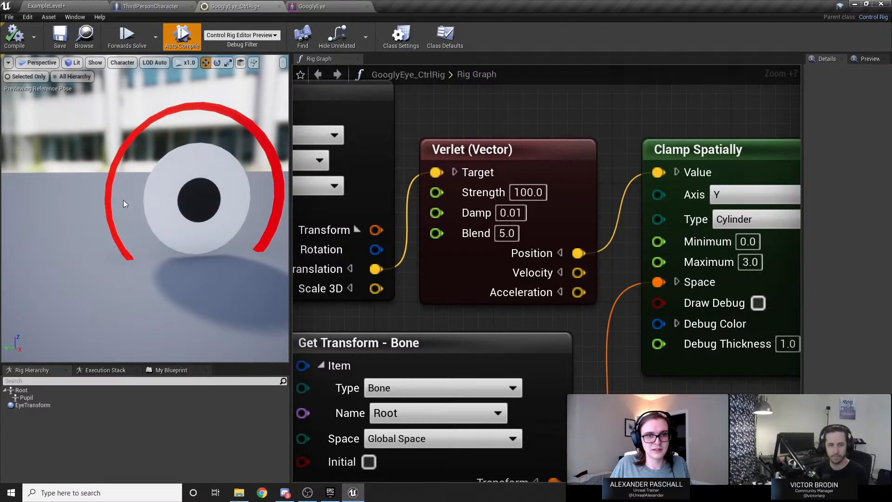
pyautogui.click(109, 198)
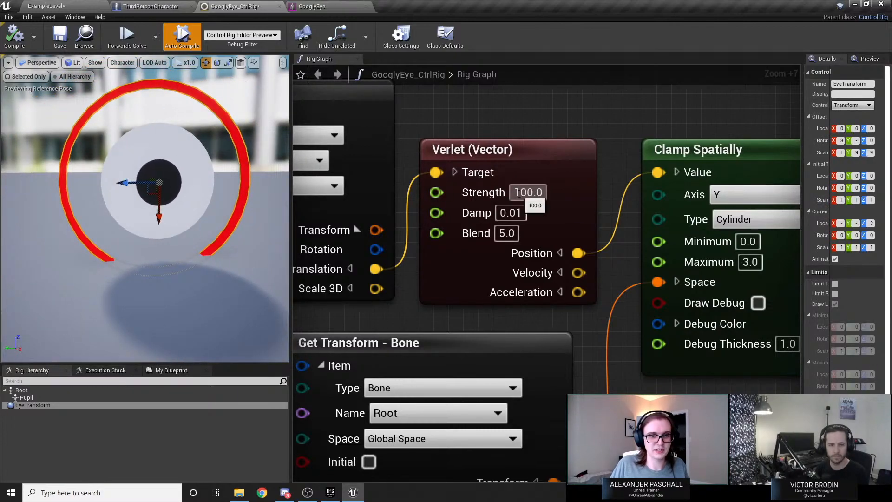
# Set the Verlet (Vector) node's Strength to 10.0 and Blend to 1.0, testing with the EyeTransform control and recompiling the rig.
pyautogui.click(517, 193)
pyautogui.write('10')
pyautogui.press('Return')
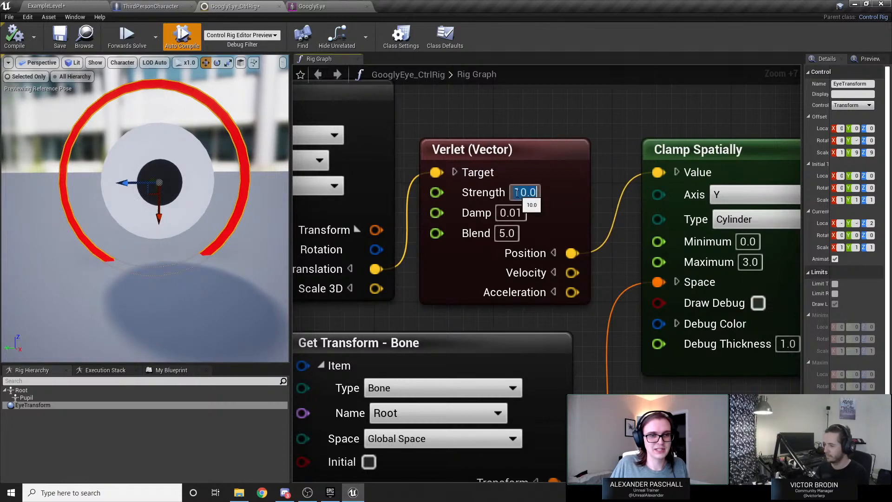
pyautogui.moveTo(148, 192); pyautogui.dragTo(156, 173)
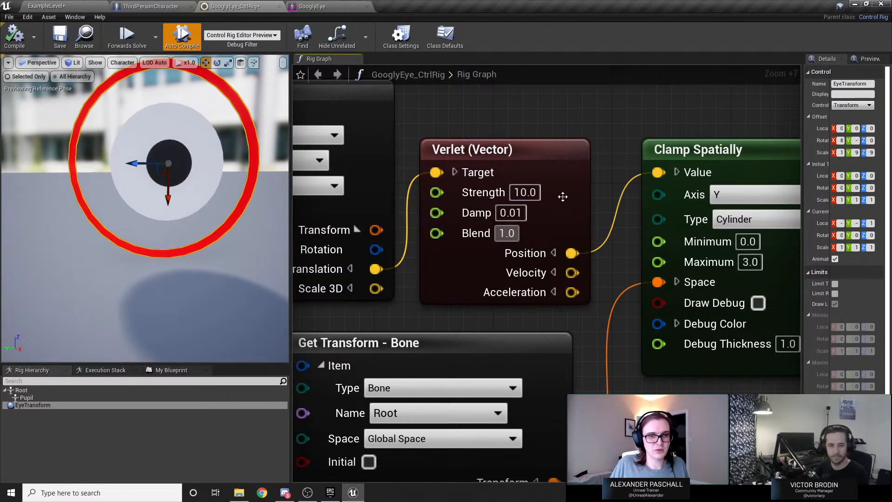
pyautogui.click(14, 38)
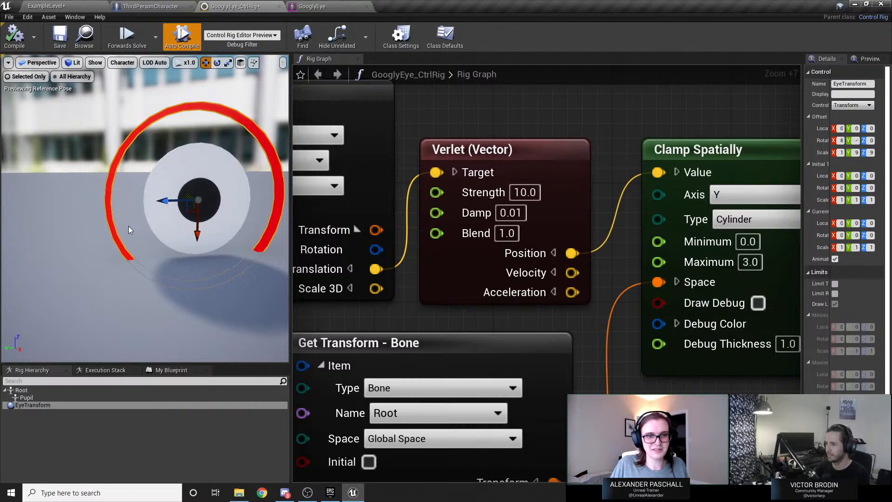
# Move the EyeTransform control around the preview to examine the pupil motion at the reduced Strength and Blend.
pyautogui.moveTo(177, 213); pyautogui.dragTo(150, 172)
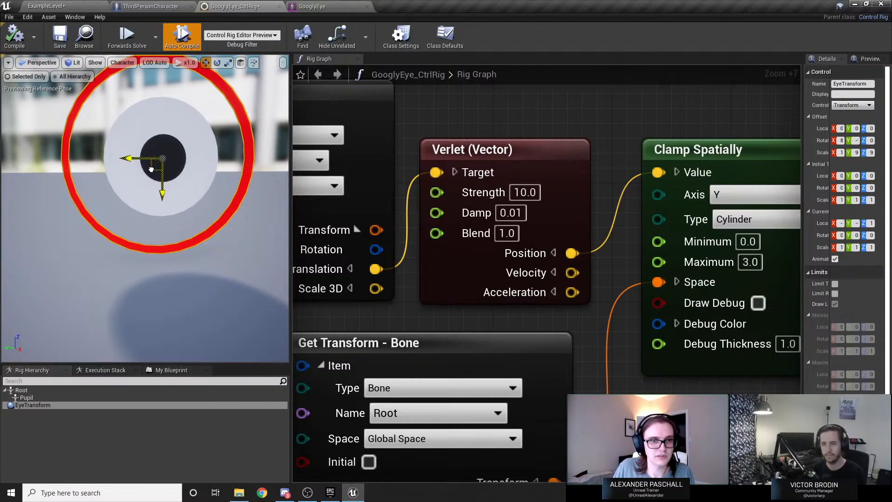
pyautogui.moveTo(150, 170); pyautogui.dragTo(190, 167)
pyautogui.moveTo(203, 209); pyautogui.dragTo(256, 204, button='right')
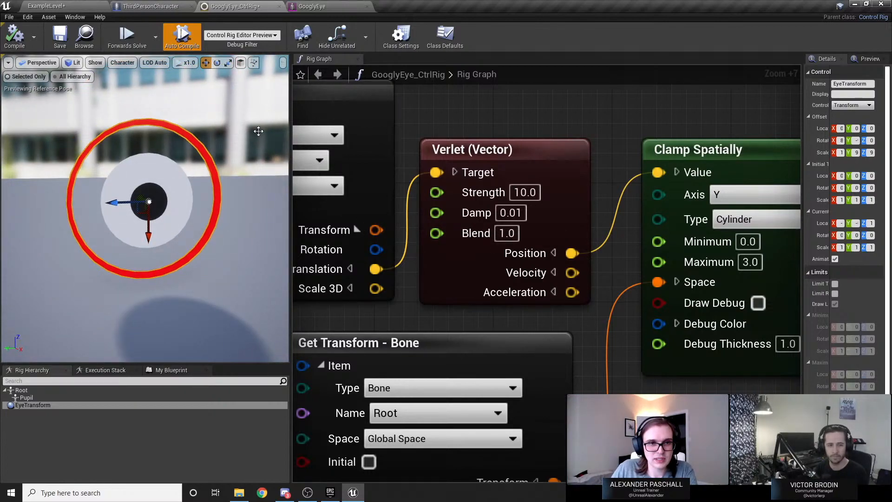
# Switch to the ThirdPersonCharacter blueprint and open its Event Graph at an empty area near the Gamepad input comment.
pyautogui.click(150, 6)
pyautogui.moveTo(304, 139); pyautogui.dragTo(427, 201, button='right')
pyautogui.scroll(2, 369, 221)
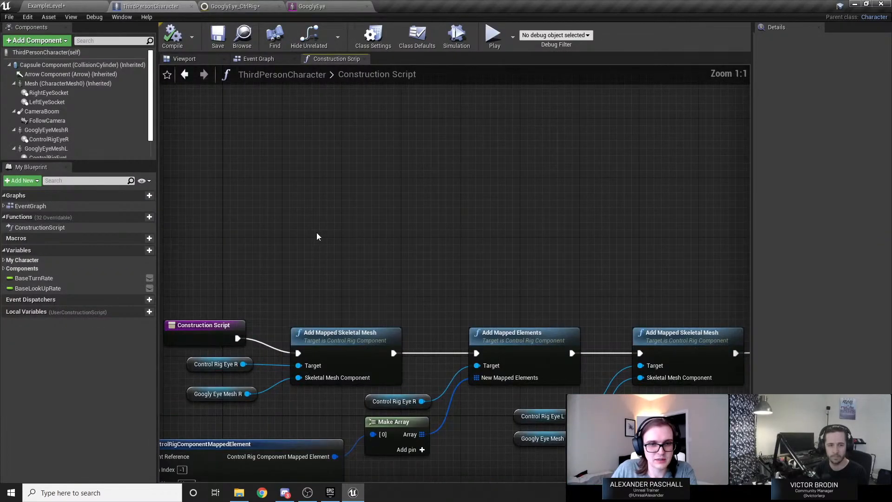
pyautogui.moveTo(316, 236); pyautogui.dragTo(499, 218, button='right')
pyautogui.click(265, 58)
pyautogui.moveTo(290, 121); pyautogui.dragTo(667, 443, button='right')
pyautogui.scroll(2, 463, 283)
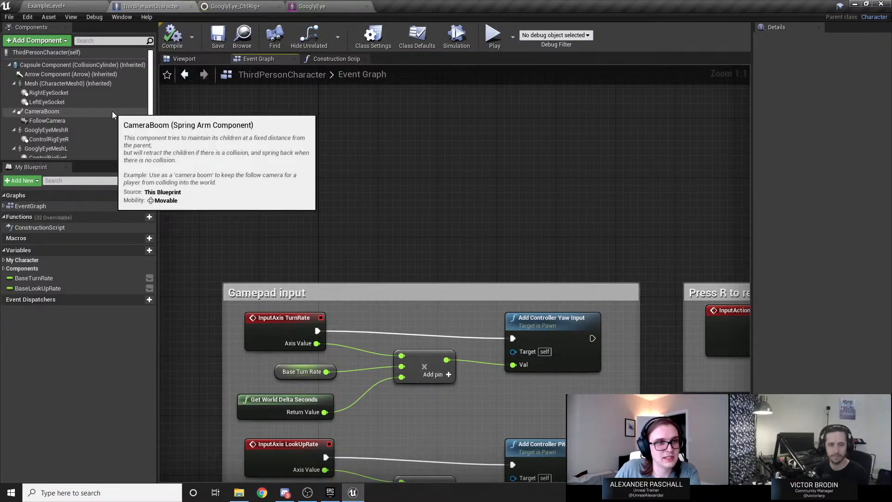
# Place a reference to the inherited Mesh (CharacterMesh0) component in the empty area above the Gamepad input comment.
pyautogui.moveTo(76, 83)
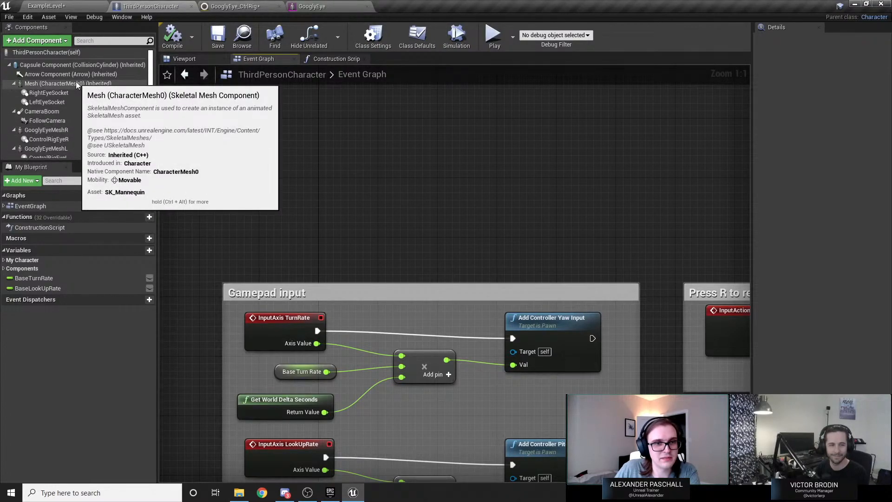
pyautogui.moveTo(67, 84); pyautogui.dragTo(216, 136)
pyautogui.moveTo(200, 106); pyautogui.dragTo(239, 179, button='right')
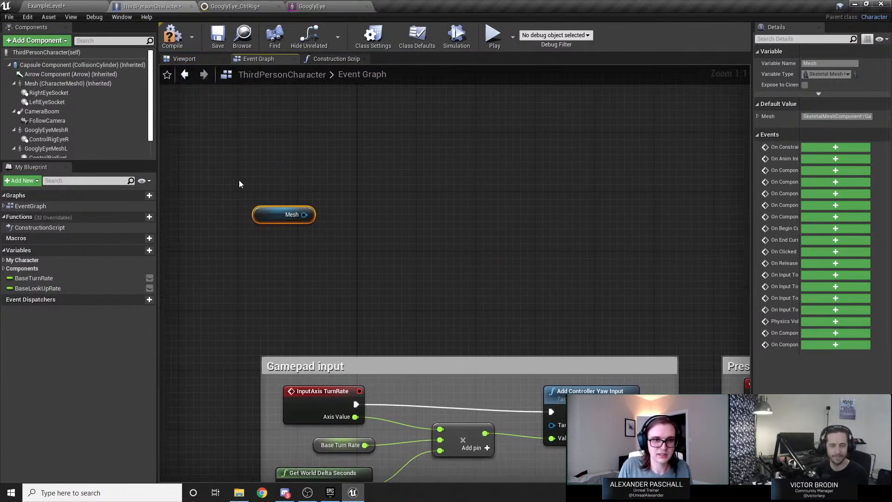
# Add an Event BeginPlay node above the Mesh reference in the Event Graph.
pyautogui.rightClick(235, 142)
pyautogui.write('begin')
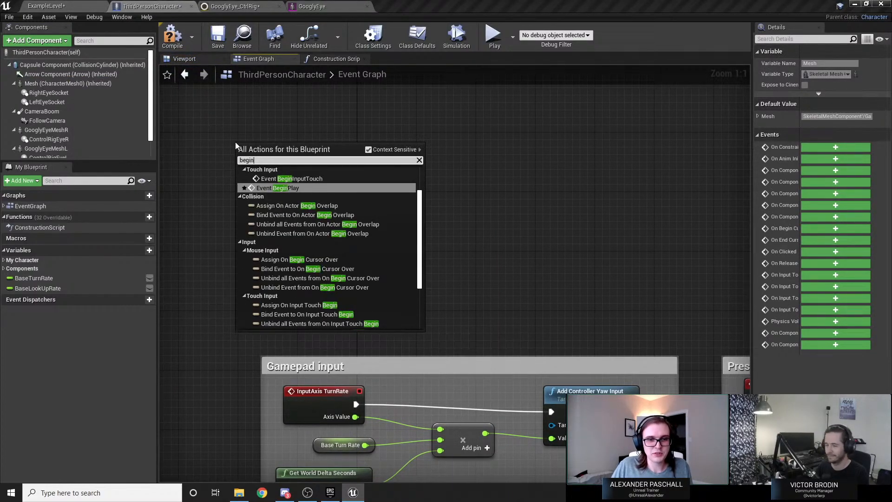
pyautogui.press('Return')
pyautogui.scroll(5, 307, 195)
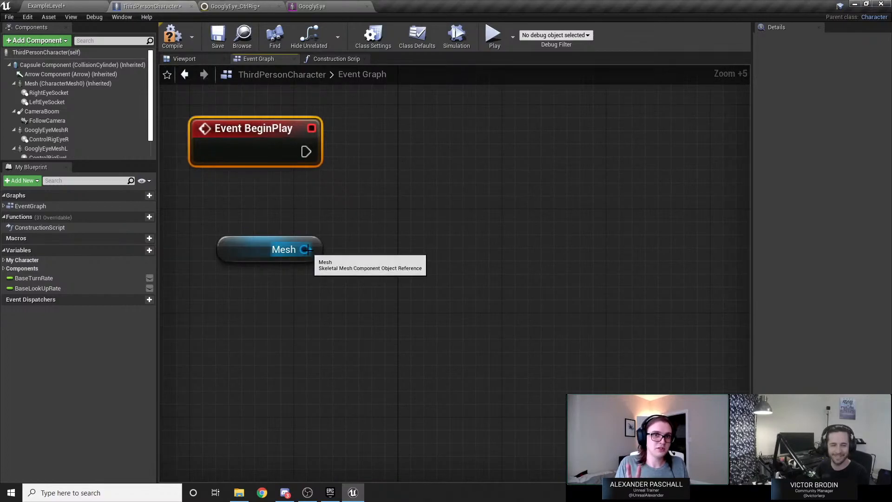
# Add a Set All Bodies Below Simulate Physics node targeting the Mesh reference and place it beside Event BeginPlay.
pyautogui.moveTo(305, 249); pyautogui.dragTo(431, 198)
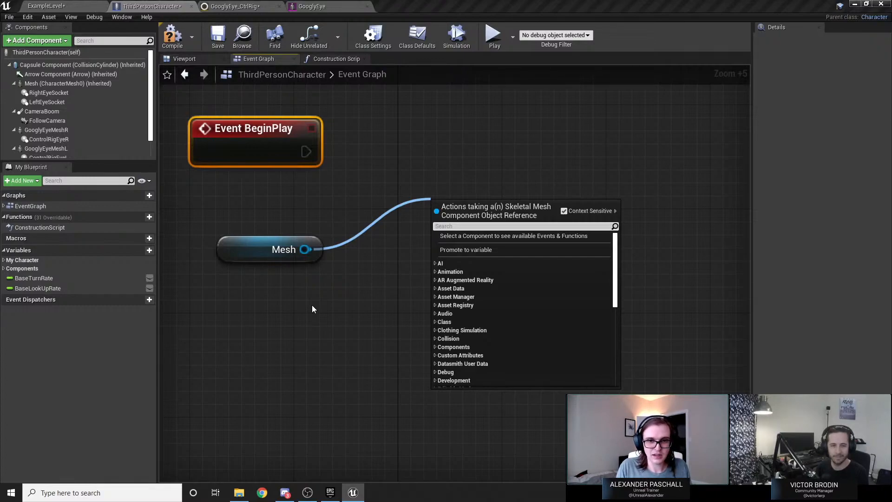
pyautogui.write('s')
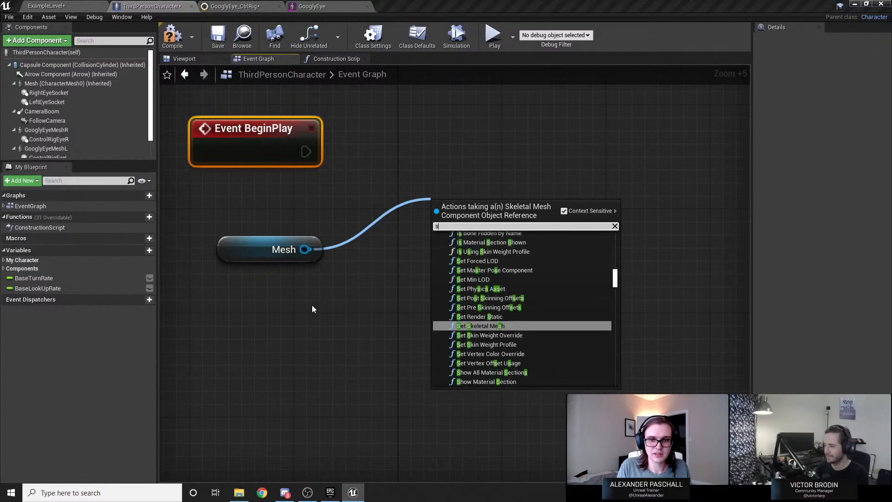
pyautogui.write('et all b')
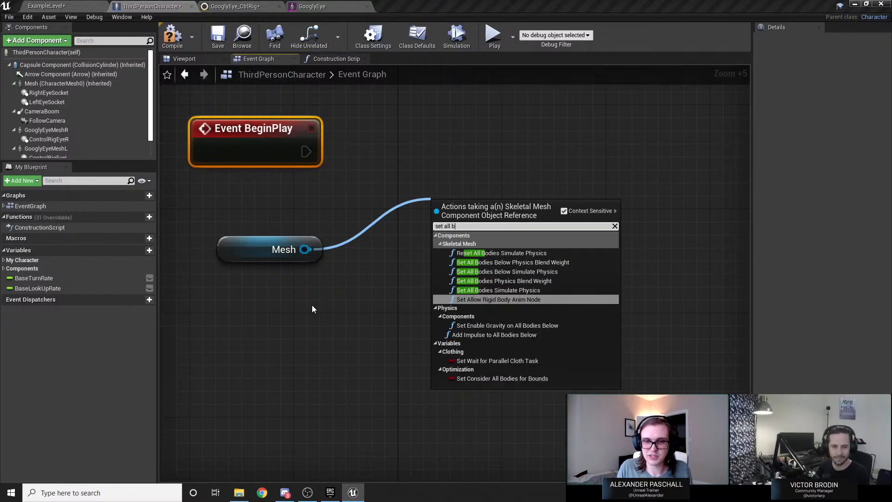
pyautogui.write('odies be')
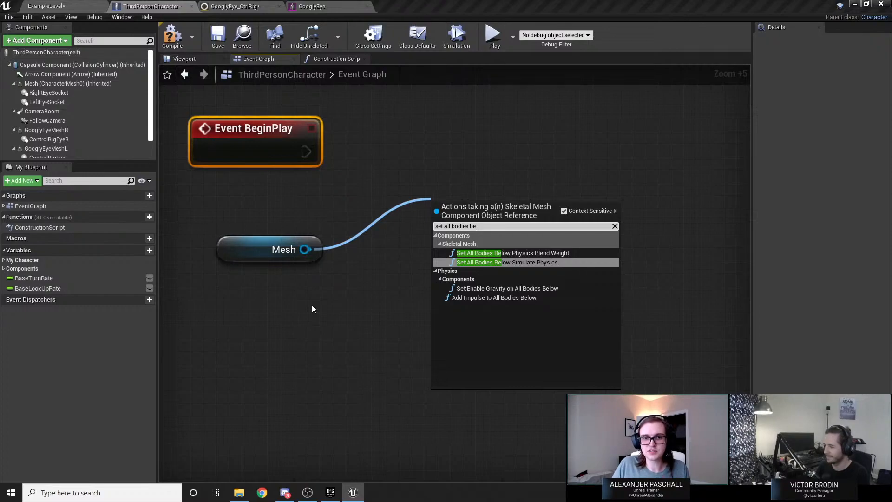
pyautogui.press('Return')
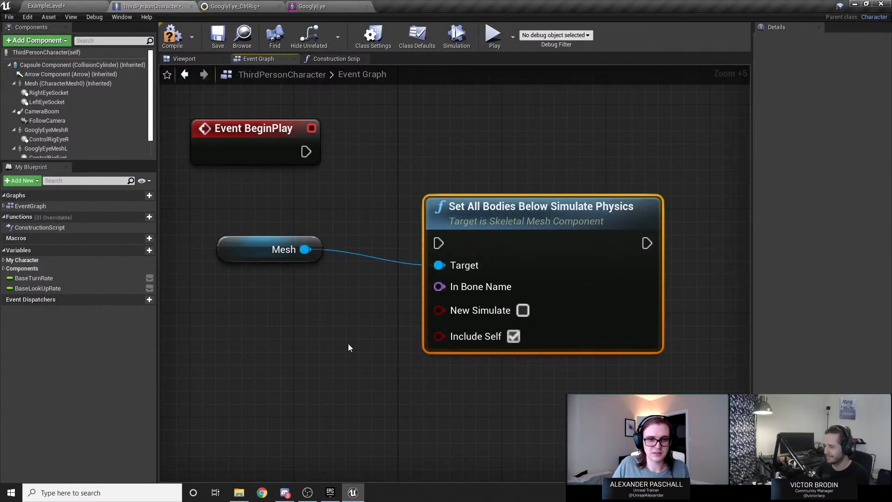
pyautogui.moveTo(580, 261); pyautogui.dragTo(526, 185)
pyautogui.moveTo(537, 243); pyautogui.dragTo(464, 252, button='right')
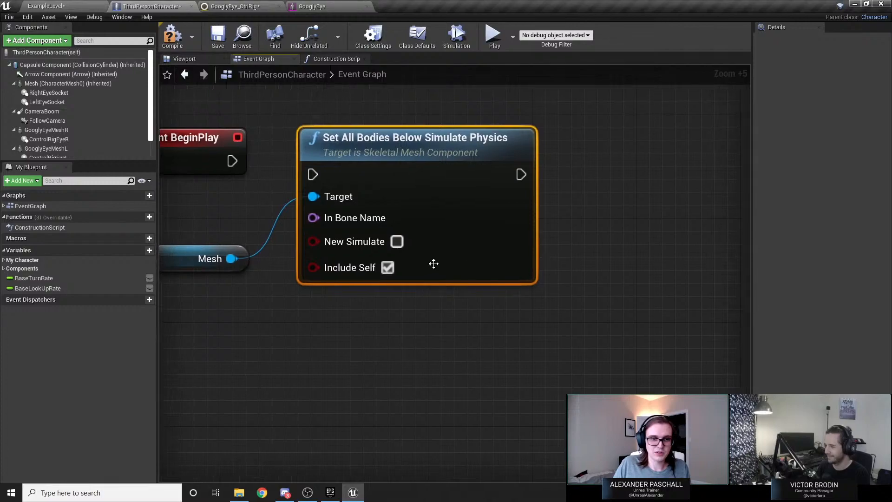
# Add a Set All Bodies Below Physics Blend Weight node targeting Mesh and place it beside the Simulate Physics node.
pyautogui.scroll(-1, 329, 308)
pyautogui.moveTo(236, 260); pyautogui.dragTo(295, 382)
pyautogui.write('set')
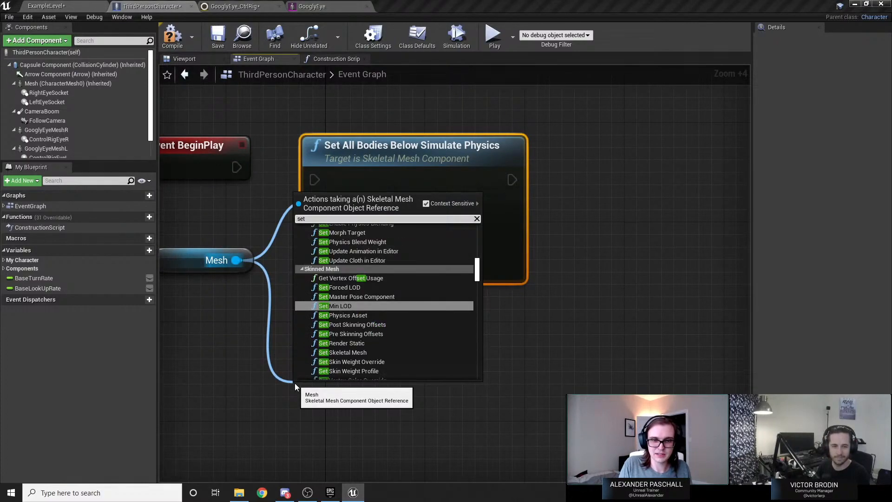
pyautogui.write(' all bode')
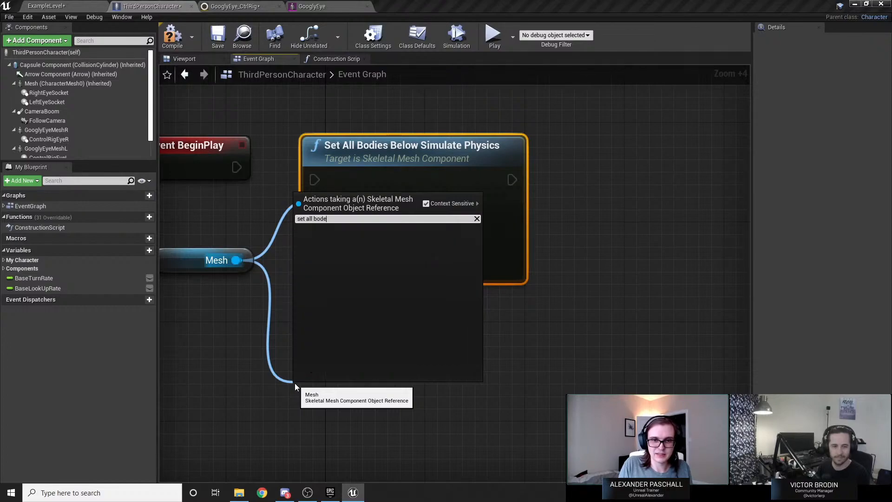
pyautogui.press('BackSpace')
pyautogui.write('ies')
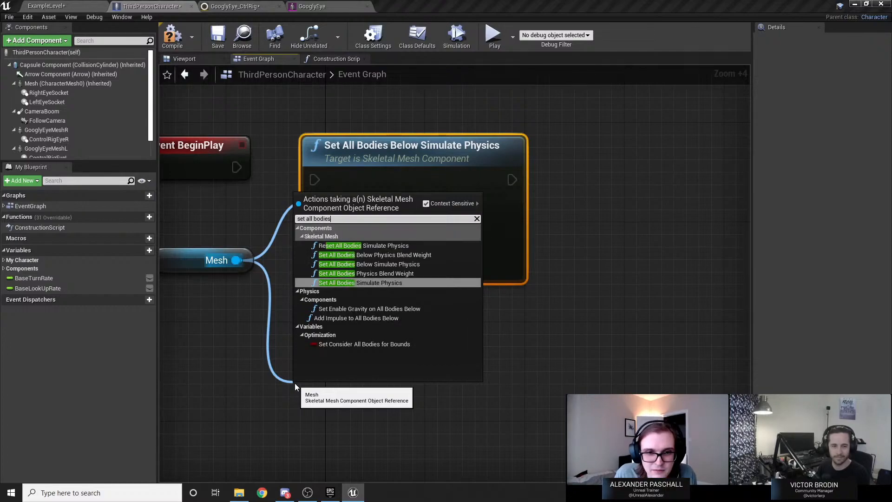
pyautogui.write(' ble')
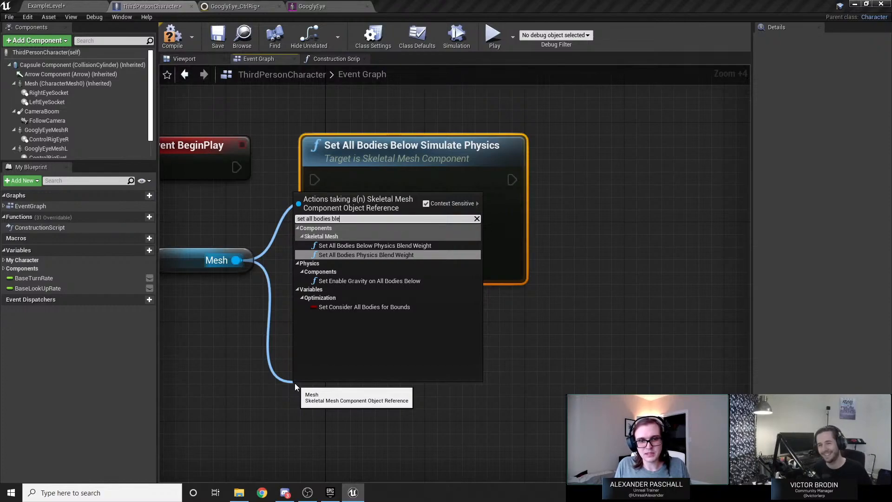
pyautogui.press('Up')
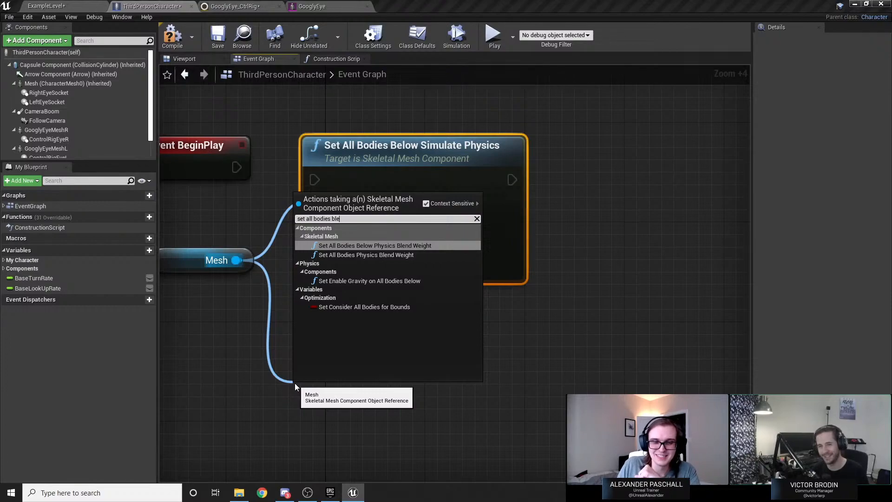
pyautogui.press('Return')
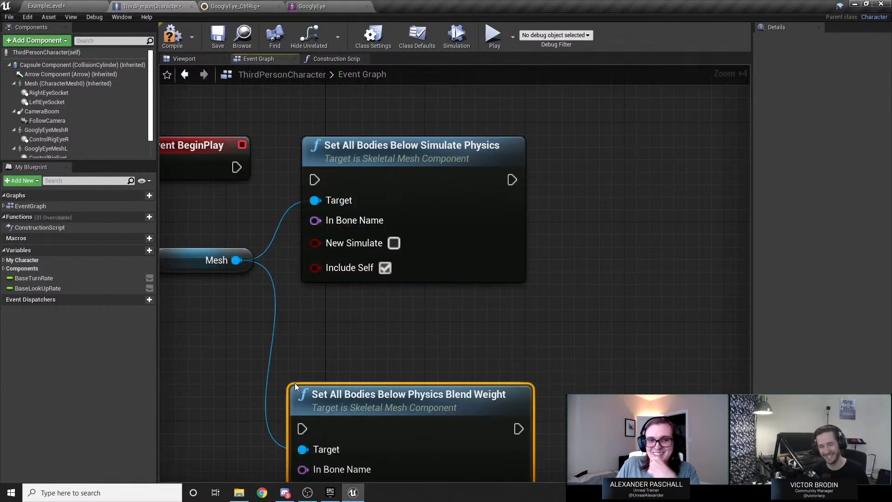
pyautogui.moveTo(365, 390); pyautogui.dragTo(600, 154)
pyautogui.scroll(-2, 409, 305)
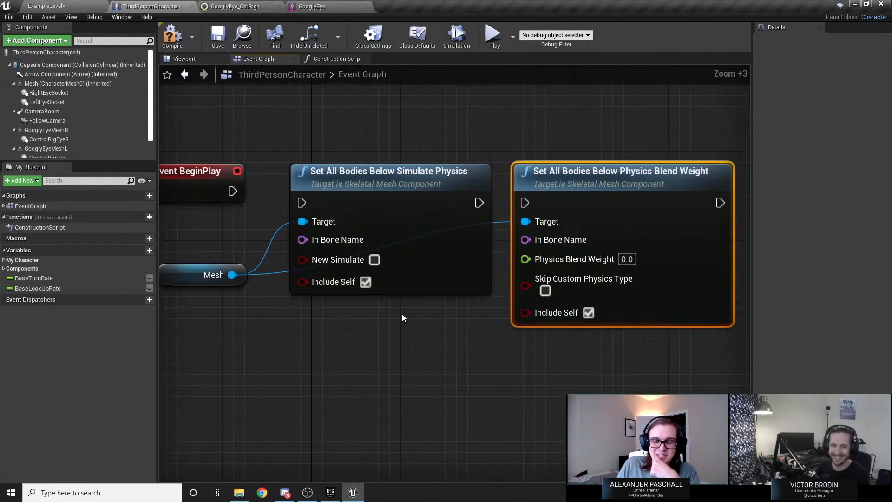
# Chain execution from Event BeginPlay through Simulate Physics to Physics Blend Weight and align the event node with the chain.
pyautogui.moveTo(245, 202); pyautogui.dragTo(310, 213)
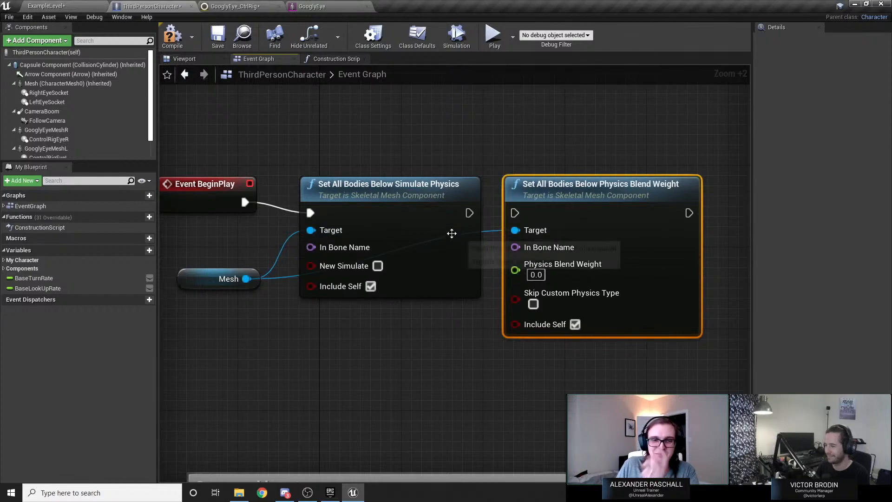
pyautogui.moveTo(468, 212); pyautogui.dragTo(514, 212)
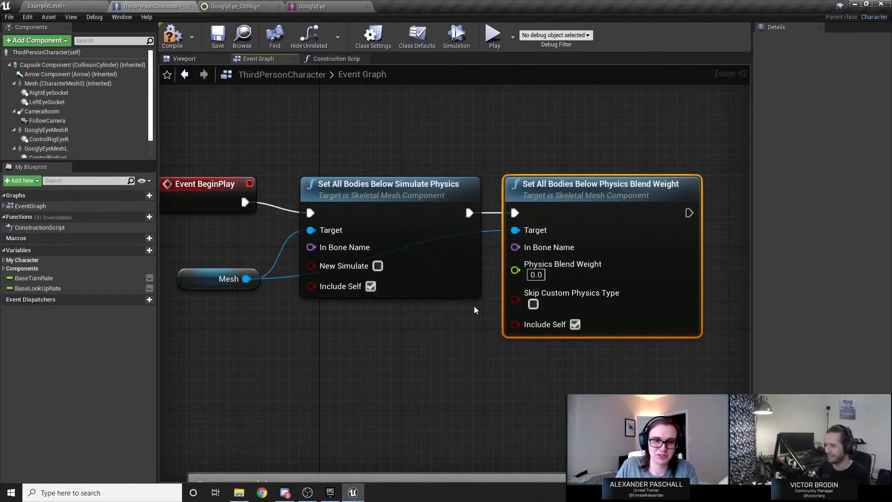
pyautogui.moveTo(213, 199); pyautogui.dragTo(224, 210)
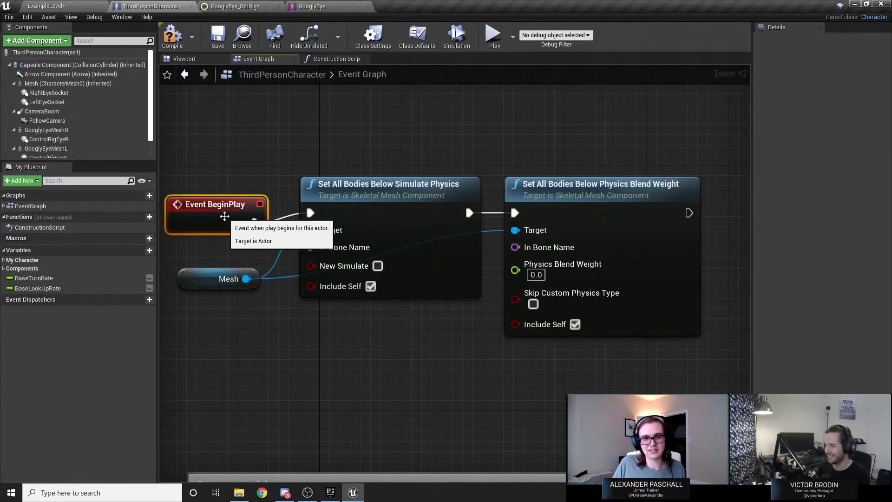
pyautogui.moveTo(332, 144); pyautogui.dragTo(612, 362)
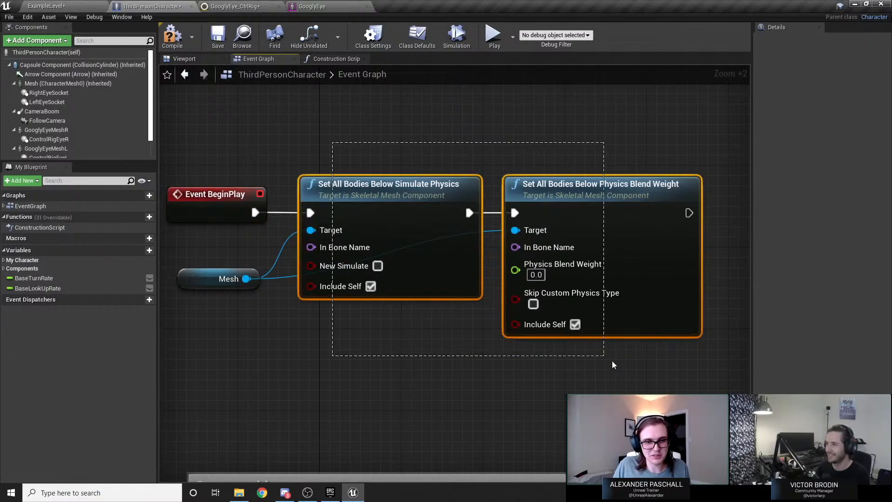
pyautogui.click(419, 343)
# Feed a Make Literal Name node with value spine_01 into both In Bone Name inputs, and enable New Simulate.
pyautogui.moveTo(311, 247); pyautogui.dragTo(250, 342)
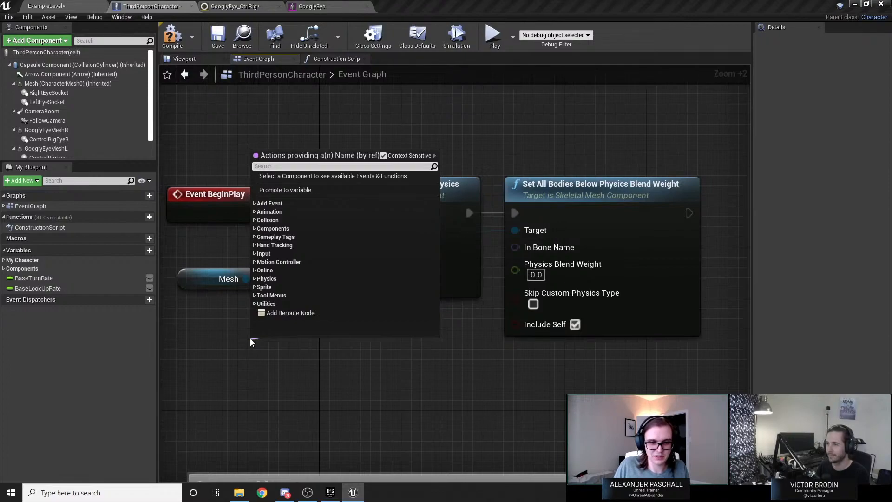
pyautogui.write('literal')
pyautogui.press('Return')
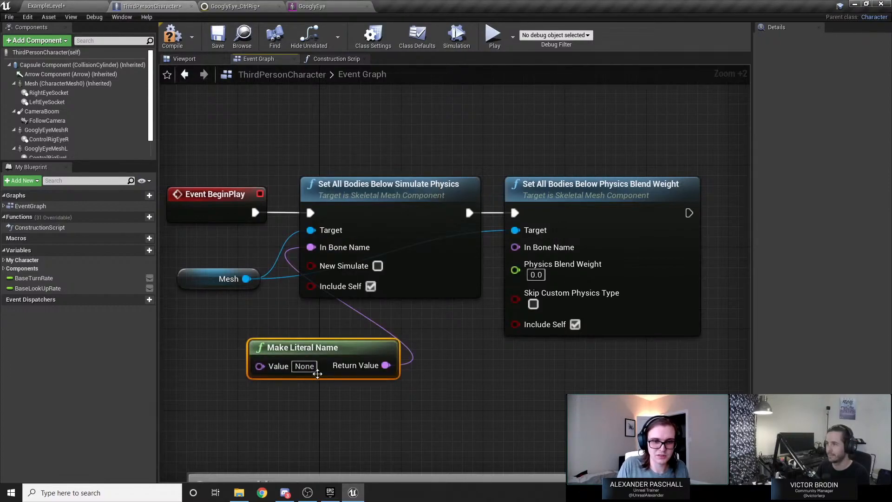
pyautogui.write('spine')
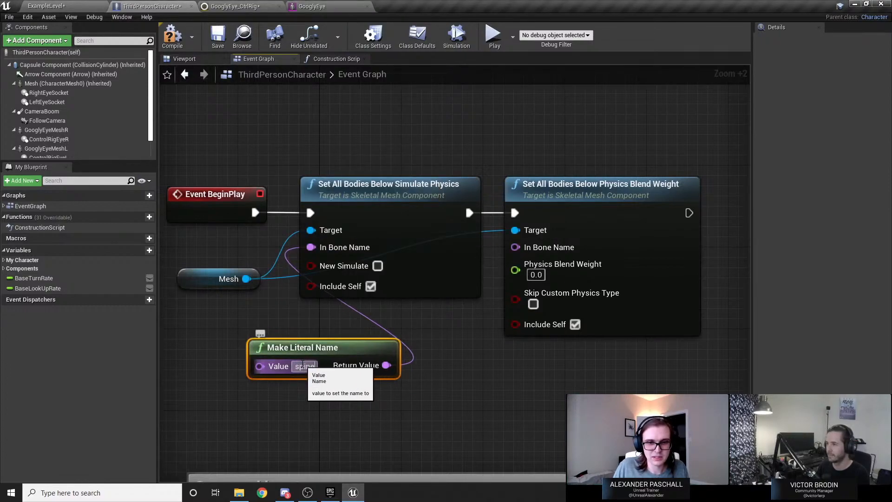
pyautogui.write('_01')
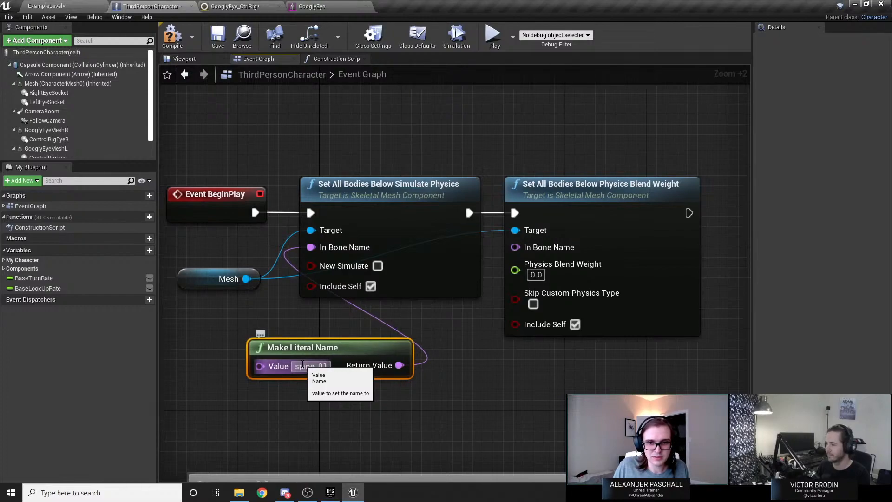
pyautogui.moveTo(302, 347); pyautogui.dragTo(515, 247)
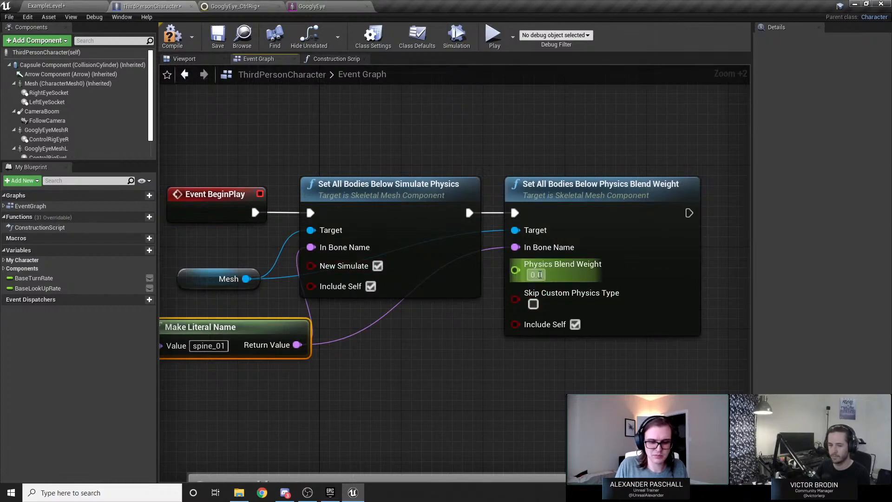
# Set Physics Blend Weight to 0.2 and tidy the Make Literal Name node beneath the Mesh reference.
pyautogui.click(536, 274)
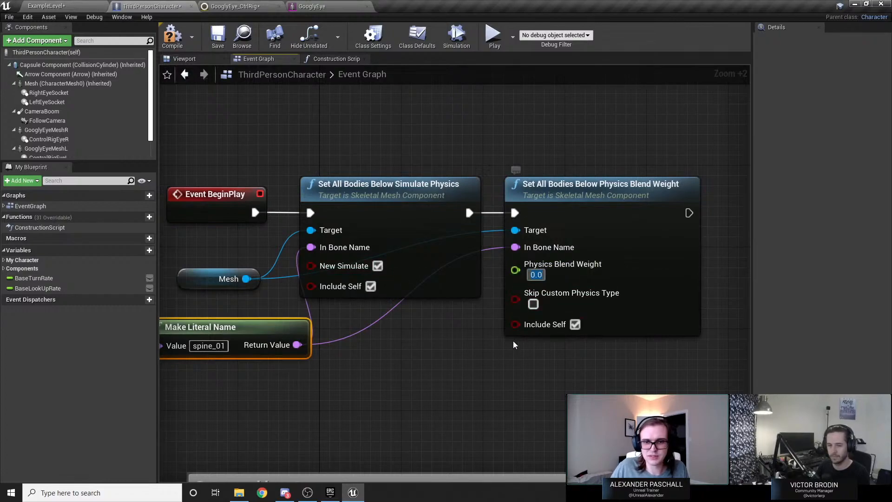
pyautogui.write('0.2')
pyautogui.click(474, 341)
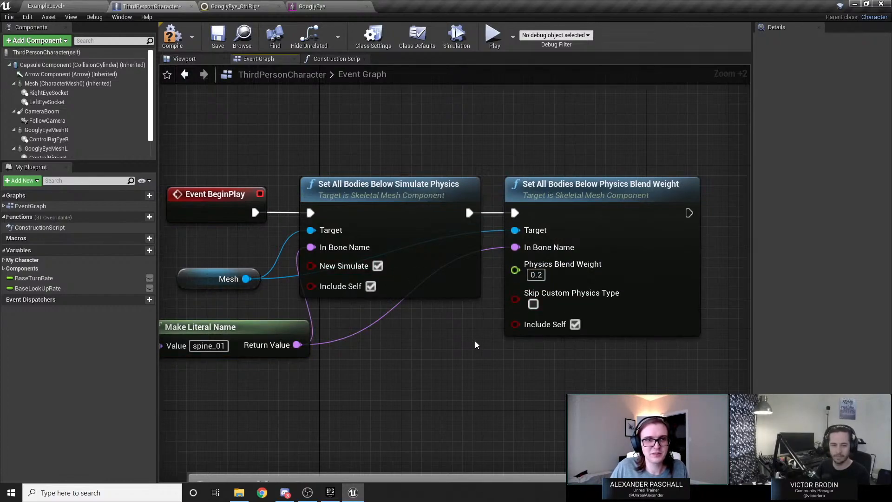
pyautogui.moveTo(260, 328); pyautogui.dragTo(217, 308)
pyautogui.scroll(-1, 344, 317)
pyautogui.moveTo(343, 320); pyautogui.dragTo(393, 343, button='right')
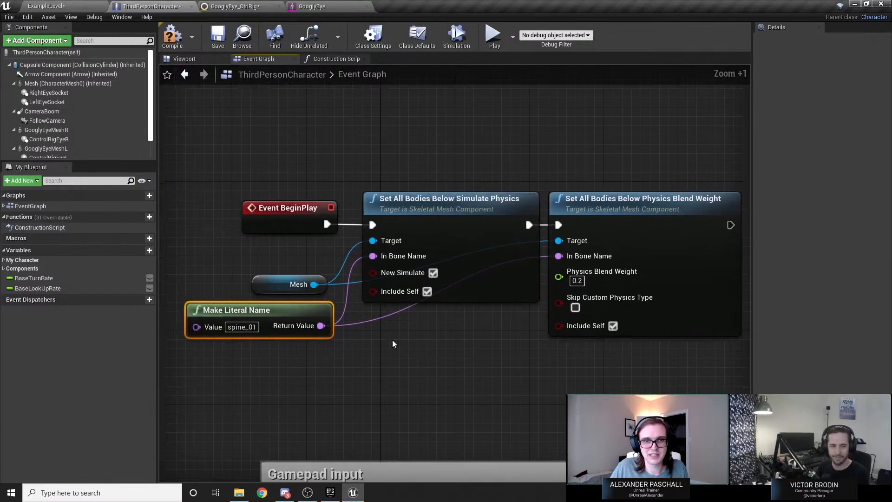
# Compile the ThirdPersonCharacter blueprint, then play ExampleLevel briefly to test the character's physics and stop.
pyautogui.click(183, 45)
pyautogui.click(64, 5)
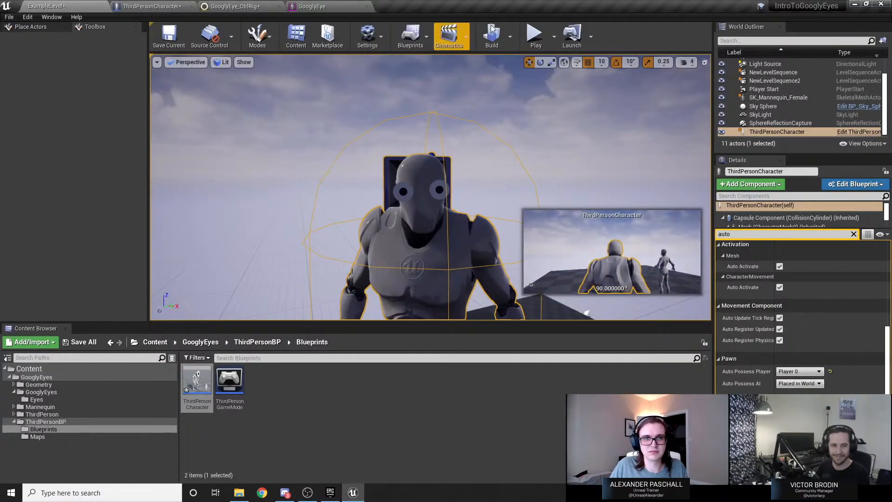
pyautogui.click(541, 30)
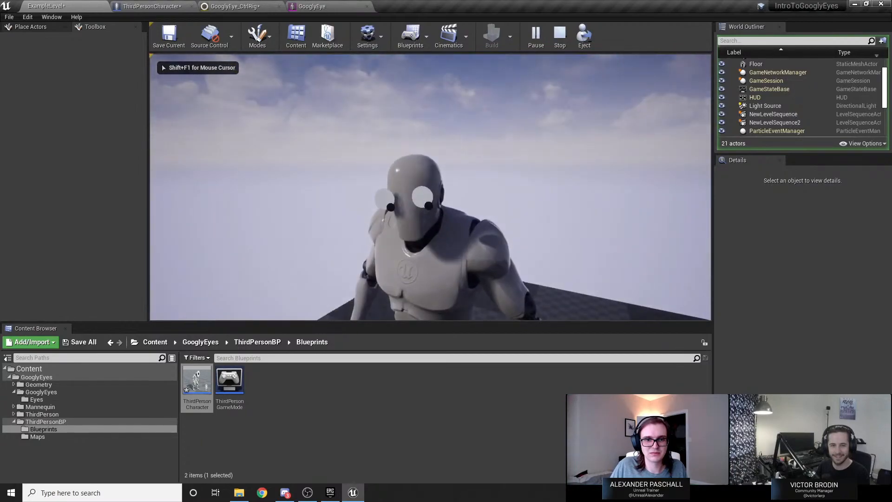
pyautogui.press('Escape')
# Return to the ThirdPersonCharacter blueprint and open the SK_Mannequin skeletal mesh used by its inherited Mesh component.
pyautogui.click(235, 6)
pyautogui.click(311, 6)
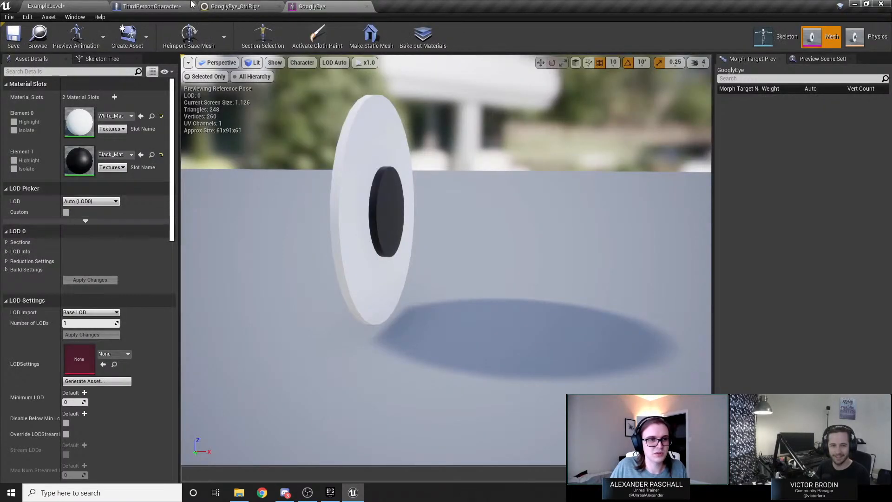
pyautogui.click(152, 6)
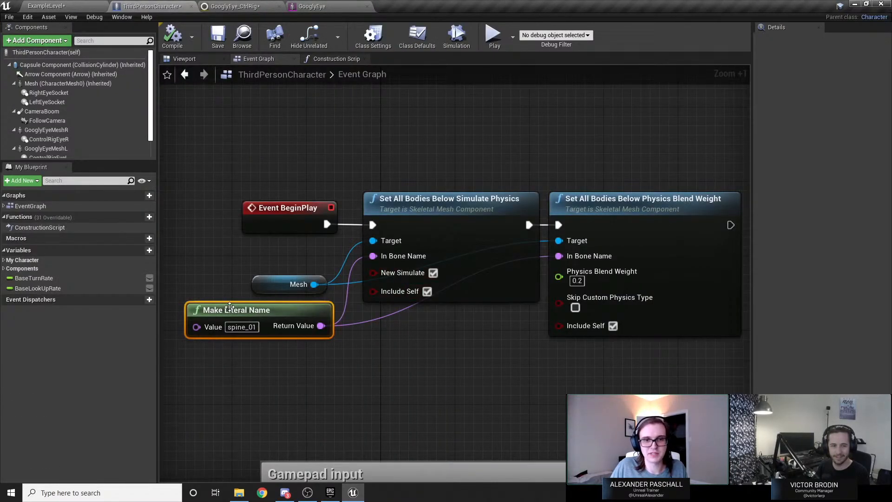
pyautogui.rightClick(240, 327)
pyautogui.press('Escape')
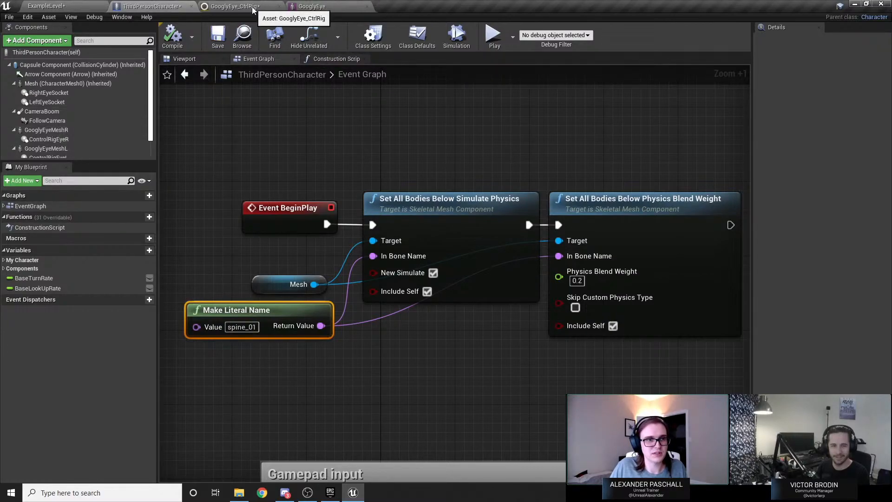
pyautogui.click(234, 6)
pyautogui.click(149, 6)
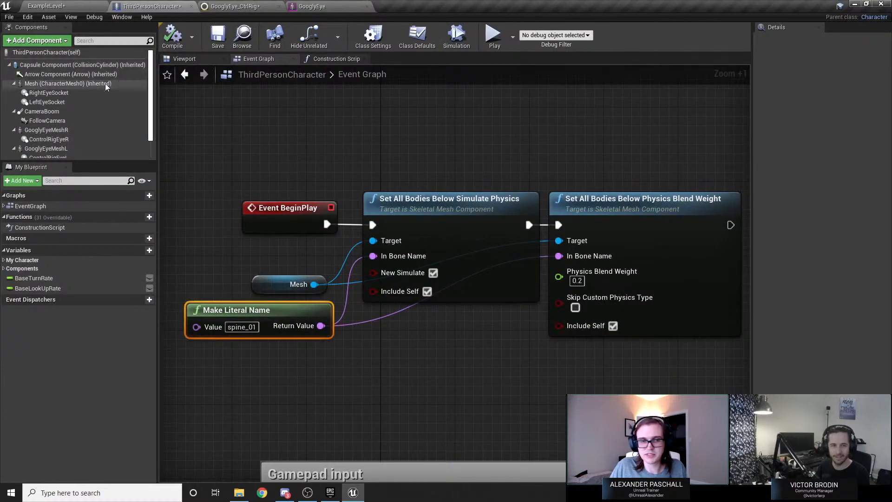
pyautogui.click(56, 84)
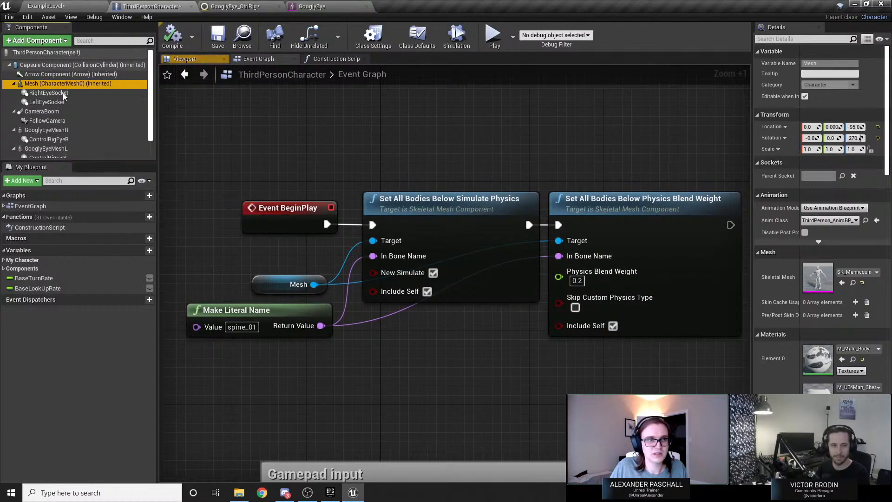
pyautogui.doubleClick(817, 277)
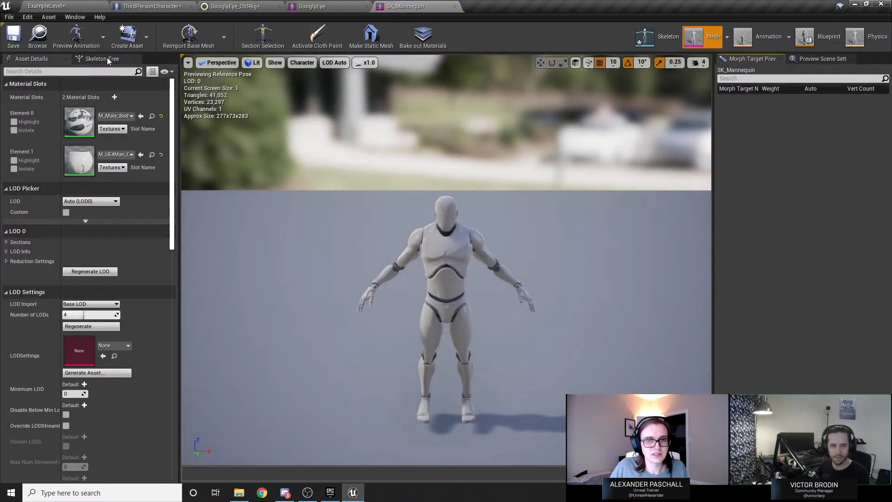
# Locate spine_01 in the SK_Mannequin skeleton hierarchy, close the mesh asset and return to the ThirdPersonCharacter blueprint.
pyautogui.click(106, 58)
pyautogui.click(56, 99)
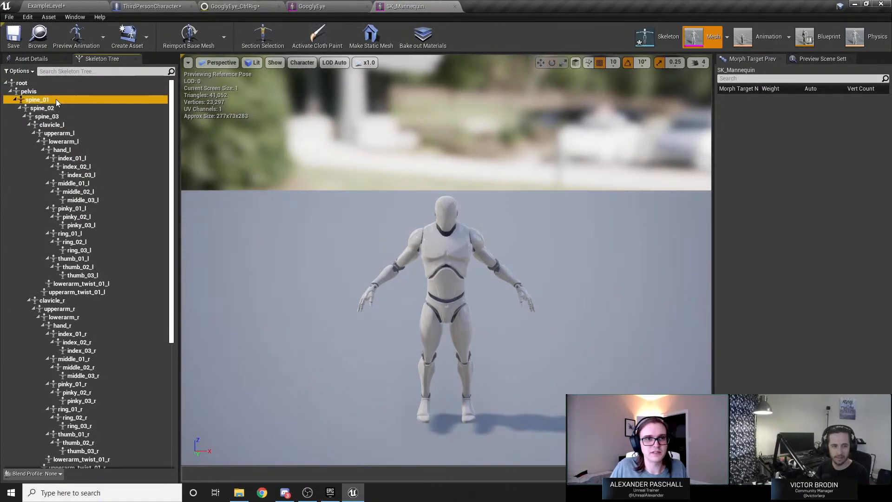
pyautogui.click(454, 6)
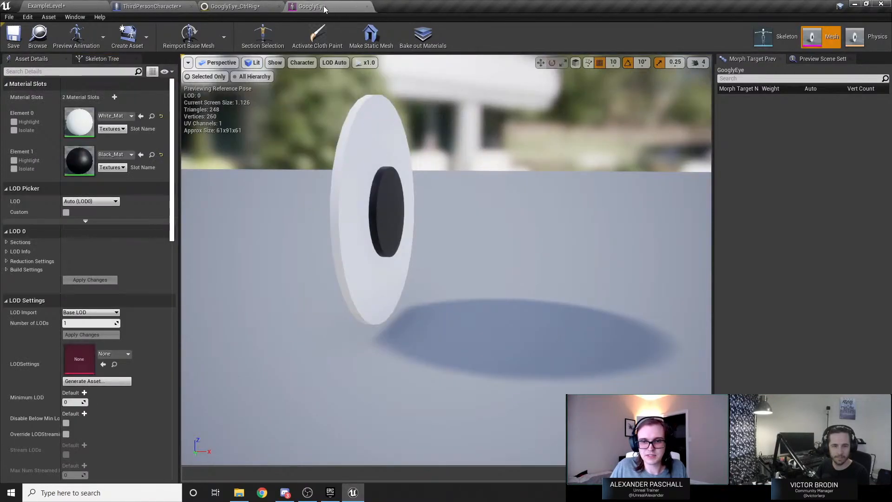
pyautogui.click(150, 6)
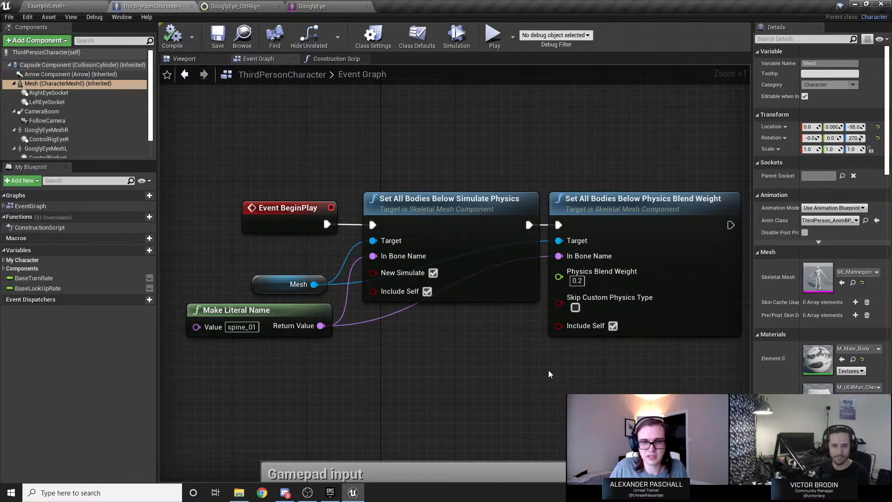
# Set Physics Blend Weight on the Set All Bodies Below Physics Blend Weight node to 0.5.
pyautogui.scroll(-2, 550, 374)
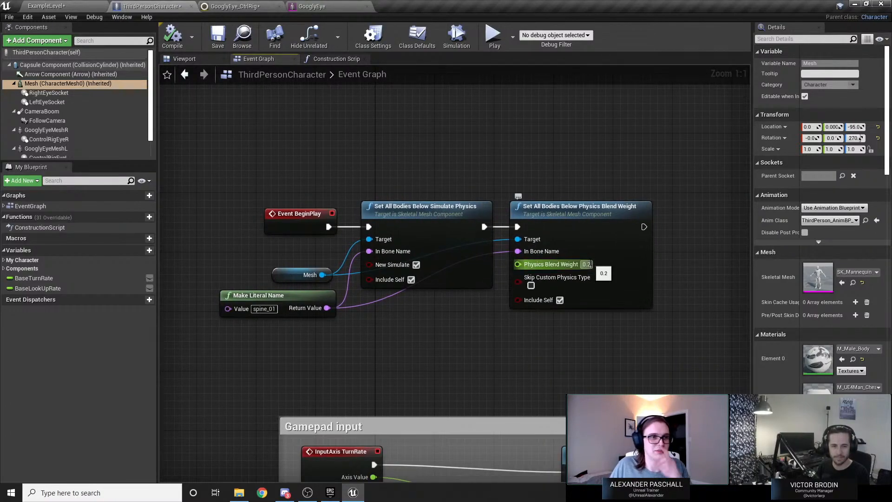
pyautogui.write('5')
pyautogui.press('Return')
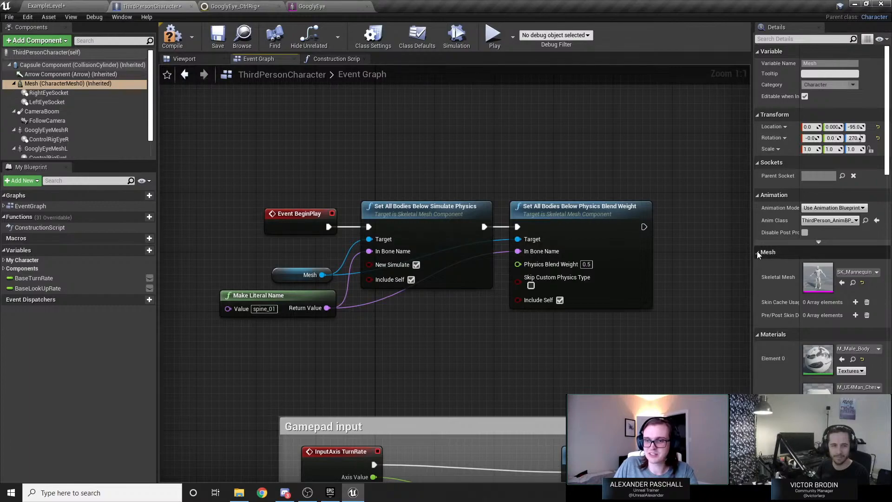
# Change the inherited Mesh component's Collision Presets to Ragdoll.
pyautogui.scroll(-3, 789, 264)
pyautogui.scroll(-8, 795, 267)
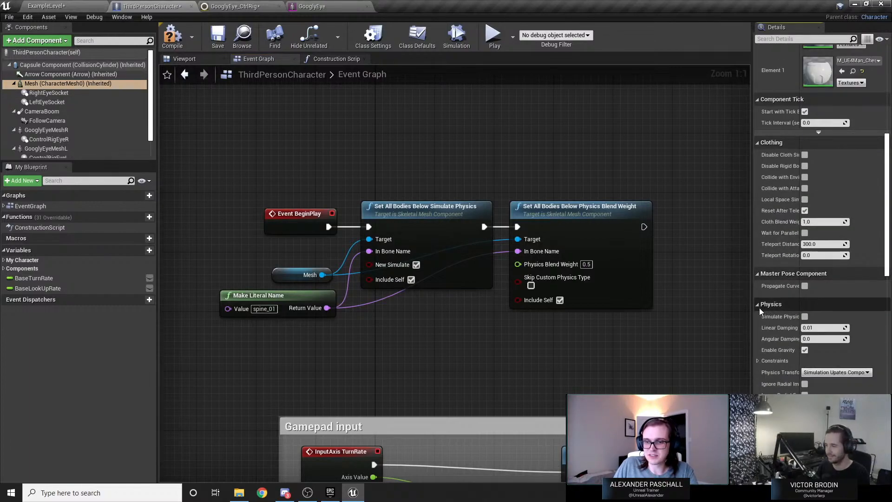
pyautogui.moveTo(752, 305); pyautogui.dragTo(666, 310)
pyautogui.scroll(-6, 736, 312)
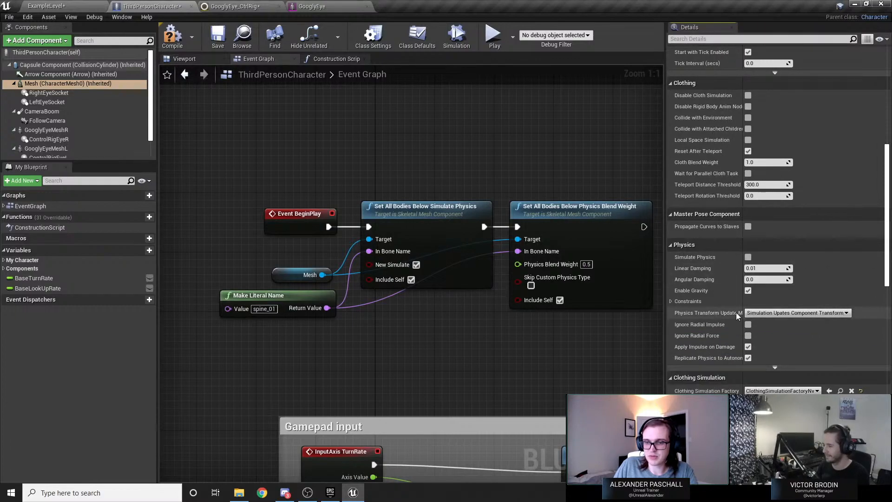
pyautogui.click(750, 390)
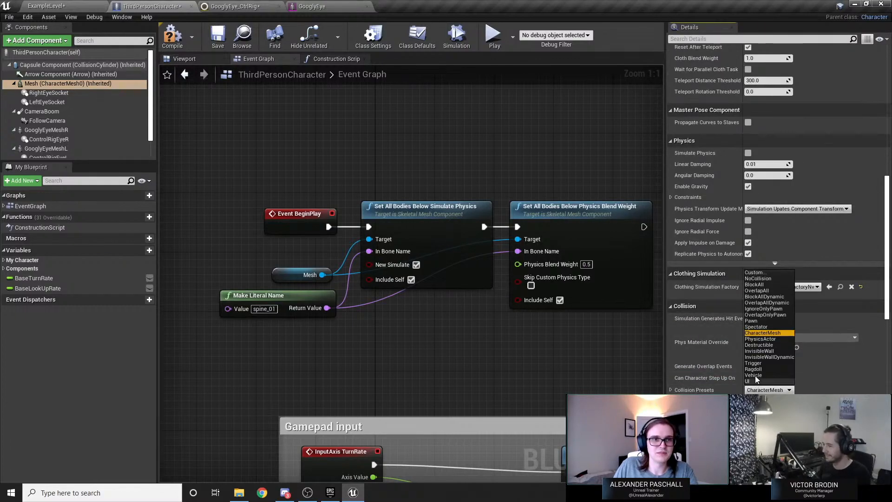
pyautogui.click(753, 369)
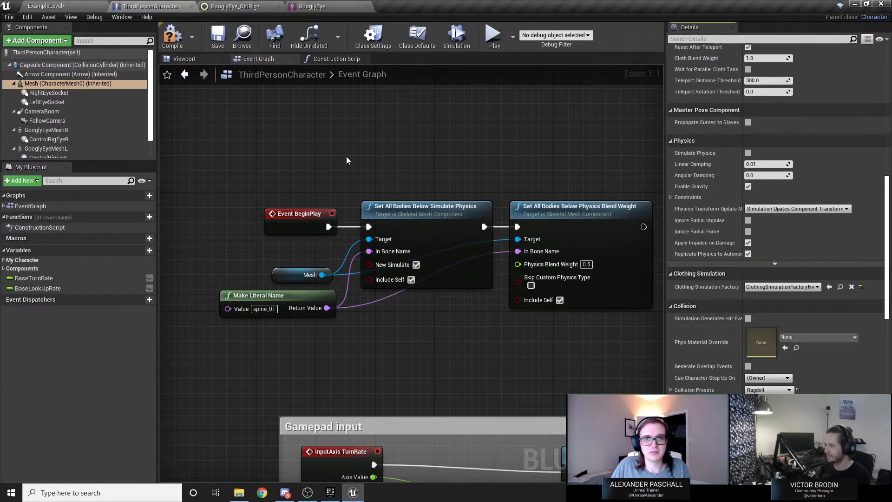
# Compile and save the ThirdPersonCharacter blueprint, then play ExampleLevel briefly to test the ragdoll collision and stop.
pyautogui.click(172, 38)
pyautogui.click(217, 37)
pyautogui.click(79, 6)
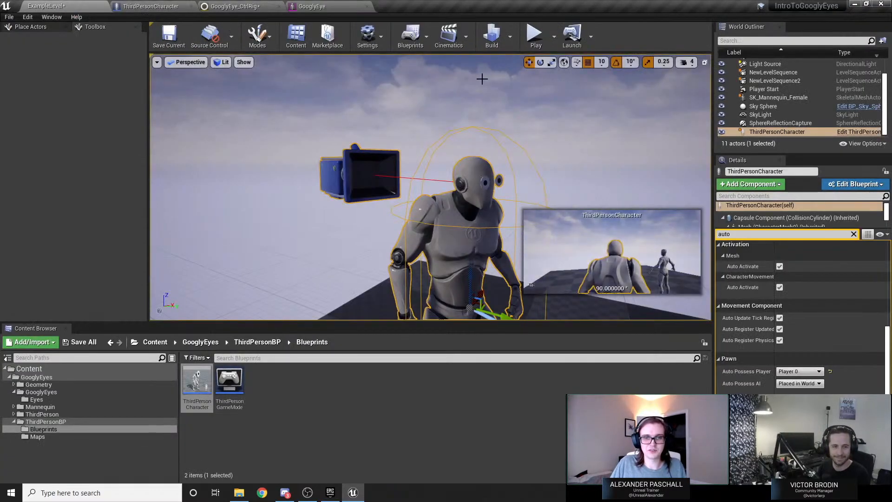
pyautogui.click(534, 36)
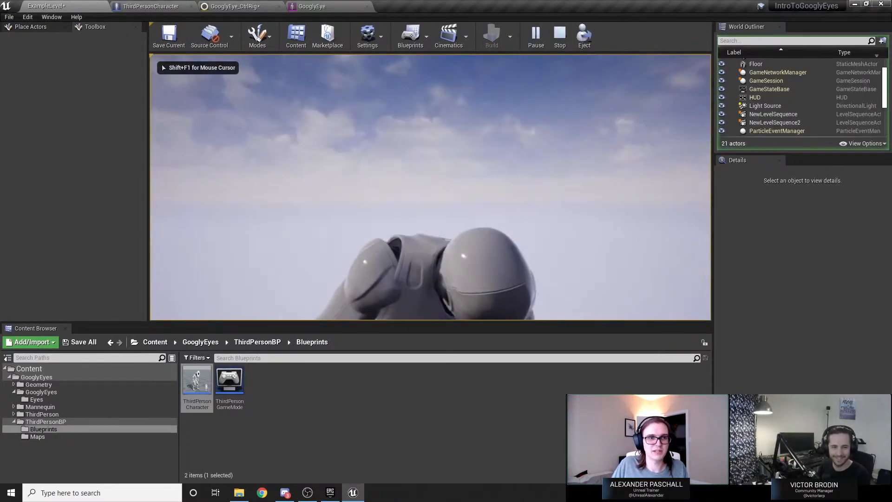
pyautogui.press('Escape')
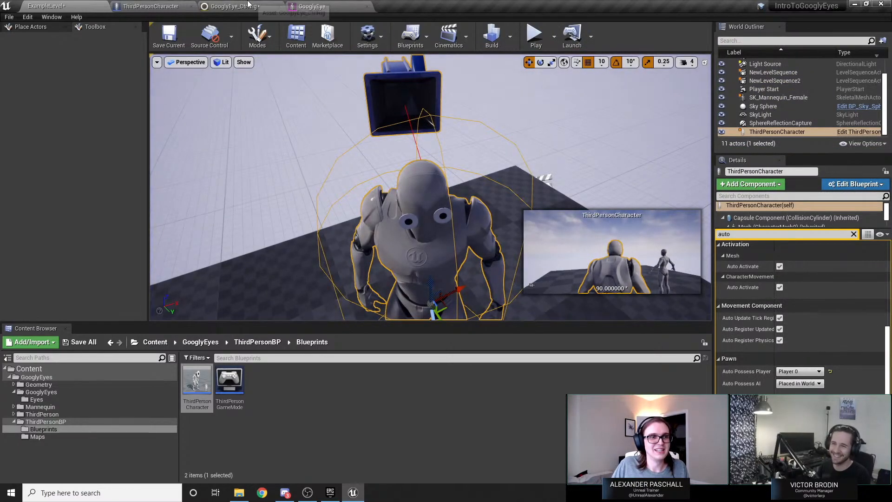
# Set the Target Arm Length of ThirdPersonCharacter's CameraBoom to 200.
pyautogui.click(151, 6)
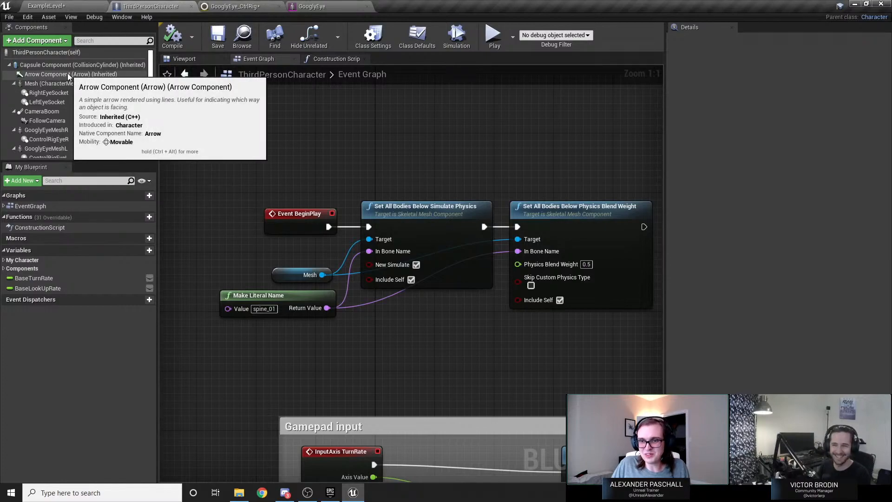
pyautogui.click(78, 111)
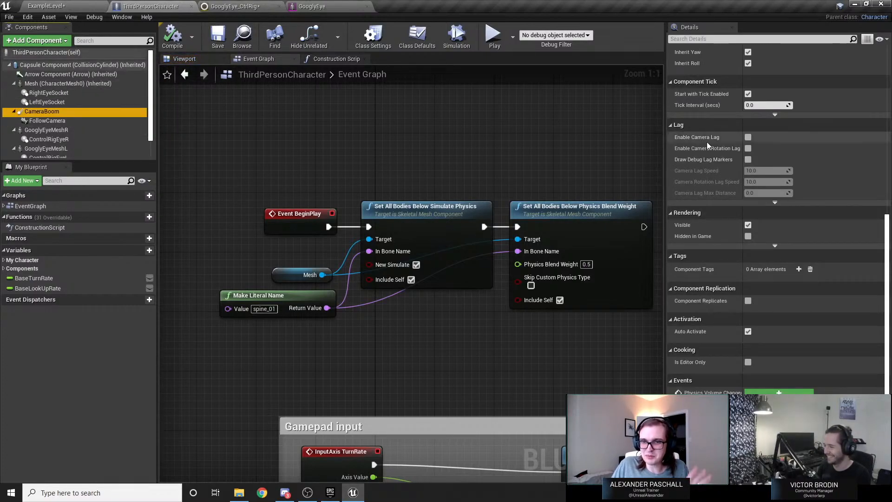
pyautogui.scroll(3, 744, 139)
pyautogui.scroll(4, 725, 255)
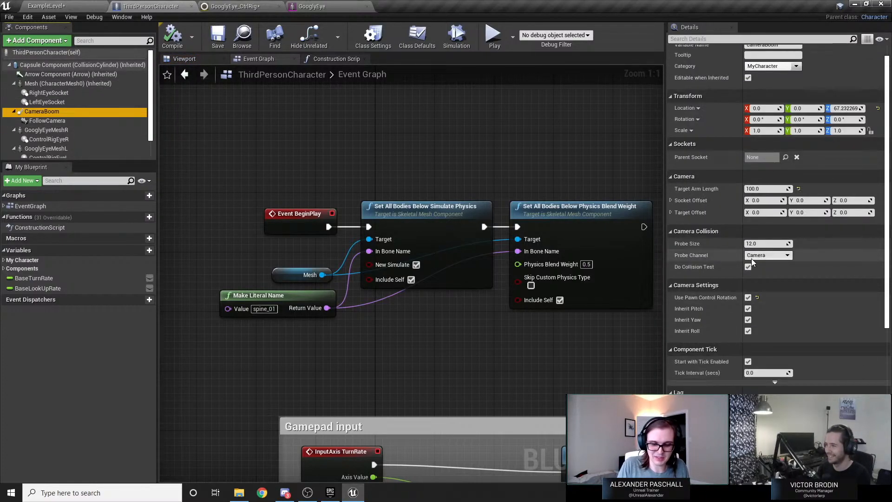
pyautogui.click(753, 188)
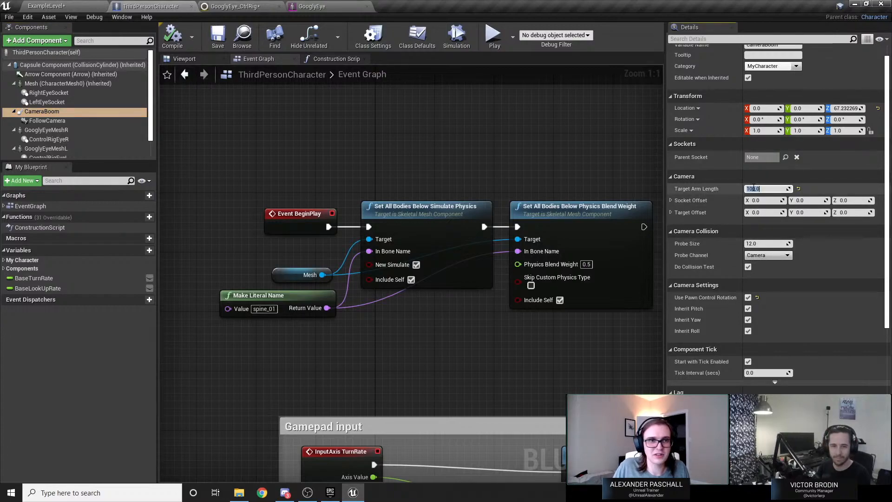
pyautogui.write('200')
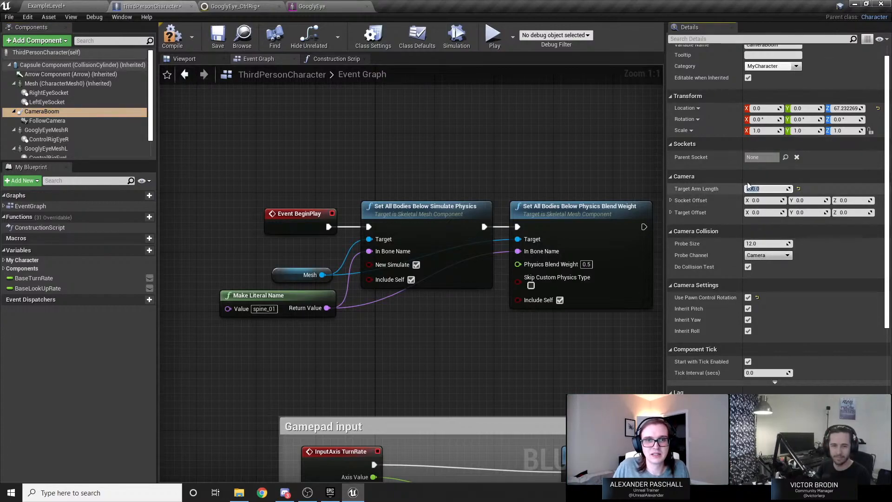
pyautogui.press('Return')
# Compile the blueprint, then play ExampleLevel to watch the character from the longer camera distance and end the session.
pyautogui.click(171, 38)
pyautogui.click(47, 6)
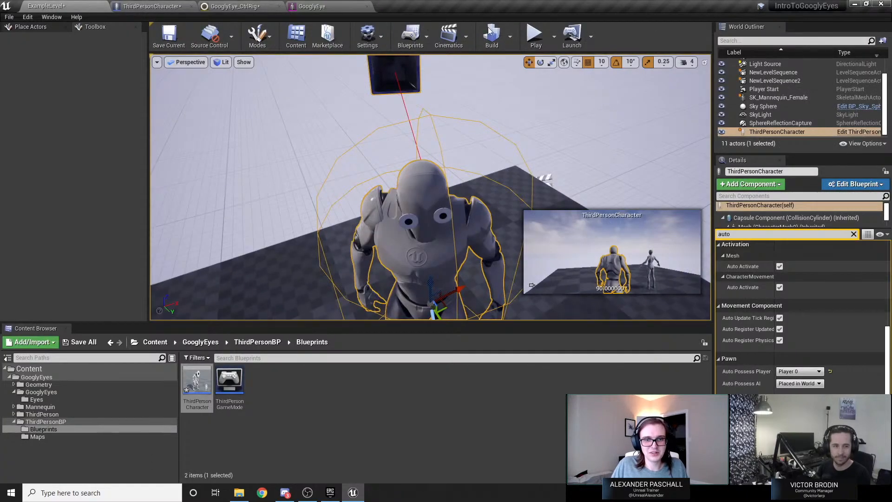
pyautogui.click(536, 35)
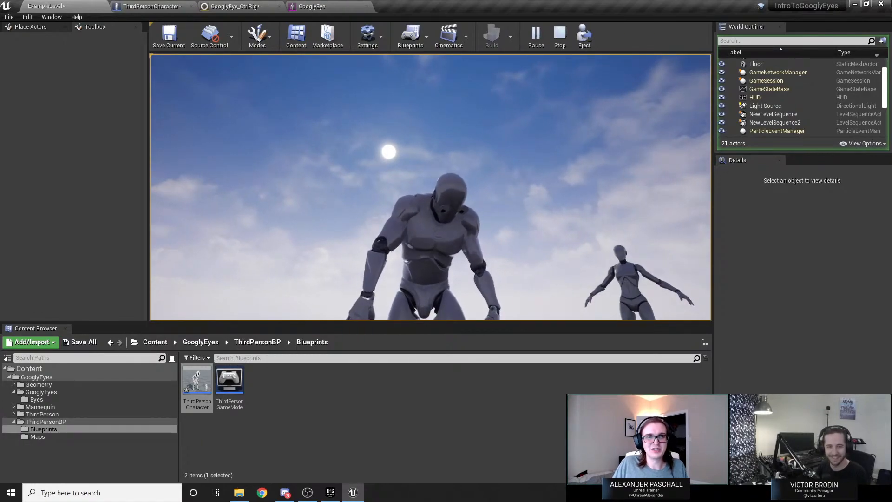
pyautogui.press('F8')
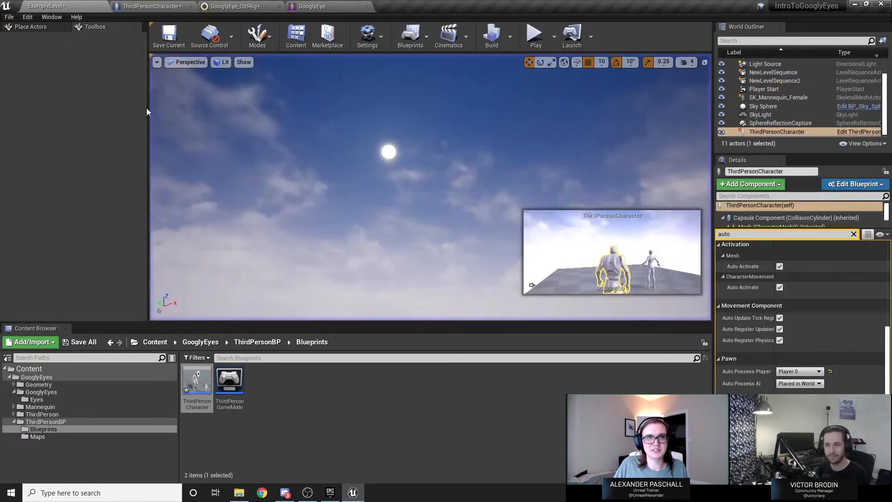
# In the ThirdPersonCharacter event graph, set Physics Blend Weight to 0.1 and test the character in a preview play session.
pyautogui.click(158, 6)
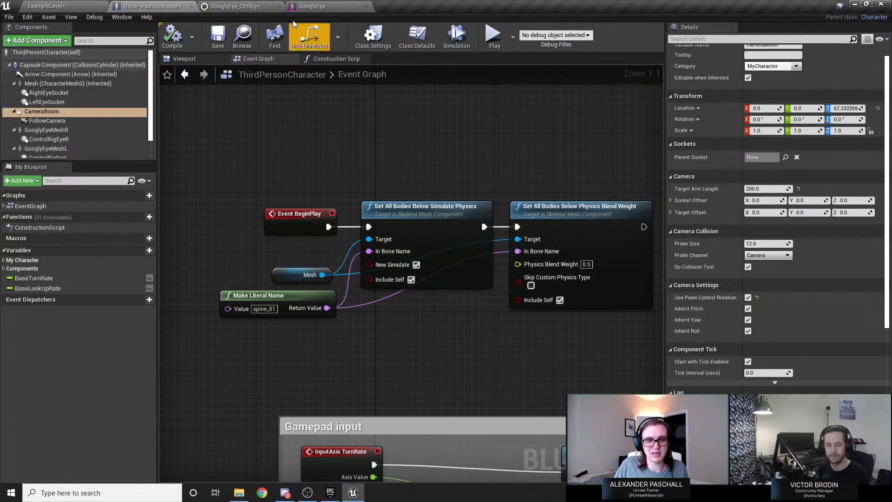
pyautogui.click(325, 6)
pyautogui.click(253, 6)
pyautogui.click(181, 4)
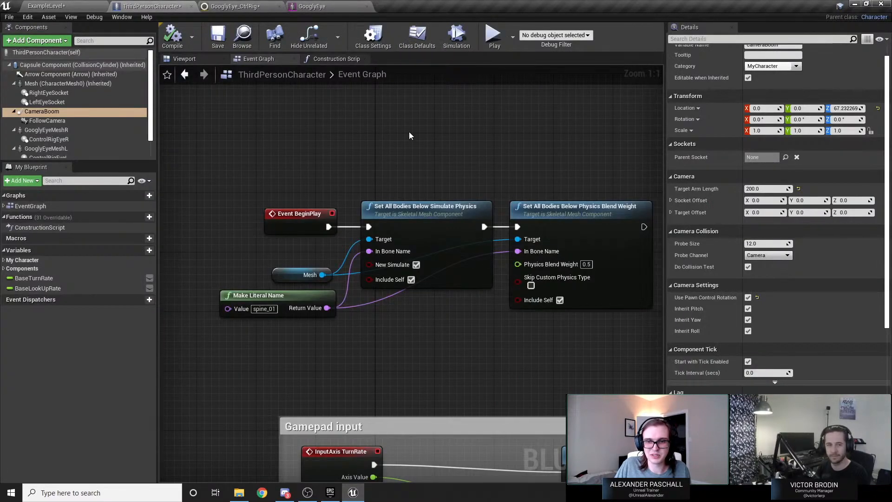
pyautogui.moveTo(409, 132); pyautogui.dragTo(344, 114, button='right')
pyautogui.moveTo(303, 259); pyautogui.dragTo(311, 261, button='right')
pyautogui.scroll(1, 311, 262)
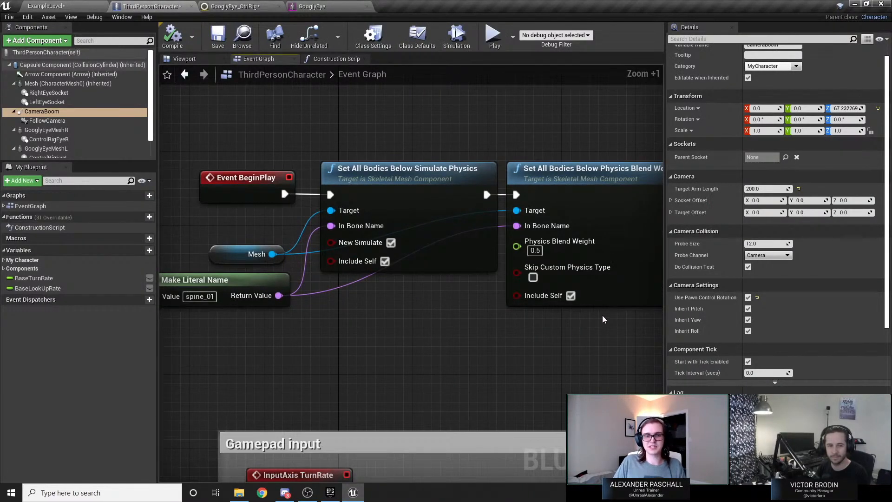
pyautogui.moveTo(666, 321); pyautogui.dragTo(740, 326)
pyautogui.moveTo(567, 341); pyautogui.dragTo(590, 331, button='right')
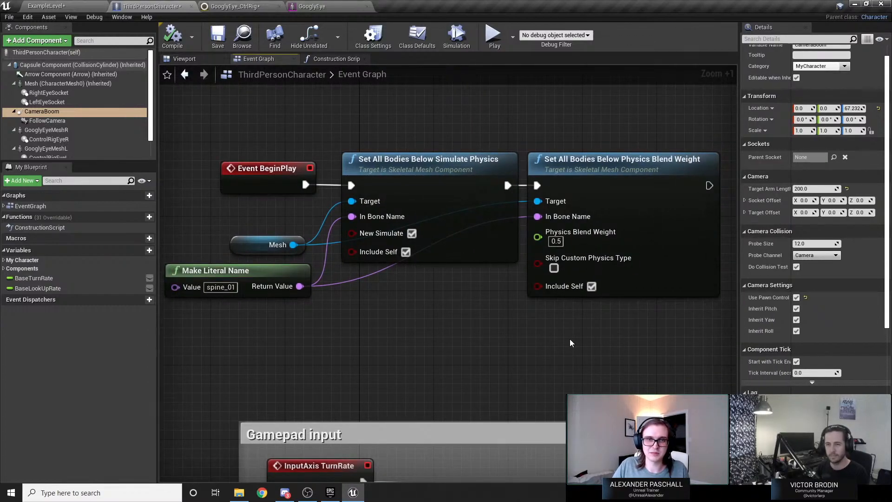
pyautogui.moveTo(554, 241); pyautogui.dragTo(565, 249)
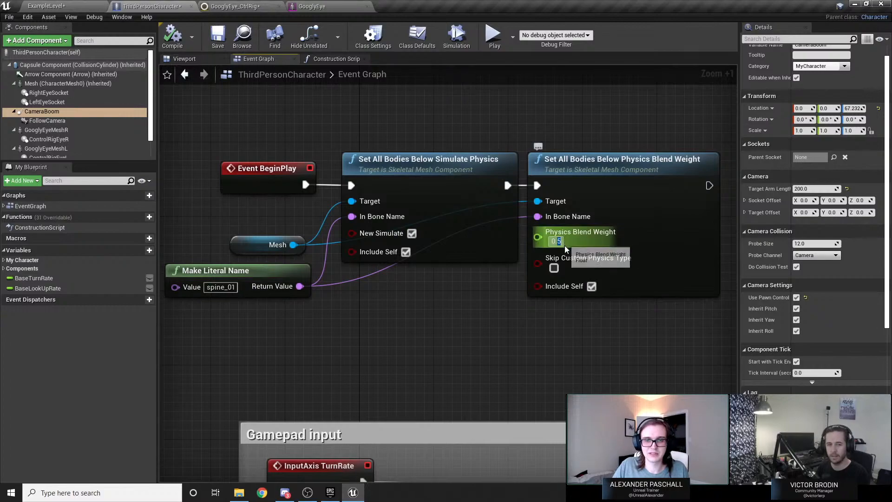
pyautogui.write('1')
pyautogui.press('Return')
pyautogui.click(494, 36)
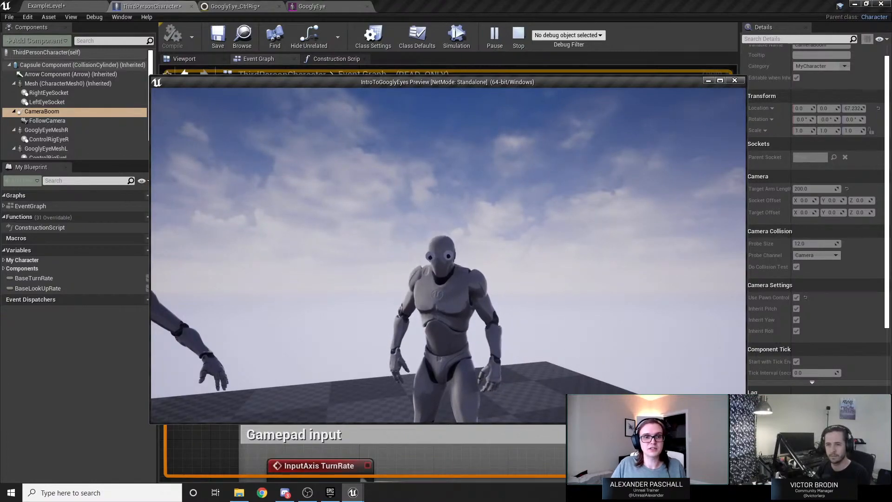
pyautogui.press('Escape')
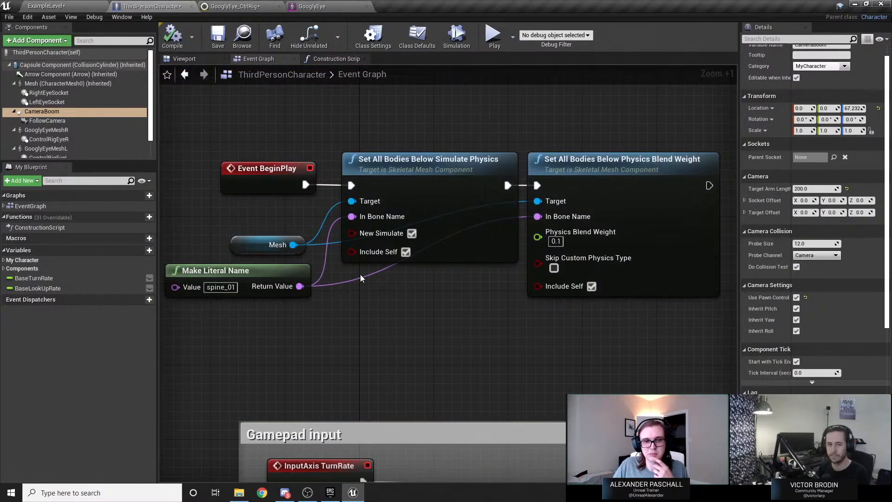
# Review the Mesh reference, the spine_01 literal name and the two Set All Bodies Below nodes following Event BeginPlay.
pyautogui.moveTo(291, 321); pyautogui.dragTo(557, 213)
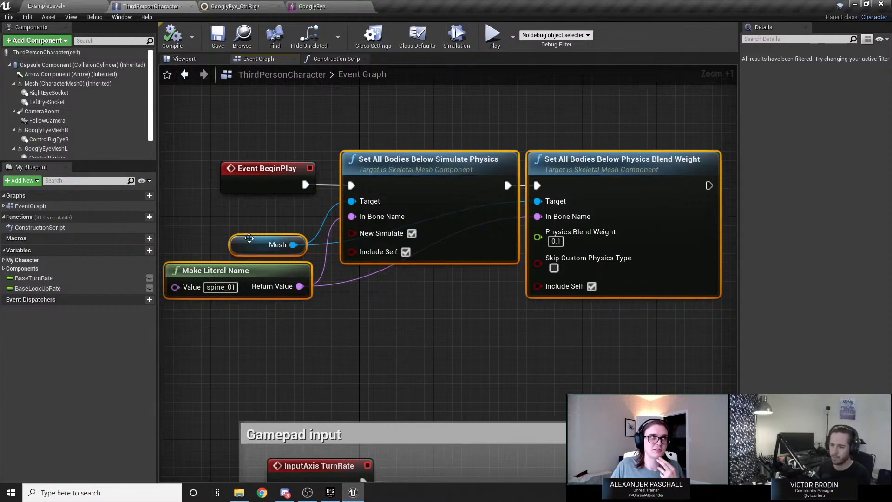
pyautogui.click(263, 244)
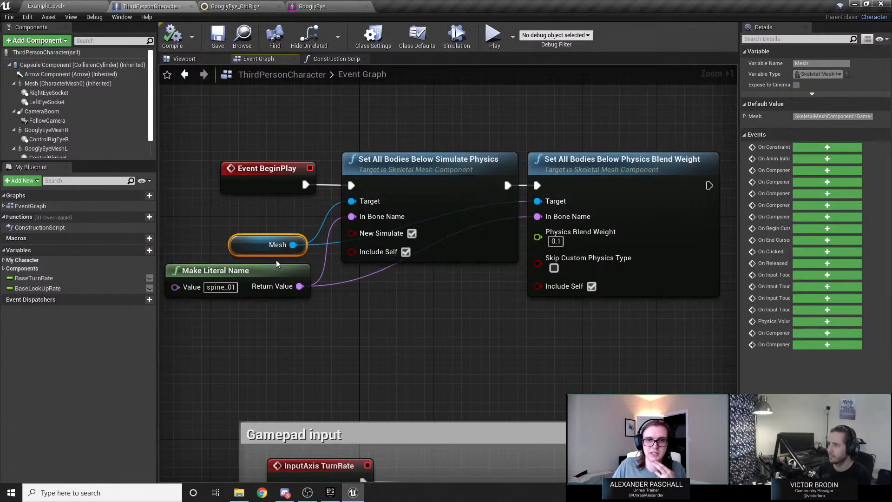
pyautogui.moveTo(247, 213); pyautogui.dragTo(554, 264)
pyautogui.click(458, 312)
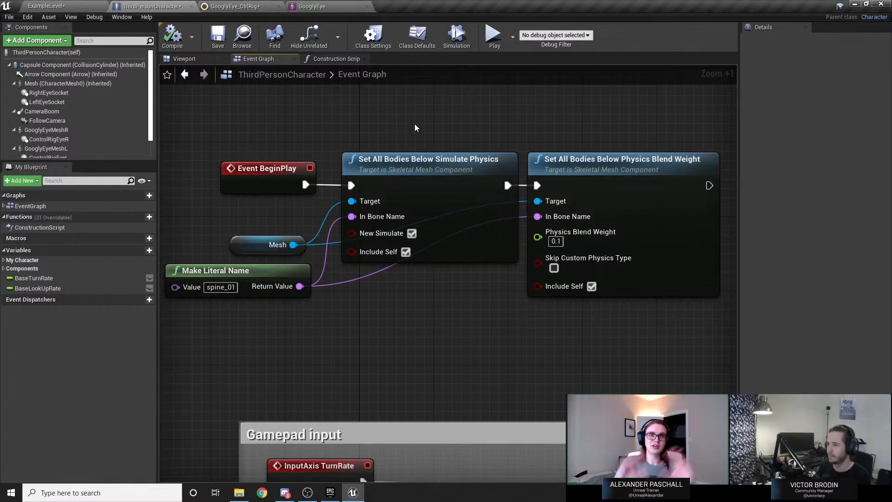
pyautogui.moveTo(287, 321); pyautogui.dragTo(771, 229)
pyautogui.moveTo(446, 330); pyautogui.dragTo(436, 325)
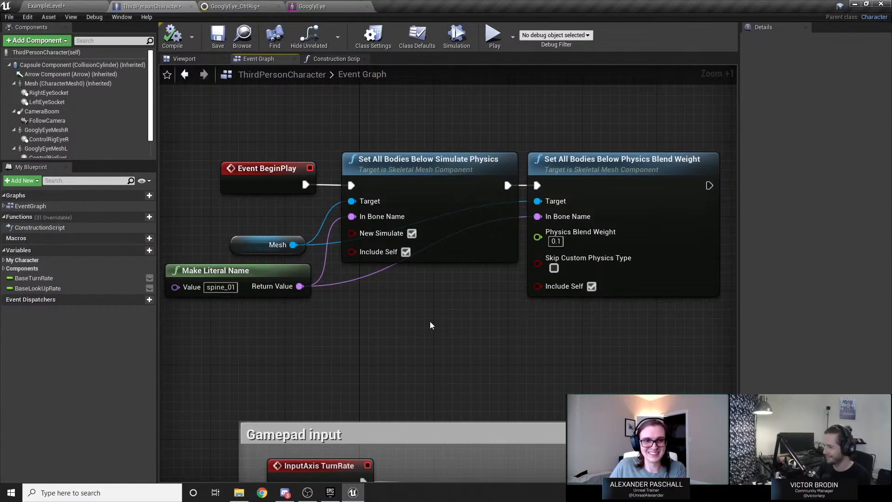
pyautogui.moveTo(294, 338); pyautogui.dragTo(591, 223)
pyautogui.click(460, 306)
# Open the GooglyEye_CtrlRig graph and examine the Verlet (Vector) node between the Pupil bone transform and Clamp Spatially.
pyautogui.click(235, 6)
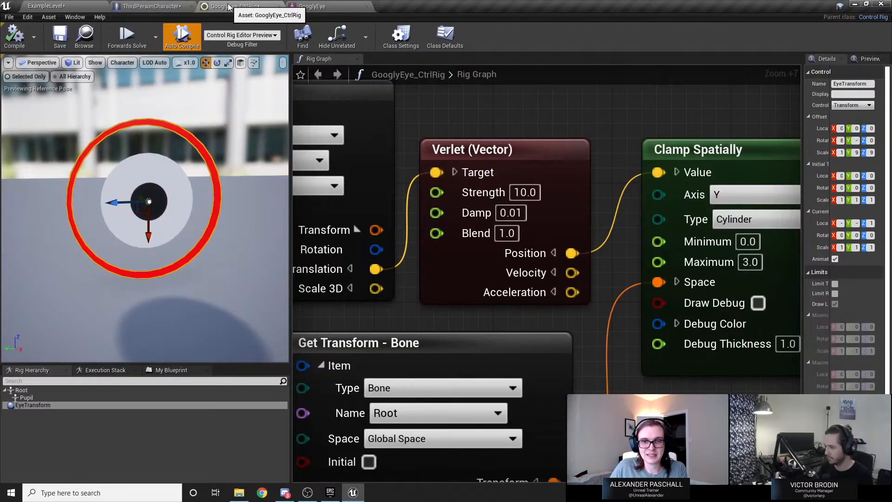
pyautogui.scroll(-2, 515, 116)
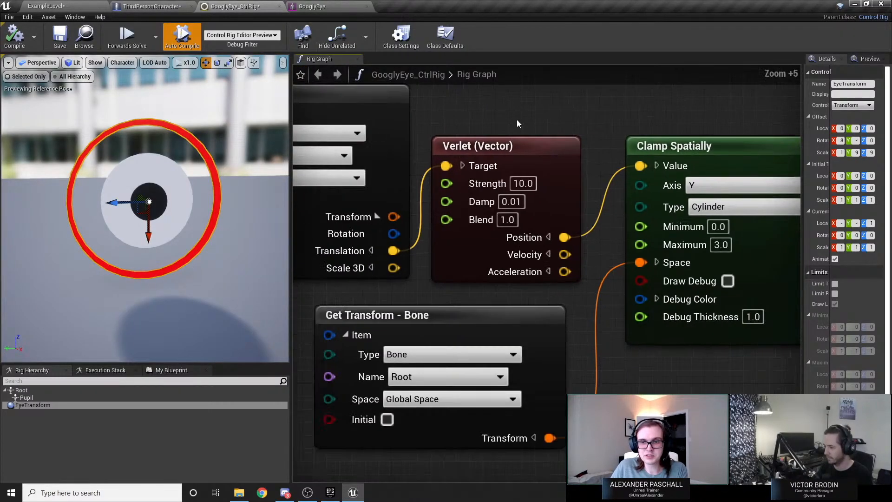
pyautogui.moveTo(517, 118); pyautogui.dragTo(608, 190, button='right')
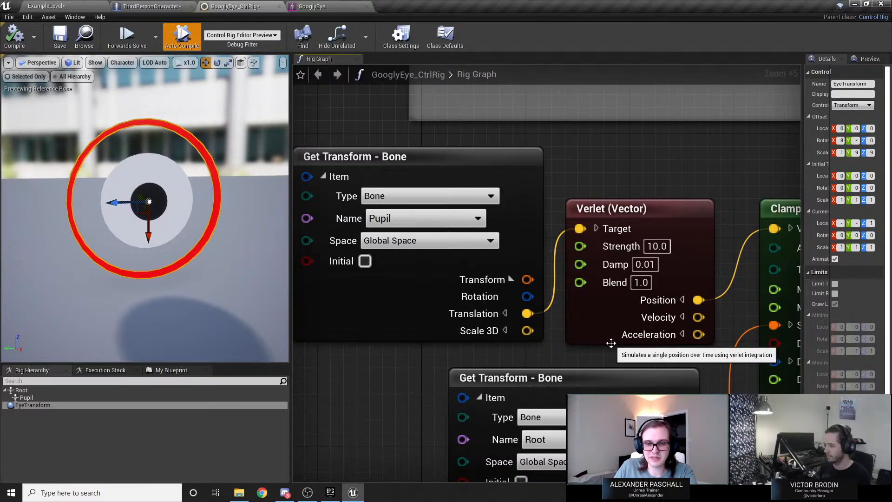
pyautogui.moveTo(592, 330); pyautogui.dragTo(560, 347, button='right')
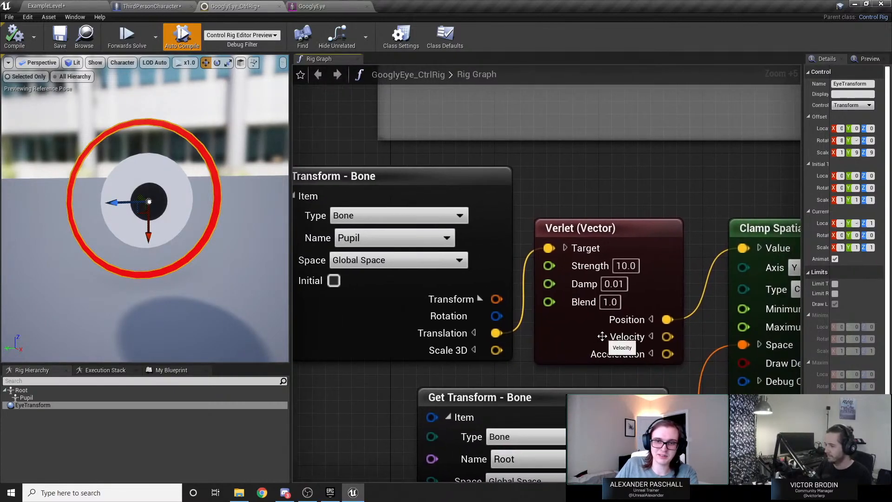
# On the Verlet (Vector) node, set Blend to 10.0 and Strength to 200.0, then save the Control Rig.
pyautogui.click(576, 354)
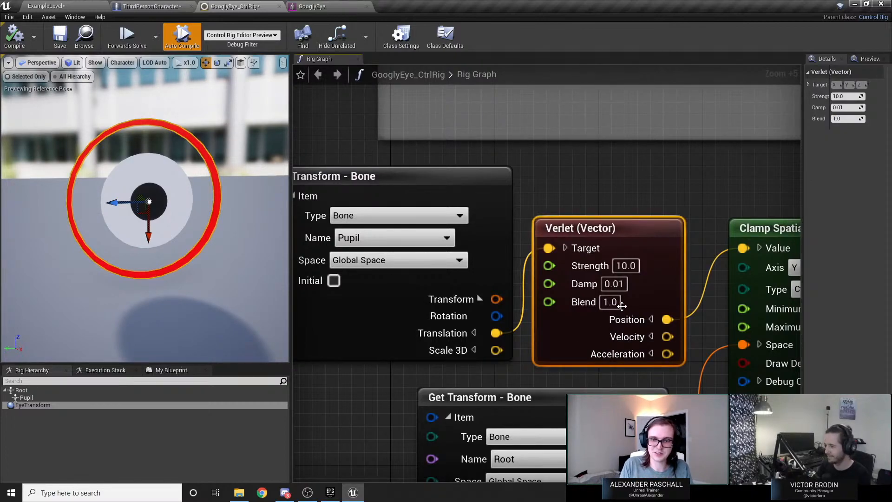
pyautogui.click(612, 302)
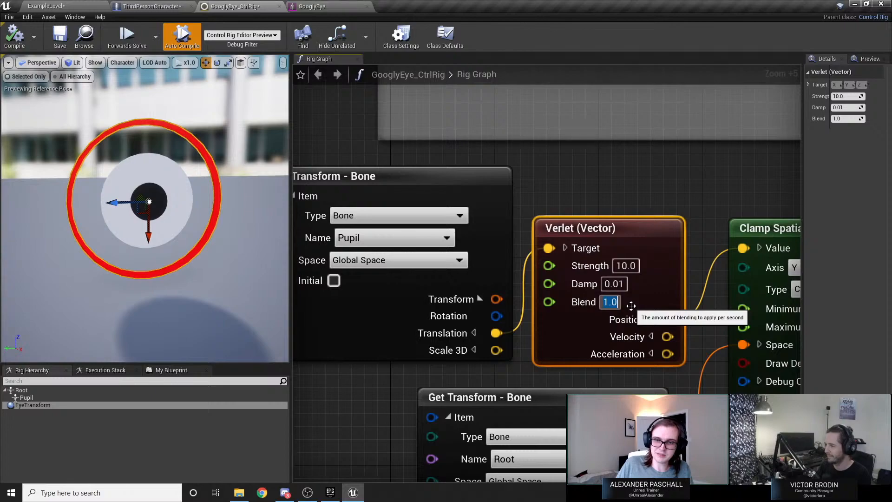
pyautogui.press('Return')
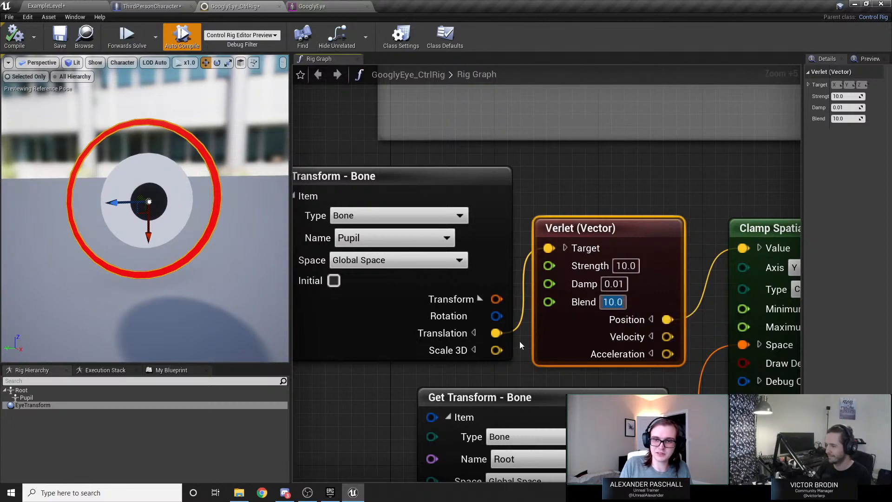
pyautogui.click(622, 265)
pyautogui.doubleClick(620, 265)
pyautogui.write('20')
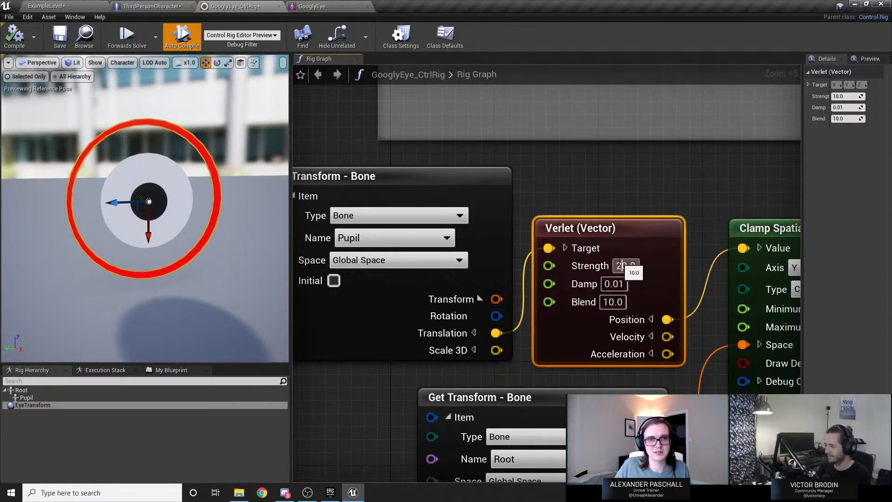
pyautogui.write('0')
pyautogui.press('Return')
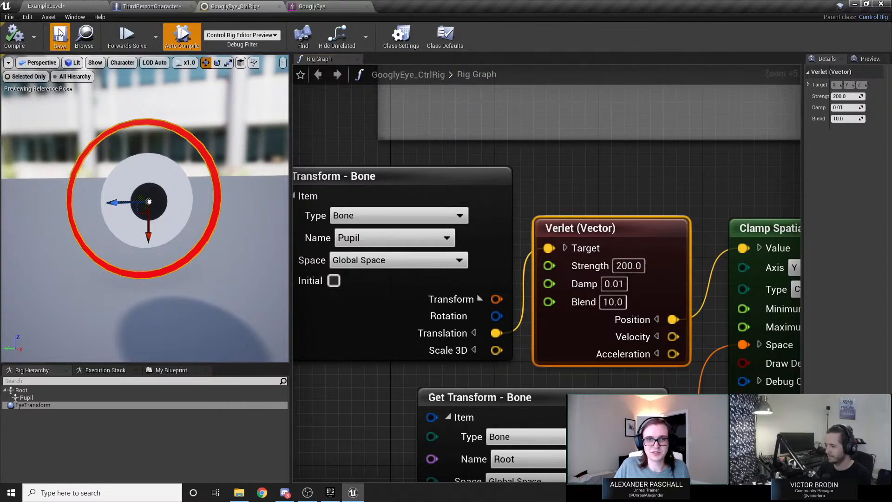
pyautogui.click(59, 32)
# In the ThirdPersonCharacter event graph, set Physics Blend Weight to 0.4 and save the blueprint.
pyautogui.click(527, 37)
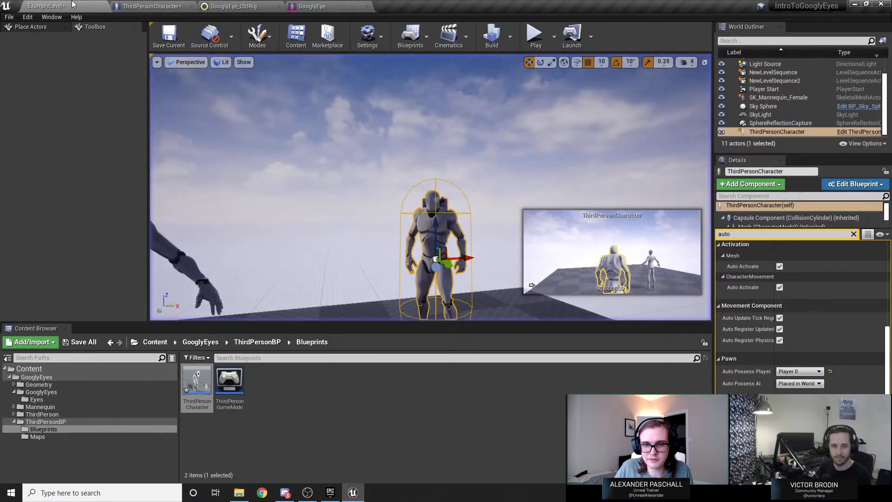
pyautogui.click(152, 6)
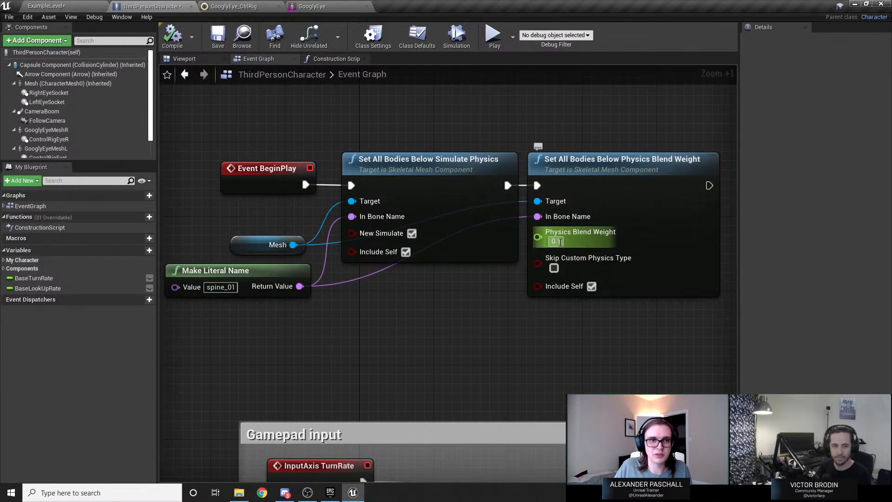
pyautogui.click(556, 241)
pyautogui.write('0.4')
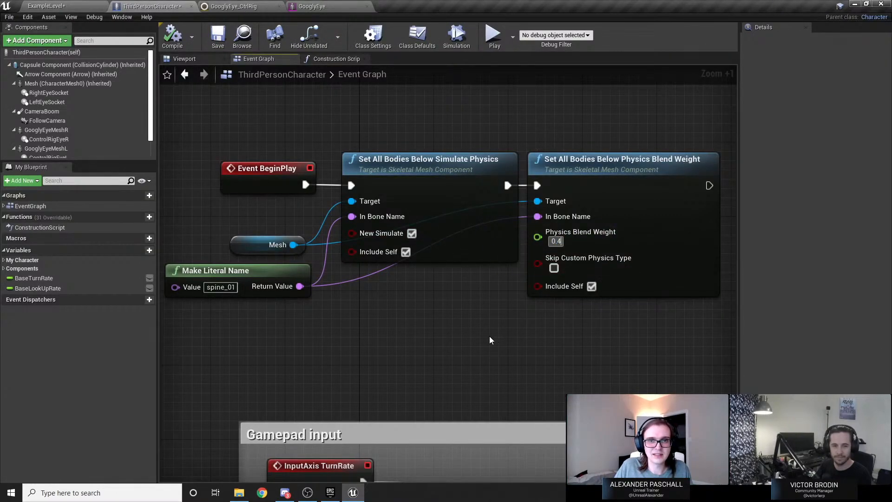
pyautogui.press('Return')
pyautogui.click(223, 43)
# Play ExampleLevel to check the googly eyes and body physics, then end the session.
pyautogui.click(47, 6)
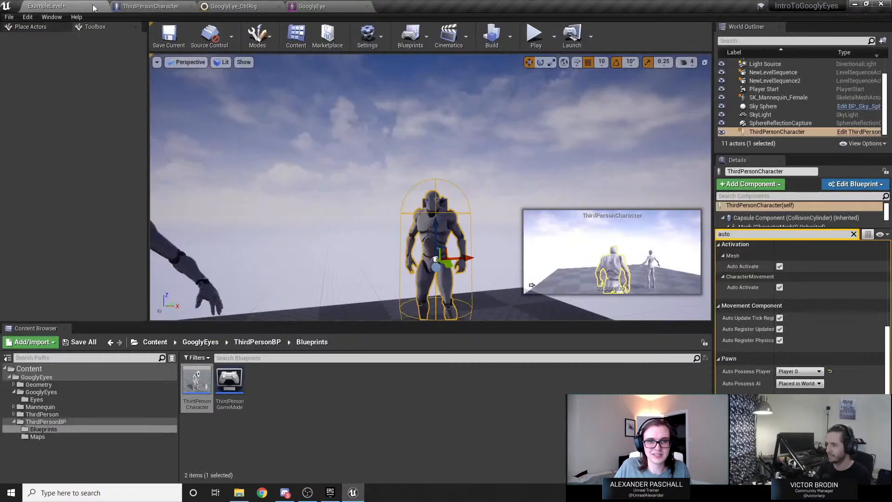
pyautogui.click(540, 40)
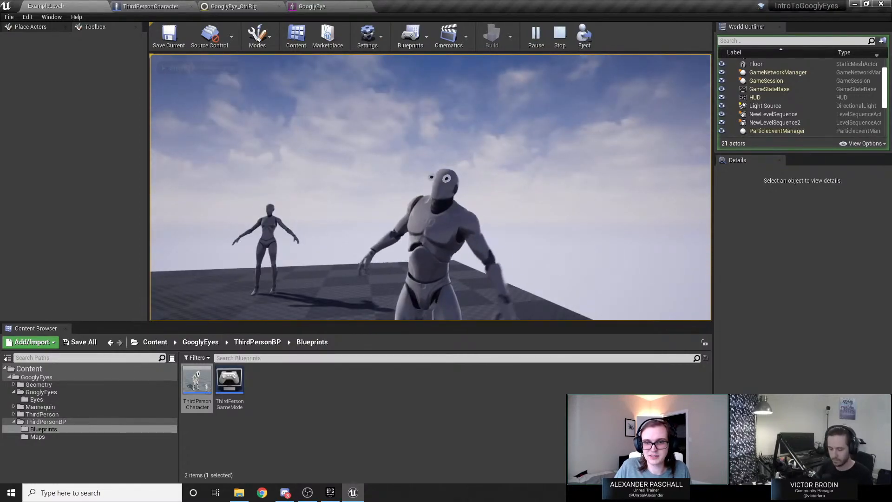
pyautogui.press('Escape')
# Set the Verlet (Vector) node's Blend to 5.0 in GooglyEye_CtrlRig and save the asset.
pyautogui.click(267, 5)
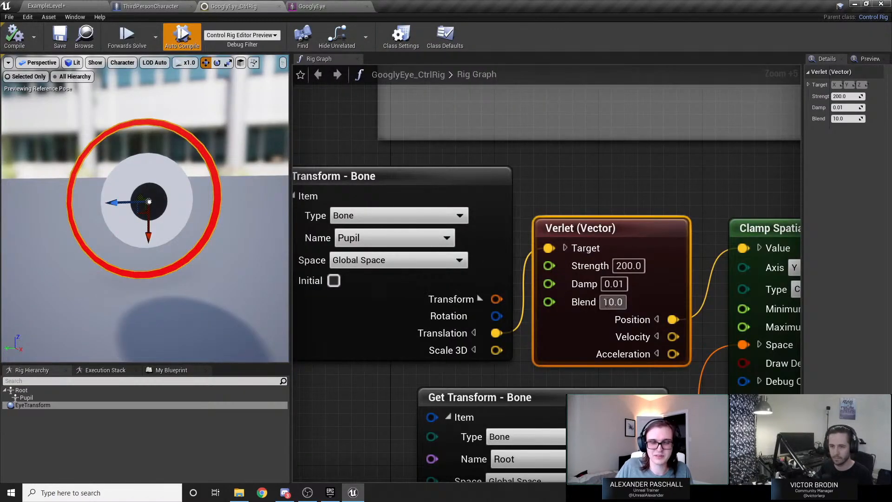
pyautogui.click(614, 303)
pyautogui.write('5.0')
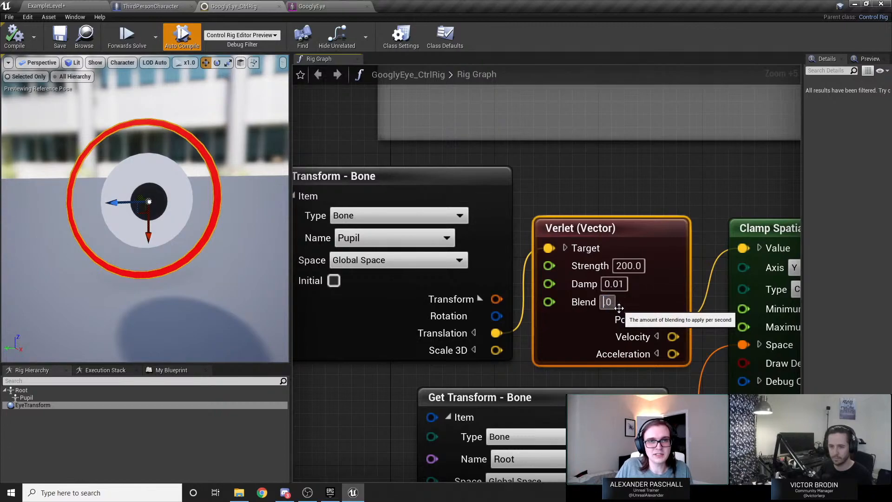
pyautogui.press('Return')
pyautogui.click(59, 35)
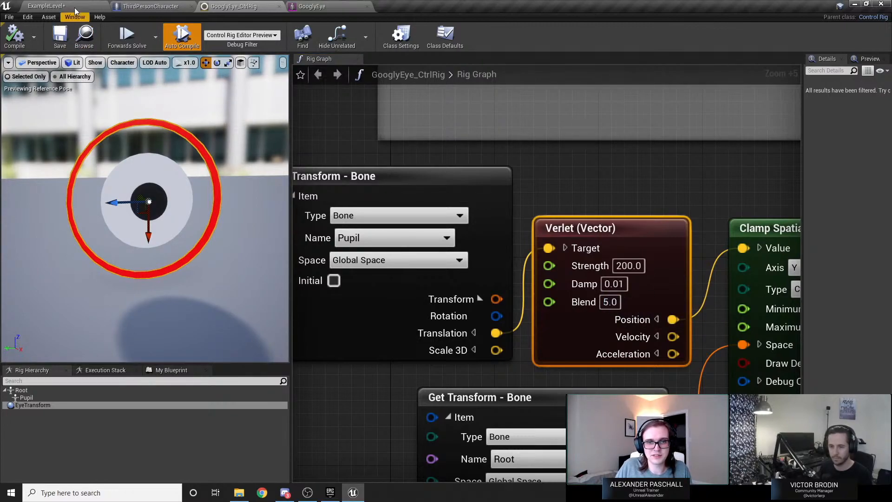
# Play ExampleLevel and move the character in several directions to watch the eyes and upper body react, then end the session.
pyautogui.click(47, 6)
pyautogui.click(535, 33)
pyautogui.press('s')
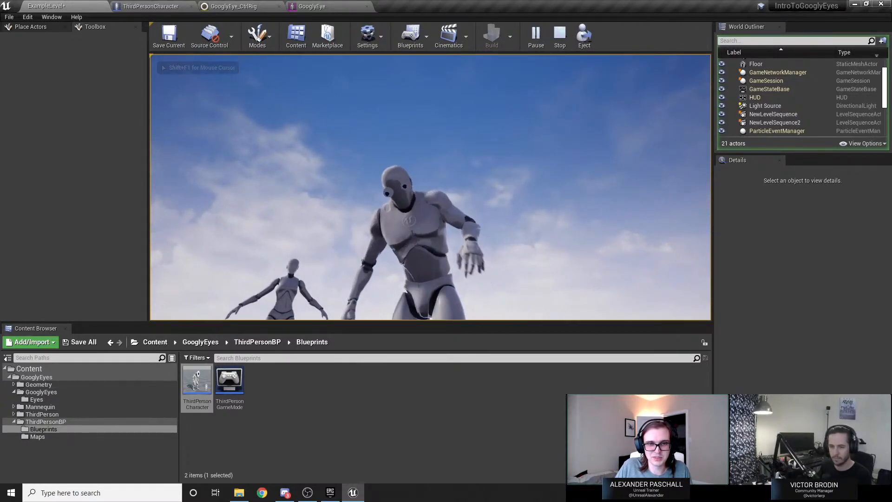
pyautogui.press('w')
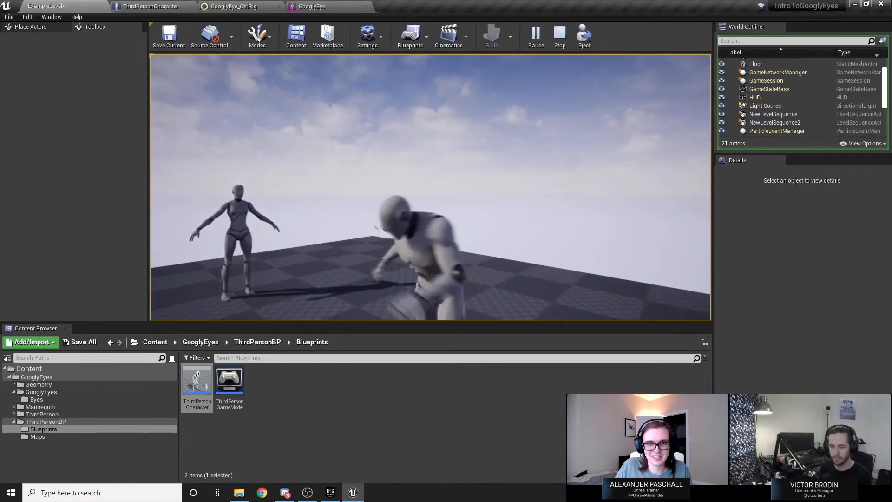
pyautogui.press('s')
pyautogui.press('d')
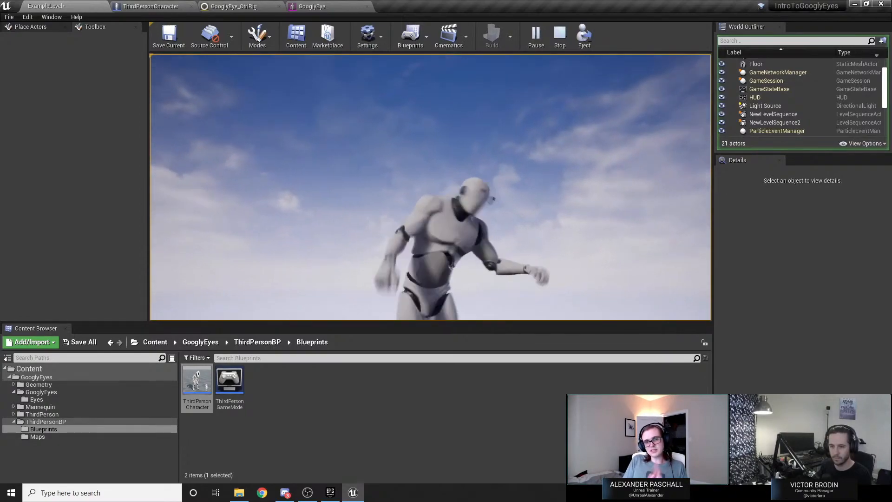
pyautogui.press('a')
pyautogui.press('s')
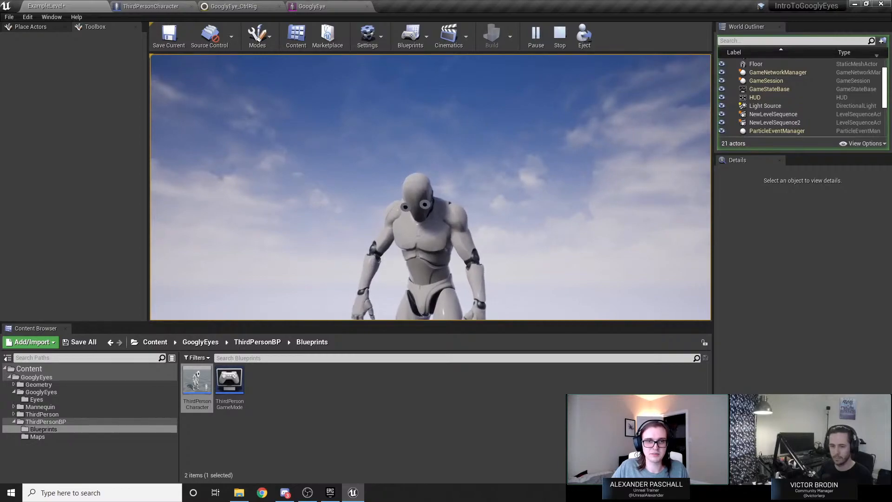
pyautogui.press('Escape')
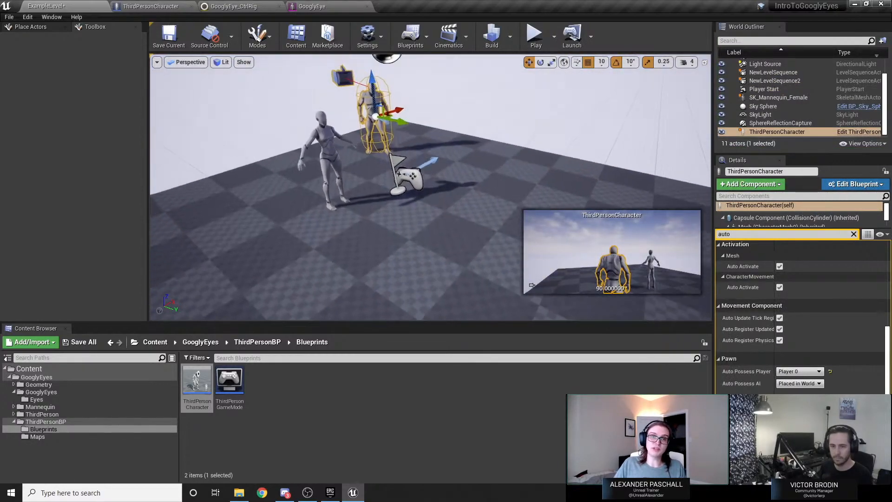
# Examine the characters in ExampleLevel, the GooglyEye_CtrlRig graph around Origin Transform and Pupil offset, and the GooglyEye skeletal mesh.
pyautogui.moveTo(411, 154); pyautogui.dragTo(325, 125, button='right')
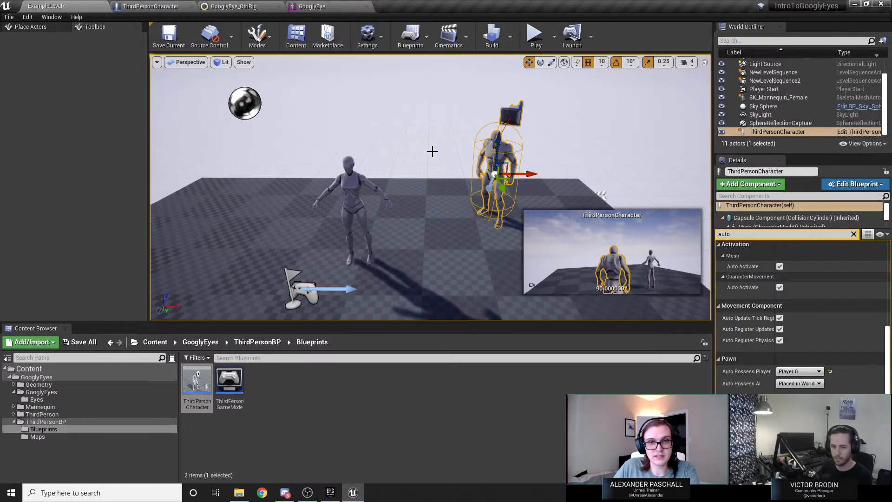
pyautogui.click(232, 6)
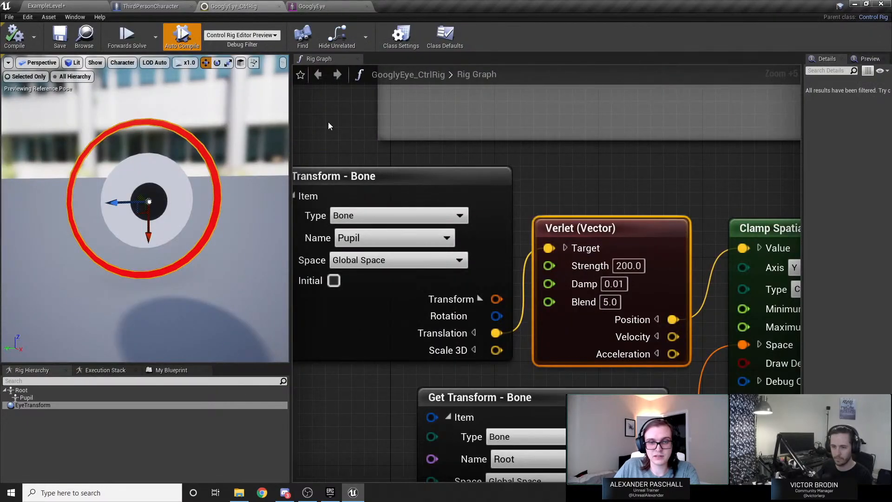
pyautogui.moveTo(328, 122); pyautogui.dragTo(353, 133, button='right')
pyautogui.scroll(2, 423, 187)
pyautogui.scroll(-4, 423, 186)
pyautogui.moveTo(438, 193); pyautogui.dragTo(338, 217, button='right')
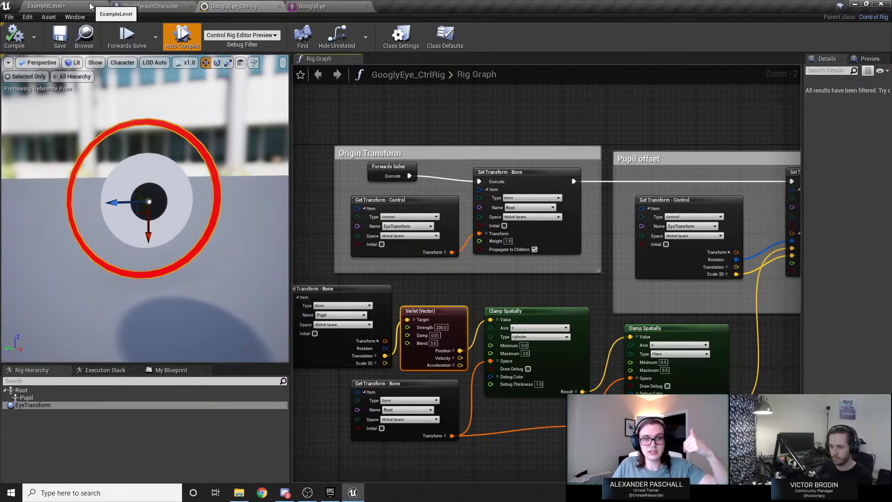
pyautogui.click(87, 6)
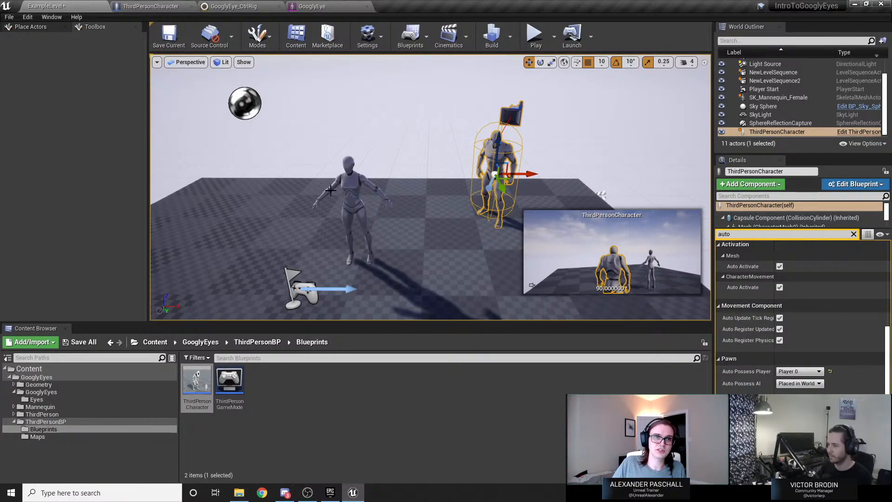
pyautogui.click(312, 6)
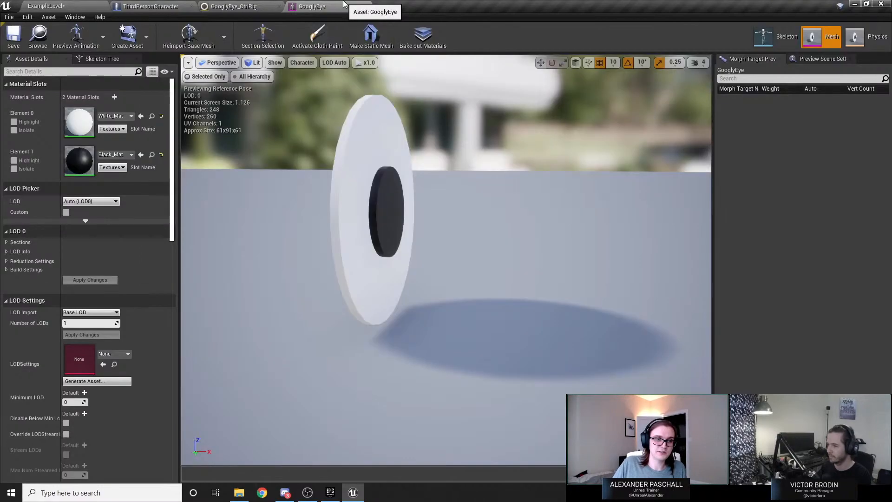
pyautogui.click(252, 4)
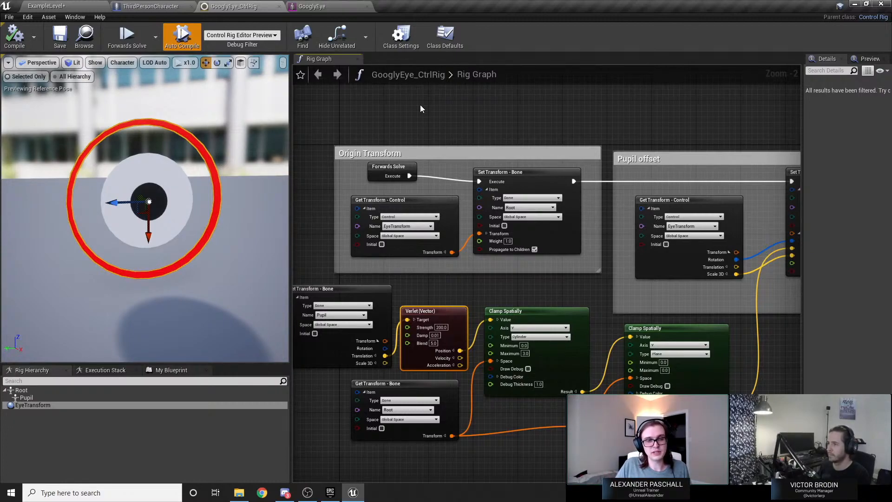
# Examine the ThirdPersonCharacter Construction Script's Add Mapped Skeletal Mesh and Add Mapped Elements nodes for both eyes.
pyautogui.click(151, 6)
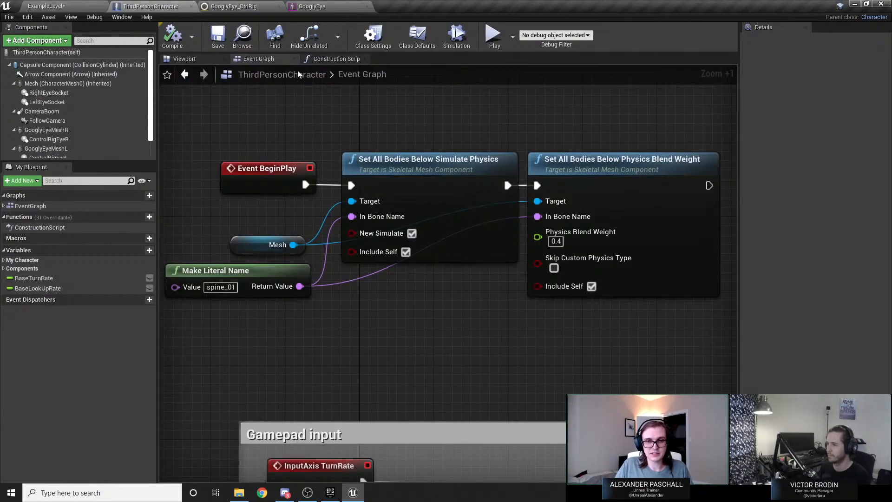
pyautogui.click(314, 59)
pyautogui.scroll(2, 517, 223)
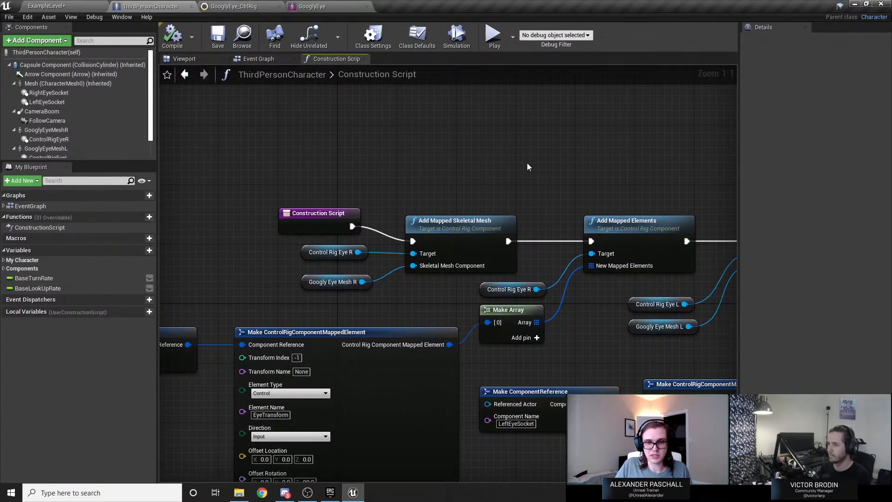
pyautogui.scroll(-3, 511, 158)
pyautogui.moveTo(493, 144); pyautogui.dragTo(371, 161, button='right')
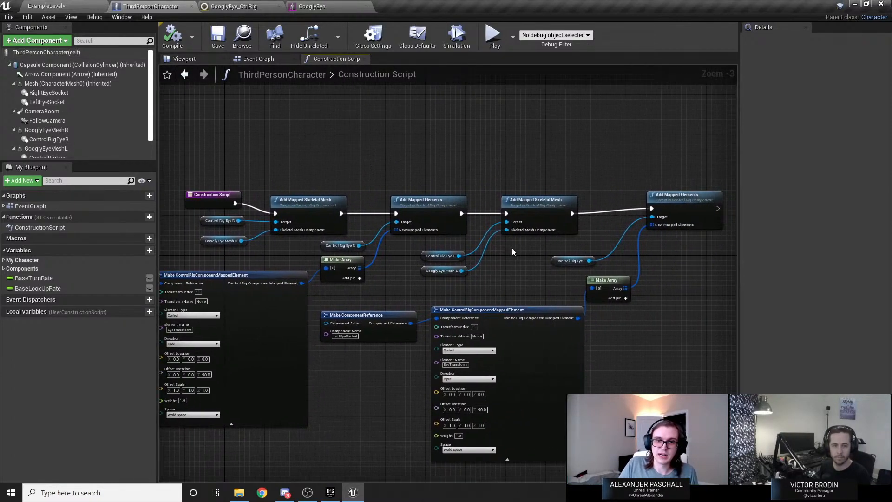
pyautogui.scroll(3, 515, 280)
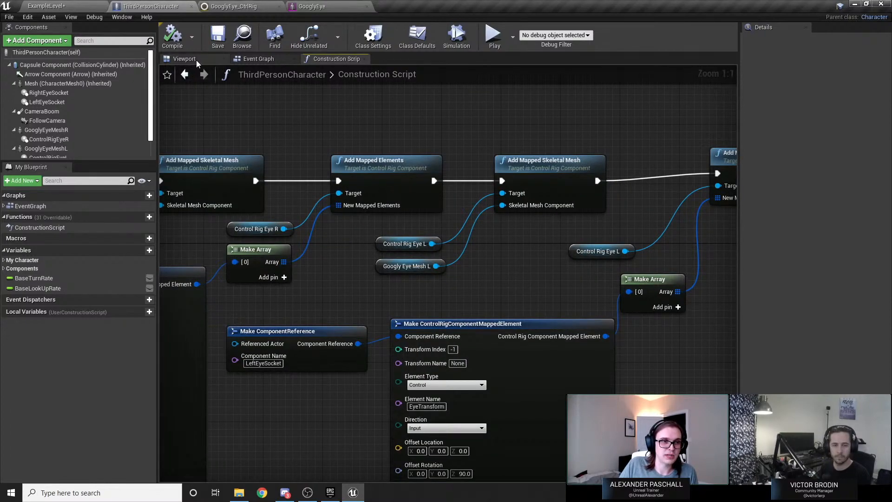
# Inspect the ThirdPersonCharacter's eye components and view the RightEyeSocket and LeftEyeSocket settings.
pyautogui.click(184, 59)
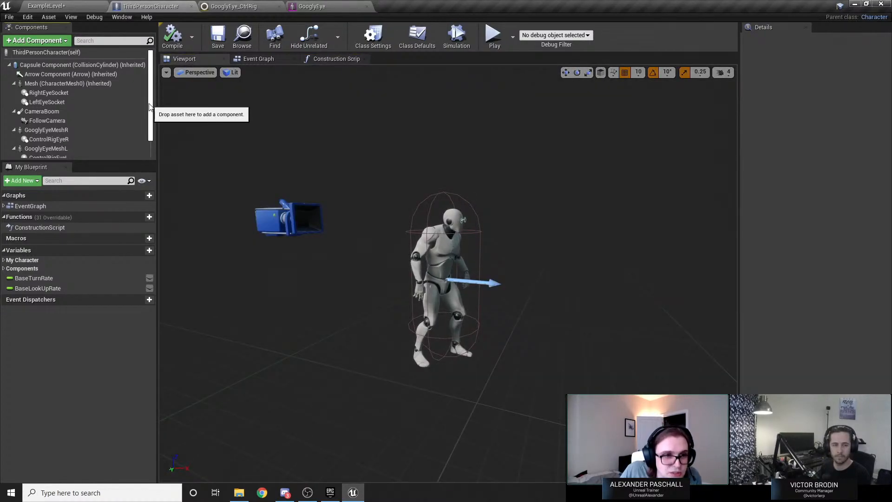
pyautogui.moveTo(154, 118); pyautogui.dragTo(155, 138)
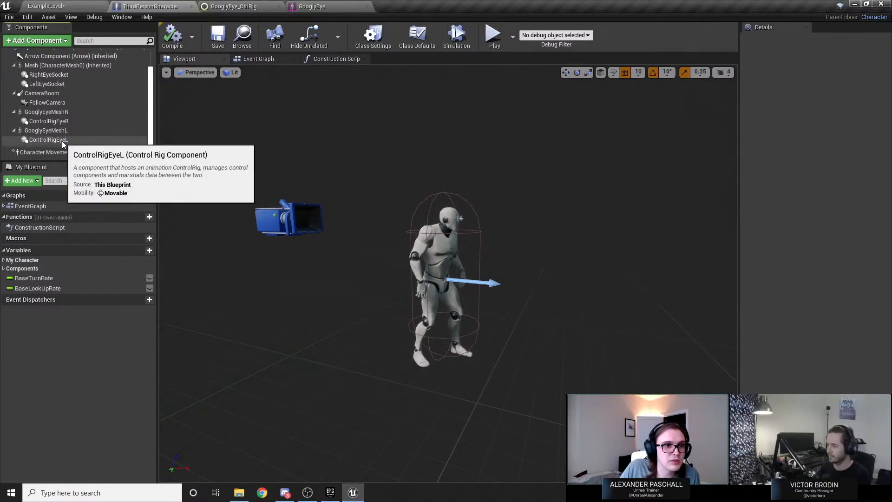
pyautogui.scroll(2, 54, 124)
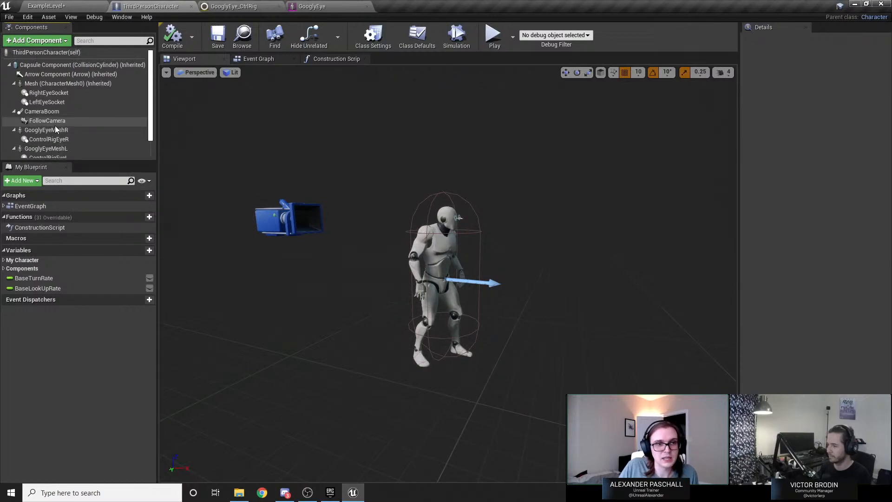
pyautogui.click(58, 103)
pyautogui.click(49, 92)
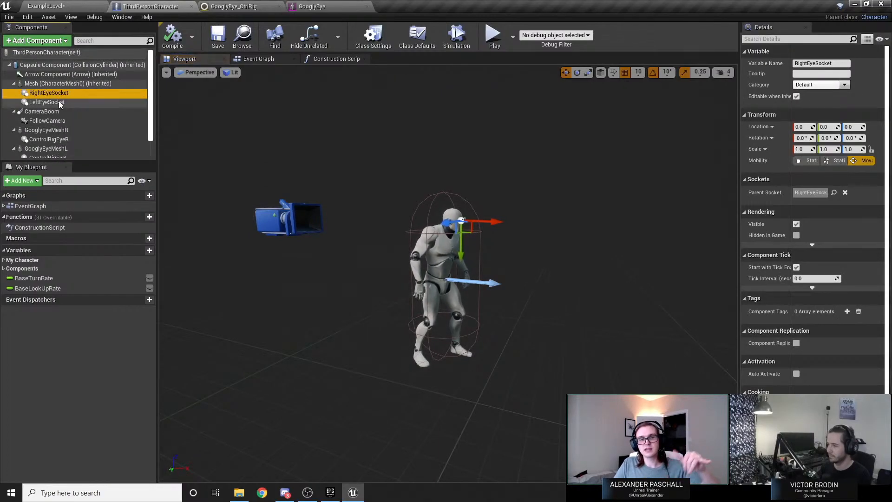
pyautogui.click(58, 102)
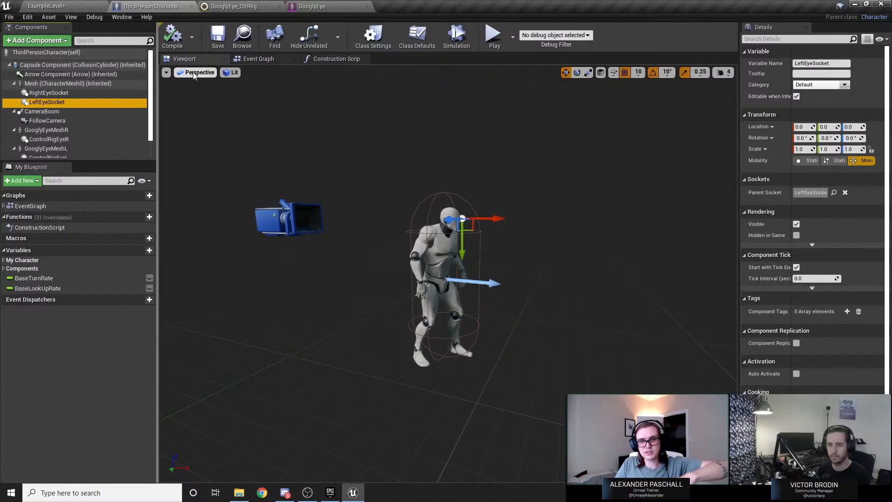
# Return to the Construction Script and examine the left eye's mapping nodes that reference LeftEyeSocket.
pyautogui.click(253, 59)
pyautogui.click(309, 59)
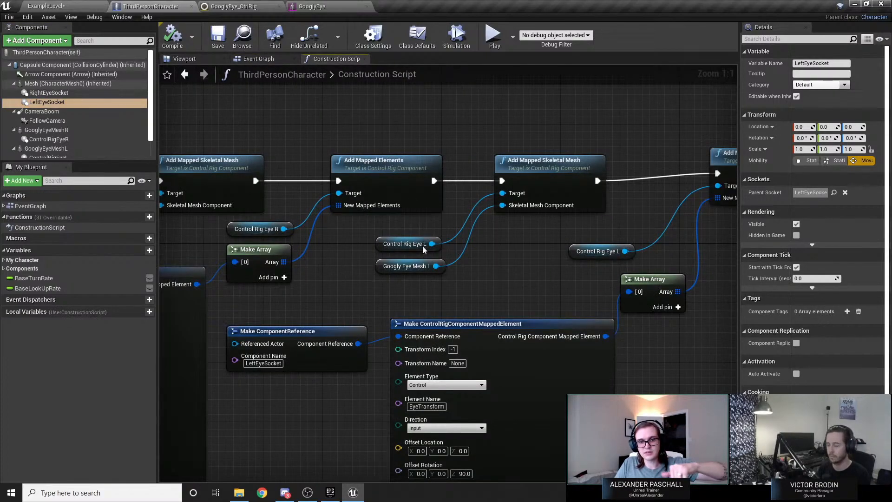
pyautogui.moveTo(325, 291); pyautogui.dragTo(358, 288, button='right')
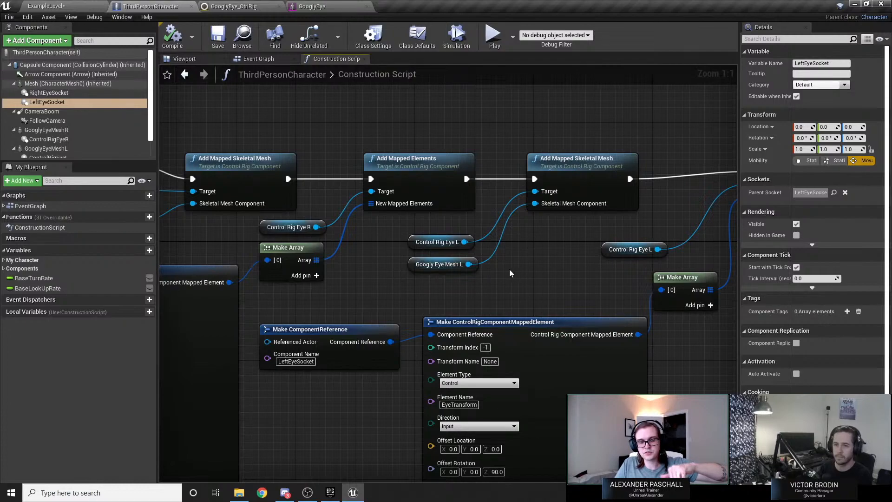
# Review the ThirdPersonCharacter's Construction Script, Event Graph and viewport, and the GooglyEye_CtrlRig's EyeTransform control.
pyautogui.scroll(-2, 408, 295)
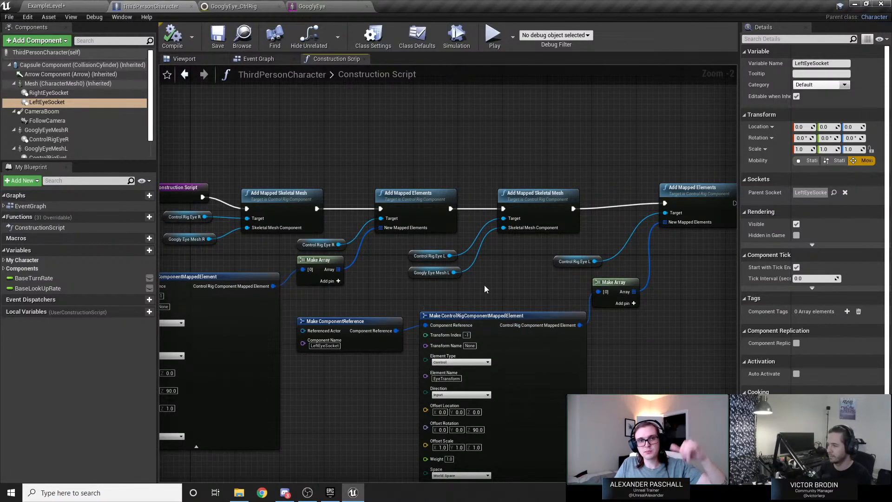
pyautogui.click(261, 59)
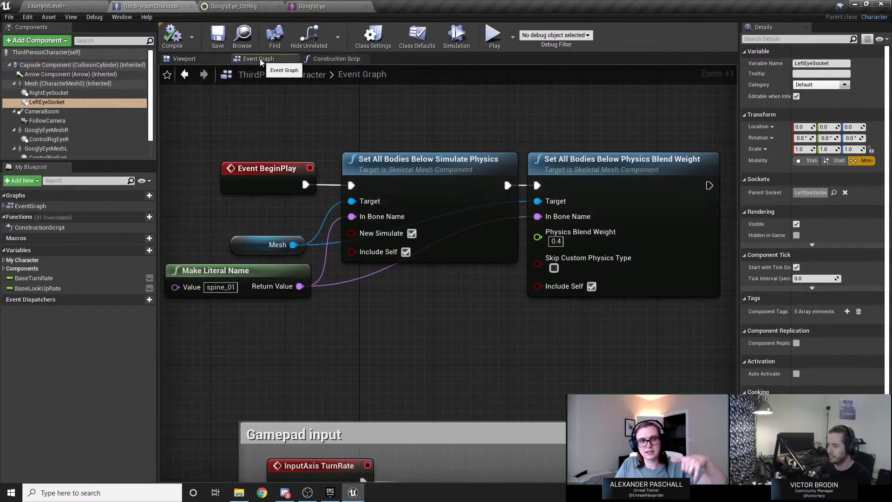
pyautogui.click(188, 59)
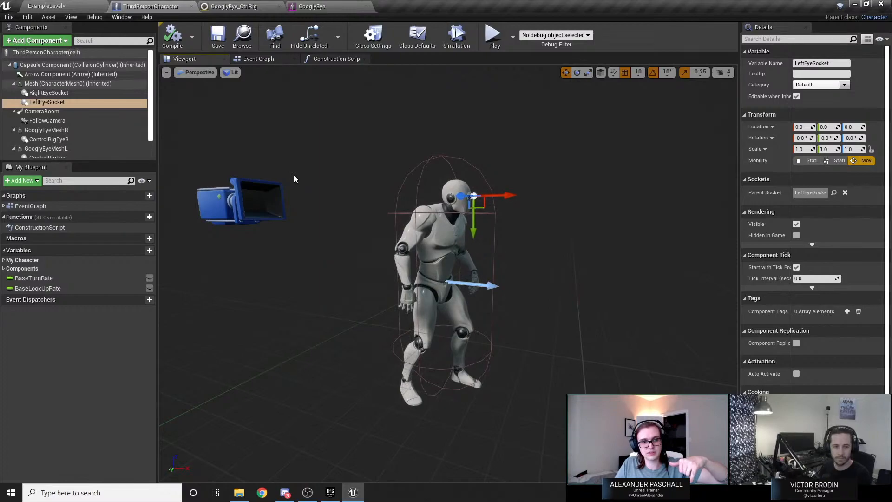
pyautogui.click(333, 7)
pyautogui.click(249, 7)
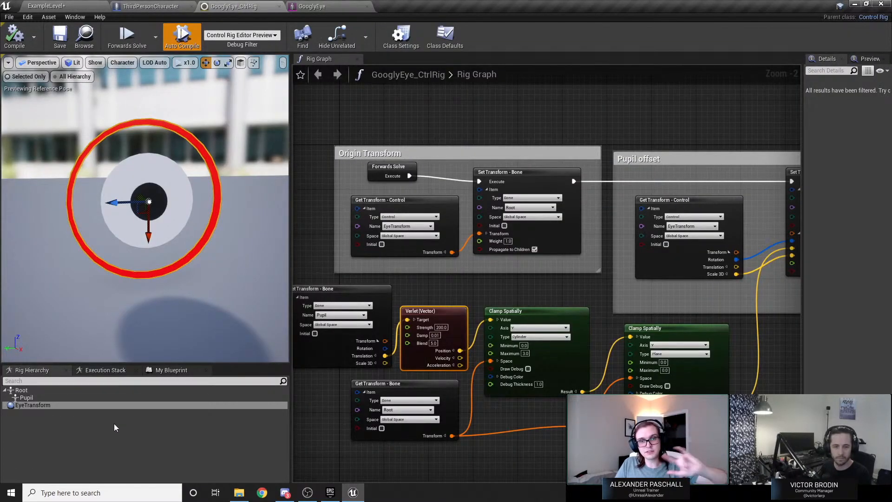
# Select the SK_Mannequin_Female actor's SkeletalMeshComponent in ExampleLevel and clear the "auto" filter from its details.
pyautogui.click(59, 5)
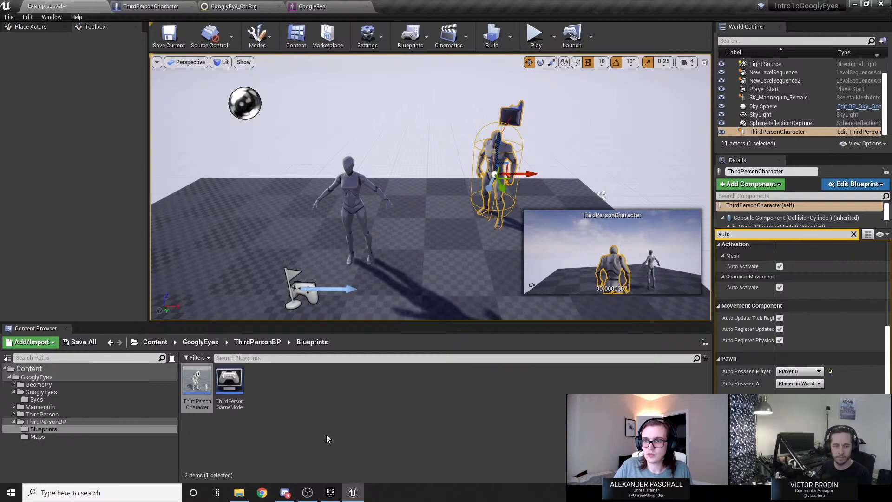
pyautogui.click(356, 200)
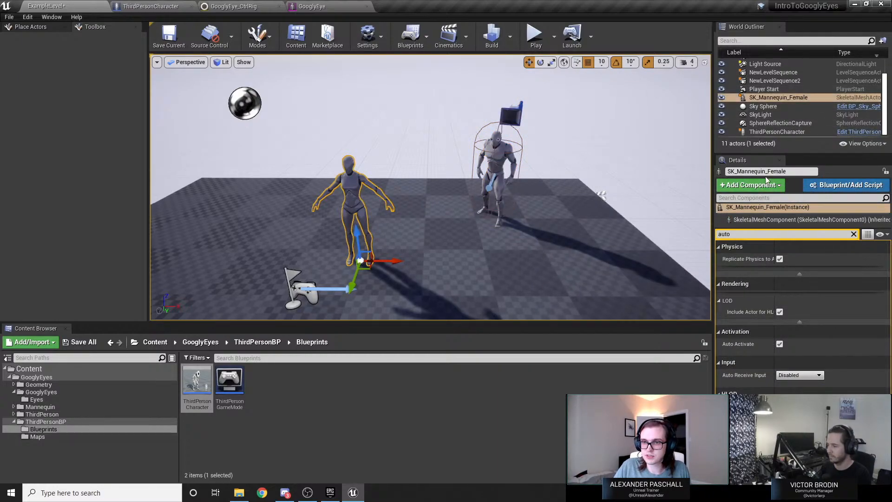
pyautogui.click(749, 220)
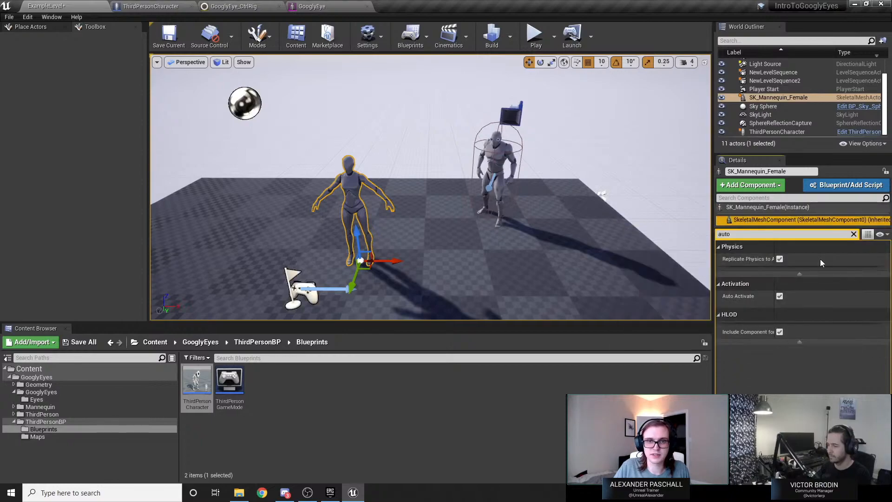
pyautogui.click(854, 235)
# Open the SK_Mannequin_Female skeletal mesh, inspect the sockets under its head bone, then close it and return to ExampleLevel.
pyautogui.doubleClick(793, 371)
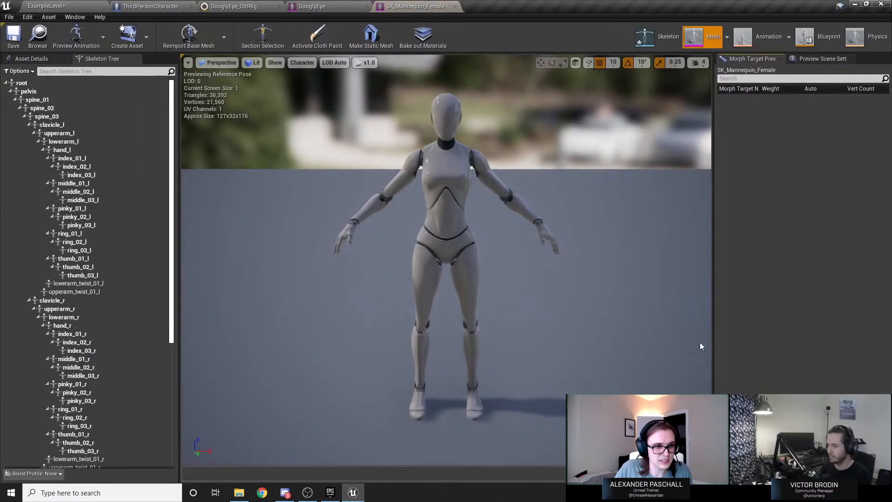
pyautogui.scroll(-8, 120, 219)
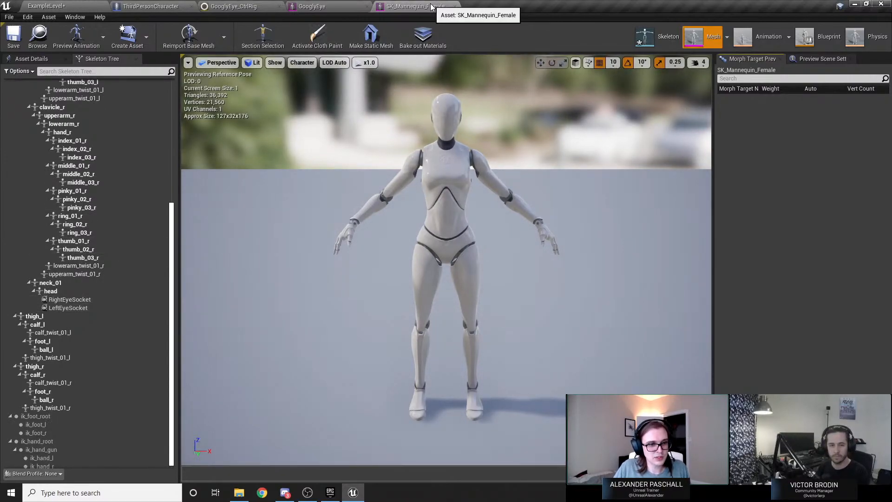
pyautogui.click(454, 6)
pyautogui.click(90, 5)
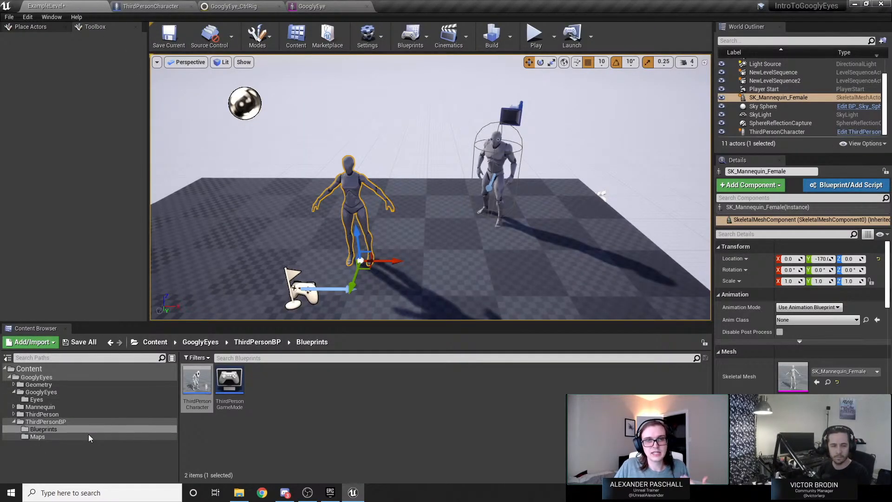
# Create a new level sequence named ExampleLevel in the root Content folder.
pyautogui.click(79, 398)
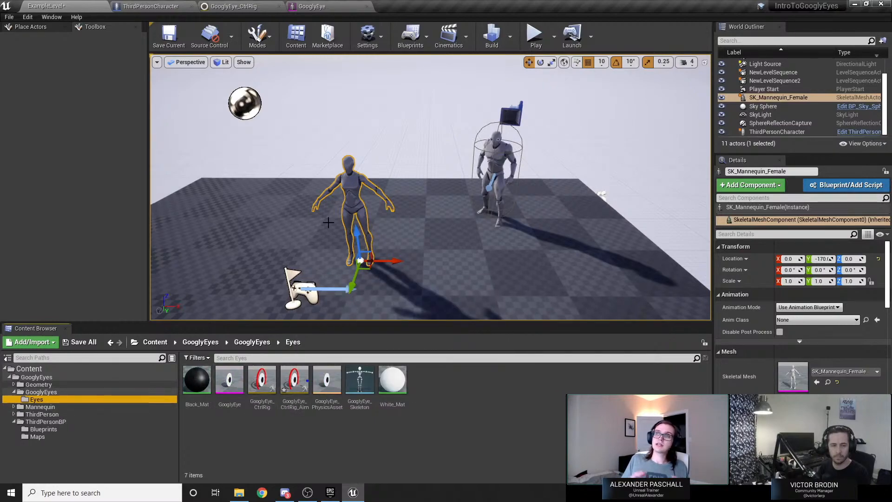
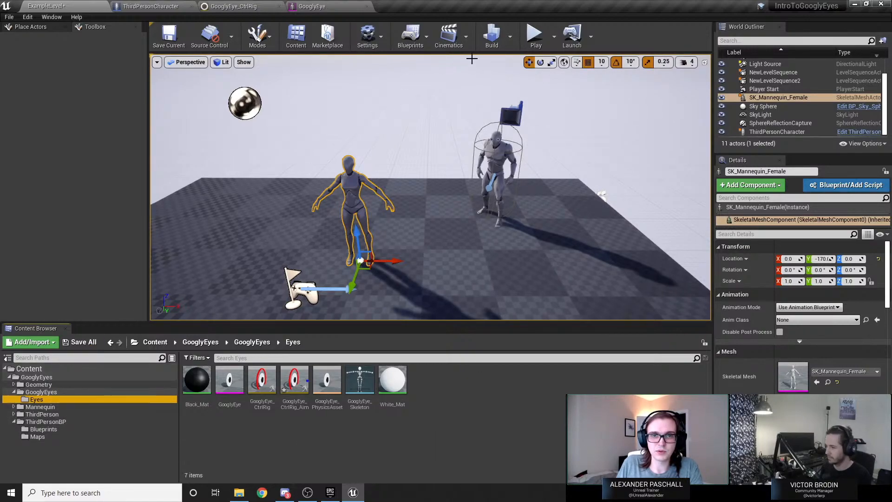
pyautogui.click(445, 42)
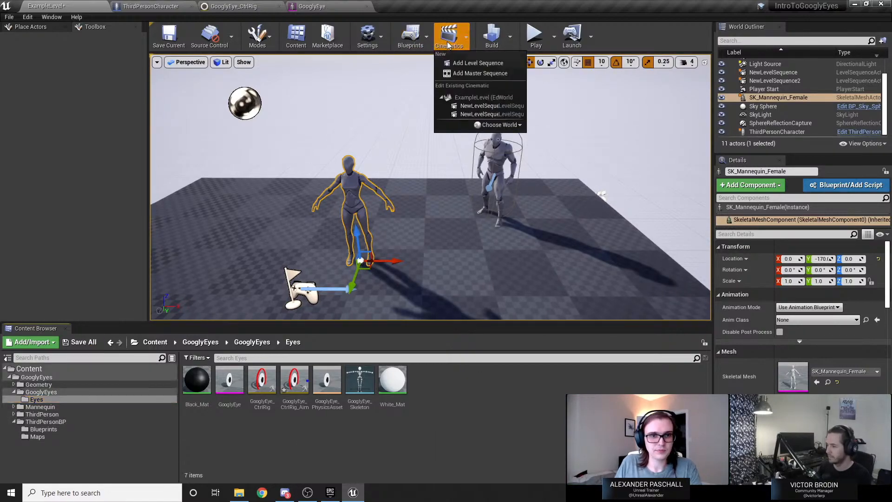
pyautogui.click(487, 65)
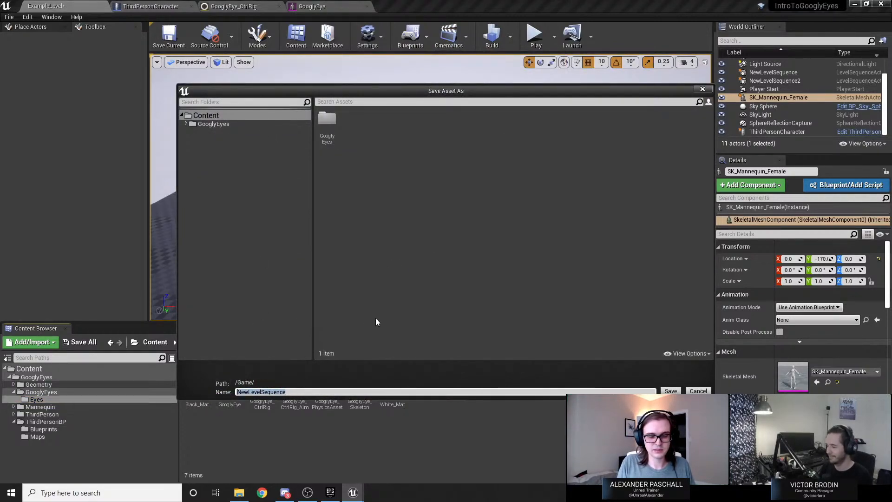
pyautogui.write('ExampleLevel')
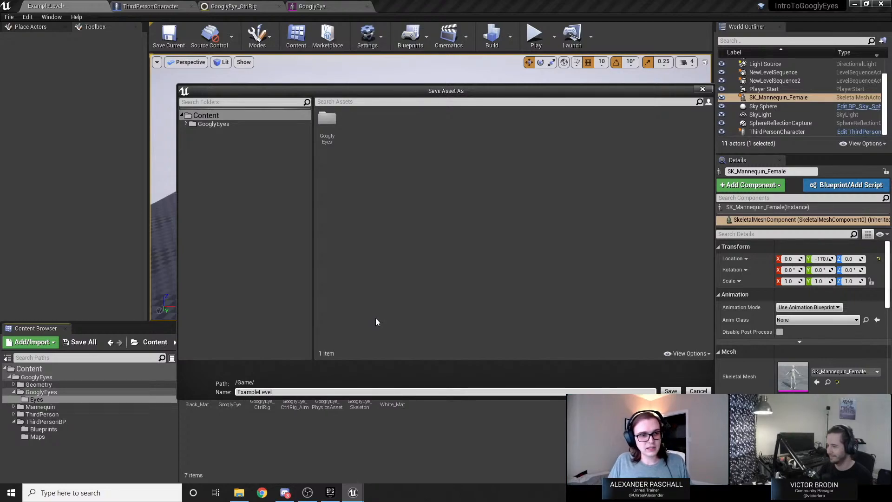
pyautogui.press('Return')
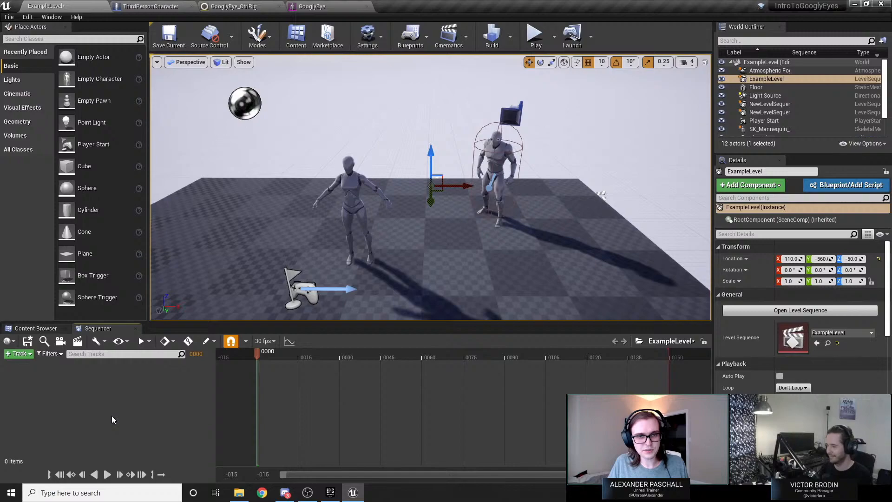
# Add the SK_Mannequin_Female actor from the level to the ExampleLevel sequence.
pyautogui.click(45, 329)
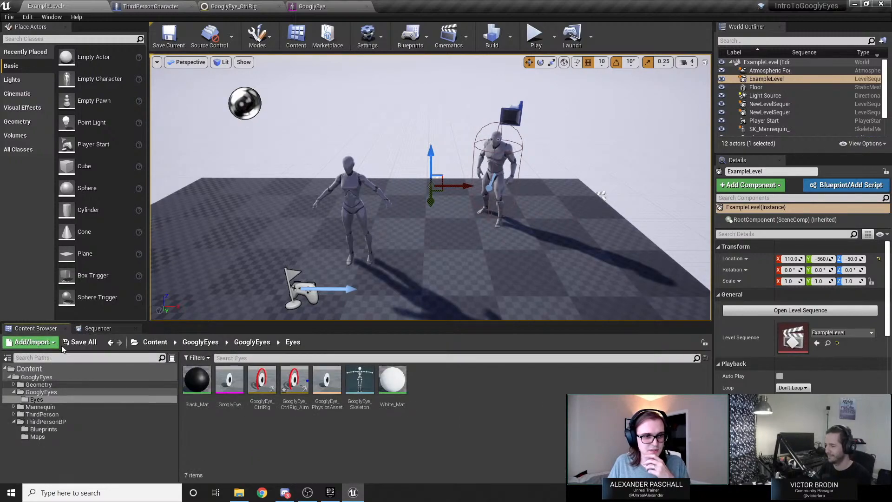
pyautogui.click(344, 187)
pyautogui.click(110, 328)
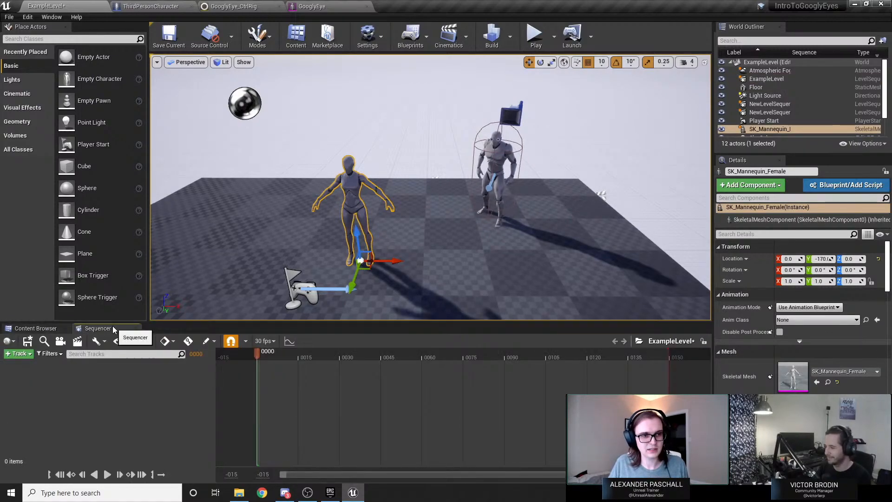
pyautogui.click(25, 355)
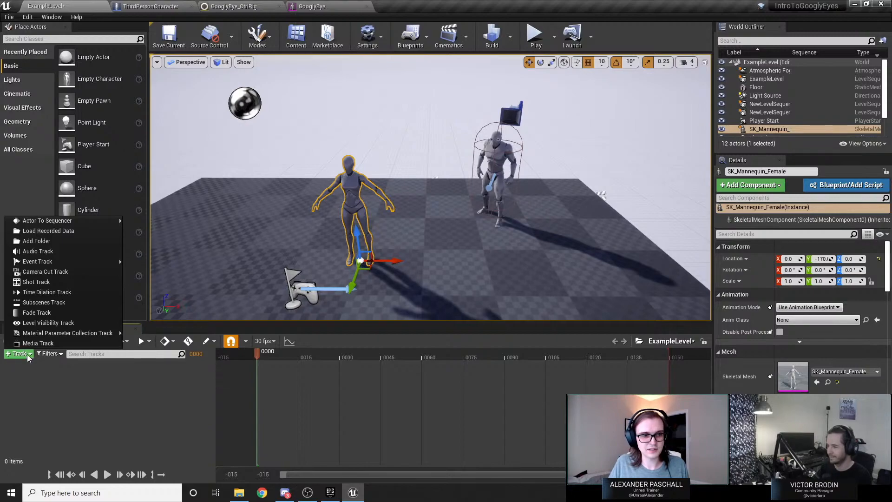
pyautogui.moveTo(74, 219)
pyautogui.click(194, 221)
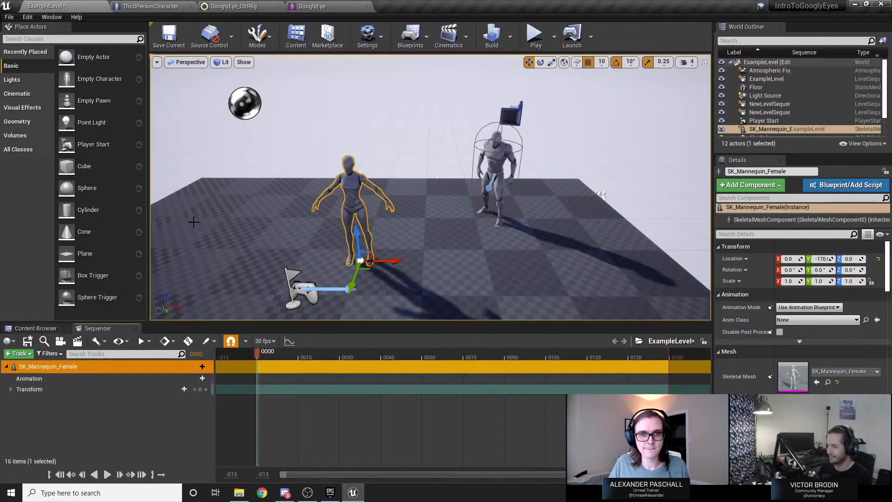
# Place the GooglyEye_CtrlRig asset in the level at the female mannequin's head, at about Y -160 and Z 160.
pyautogui.moveTo(430, 186); pyautogui.dragTo(353, 186, button='right')
pyautogui.moveTo(392, 150)
pyautogui.mouseDown(button='right')
pyautogui.moveTo(418, 151)
pyautogui.moveTo(392, 149)
pyautogui.mouseUp(button='right')
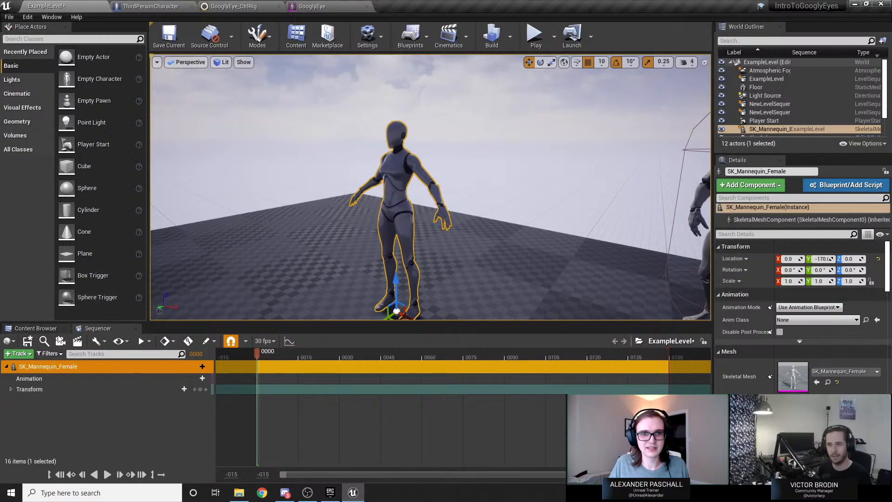
pyautogui.click(35, 328)
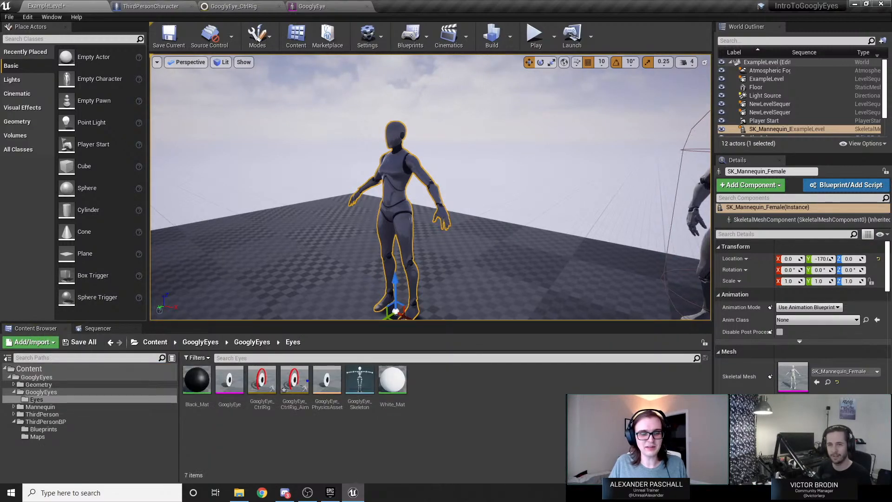
pyautogui.press('f')
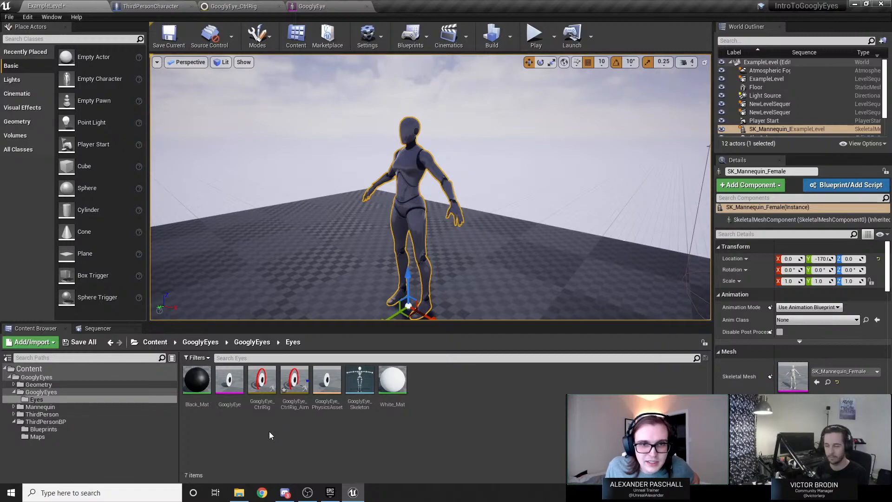
pyautogui.moveTo(261, 380); pyautogui.dragTo(399, 131)
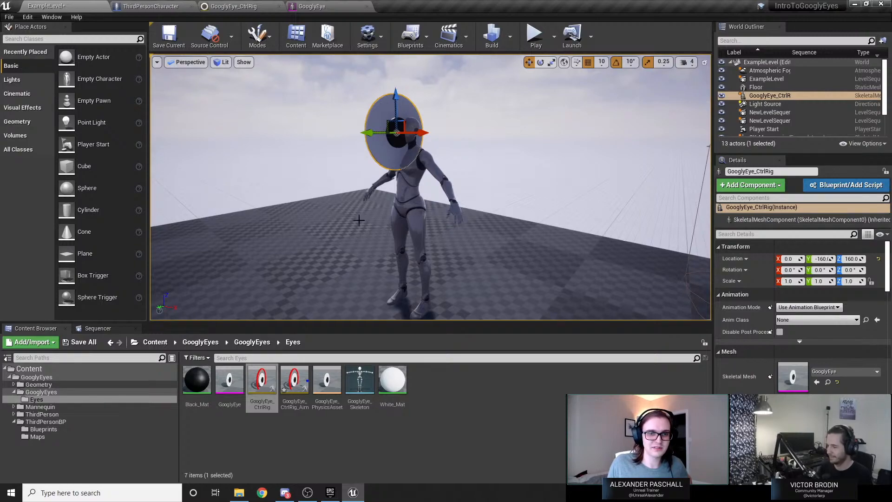
# Add the placed GooglyEye_CtrlRig actor to the ExampleLevel sequence.
pyautogui.click(105, 331)
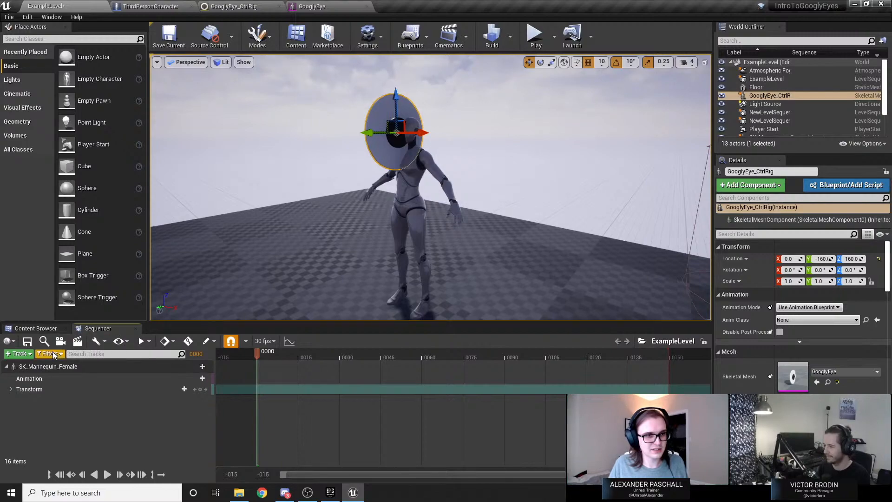
pyautogui.click(20, 353)
pyautogui.moveTo(65, 222)
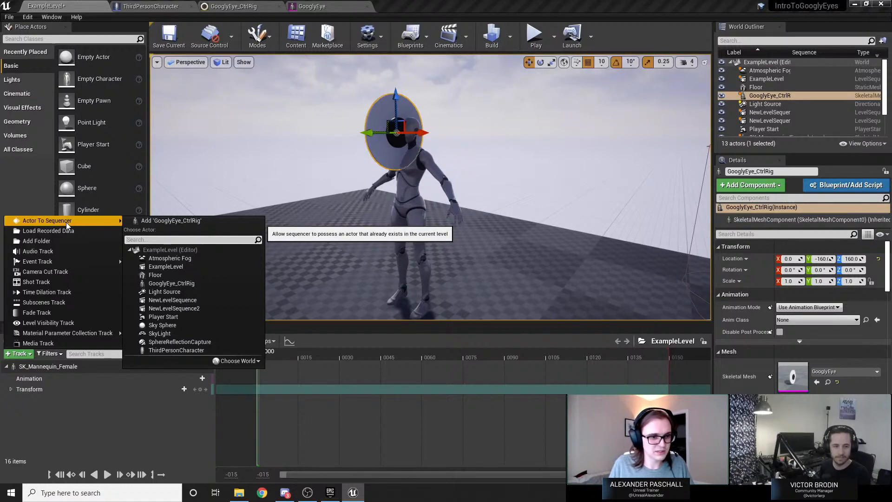
pyautogui.click(154, 221)
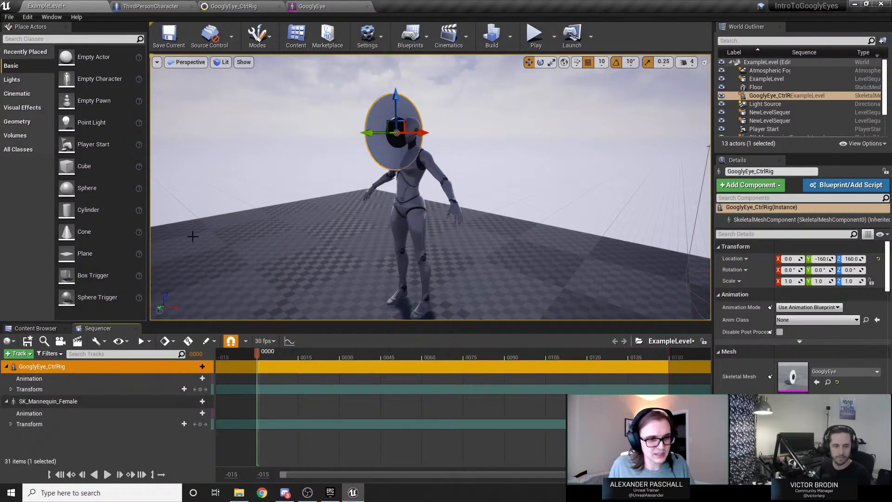
# Close the Sequencer and reopen the ExampleLevel sequence from the Content folder.
pyautogui.click(68, 390)
pyautogui.click(36, 328)
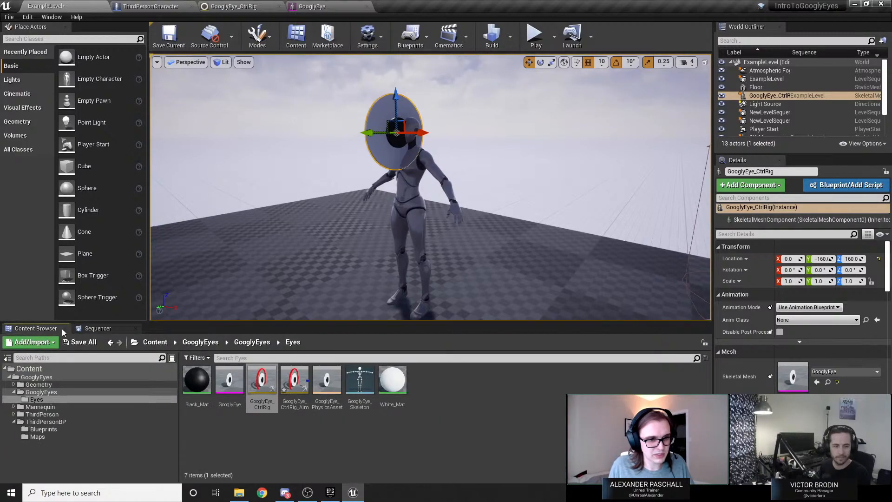
pyautogui.click(95, 328)
pyautogui.click(60, 413)
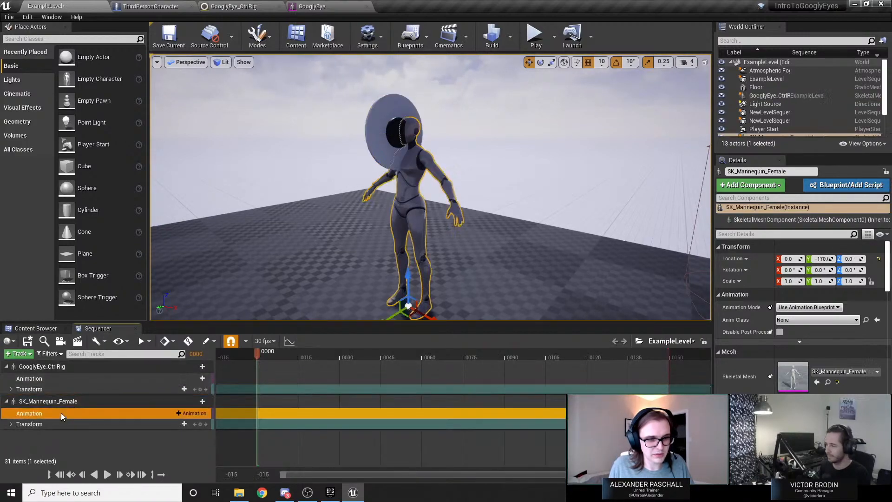
pyautogui.click(137, 328)
pyautogui.click(35, 368)
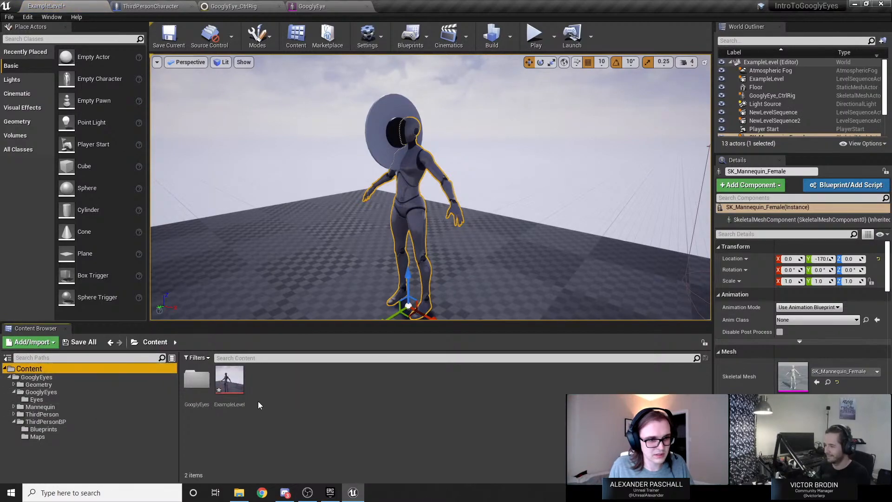
pyautogui.doubleClick(233, 381)
pyautogui.click(12, 424)
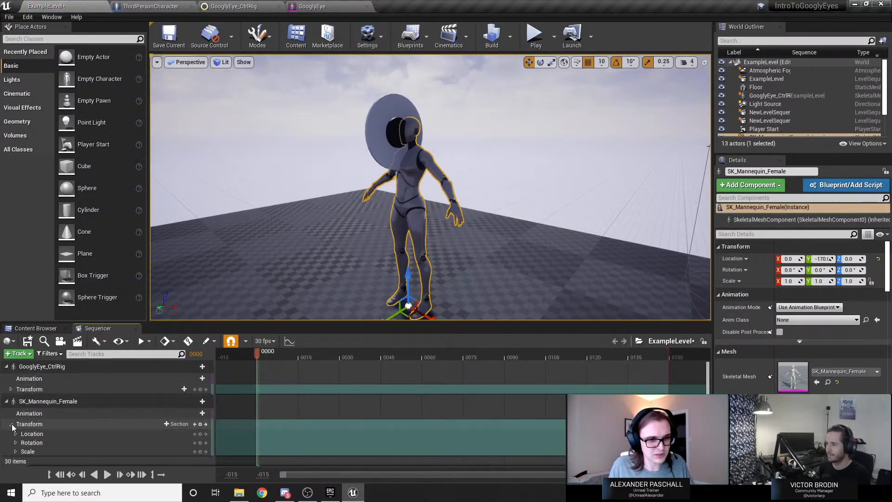
pyautogui.click(12, 424)
# Add an asset-based control rig track using GooglyEye_CtrlRig to the googly eye actor in the sequence.
pyautogui.click(40, 367)
pyautogui.click(31, 378)
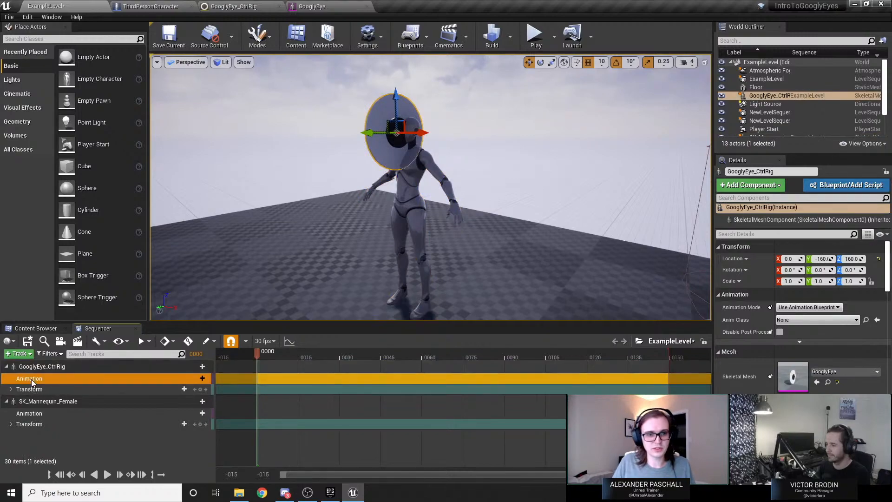
pyautogui.click(31, 387)
pyautogui.click(49, 368)
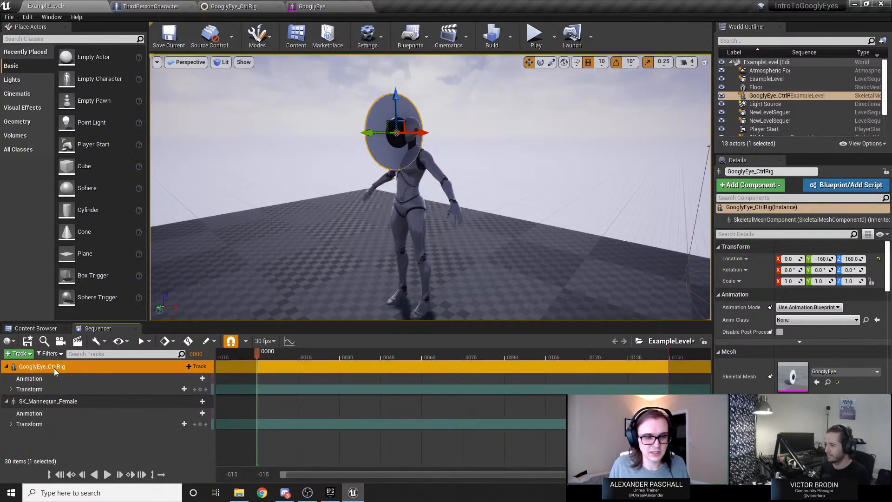
pyautogui.click(199, 366)
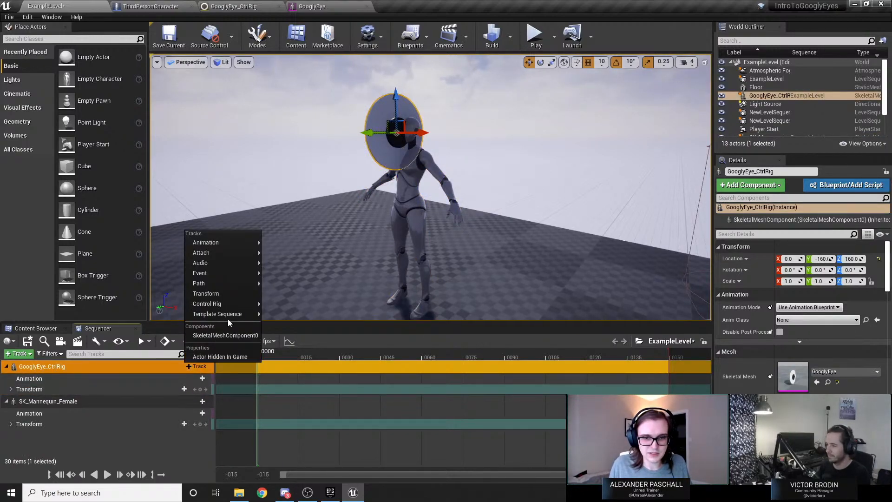
pyautogui.moveTo(243, 304)
pyautogui.moveTo(322, 334)
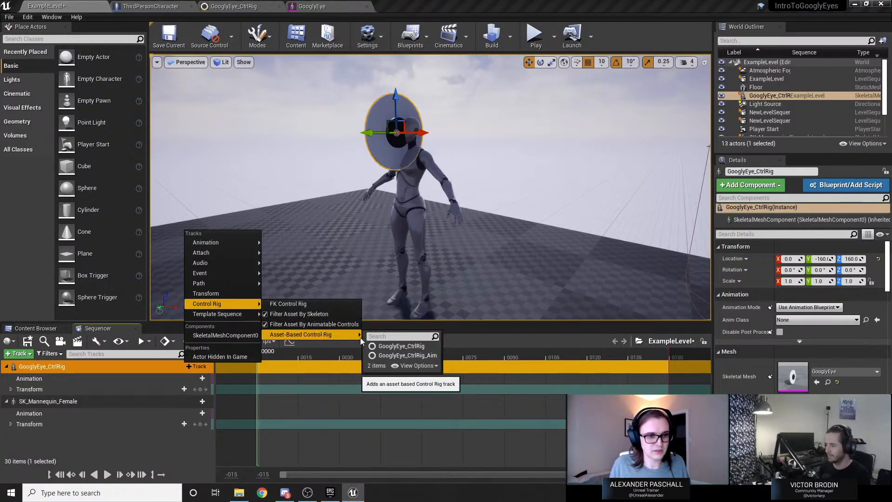
pyautogui.click(427, 346)
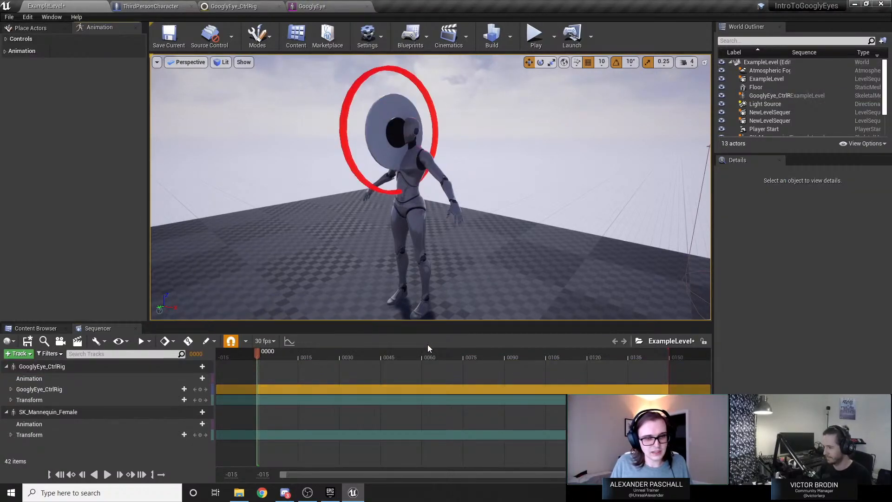
# Add an attach track to the googly eye actor, binding it to SK_Mannequin_Female at the RightEyeSocket.
pyautogui.click(79, 364)
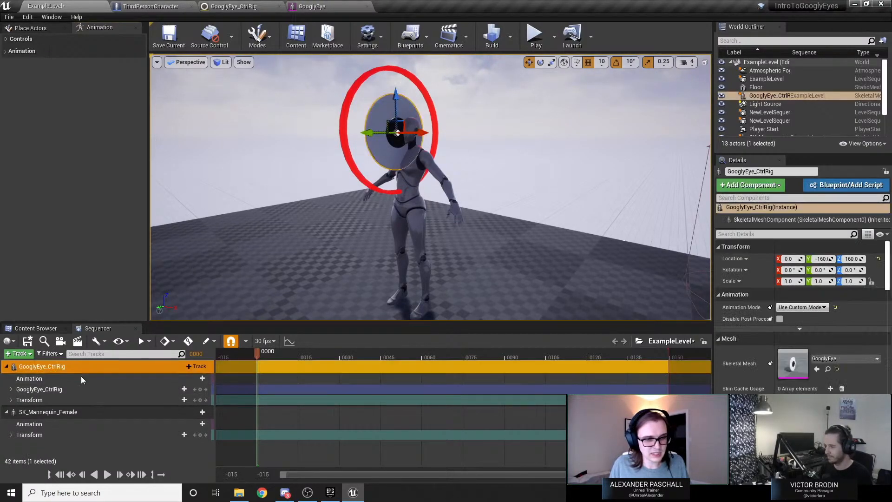
pyautogui.click(93, 412)
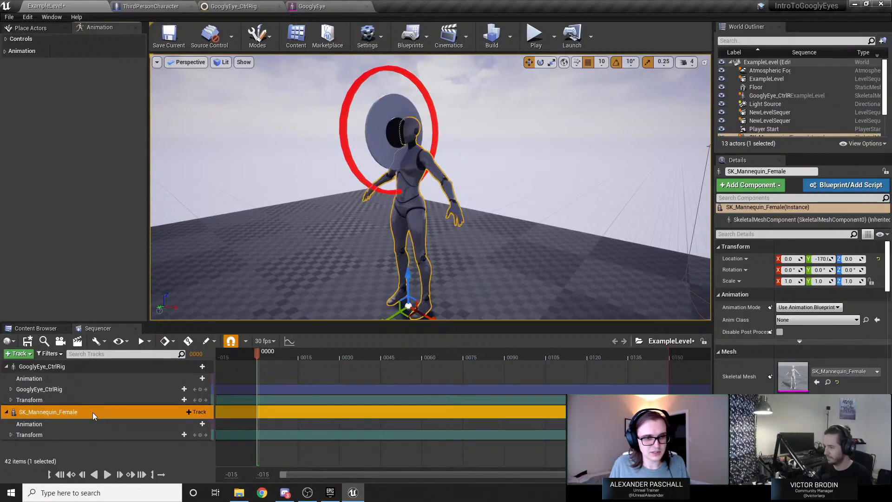
pyautogui.click(188, 366)
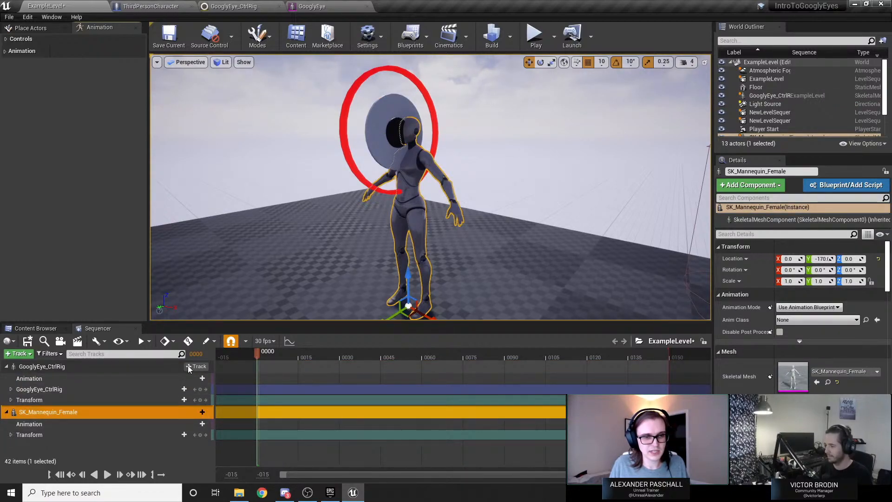
pyautogui.click(202, 367)
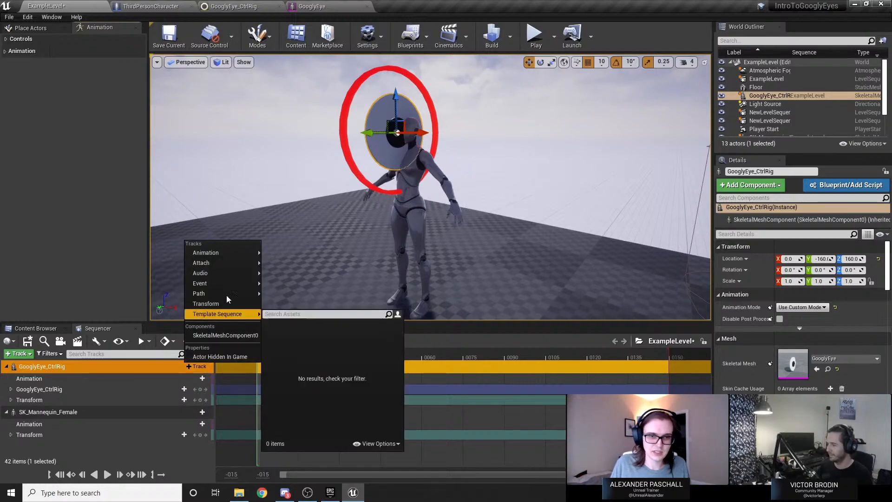
pyautogui.moveTo(228, 267)
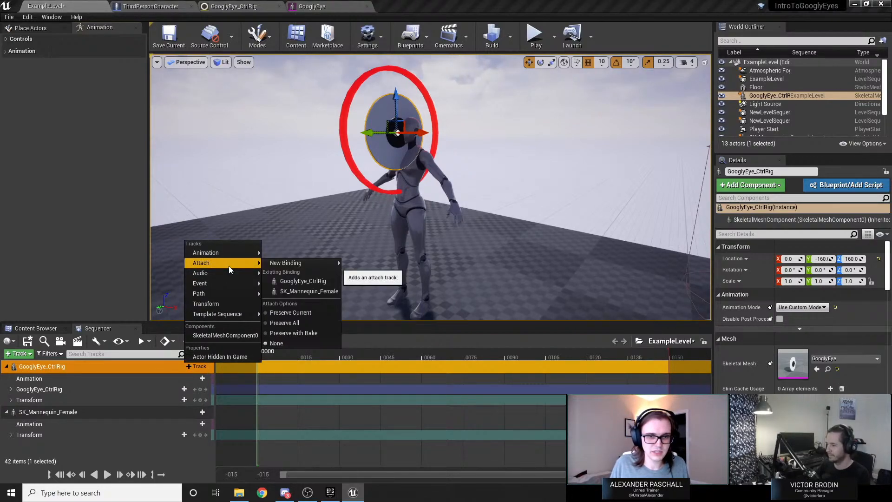
pyautogui.click(304, 293)
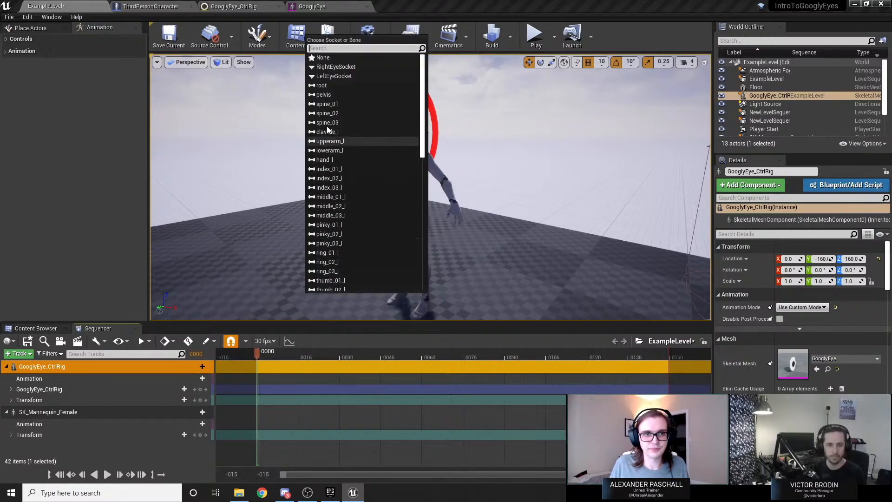
pyautogui.click(336, 66)
# Set the attached googly eye's Y and Z location to 0 so that it sits at the right eye socket.
pyautogui.moveTo(354, 199); pyautogui.dragTo(355, 199, button='right')
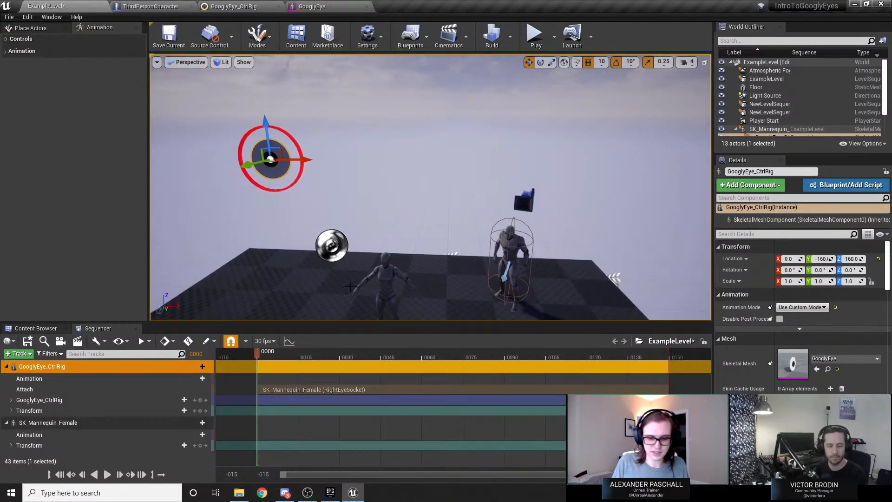
pyautogui.click(819, 259)
pyautogui.write('0')
pyautogui.press('Tab')
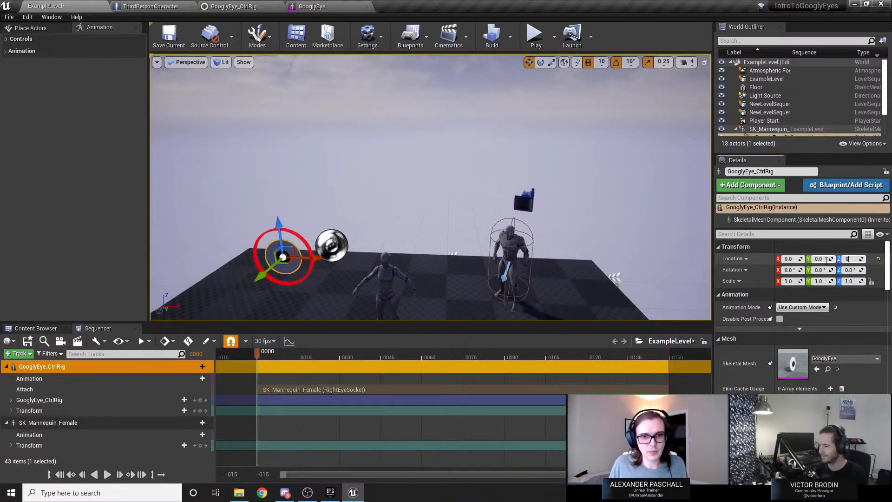
pyautogui.write('0')
pyautogui.press('Return')
pyautogui.moveTo(679, 282); pyautogui.dragTo(679, 282, button='right')
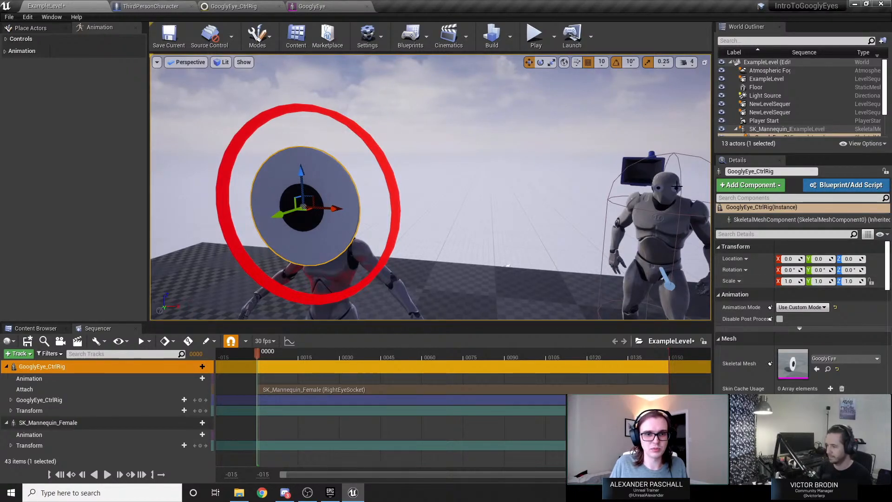
# Inspect the ThirdPersonCharacter blueprint's event graph and construction script to see how the eye control rigs are mapped, and return to ExampleLevel.
pyautogui.click(650, 213)
pyautogui.click(151, 6)
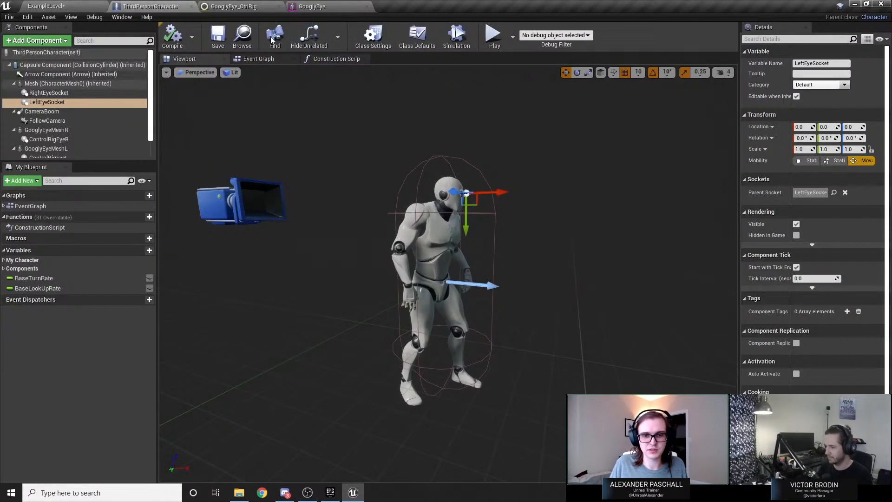
pyautogui.click(278, 61)
pyautogui.rightClick(507, 285)
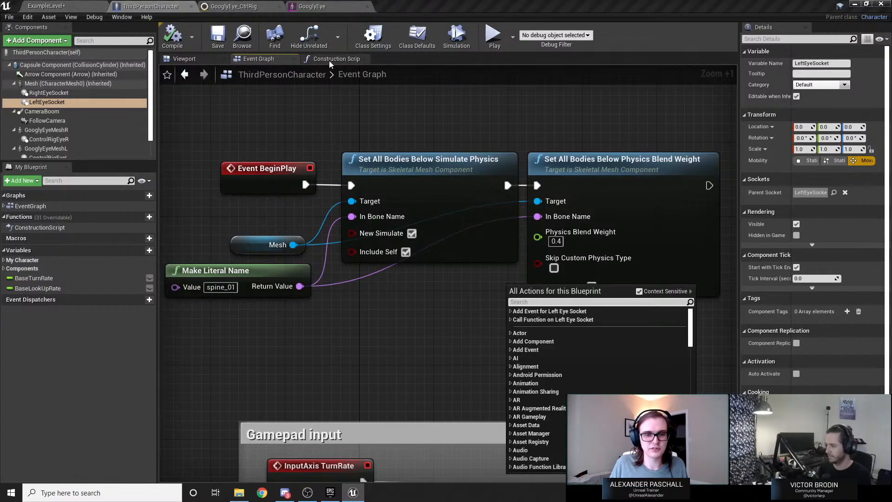
pyautogui.click(331, 62)
pyautogui.moveTo(377, 414); pyautogui.dragTo(454, 362, button='right')
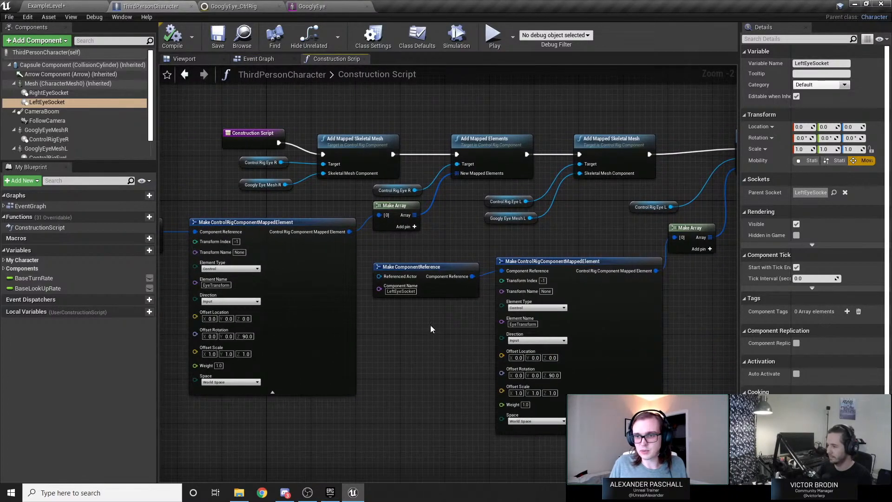
pyautogui.click(46, 6)
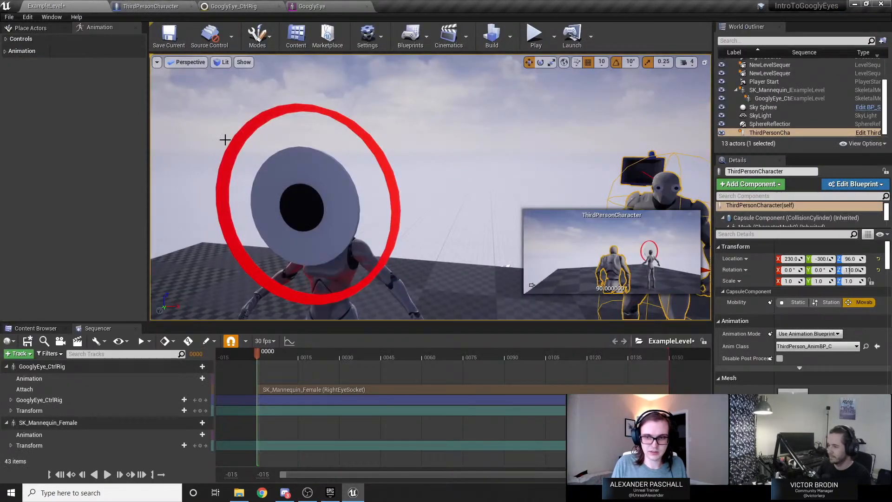
pyautogui.click(788, 282)
pyautogui.write('.1')
pyautogui.press('Tab')
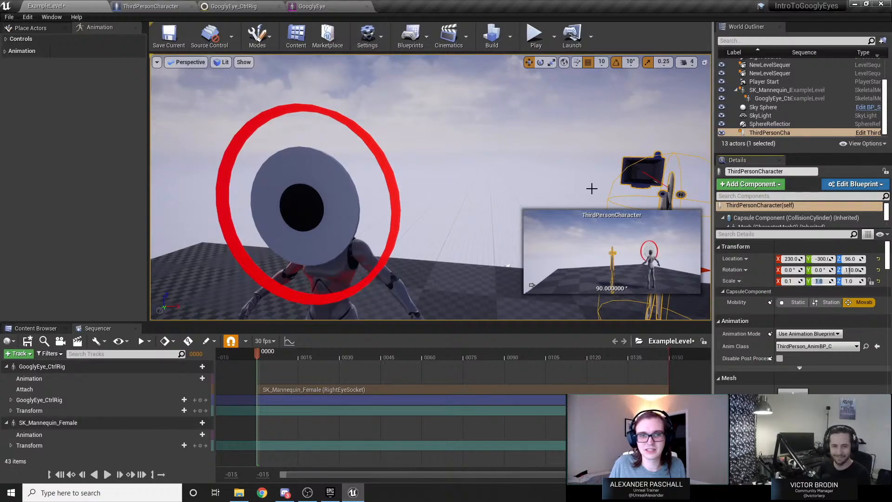
pyautogui.click(560, 166)
pyautogui.hotkey('ctrl', 'z')
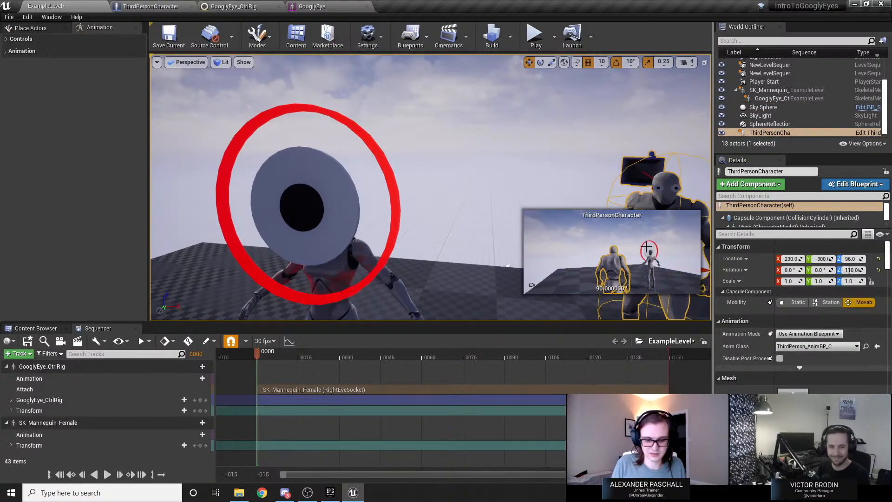
pyautogui.hotkey('ctrl', 'z')
pyautogui.hotkey('ctrl', 'z')
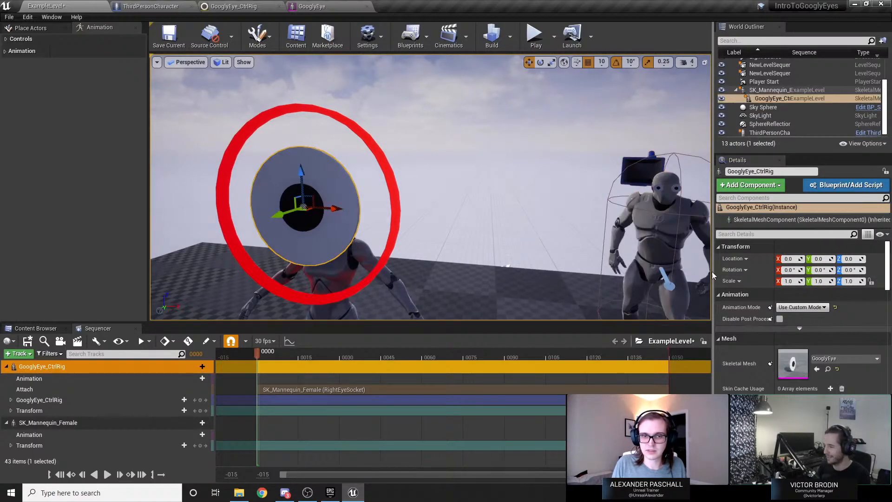
# Set the scale of the attached GooglyEye_CtrlRig actor to 0.3 on the X, Y and Z axes.
pyautogui.click(788, 281)
pyautogui.write('0.3')
pyautogui.press('Tab')
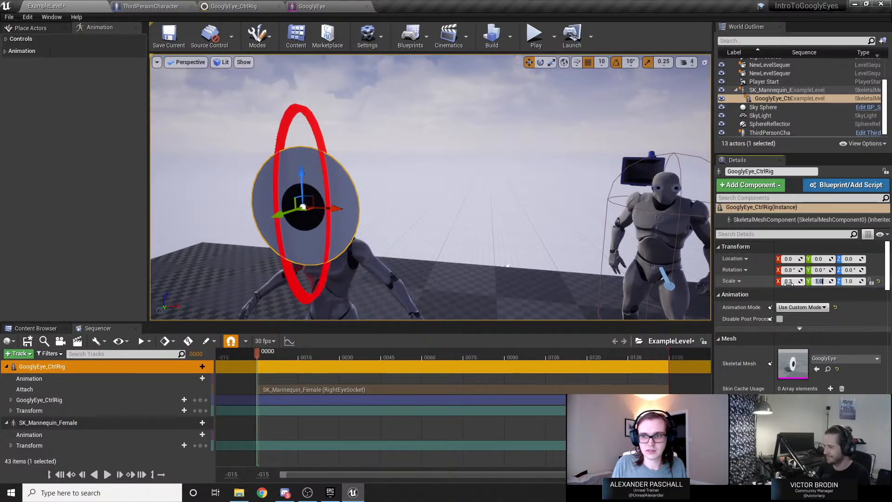
pyautogui.write('0.3')
pyautogui.press('Tab')
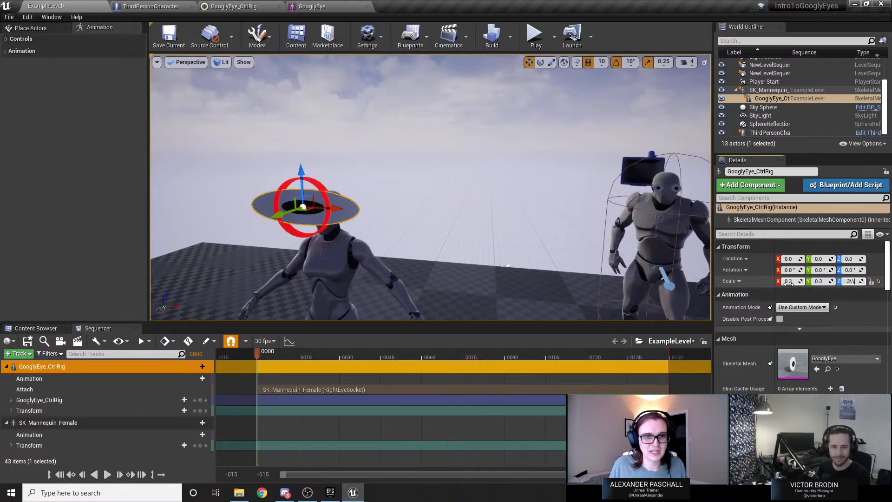
pyautogui.write('0.3')
pyautogui.press('Return')
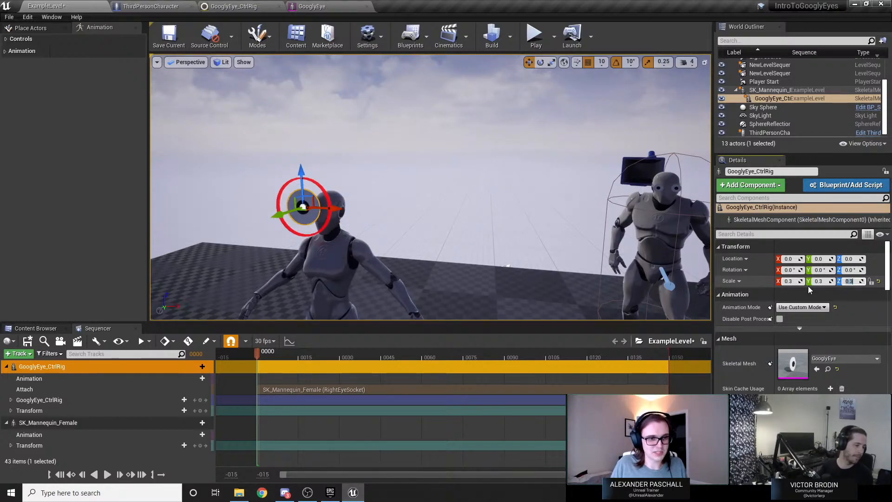
# Stretch the RightEyeSocket attach section to start before frame 0 and end past frame 150, and play the sequence to check it.
pyautogui.moveTo(374, 265)
pyautogui.mouseDown(button='right')
pyautogui.moveTo(366, 258)
pyautogui.moveTo(386, 258)
pyautogui.mouseUp(button='right')
pyautogui.press('w')
pyautogui.press('s')
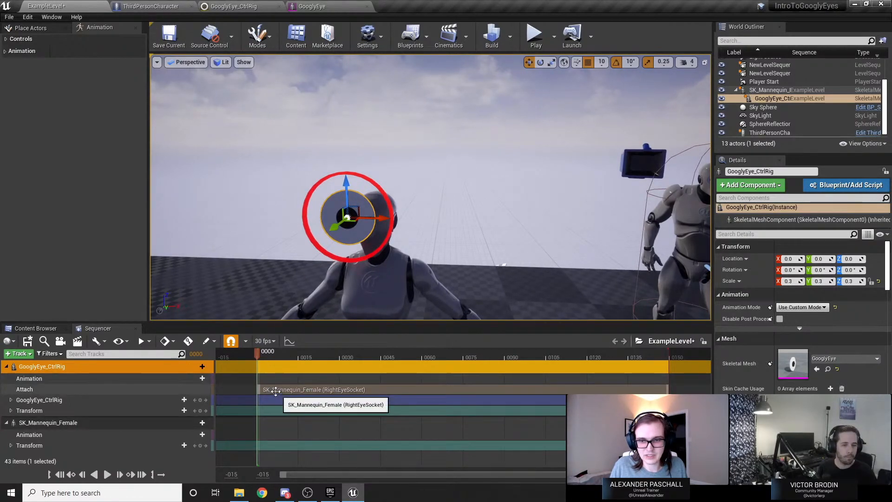
pyautogui.moveTo(273, 391); pyautogui.dragTo(264, 391)
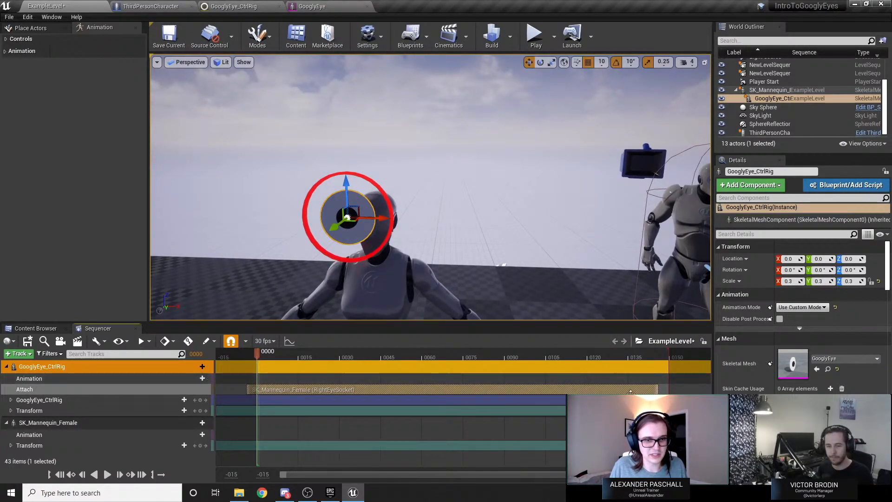
pyautogui.moveTo(657, 389); pyautogui.dragTo(691, 389)
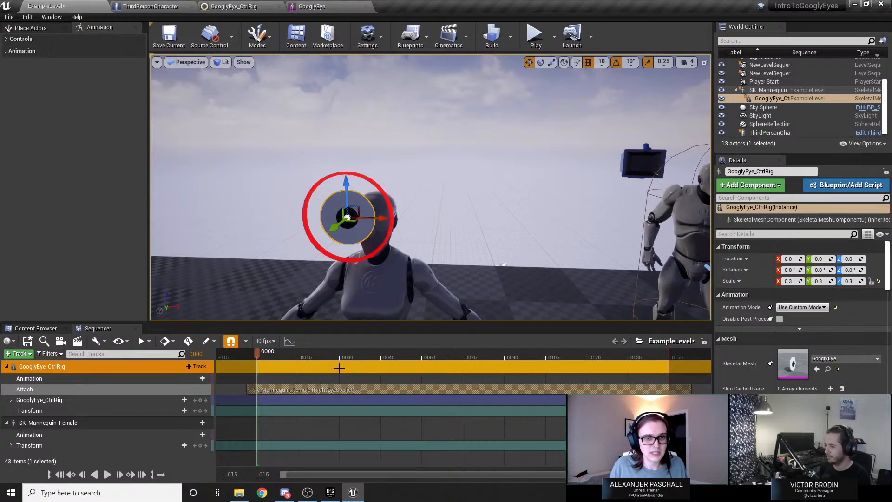
pyautogui.press('space')
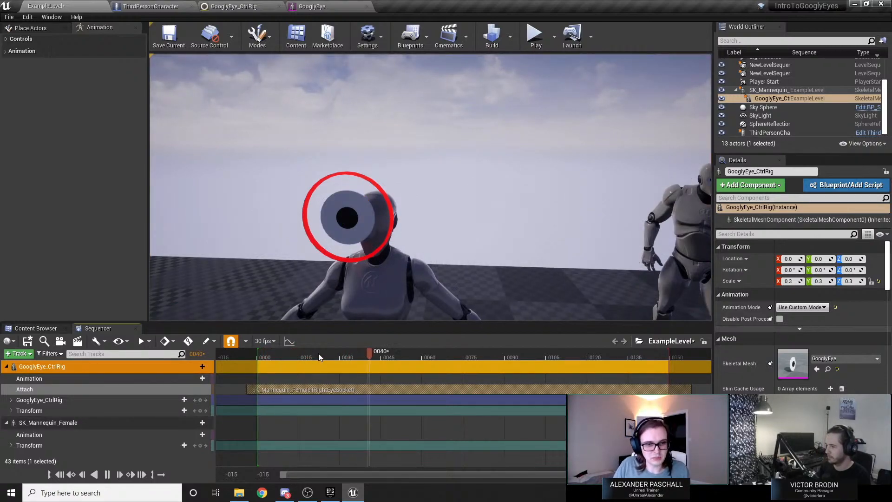
pyautogui.press('space')
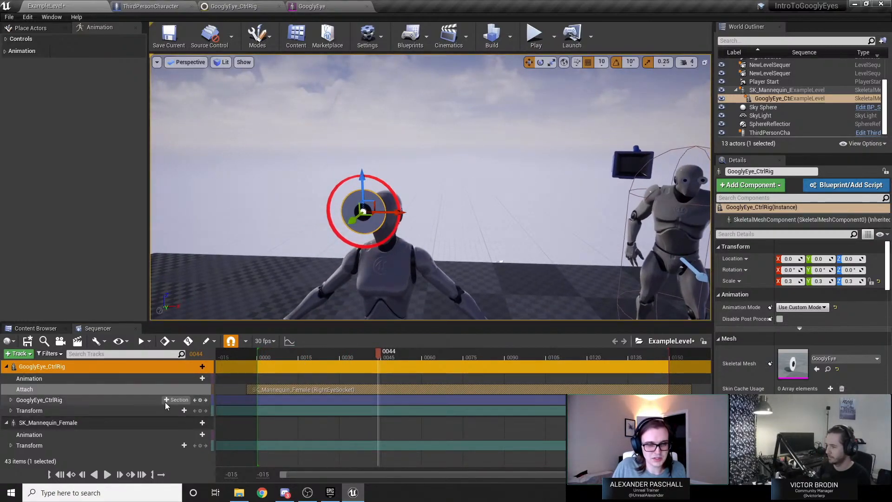
# Add the ThirdPersonIdle animation to SK_Mannequin_Female, starting at frame 0 and extended almost to the end of the sequence.
pyautogui.click(199, 436)
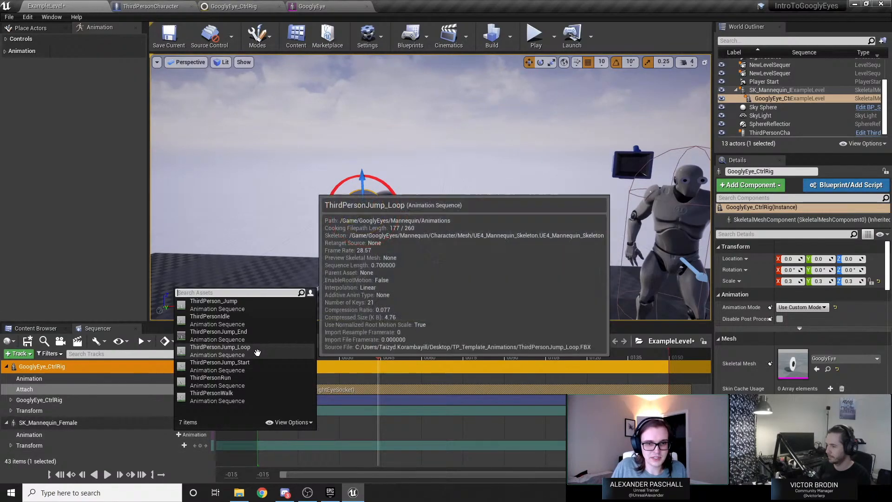
pyautogui.click(255, 320)
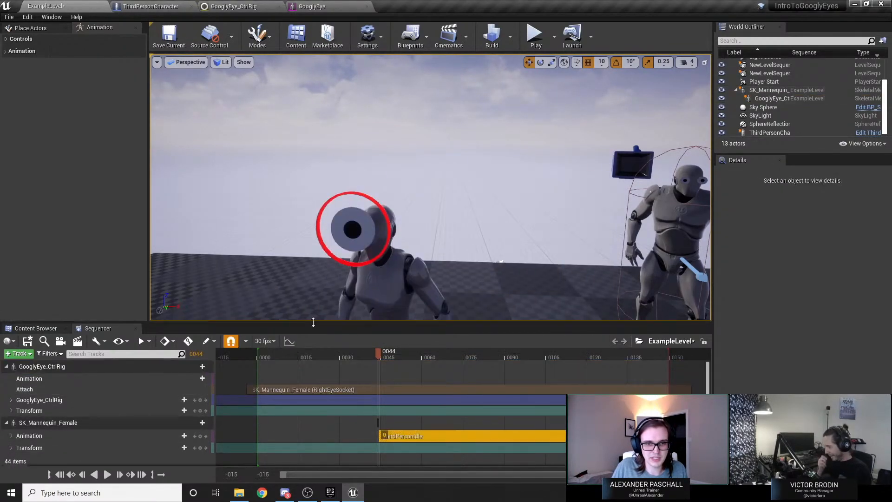
pyautogui.moveTo(386, 356); pyautogui.dragTo(304, 357)
pyautogui.moveTo(434, 437); pyautogui.dragTo(312, 437)
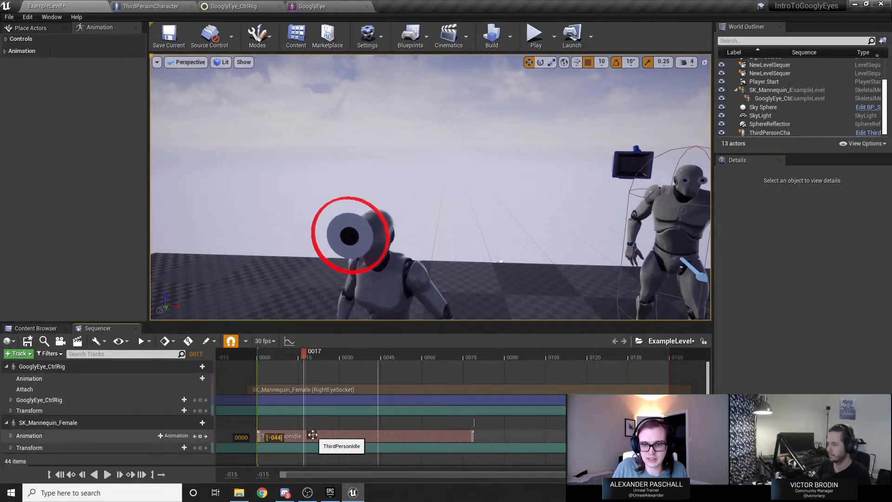
pyautogui.moveTo(471, 437); pyautogui.dragTo(653, 437)
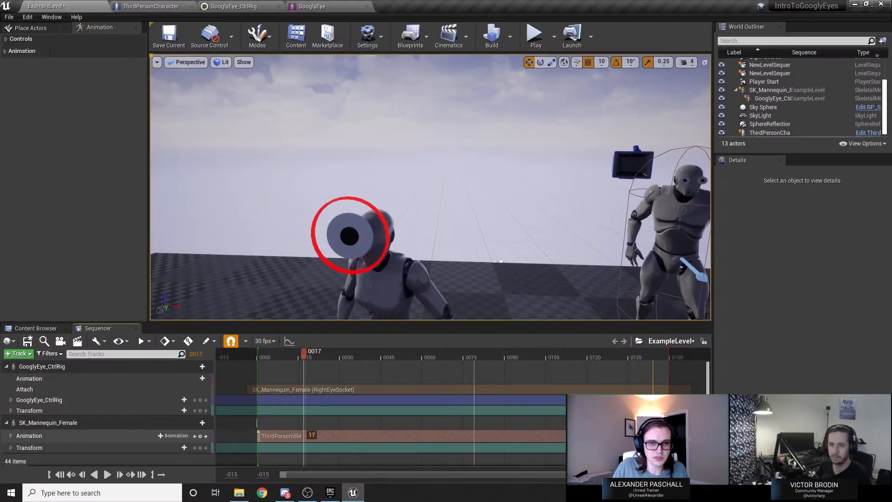
# Play the sequence from the start to check that the googly eye follows the idle animation.
pyautogui.click(263, 357)
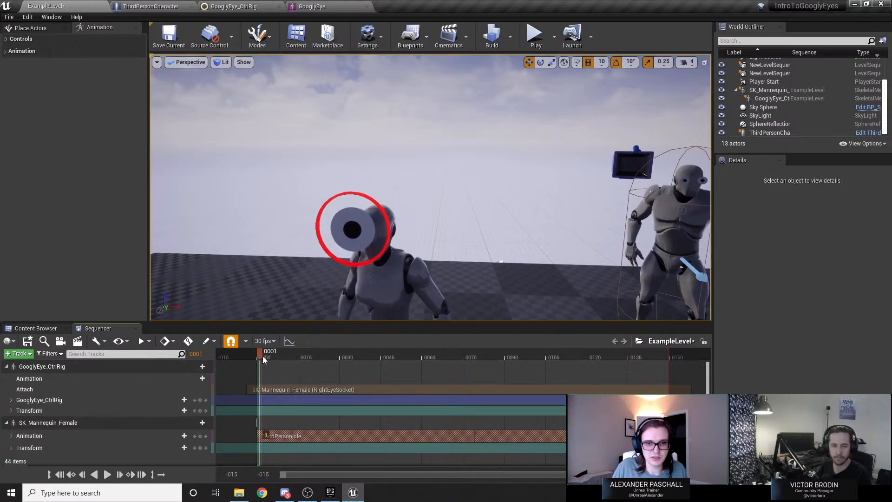
pyautogui.press('space')
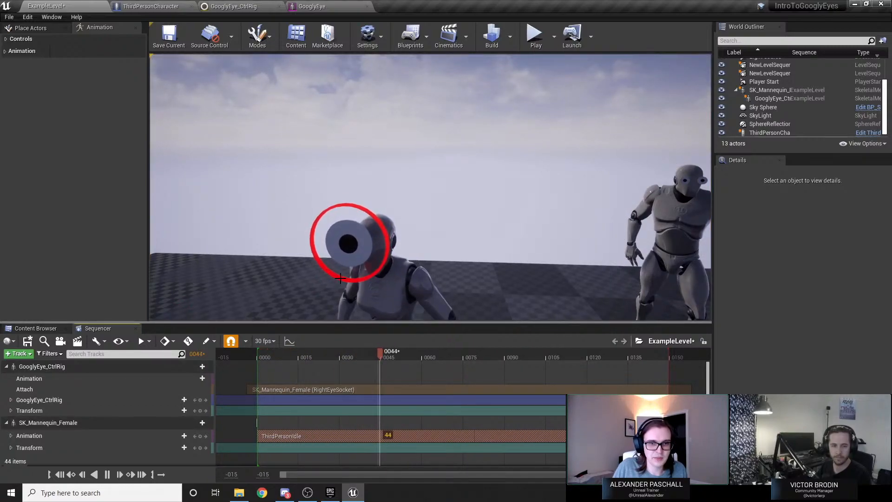
pyautogui.moveTo(343, 357); pyautogui.dragTo(263, 360)
# Select the googly eye's EyeTransform control, check its motion along the timeline, and key it at frame 0.
pyautogui.click(328, 256)
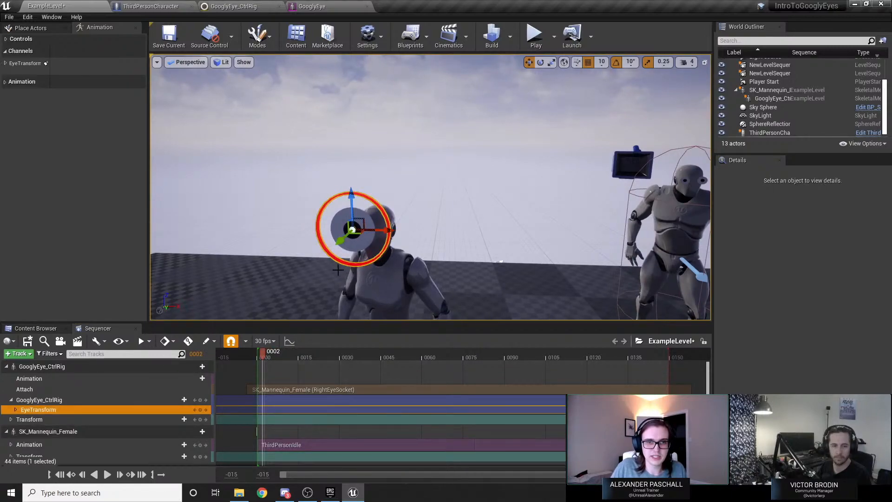
pyautogui.moveTo(327, 290); pyautogui.dragTo(327, 290, button='right')
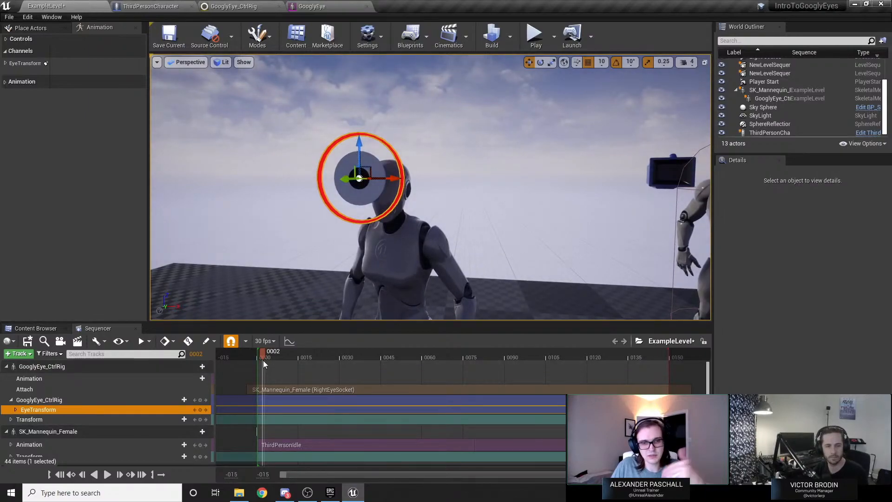
pyautogui.moveTo(263, 360); pyautogui.dragTo(350, 352)
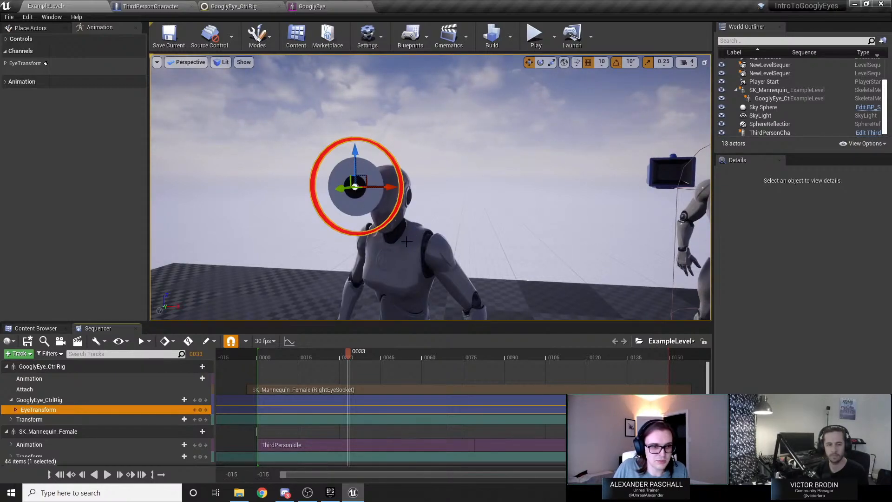
pyautogui.moveTo(354, 350); pyautogui.dragTo(264, 350)
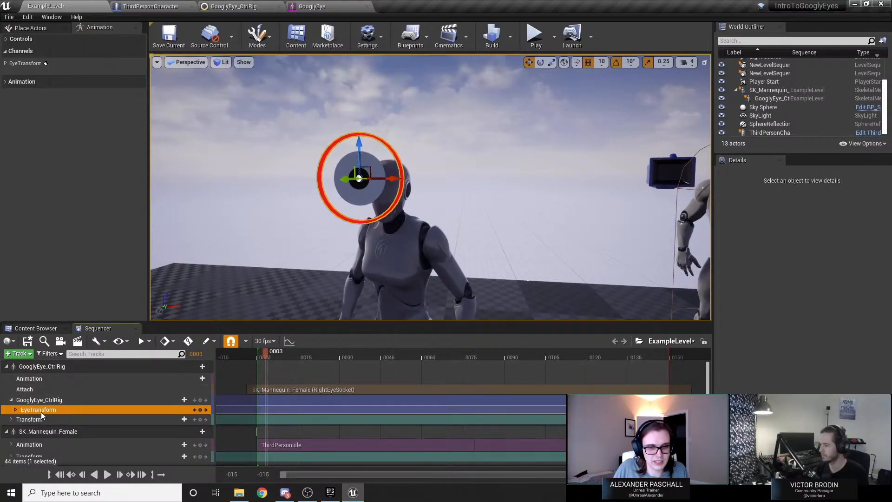
pyautogui.click(260, 356)
# Turn off grid and rotation snapping, and lower the EyeTransform control slightly at frame 19 to key the new position.
pyautogui.moveTo(260, 356); pyautogui.dragTo(310, 356)
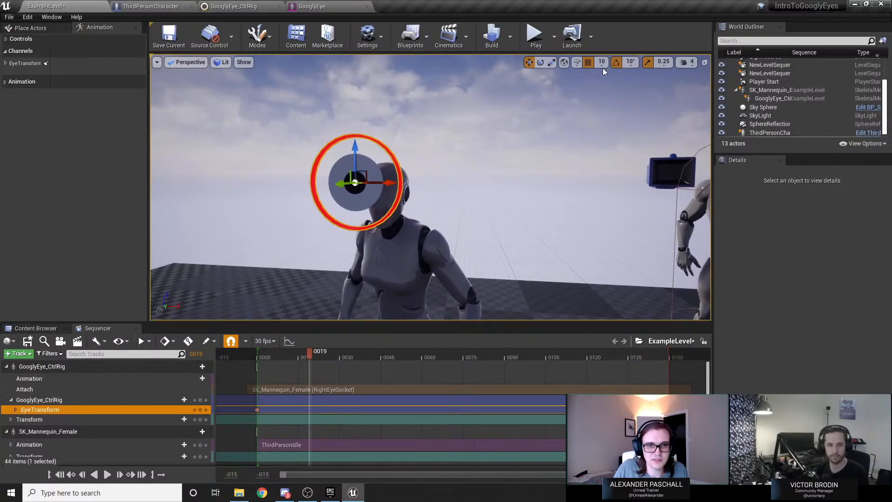
pyautogui.click(588, 62)
pyautogui.click(616, 62)
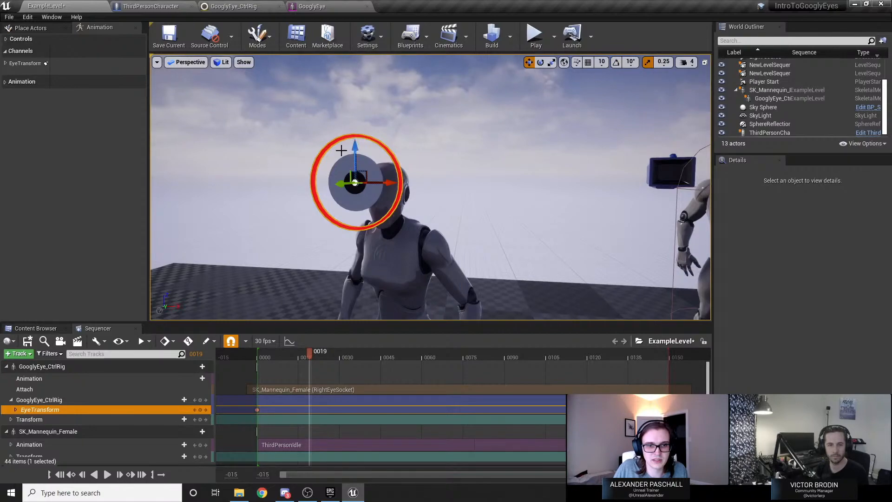
pyautogui.moveTo(356, 151); pyautogui.dragTo(357, 158)
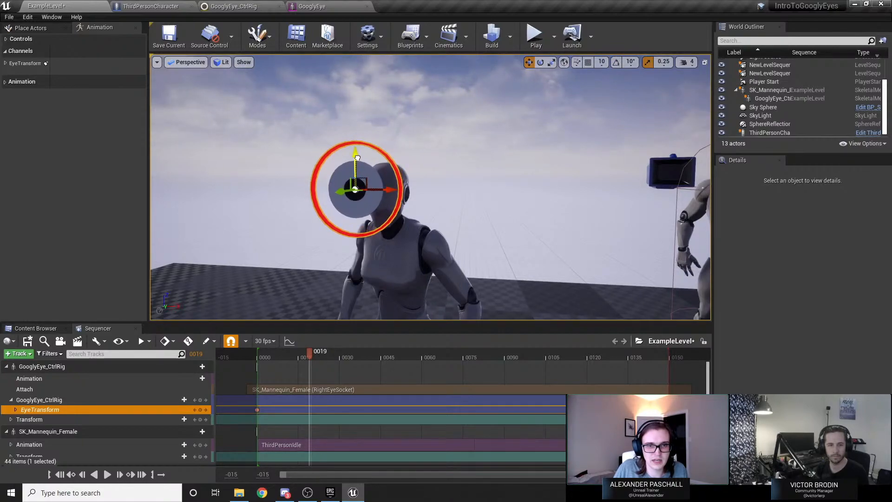
# Play and scrub the sequence across the two EyeTransform keys to check the eye's animated movement.
pyautogui.moveTo(311, 354); pyautogui.dragTo(270, 381)
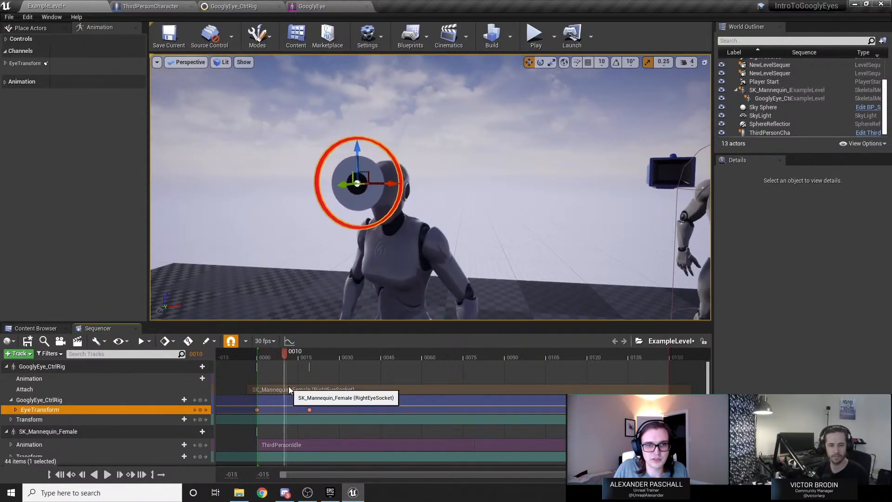
pyautogui.press('space')
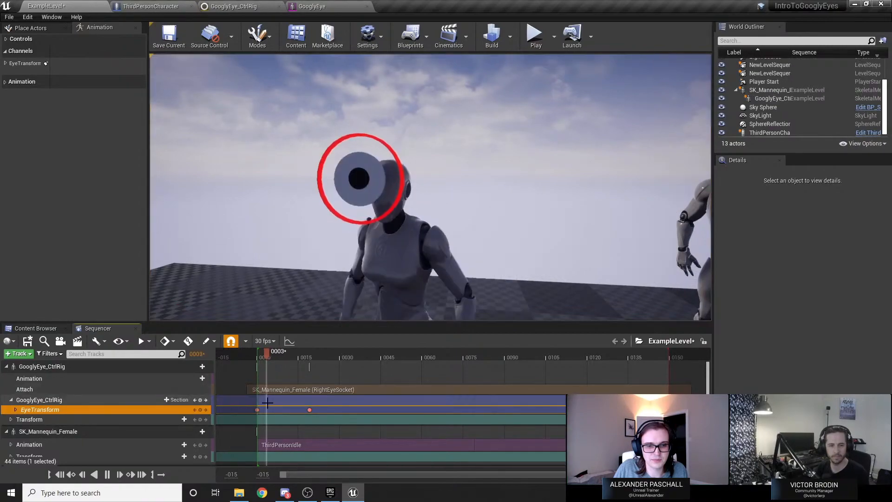
pyautogui.press('space')
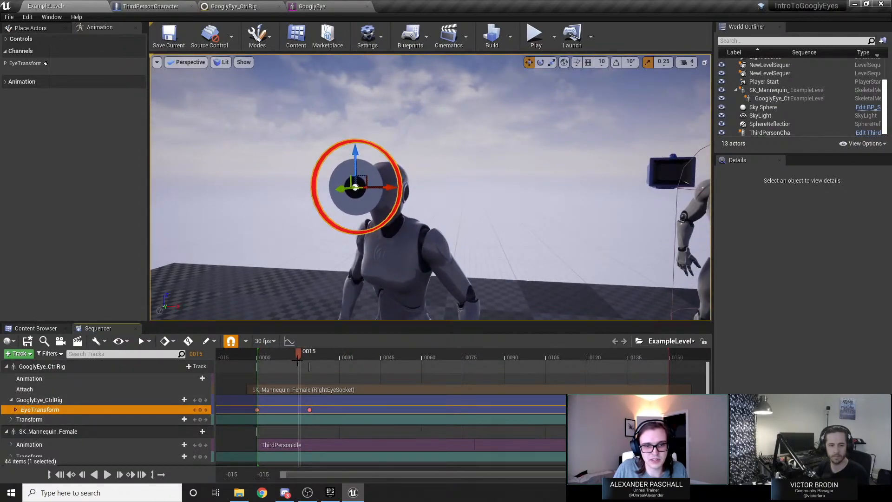
pyautogui.click(265, 354)
pyautogui.moveTo(264, 354); pyautogui.dragTo(349, 360)
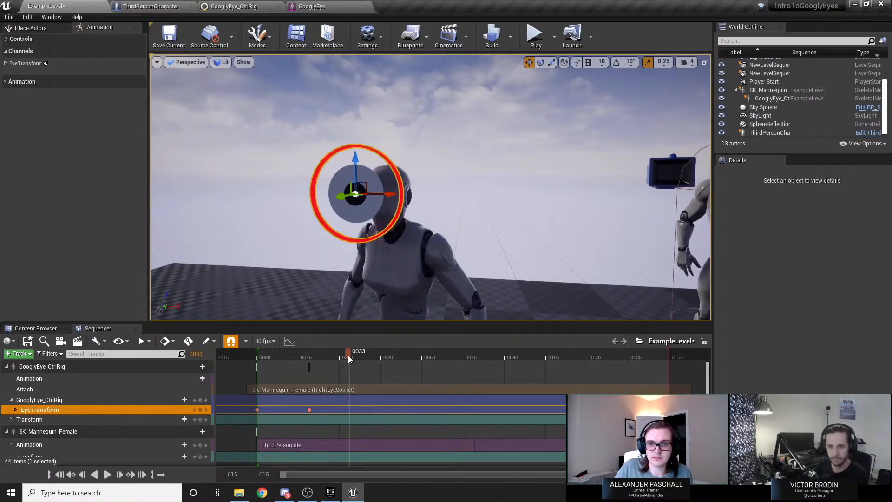
# Examine the ThirdPersonCharacter actor with its two blueprint-driven googly eyes, selecting it in the level.
pyautogui.moveTo(349, 270)
pyautogui.mouseDown(button='right')
pyautogui.moveTo(418, 270)
pyautogui.moveTo(352, 280)
pyautogui.mouseUp(button='right')
pyautogui.press('s')
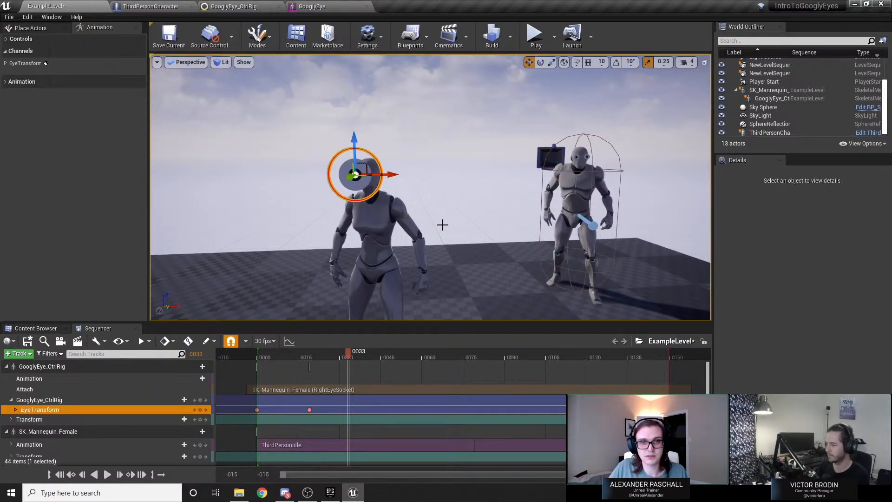
pyautogui.moveTo(430, 186); pyautogui.dragTo(567, 187, button='right')
pyautogui.moveTo(493, 223); pyautogui.dragTo(493, 223, button='right')
pyautogui.press('a')
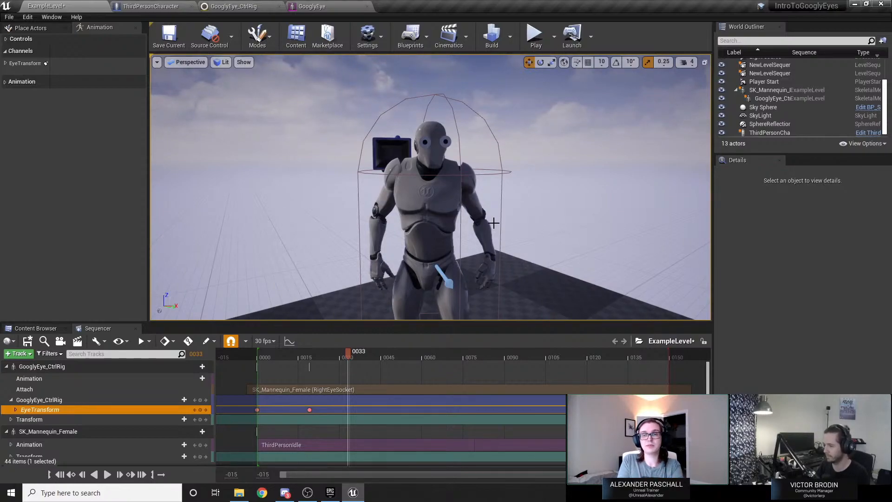
pyautogui.click(408, 211)
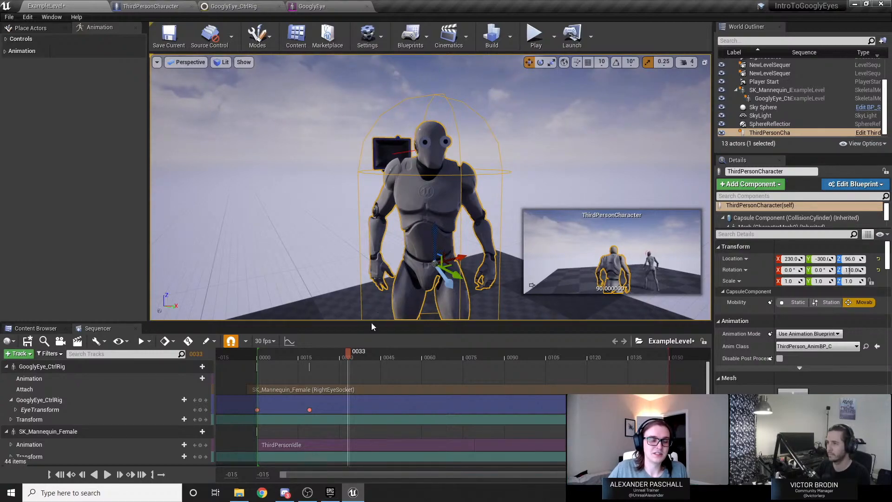
# Key the googly eye's EyeTransform control at frame 39, raising it well above its previous position beside the mannequin's head.
pyautogui.moveTo(351, 356); pyautogui.dragTo(371, 360)
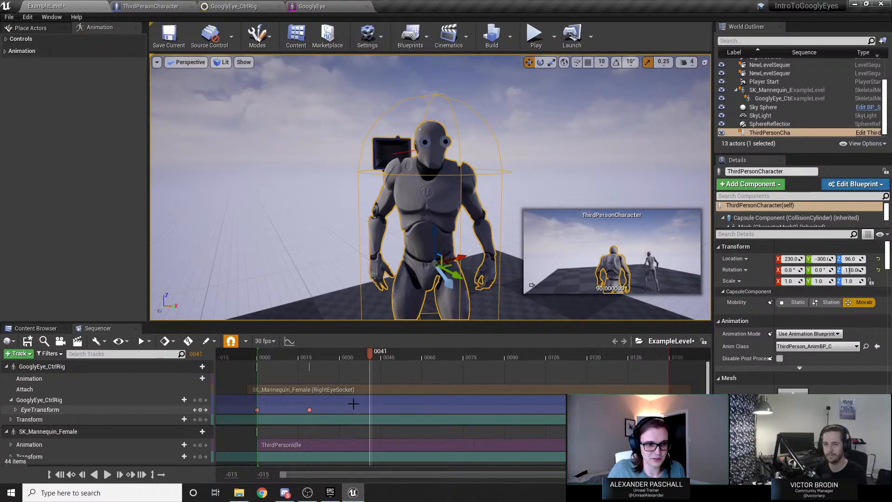
pyautogui.moveTo(369, 358); pyautogui.dragTo(364, 357)
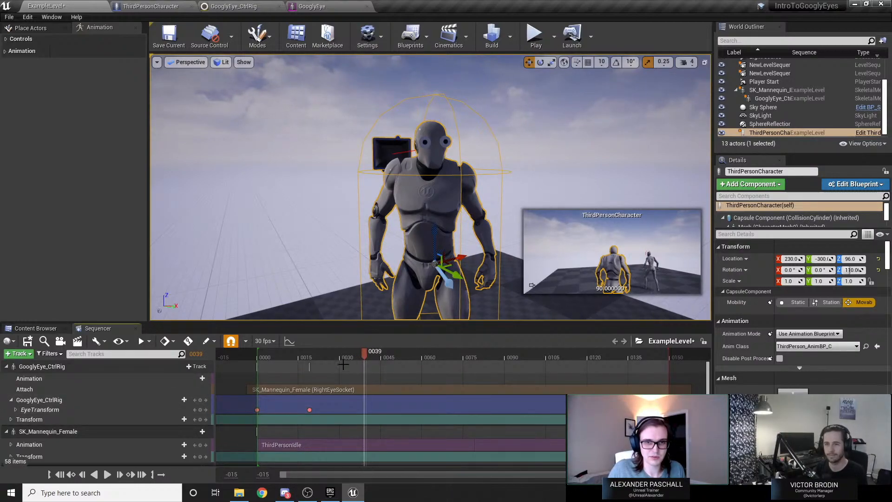
pyautogui.click(141, 410)
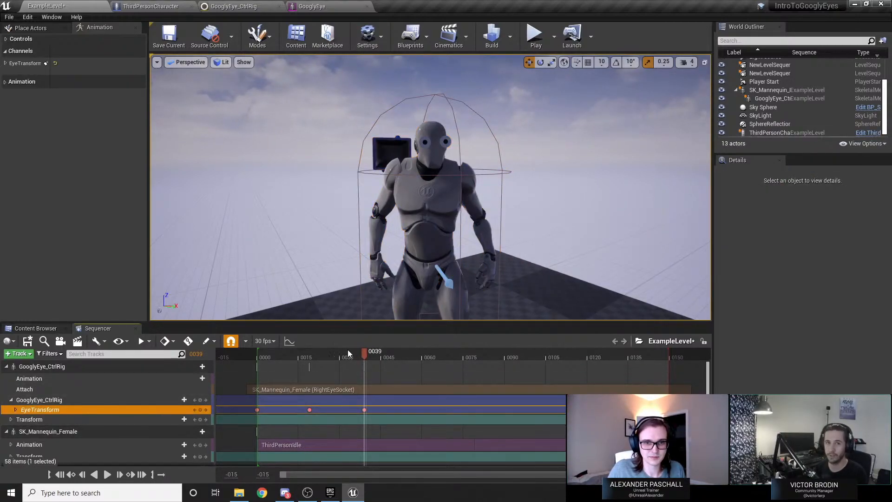
pyautogui.moveTo(364, 354); pyautogui.dragTo(334, 357)
pyautogui.moveTo(343, 278); pyautogui.dragTo(342, 278, button='right')
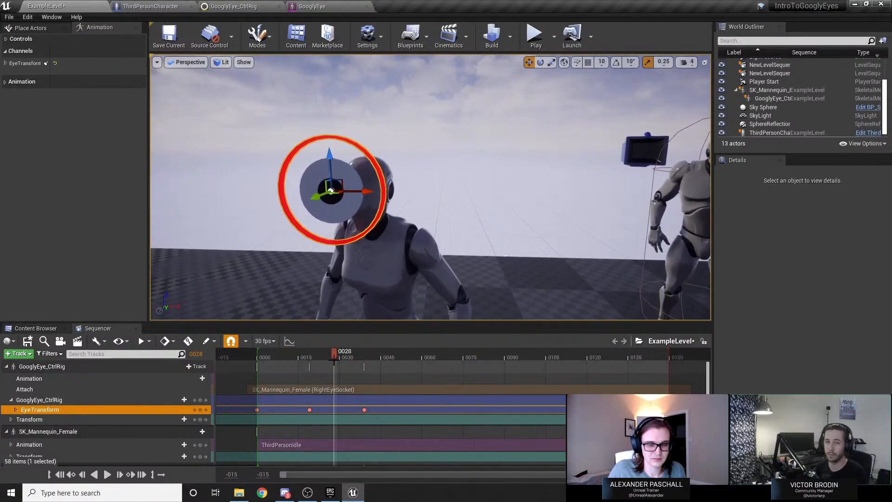
pyautogui.moveTo(334, 358); pyautogui.dragTo(365, 358)
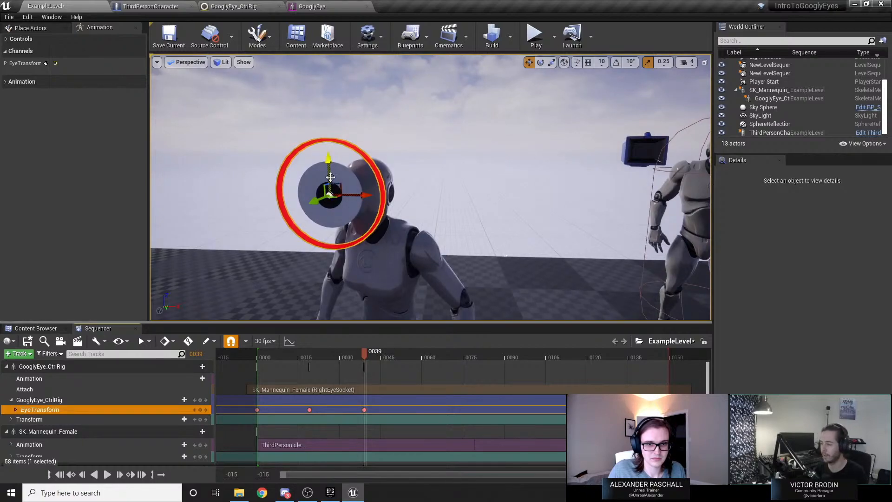
pyautogui.moveTo(330, 176); pyautogui.dragTo(326, 132)
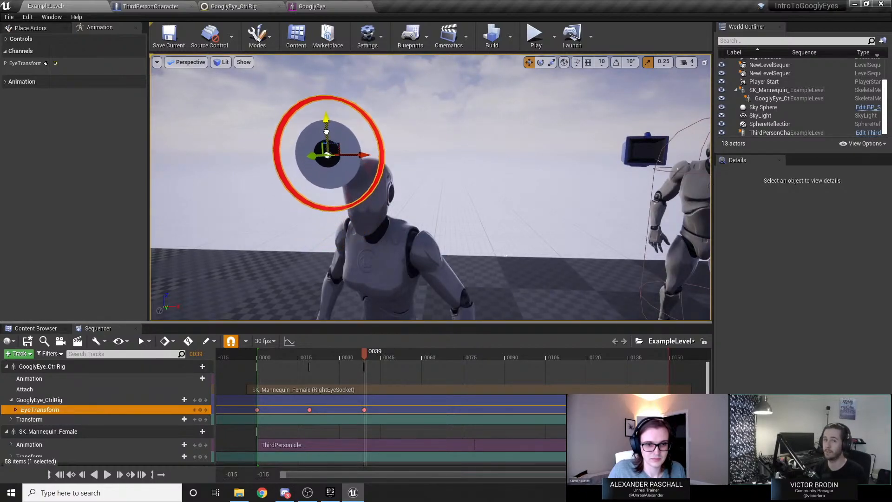
# Play and scrub the sequence from frame 0 through the three EyeTransform keys to check the eye's motion.
pyautogui.moveTo(370, 359); pyautogui.dragTo(259, 358)
pyautogui.press('space')
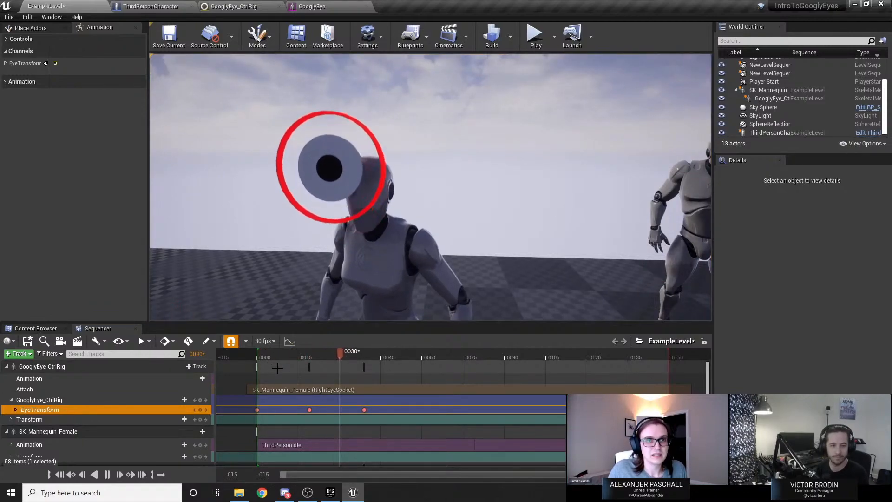
pyautogui.press('space')
pyautogui.moveTo(331, 352); pyautogui.dragTo(283, 356)
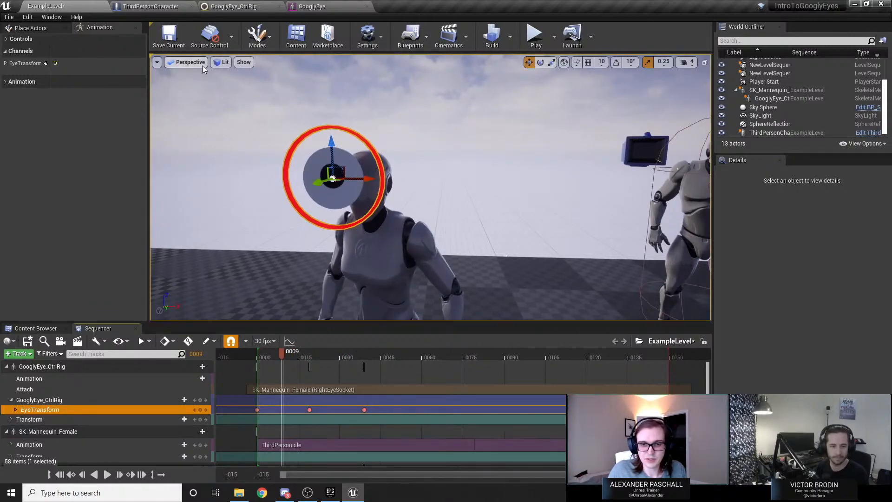
# Inspect the Verlet (Vector) node in the GooglyEye_CtrlRig graph, and return to the ExampleLevel sequence.
pyautogui.click(311, 6)
pyautogui.click(233, 7)
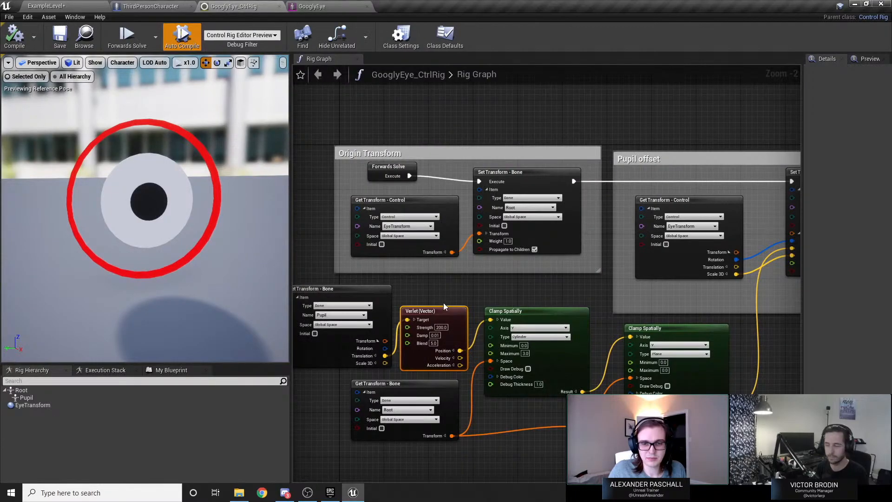
pyautogui.scroll(2, 450, 325)
pyautogui.moveTo(452, 299); pyautogui.dragTo(448, 213, button='right')
pyautogui.click(74, 7)
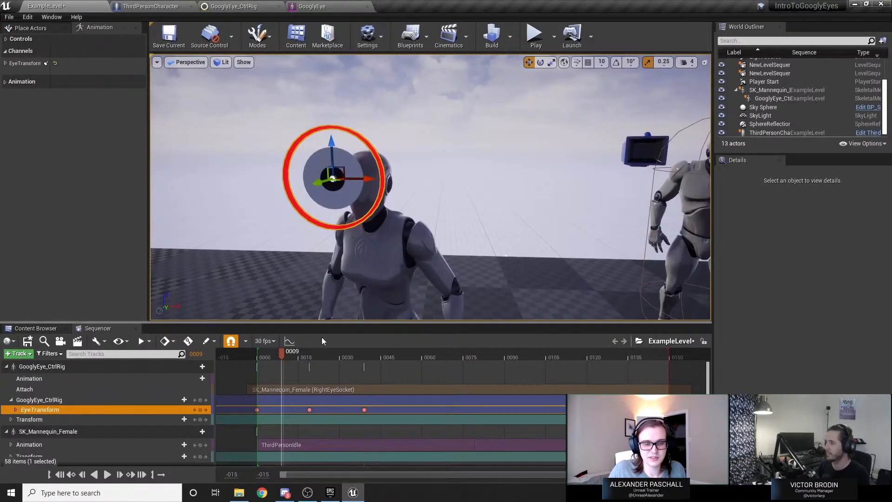
# Replay the sequence from its beginning to check how the pupil reacts to the keyed eye movement.
pyautogui.moveTo(281, 353); pyautogui.dragTo(232, 358)
pyautogui.press('space')
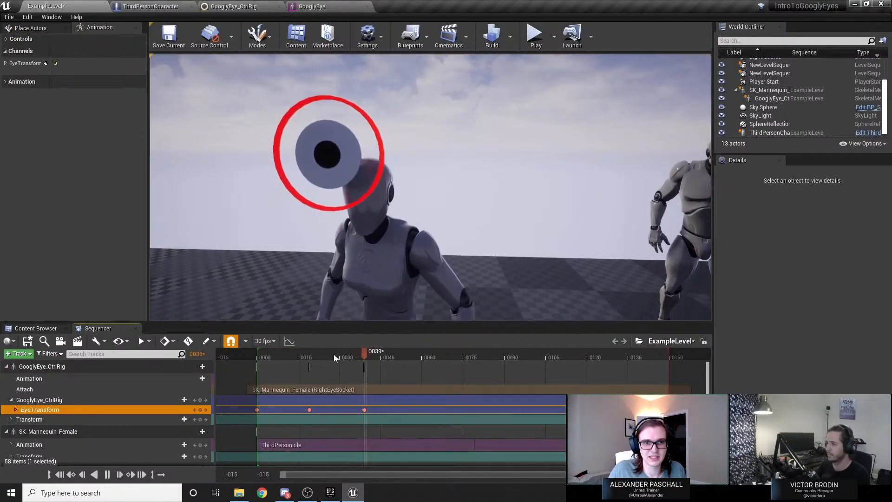
pyautogui.moveTo(334, 354); pyautogui.dragTo(277, 363)
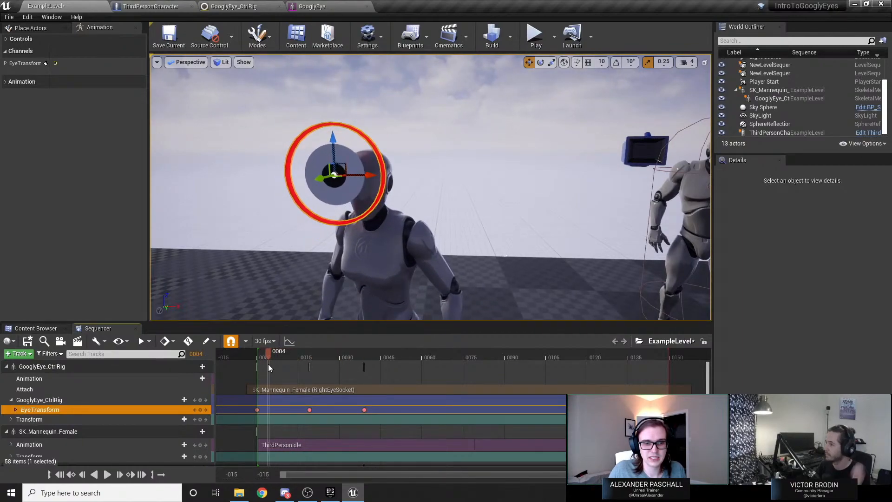
pyautogui.press('space')
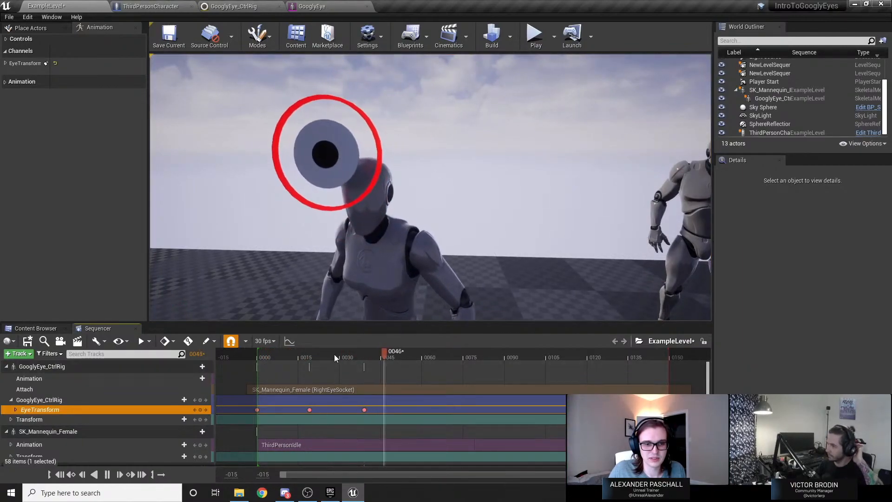
pyautogui.moveTo(334, 354); pyautogui.dragTo(262, 357)
# Retime the EyeTransform keys, moving the frame 19 key to frame 7 and the frame 39 key to frame 15.
pyautogui.press('Right')
pyautogui.press('Right')
pyautogui.press('Right')
pyautogui.press('Right')
pyautogui.press('Right')
pyautogui.press('Right')
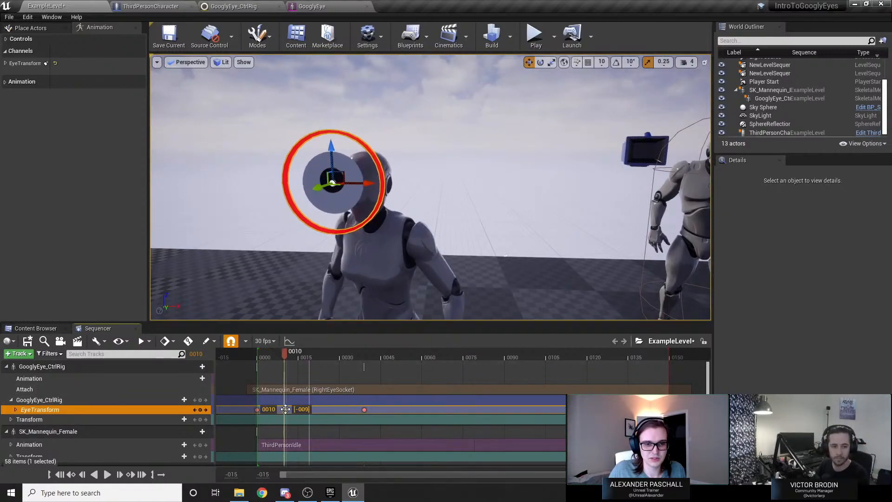
pyautogui.press('Return')
pyautogui.moveTo(364, 409); pyautogui.dragTo(298, 409)
pyautogui.moveTo(301, 355); pyautogui.dragTo(287, 356)
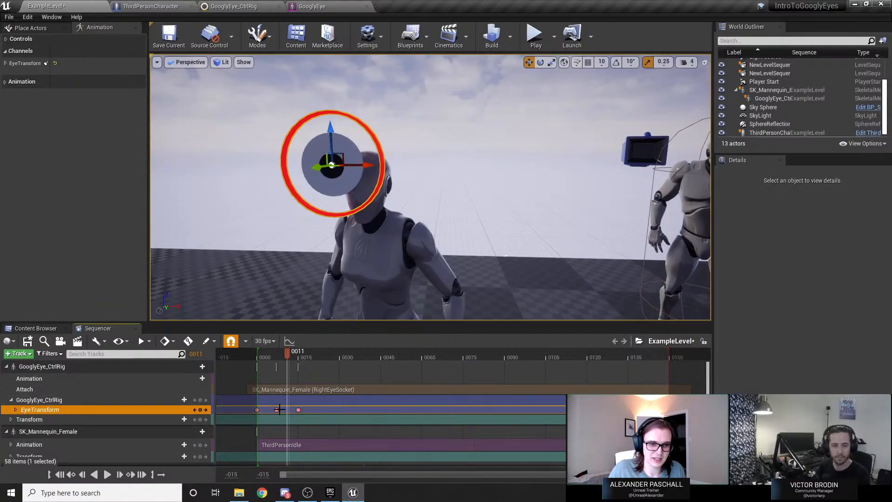
# Delete the middle EyeTransform key at frame 7 and move the raised-position key to frame 6.
pyautogui.click(277, 409)
pyautogui.press('Delete')
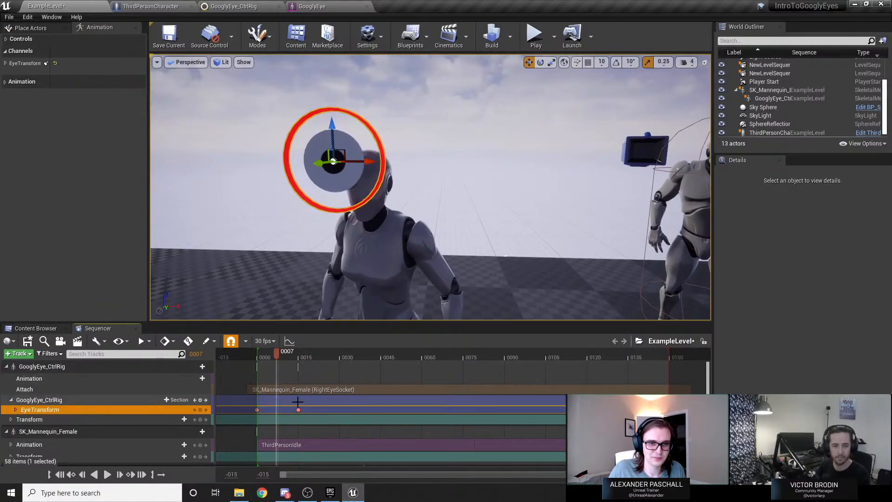
pyautogui.moveTo(299, 409); pyautogui.dragTo(278, 397)
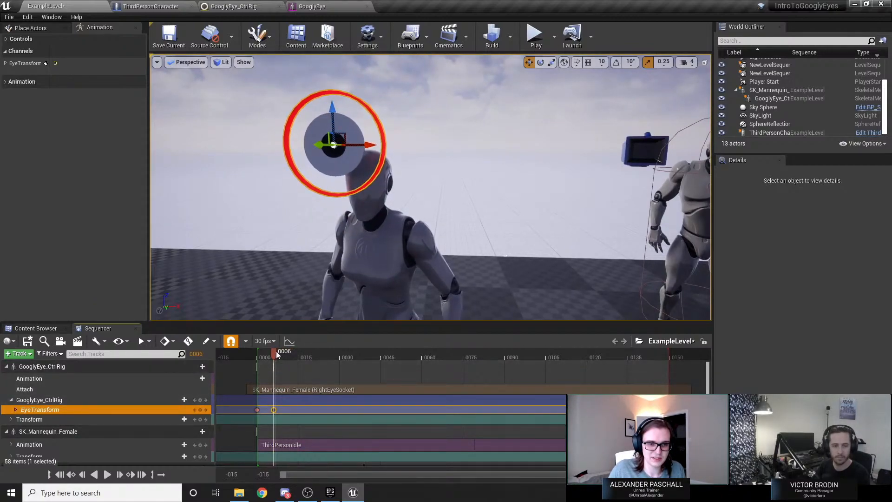
pyautogui.moveTo(276, 350)
pyautogui.mouseDown()
pyautogui.moveTo(258, 352)
pyautogui.moveTo(272, 356)
pyautogui.mouseUp()
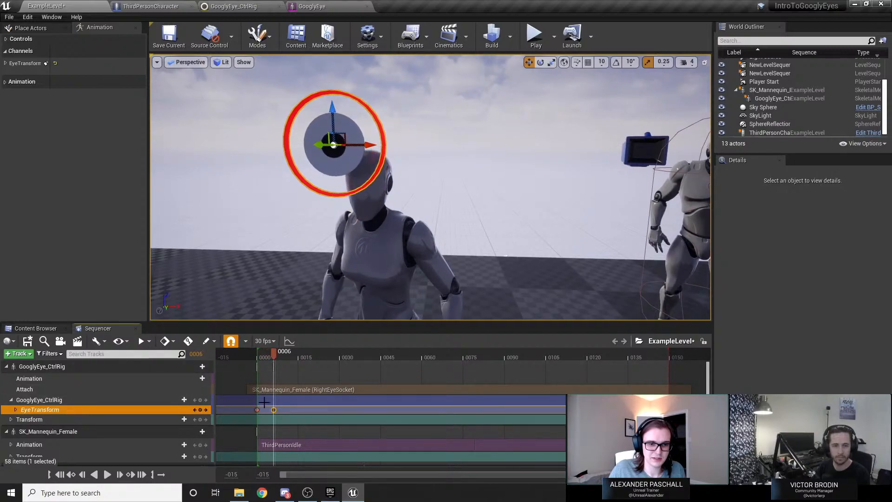
# Add a third EyeTransform key at frame 13 and play the shortened animation from frame 0.
pyautogui.click(256, 359)
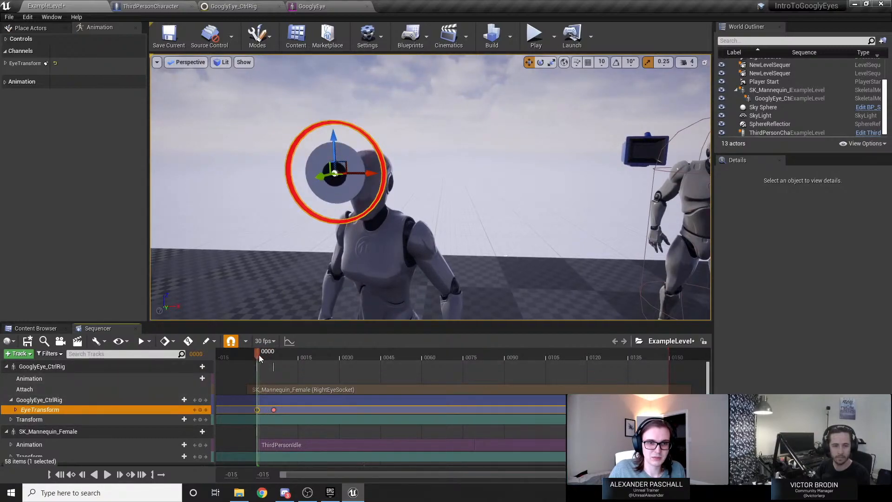
pyautogui.moveTo(259, 355); pyautogui.dragTo(294, 355)
pyautogui.press('Return')
pyautogui.click(271, 356)
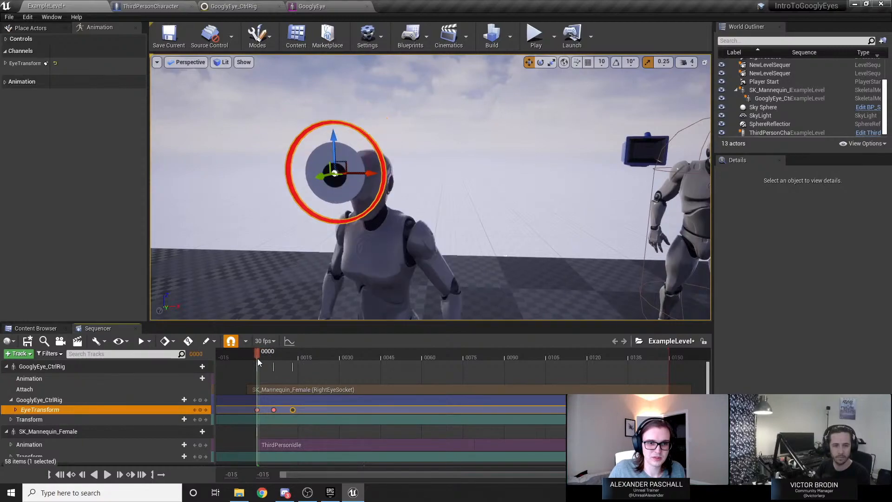
pyautogui.press('space')
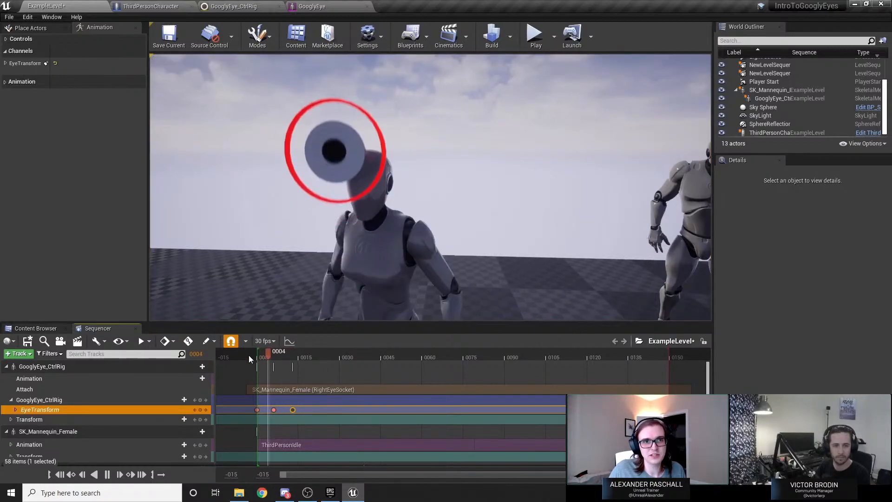
pyautogui.click(266, 353)
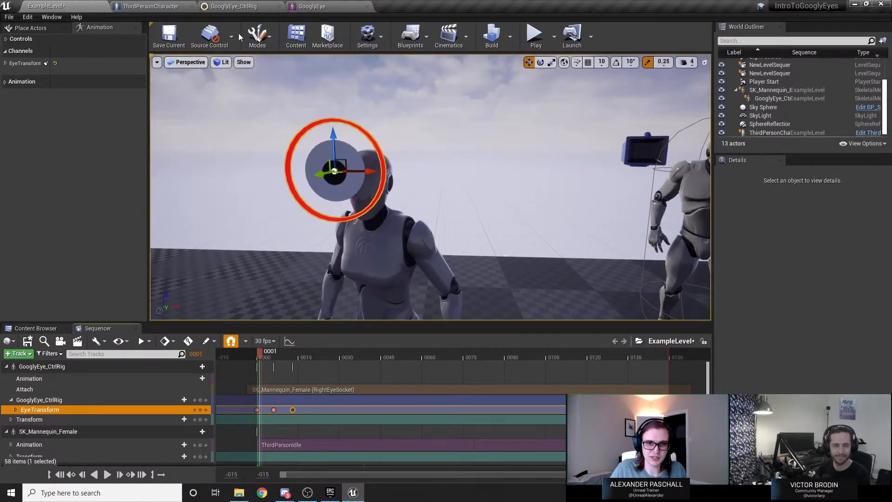
# Set the Verlet (Vector) node's Strength to 10.0 in the GooglyEye_CtrlRig graph and compile the rig.
pyautogui.click(233, 6)
pyautogui.click(478, 263)
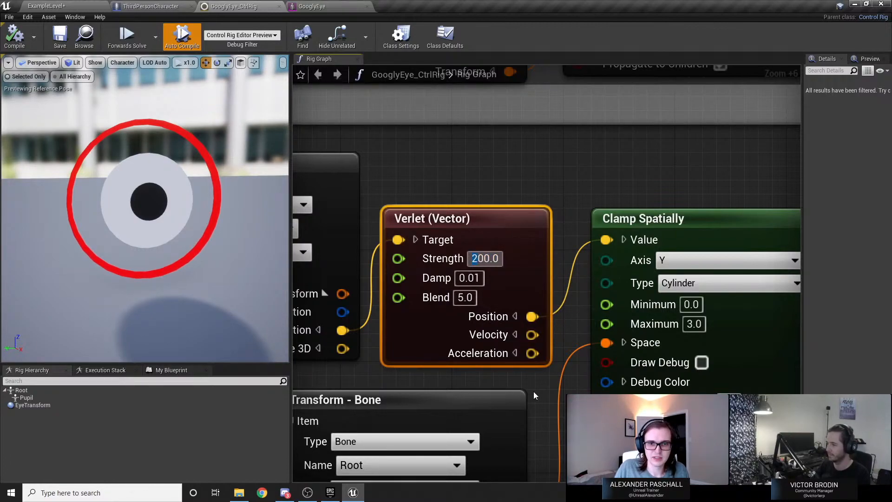
pyautogui.press('Delete')
pyautogui.press('Delete')
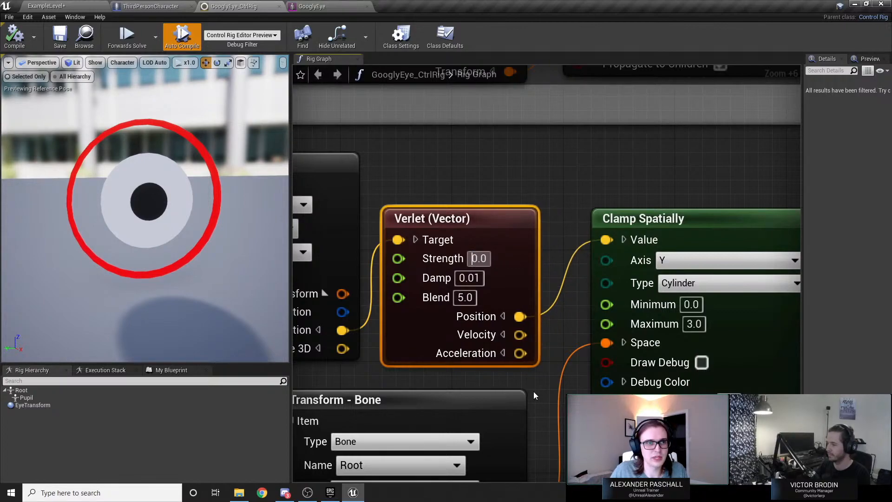
pyautogui.write('1')
pyautogui.click(498, 190)
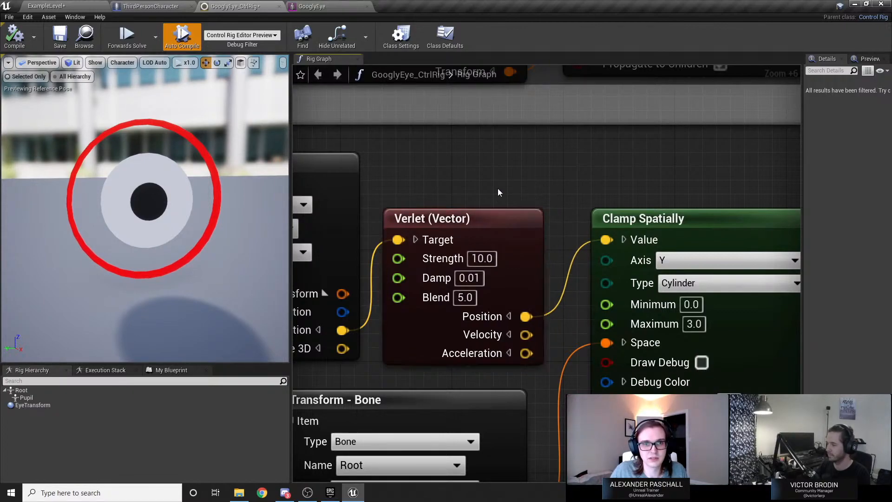
pyautogui.click(25, 34)
# Run ExampleLevel briefly in the editor and stop the simulation.
pyautogui.click(46, 6)
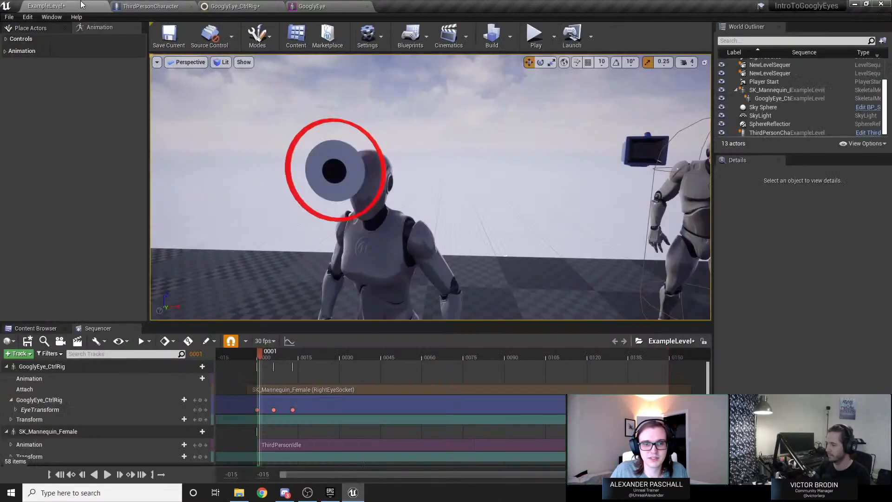
pyautogui.click(534, 39)
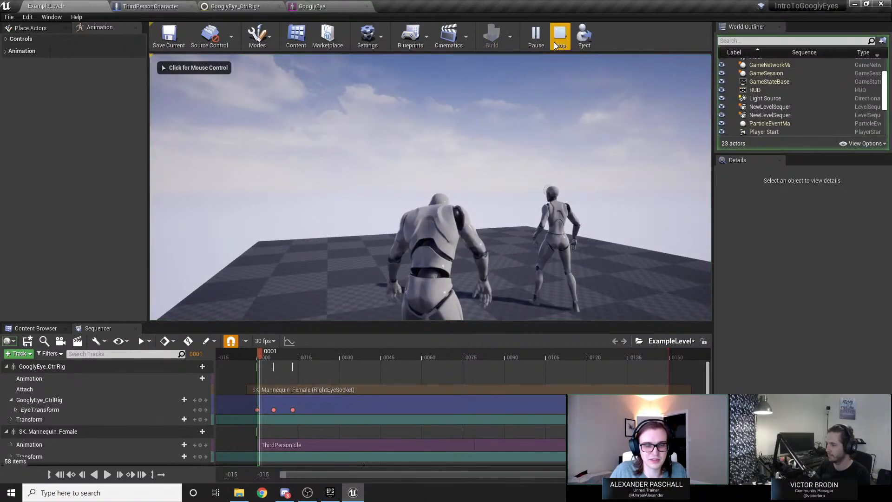
pyautogui.click(559, 35)
# Play the sequence repeatedly from frame 0 with a close view of the googly eye to judge the pupil's wobble.
pyautogui.moveTo(339, 277); pyautogui.dragTo(153, 277, button='right')
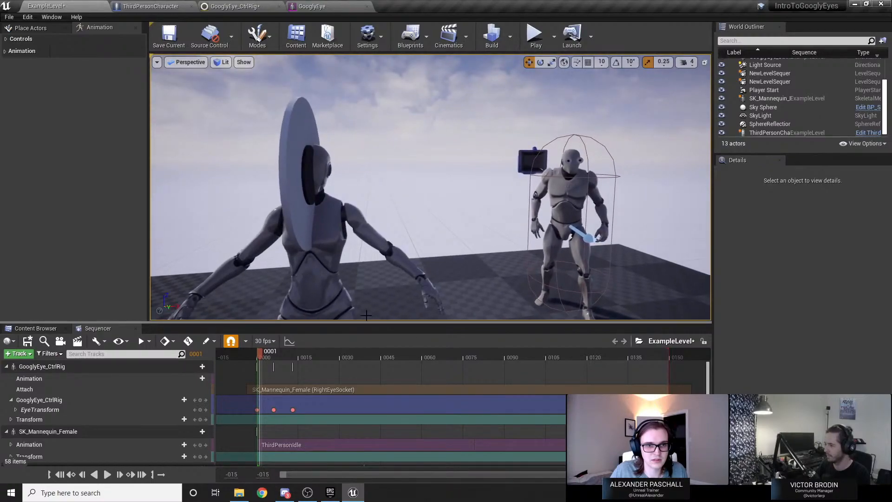
pyautogui.moveTo(279, 356); pyautogui.dragTo(257, 359)
pyautogui.press('space')
pyautogui.press('space')
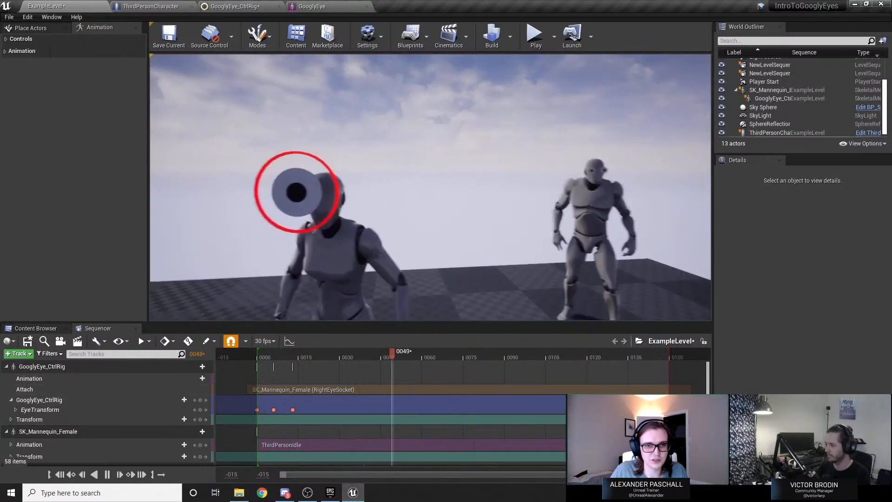
pyautogui.click(258, 353)
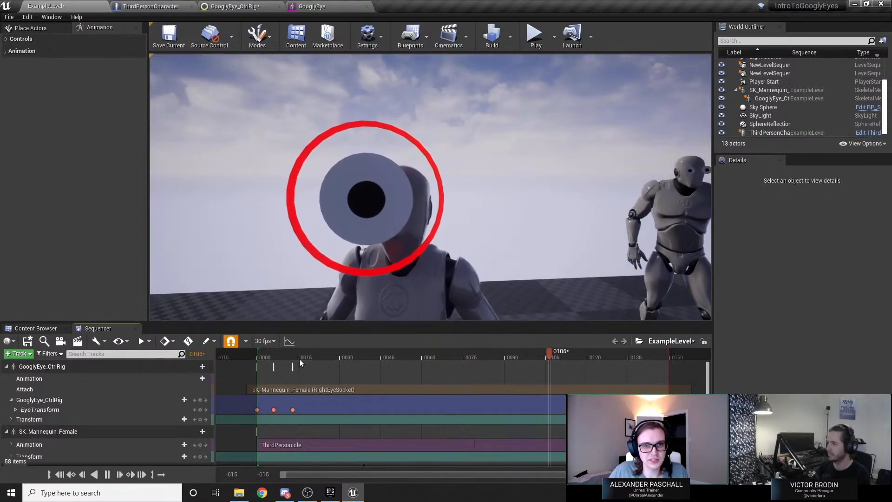
pyautogui.click(258, 352)
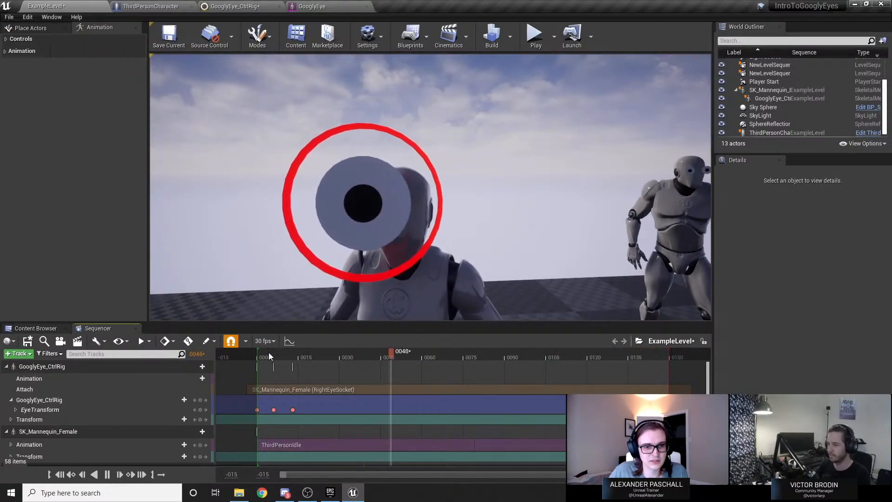
pyautogui.click(249, 353)
pyautogui.press('space')
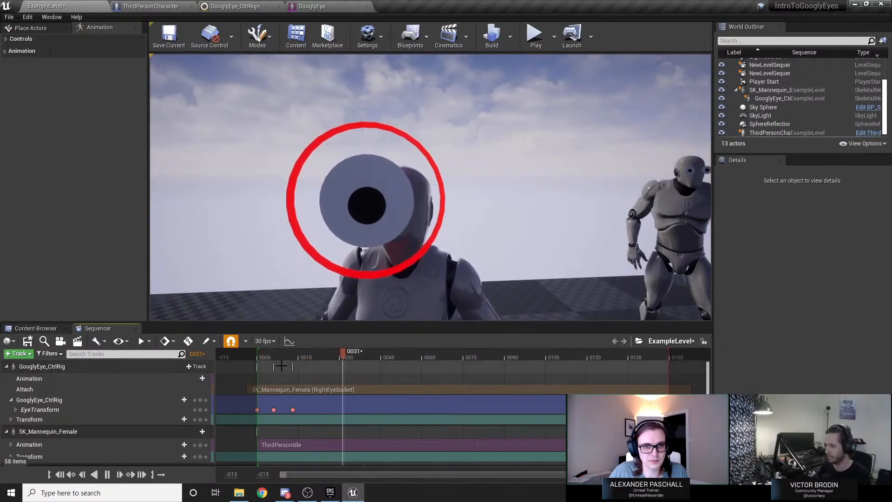
pyautogui.moveTo(302, 356); pyautogui.dragTo(275, 367)
pyautogui.click(328, 358)
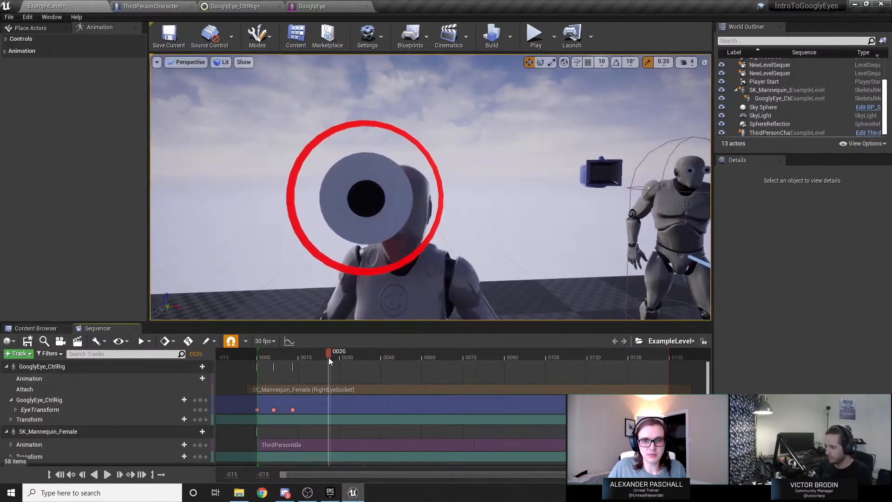
# Set the Verlet (Vector) node's Damp to 0.001 in the GooglyEye_CtrlRig graph and save the rig.
pyautogui.click(310, 6)
pyautogui.click(235, 6)
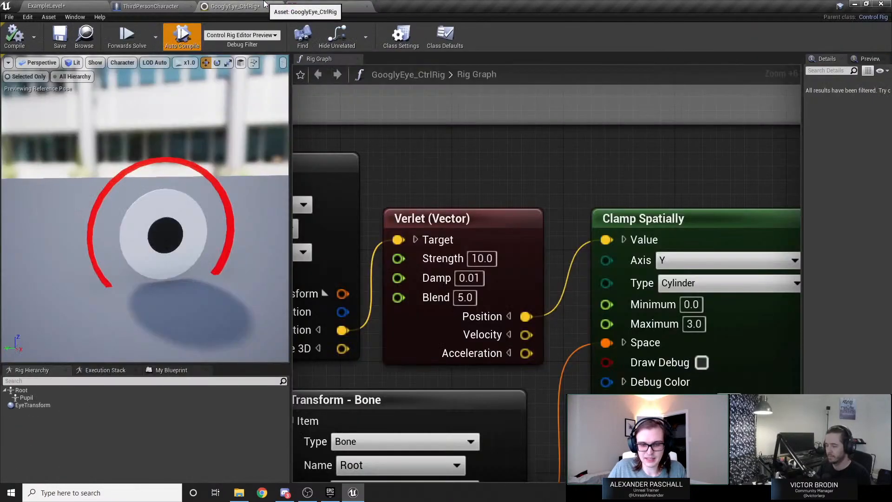
pyautogui.click(474, 278)
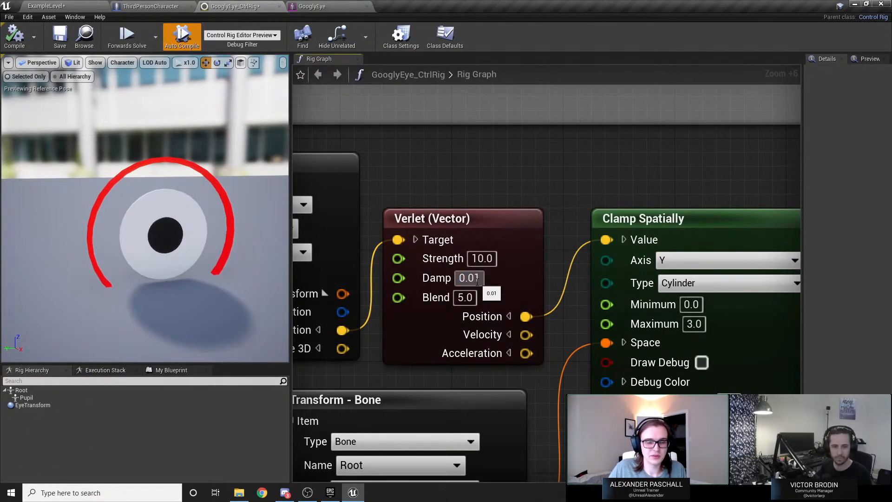
pyautogui.write('0.001')
pyautogui.press('Return')
pyautogui.hotkey('ctrl', 's')
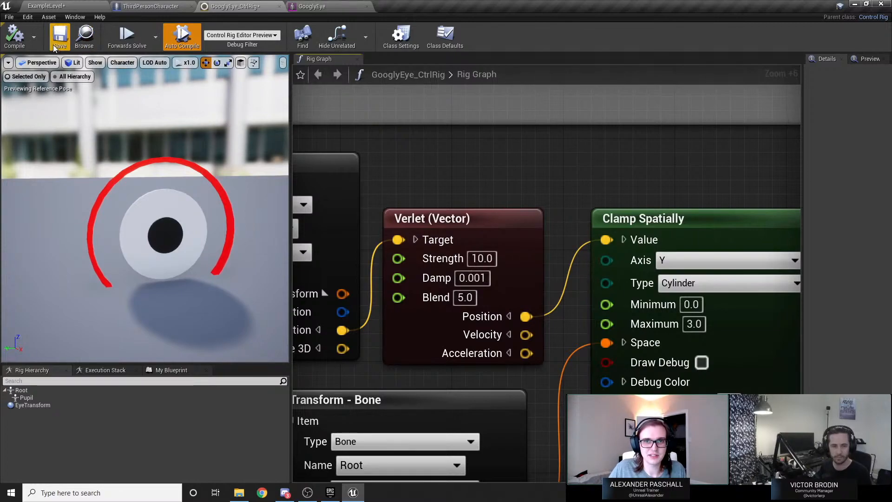
# Run ExampleLevel briefly with the new damping value and stop the simulation.
pyautogui.click(49, 6)
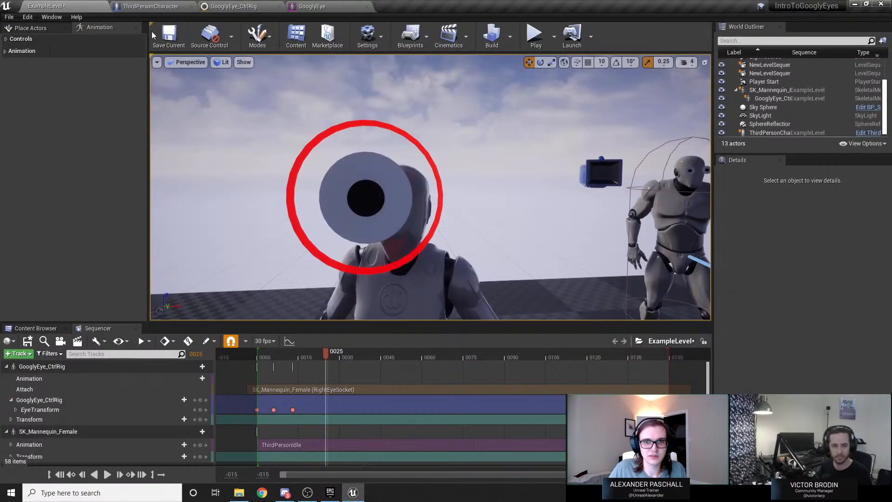
pyautogui.click(535, 35)
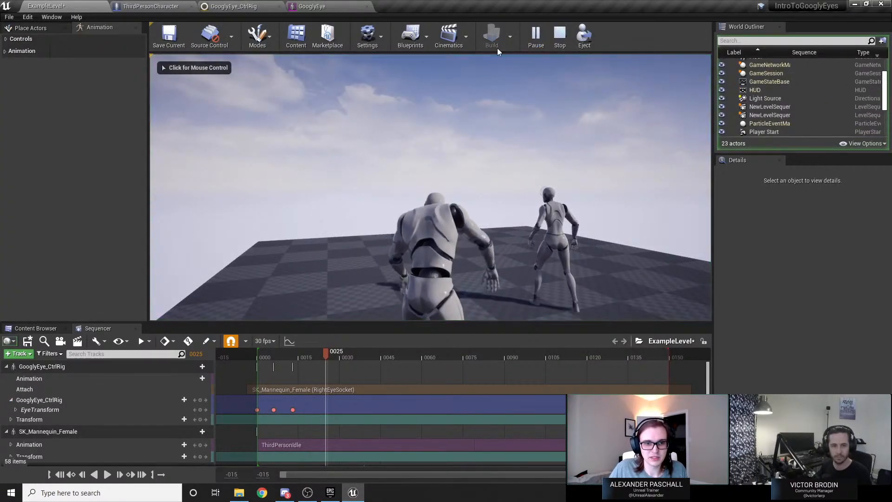
pyautogui.click(560, 36)
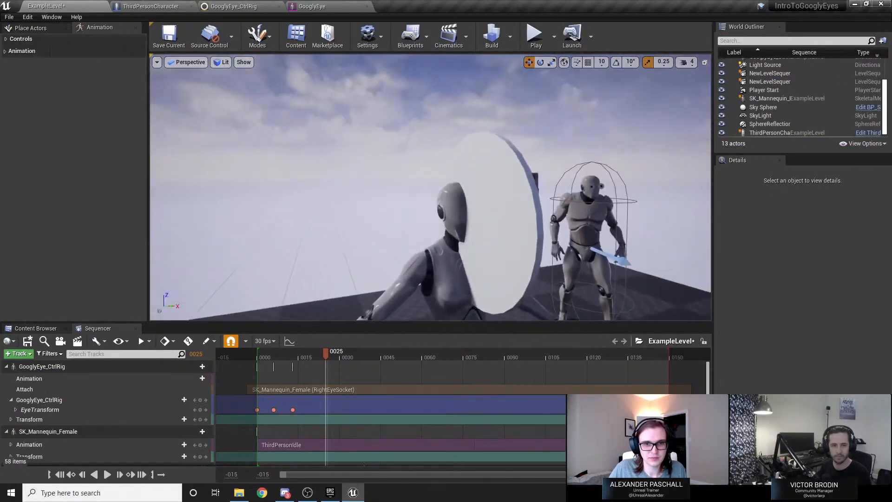
# Play the level sequence repeatedly from its first frames to judge the pupil's wobble, ending with the playhead at frame 13.
pyautogui.moveTo(326, 353); pyautogui.dragTo(298, 359)
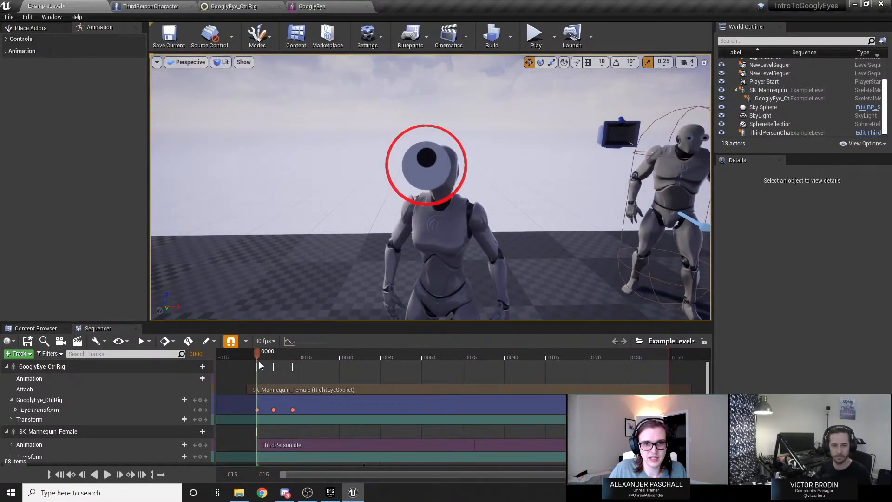
pyautogui.press('space')
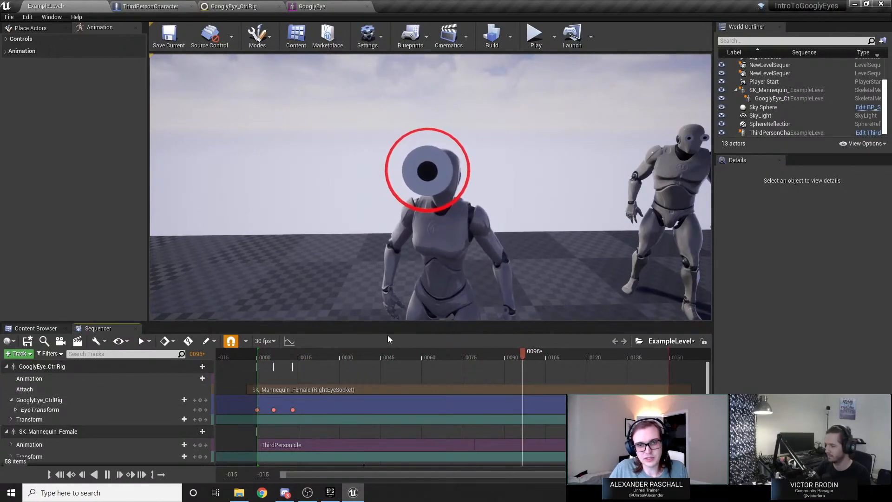
pyautogui.click(271, 355)
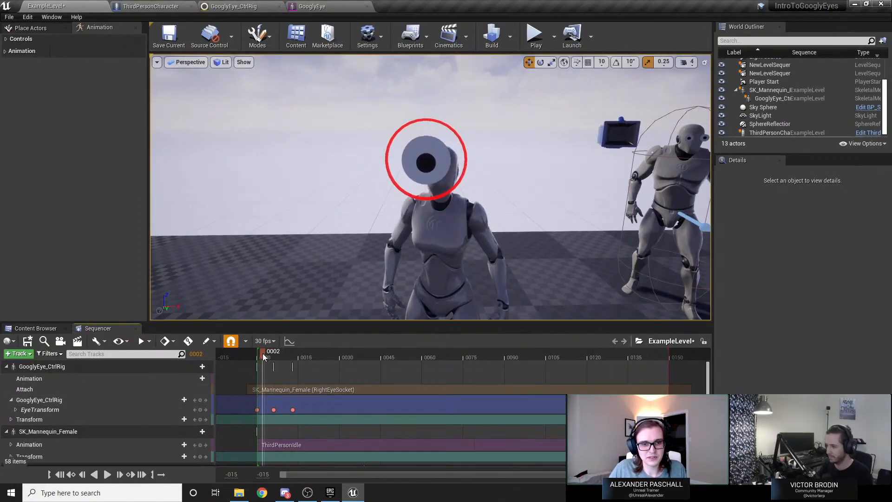
pyautogui.press('space')
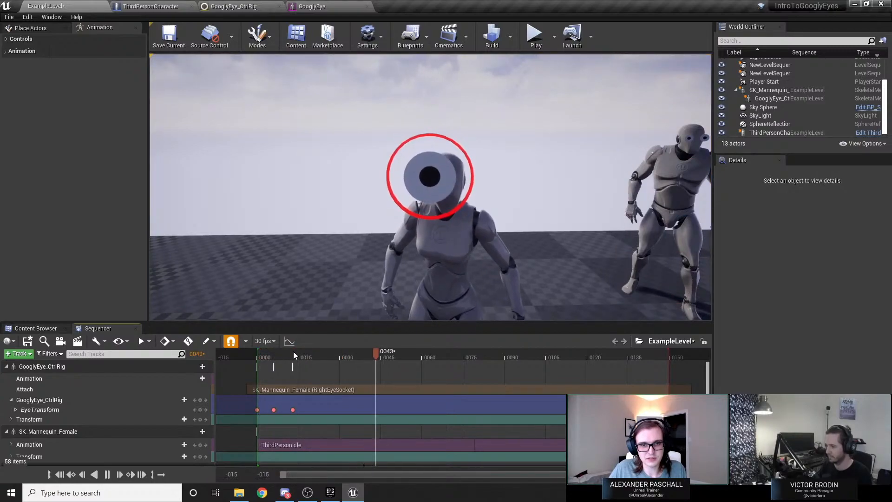
pyautogui.moveTo(307, 351)
pyautogui.mouseDown()
pyautogui.moveTo(265, 352)
pyautogui.moveTo(294, 357)
pyautogui.mouseUp()
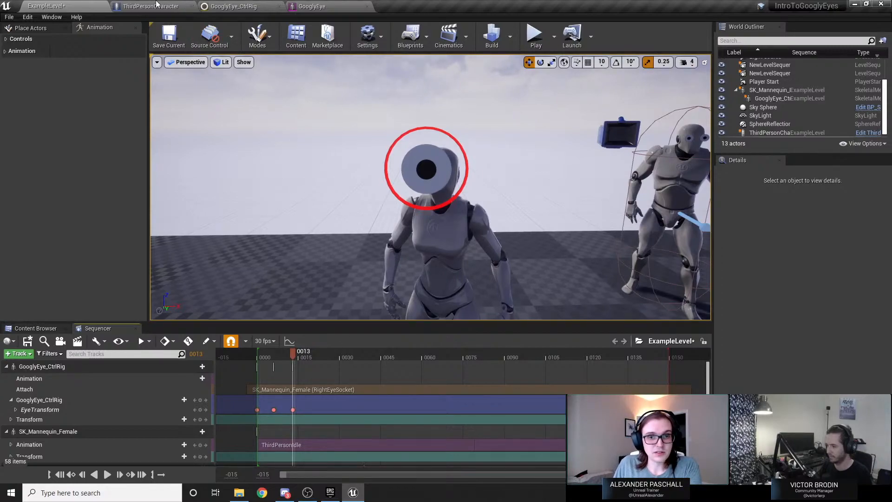
# Make room in the GooglyEye_CtrlRig graph by moving the Pupil Get Transform node and the Verlet (Vector) node apart from their neighbours.
pyautogui.click(206, 5)
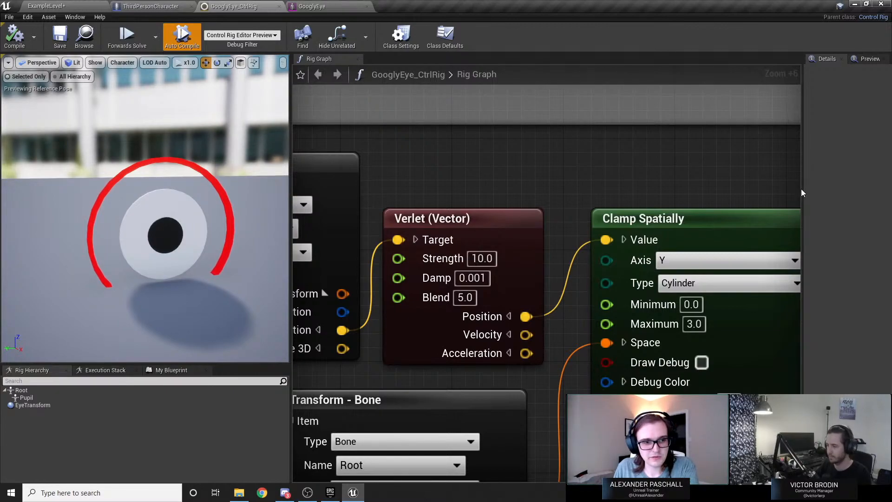
pyautogui.moveTo(802, 190); pyautogui.dragTo(740, 189)
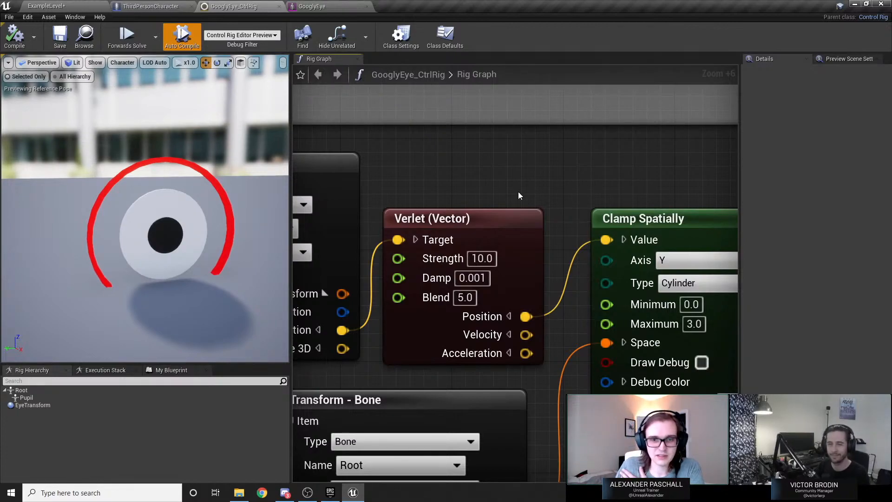
pyautogui.click(41, 430)
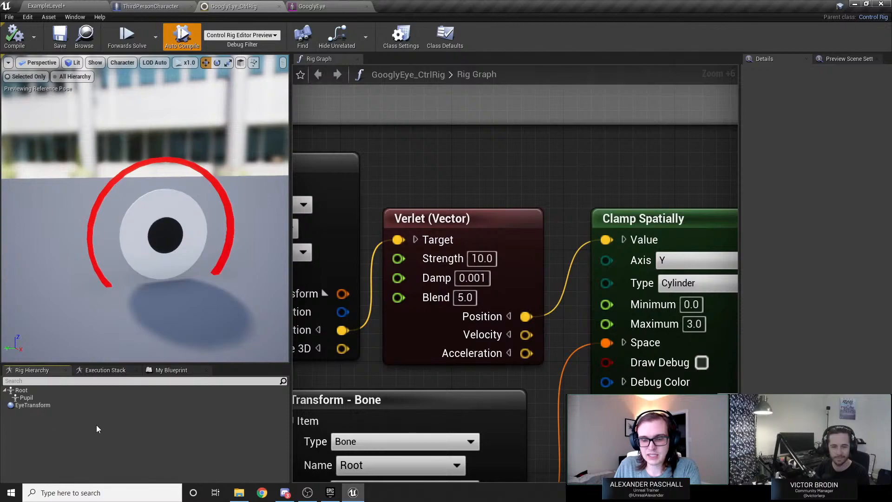
pyautogui.moveTo(459, 180); pyautogui.dragTo(646, 176, button='right')
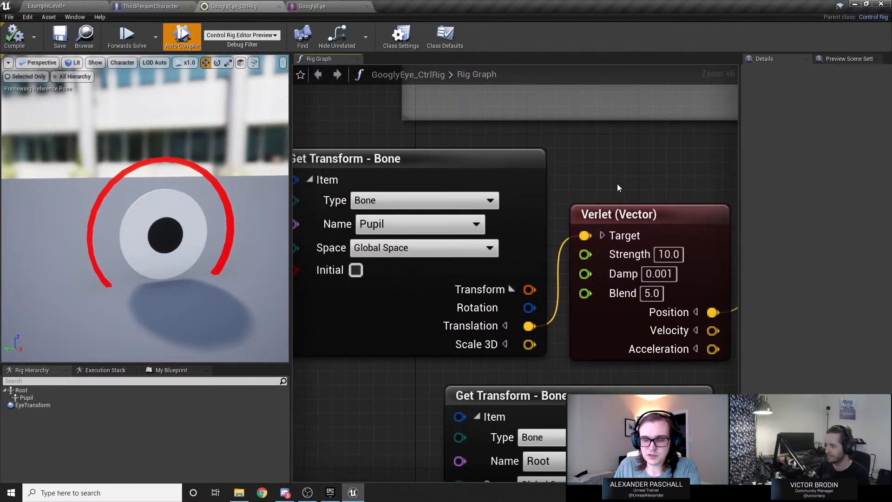
pyautogui.scroll(-2, 617, 183)
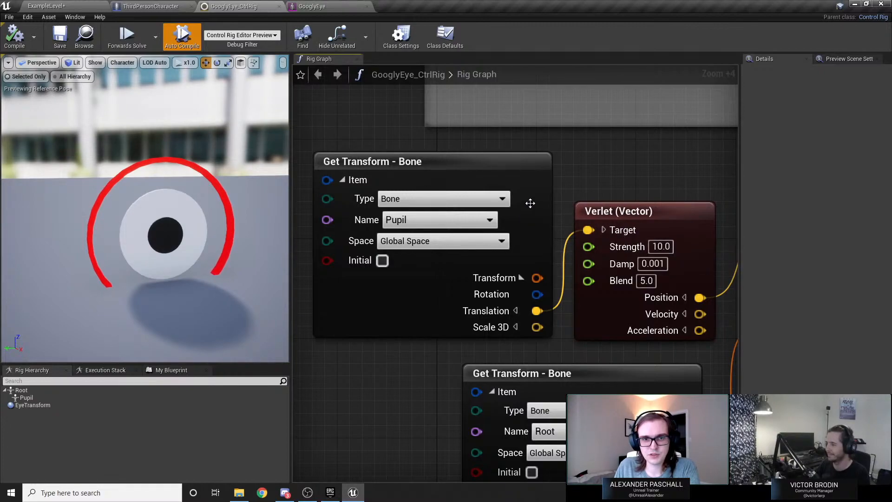
pyautogui.moveTo(530, 203); pyautogui.dragTo(372, 122)
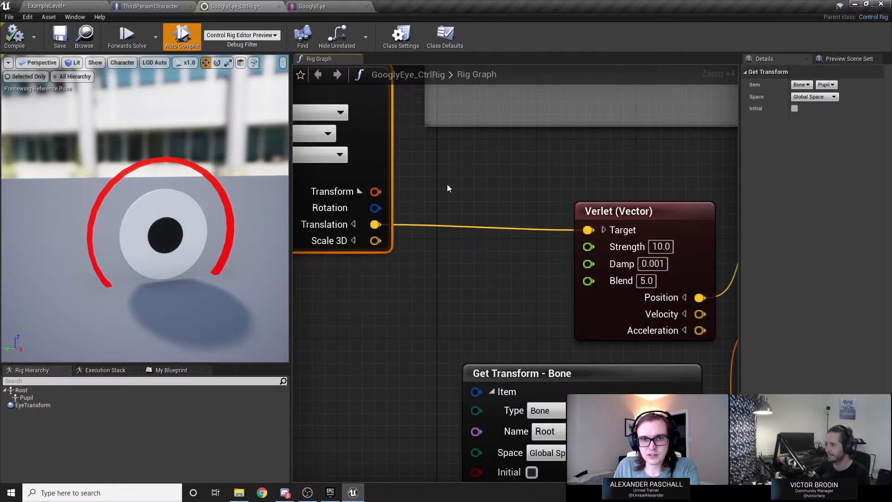
pyautogui.scroll(-3, 447, 187)
pyautogui.moveTo(447, 188); pyautogui.dragTo(471, 208, button='right')
pyautogui.moveTo(471, 208); pyautogui.dragTo(445, 170)
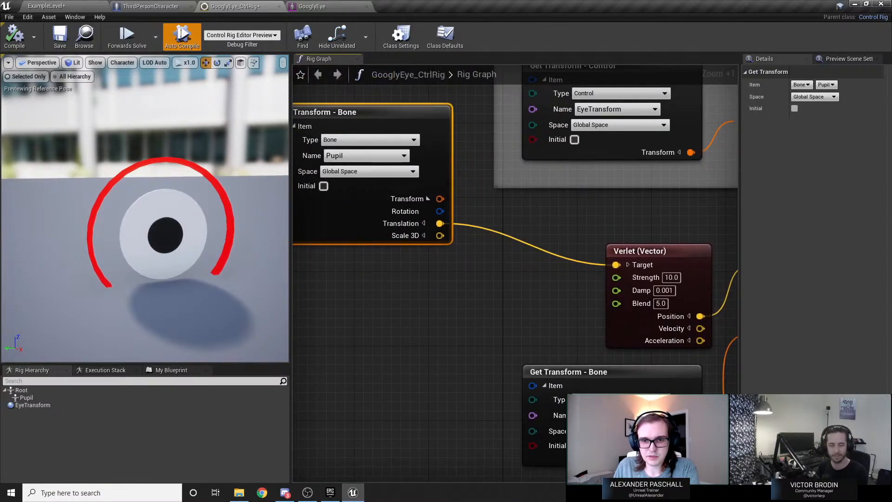
pyautogui.moveTo(446, 172); pyautogui.dragTo(352, 194, button='right')
pyautogui.moveTo(592, 283); pyautogui.dragTo(534, 275)
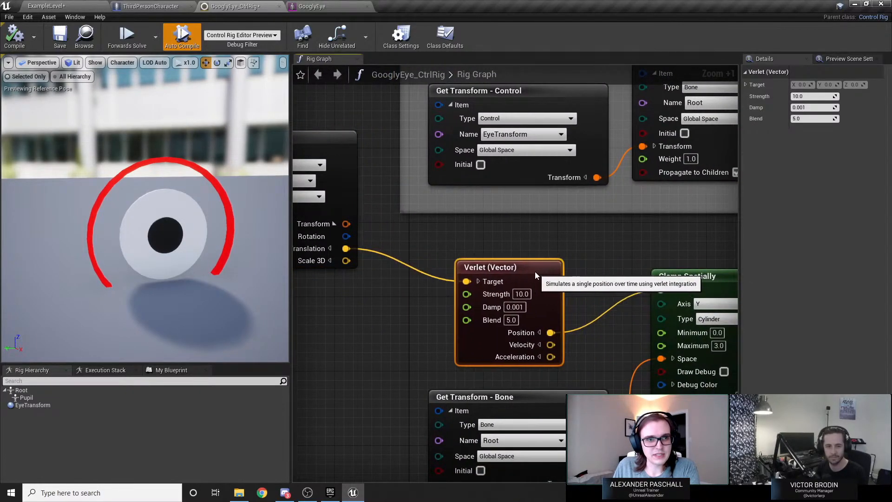
pyautogui.click(587, 239)
pyautogui.moveTo(537, 238); pyautogui.dragTo(594, 227, button='right')
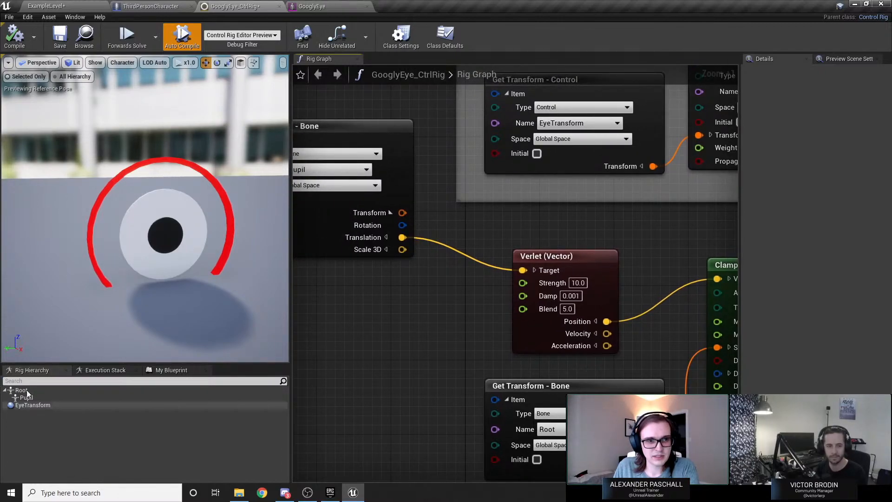
# Create a new control in the rig hierarchy and name it BounceStrength.
pyautogui.rightClick(57, 442)
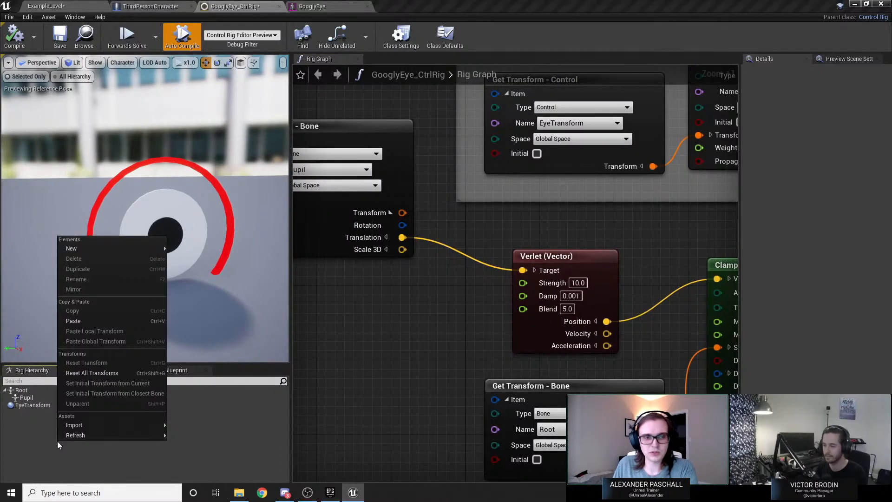
pyautogui.moveTo(82, 251)
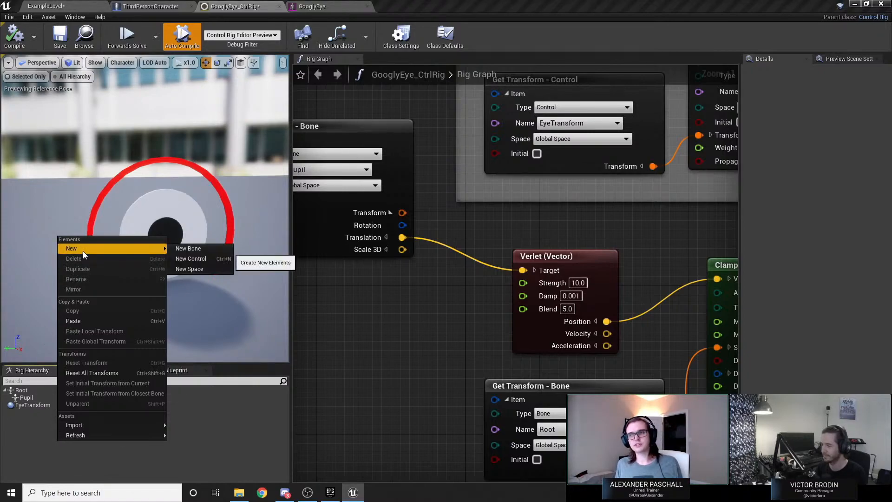
pyautogui.click(188, 258)
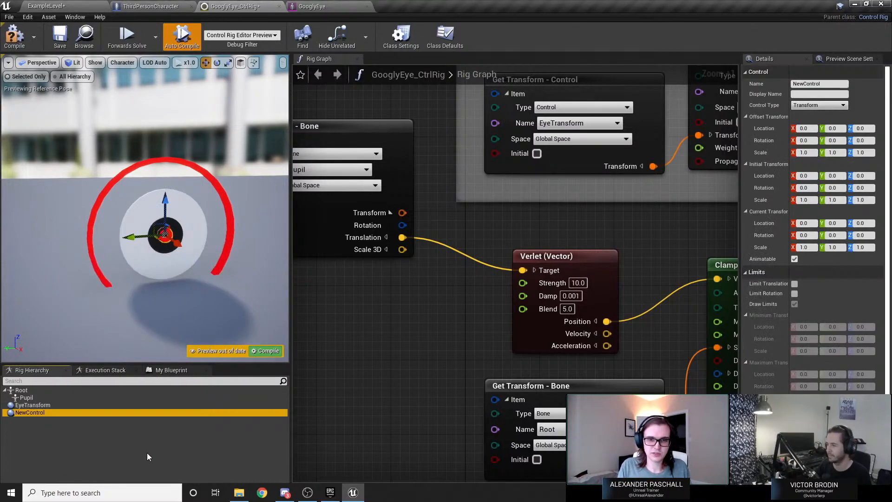
pyautogui.press('F2')
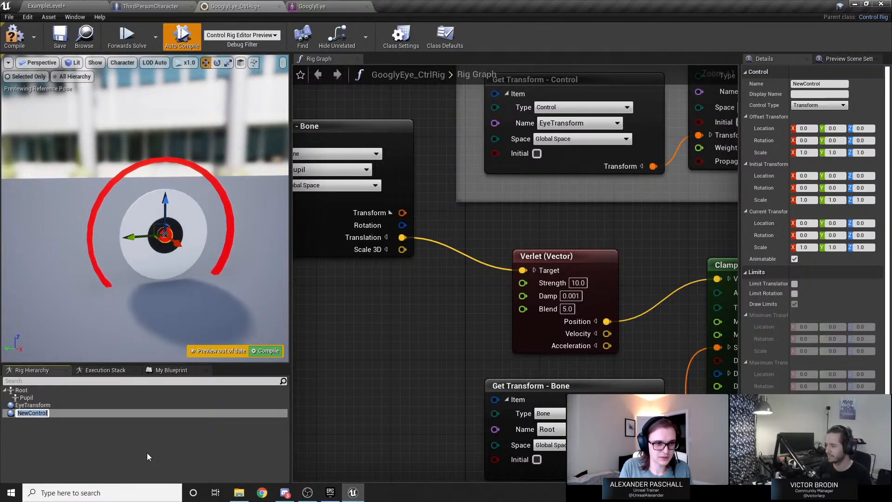
pyautogui.write('Bou')
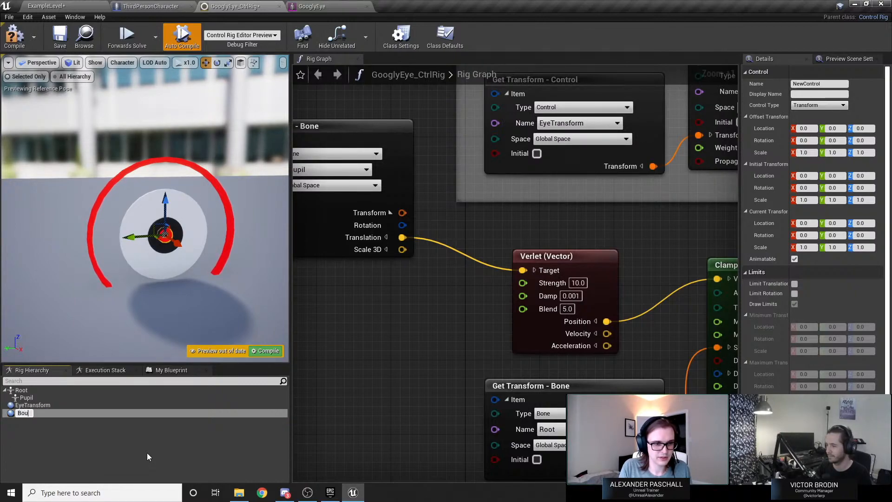
pyautogui.write('nceStre')
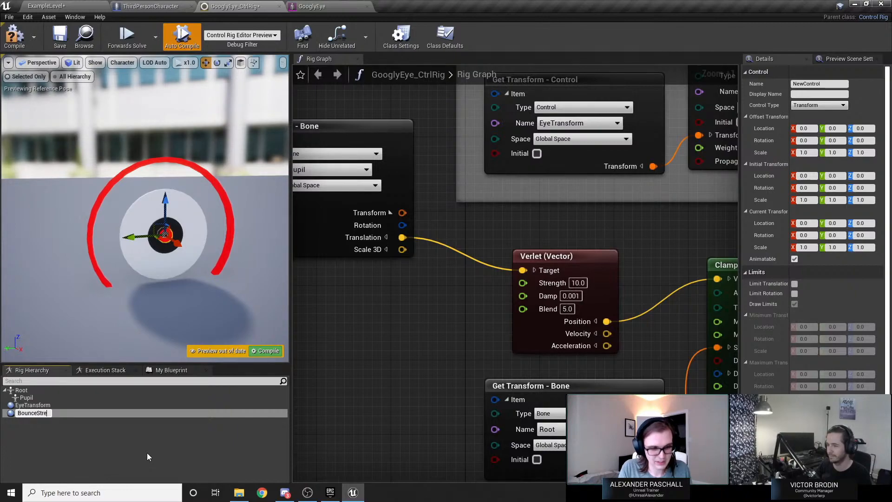
pyautogui.write('ngth')
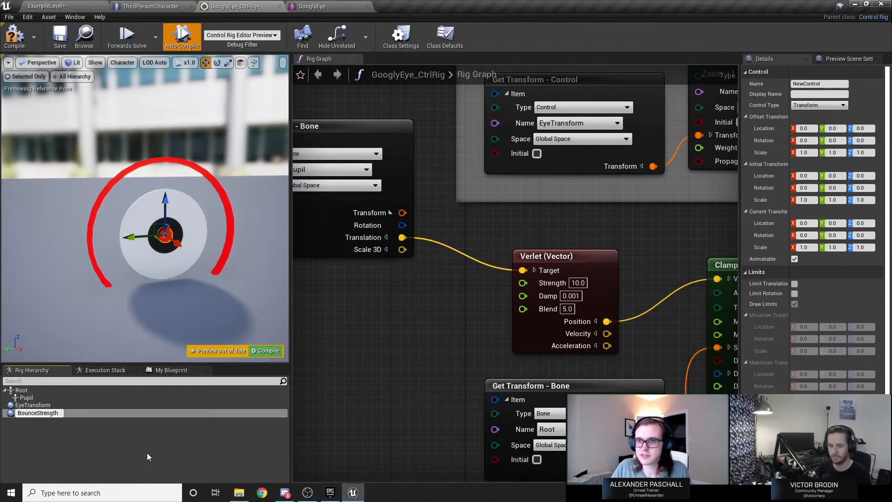
pyautogui.press('Return')
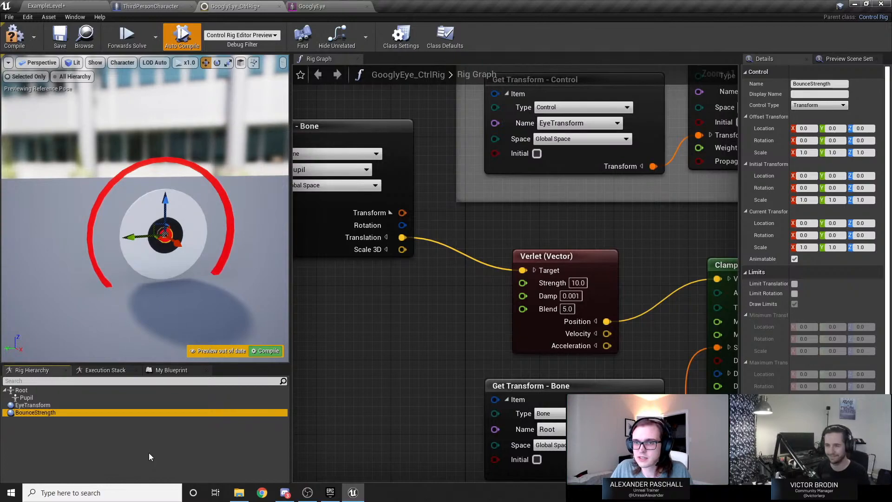
# Set the BounceStrength control's type to Float and its Maximum Float limit to 300.
pyautogui.moveTo(742, 97); pyautogui.dragTo(695, 101)
pyautogui.click(767, 106)
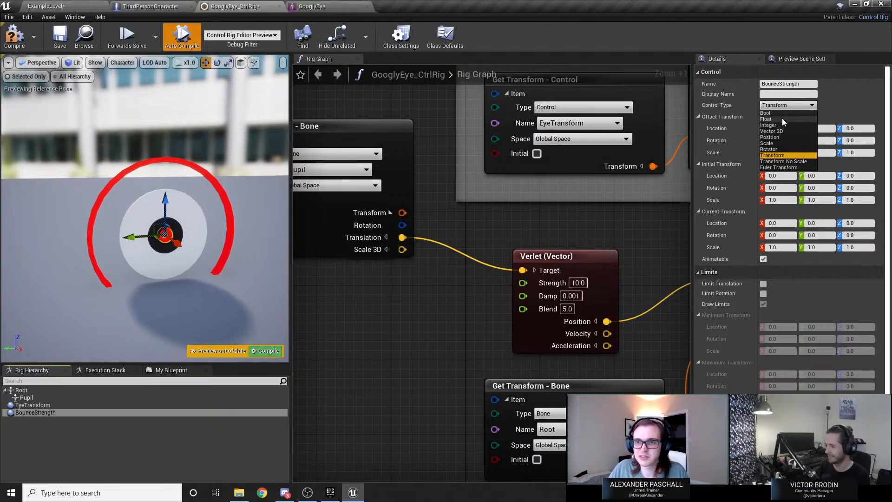
pyautogui.click(781, 118)
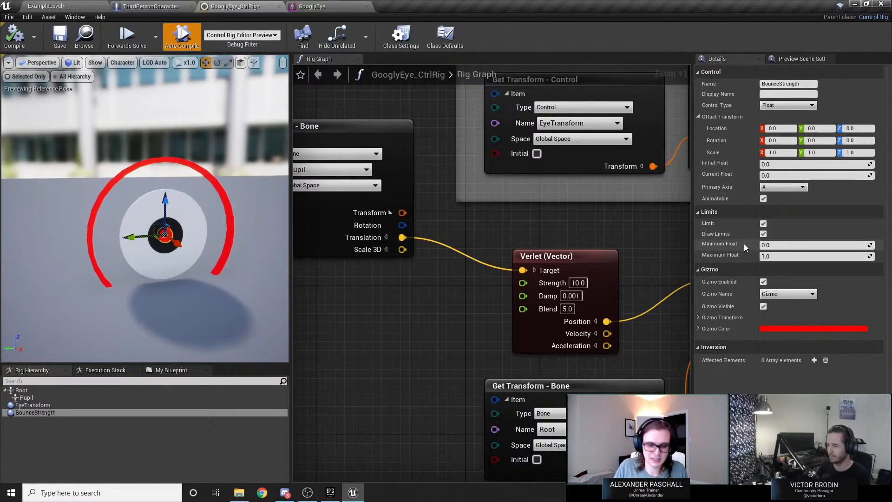
pyautogui.click(778, 256)
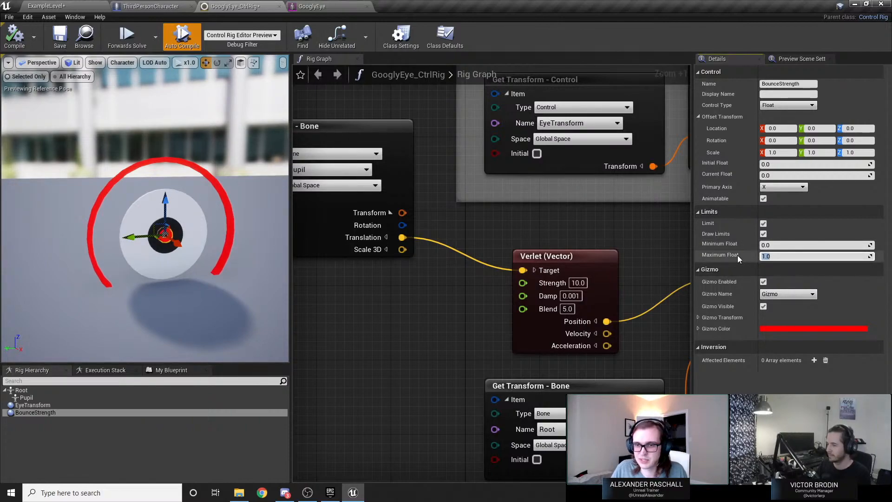
pyautogui.write('300')
pyautogui.press('Return')
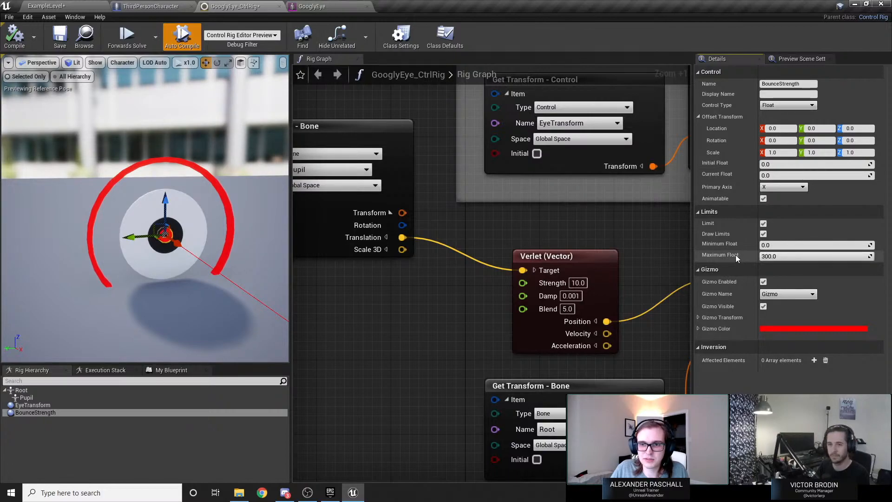
# Disable the BounceStrength control's gizmo and save the control rig.
pyautogui.click(763, 282)
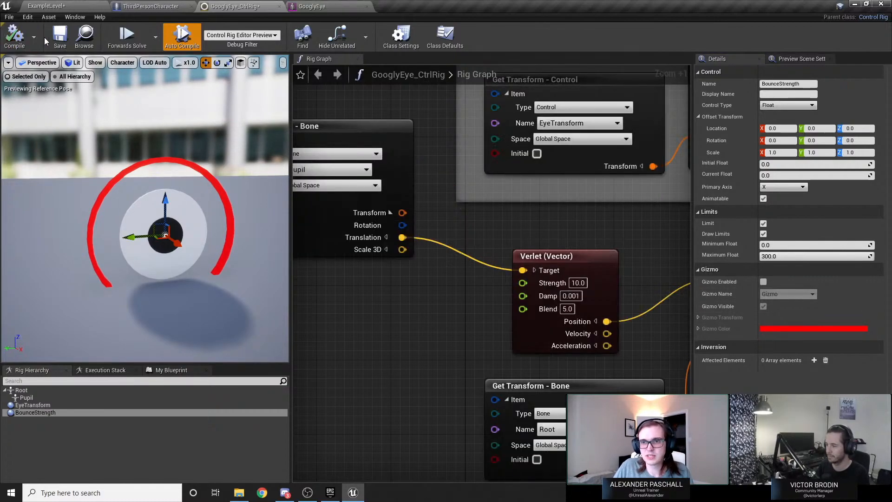
pyautogui.click(60, 36)
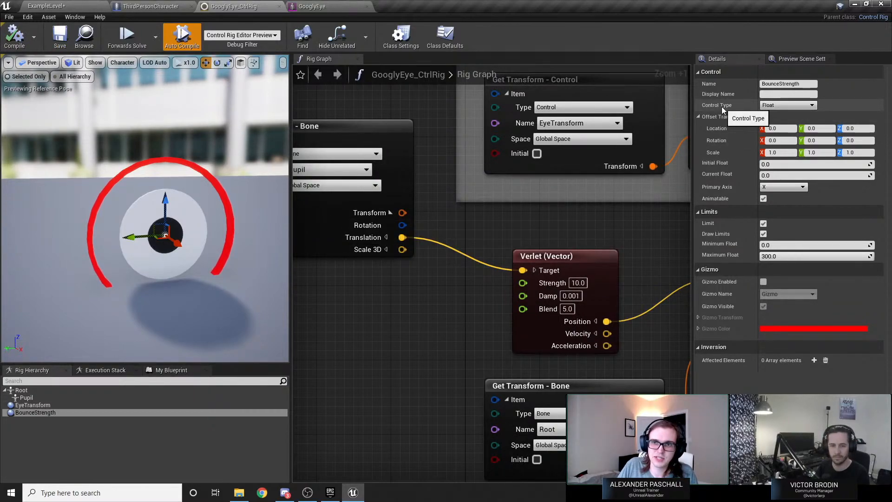
# Review the control types available for BounceStrength, keep Float, and save the control rig.
pyautogui.click(778, 109)
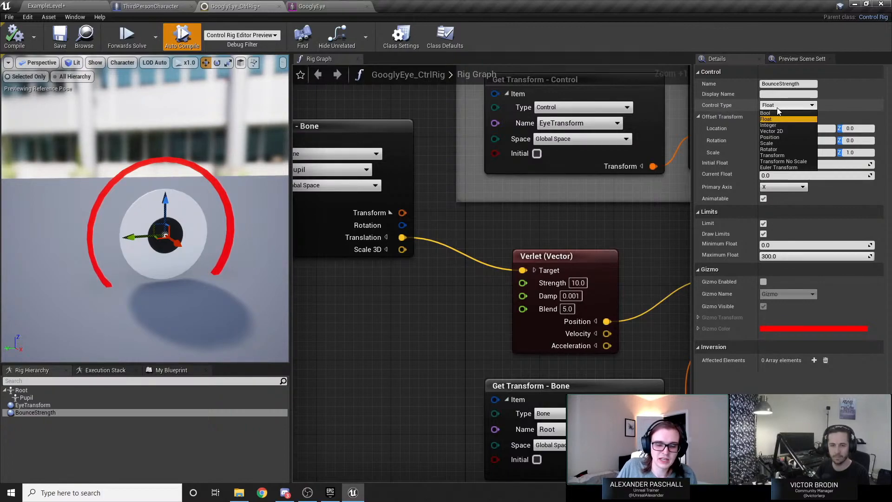
pyautogui.click(775, 108)
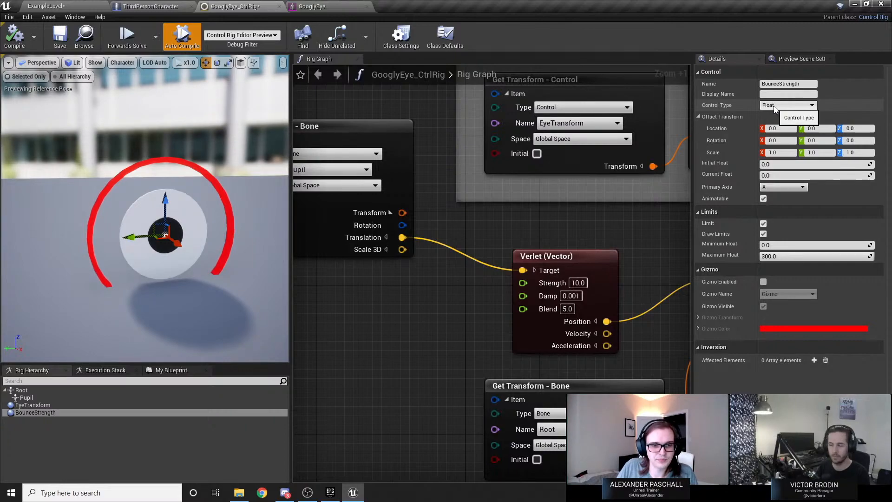
pyautogui.click(62, 31)
# Switch to ExampleLevel, select the BounceStrength track in the Sequencer, and scrub the sequence back to frame 0.
pyautogui.click(65, 6)
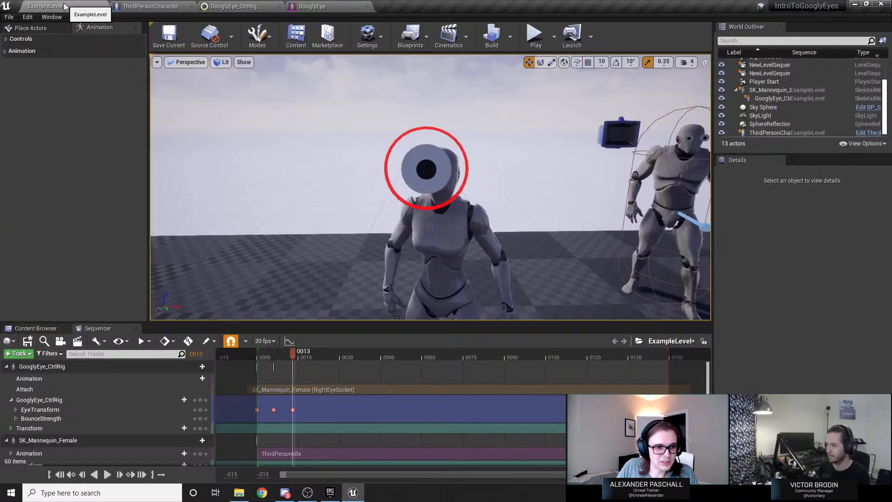
pyautogui.click(41, 420)
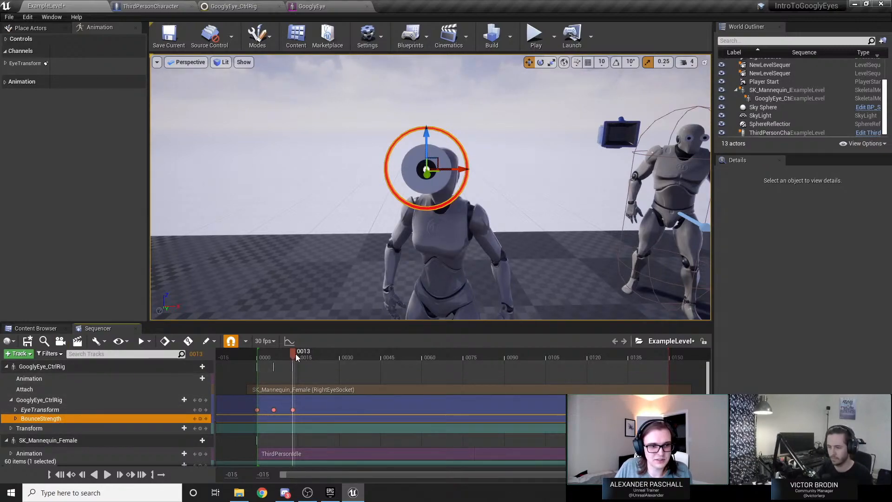
pyautogui.moveTo(296, 357)
pyautogui.mouseDown()
pyautogui.moveTo(260, 362)
pyautogui.moveTo(285, 364)
pyautogui.mouseUp()
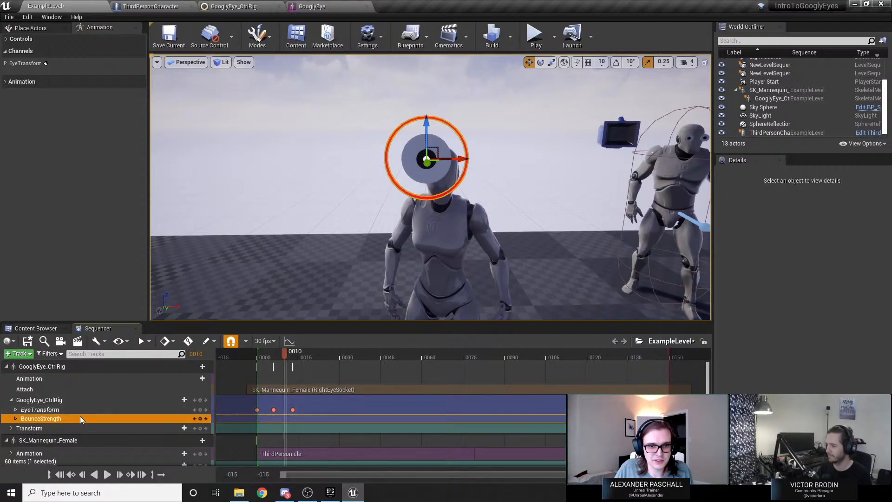
pyautogui.moveTo(284, 365); pyautogui.dragTo(260, 361)
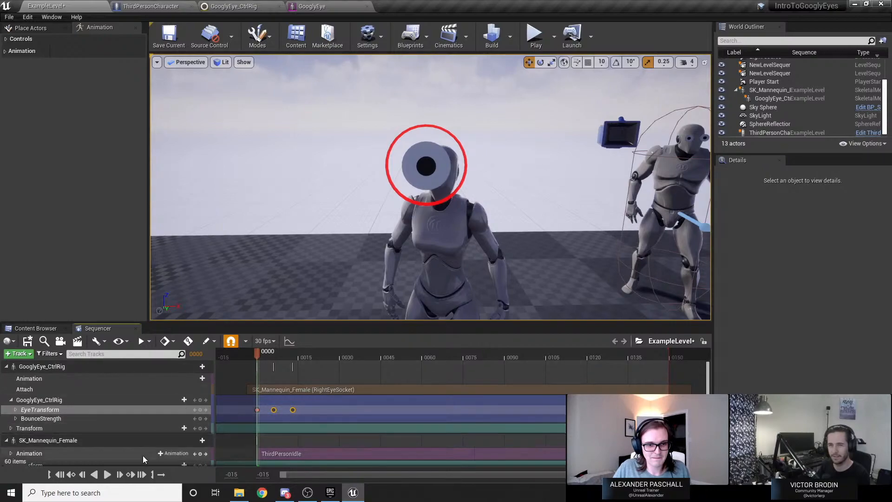
# Play the level sequence and replay it from near the start to observe the googly eye's pupil motion.
pyautogui.click(106, 475)
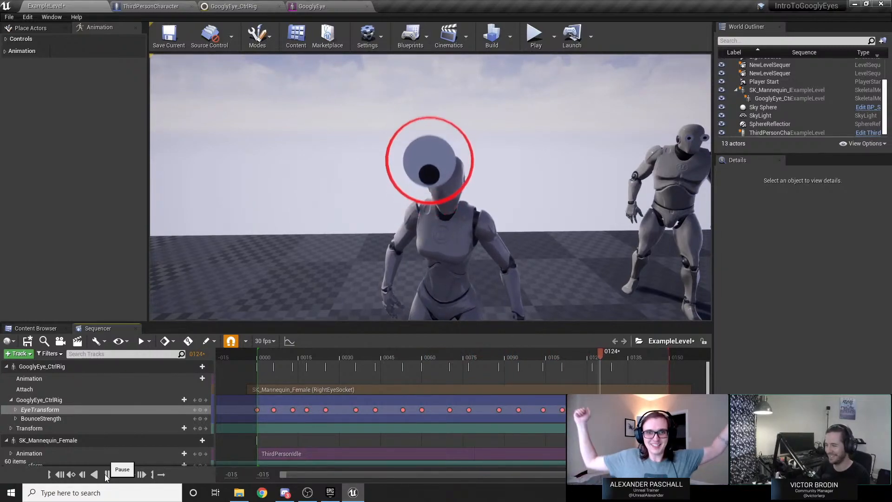
pyautogui.press('space')
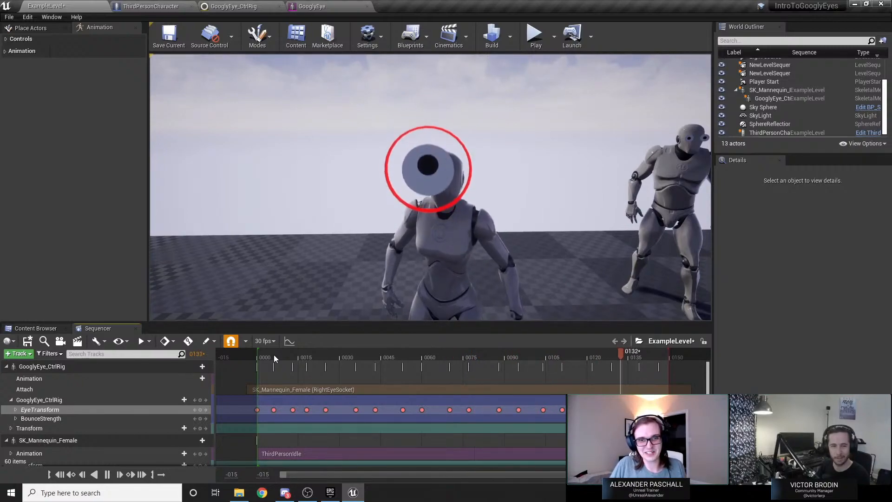
pyautogui.click(302, 356)
pyautogui.moveTo(301, 356); pyautogui.dragTo(265, 365)
pyautogui.press('space')
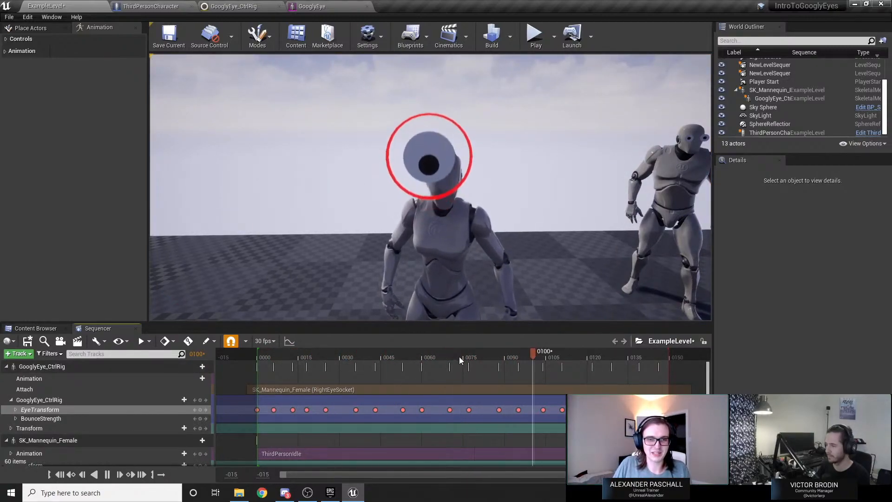
pyautogui.click(406, 353)
pyautogui.moveTo(405, 352); pyautogui.dragTo(277, 356)
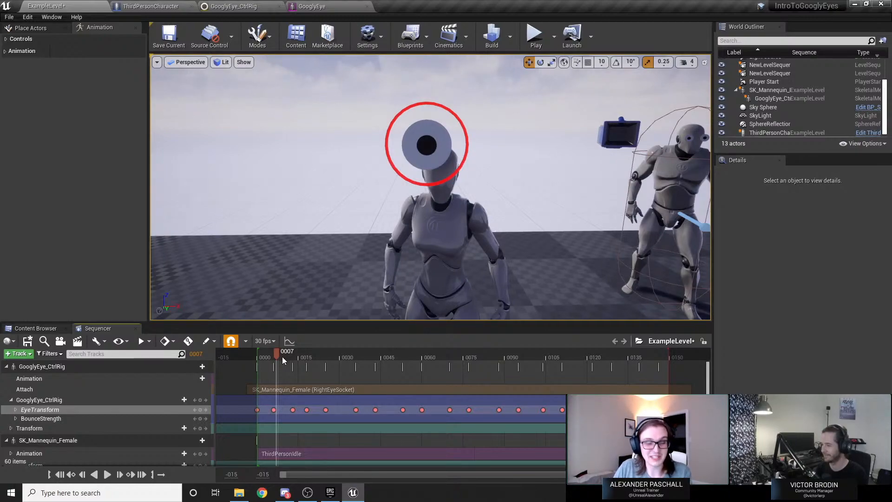
# Expand the BounceStrength track in the Sequencer to expose its float channel.
pyautogui.click(121, 421)
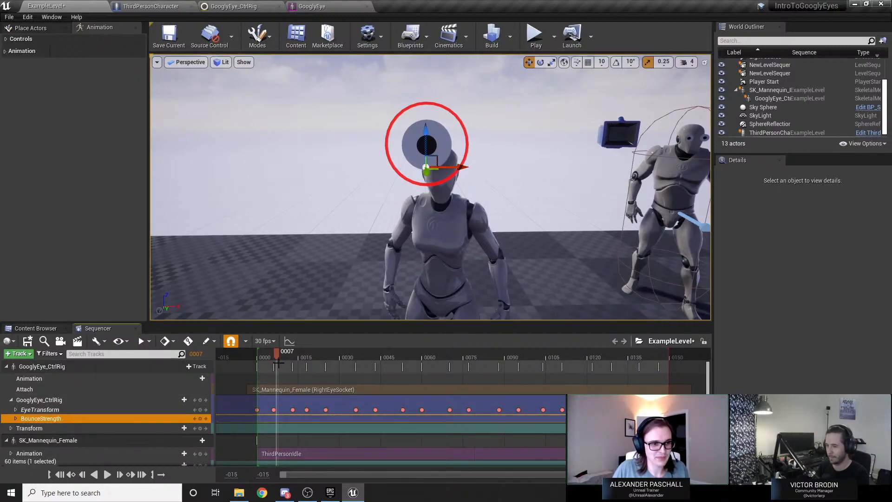
pyautogui.moveTo(272, 357); pyautogui.dragTo(274, 358)
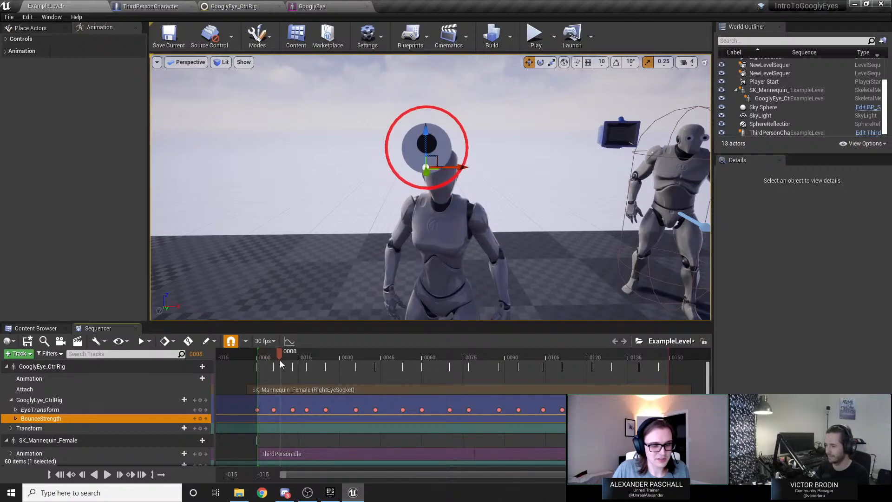
pyautogui.click(15, 419)
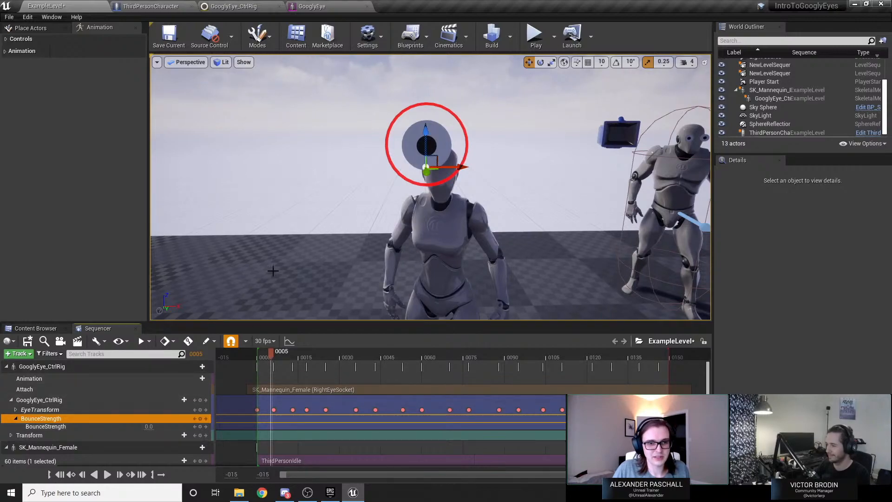
# In GooglyEye_CtrlRig, add a Get Control node for BounceStrength and connect its Float Value to the Verlet (Vector) node's Strength.
pyautogui.click(259, 6)
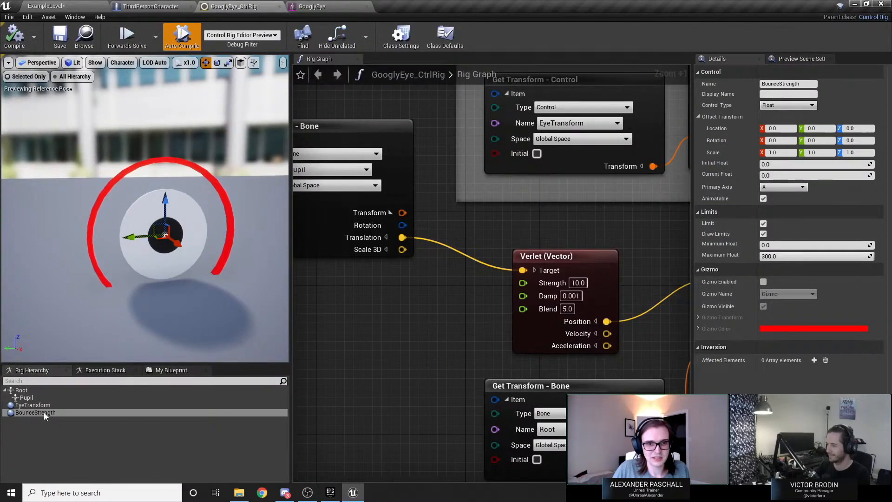
pyautogui.moveTo(44, 412); pyautogui.dragTo(314, 308)
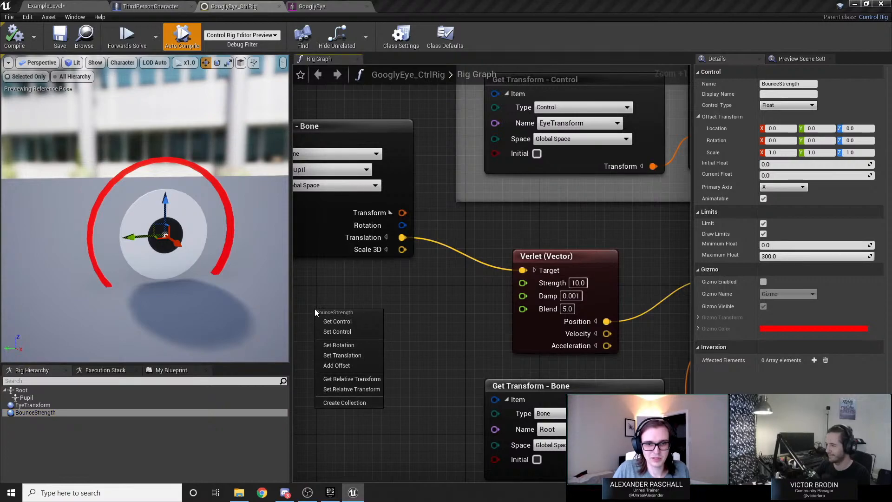
pyautogui.click(328, 321)
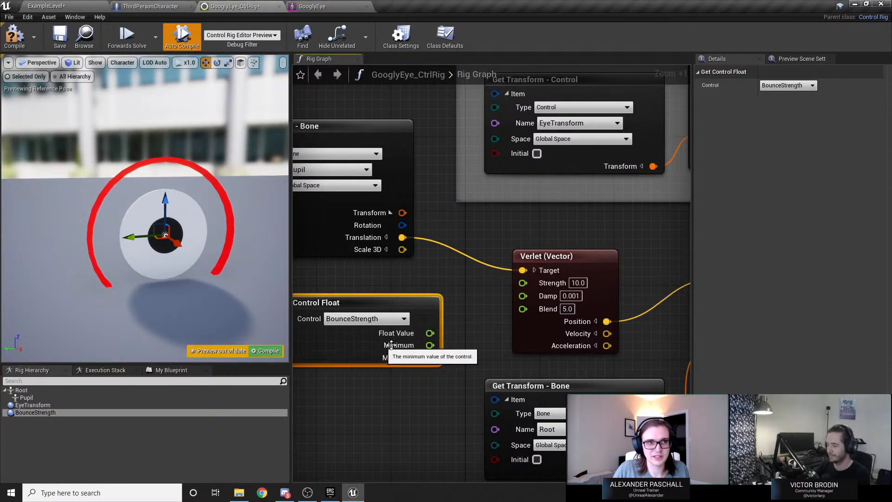
pyautogui.moveTo(429, 333); pyautogui.dragTo(522, 282)
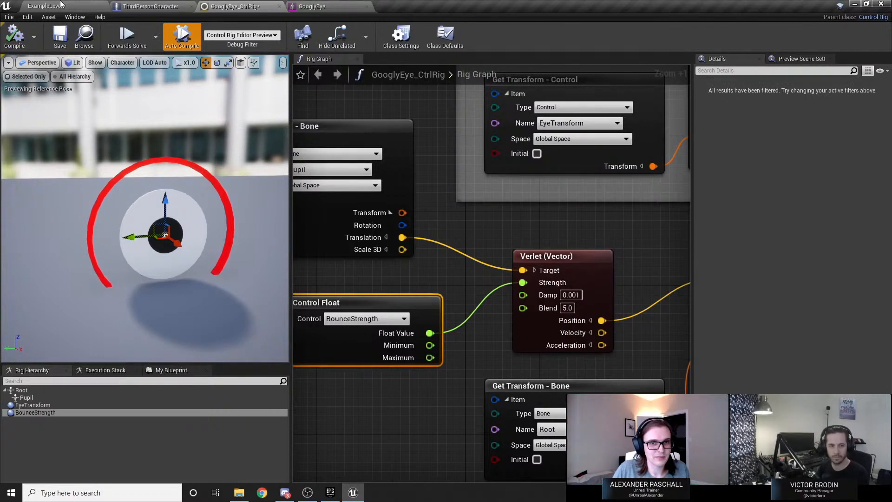
# Return to ExampleLevel and play the sequence from its start to check the eye with the connected BounceStrength control.
pyautogui.click(45, 6)
pyautogui.moveTo(266, 353); pyautogui.dragTo(255, 352)
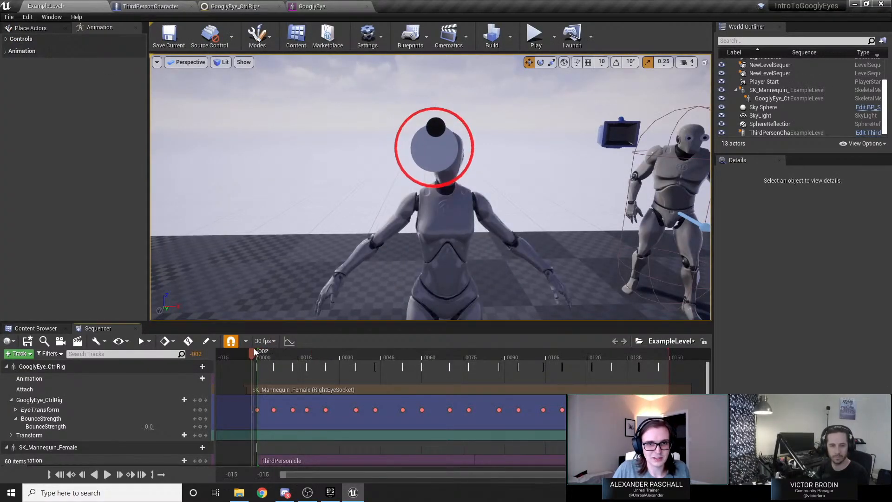
pyautogui.press('space')
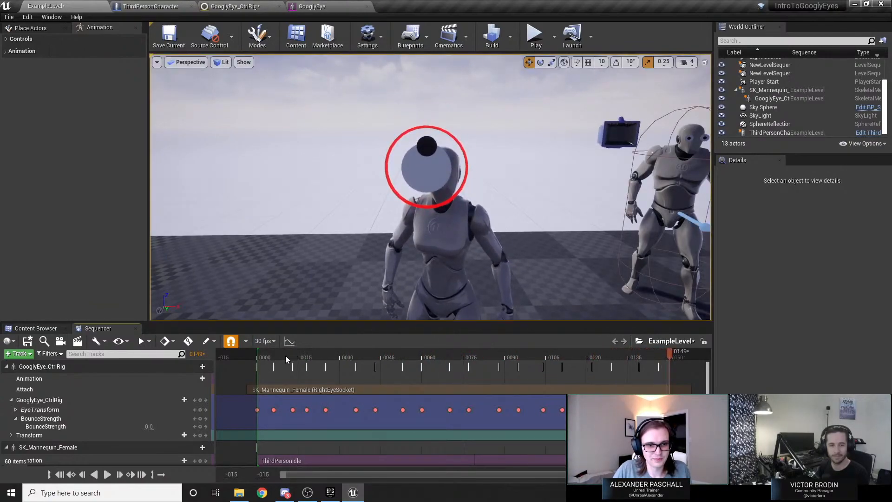
# Keyframe BounceStrength at 0.0 on frames 0 and 25, and at 300 on frame 91.
pyautogui.moveTo(280, 354); pyautogui.dragTo(259, 354)
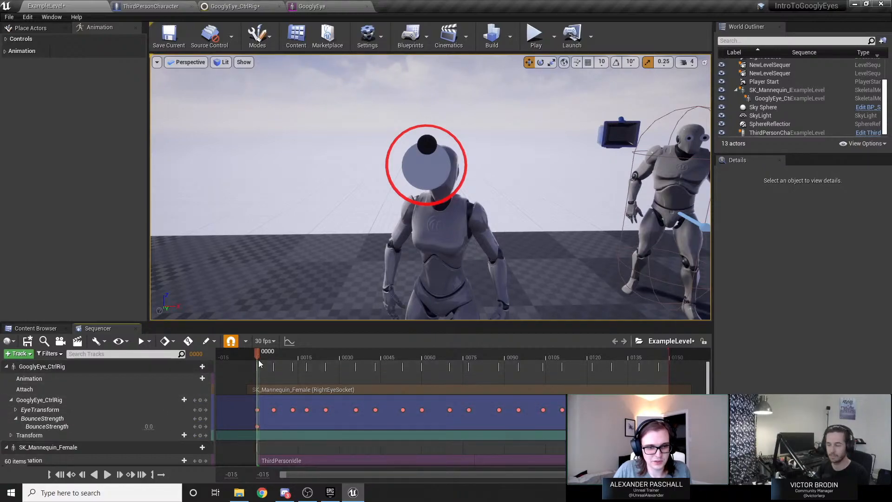
pyautogui.moveTo(258, 358); pyautogui.dragTo(330, 368)
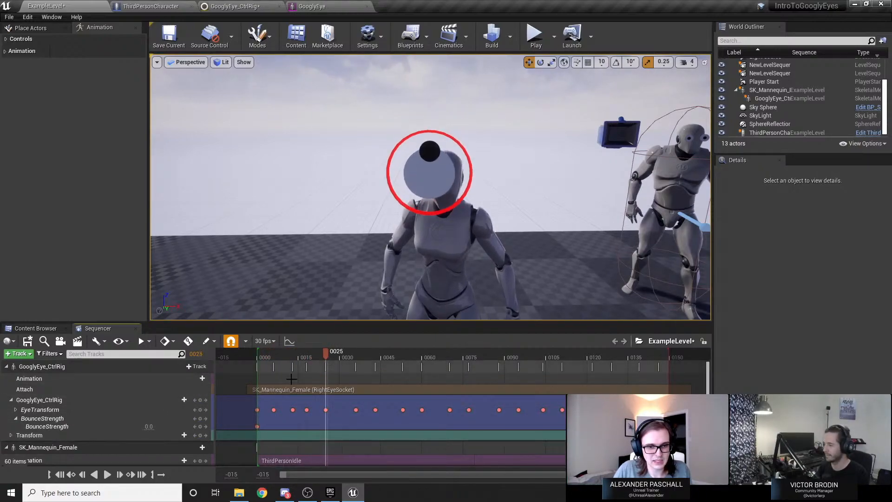
pyautogui.click(200, 426)
pyautogui.moveTo(324, 353); pyautogui.dragTo(507, 355)
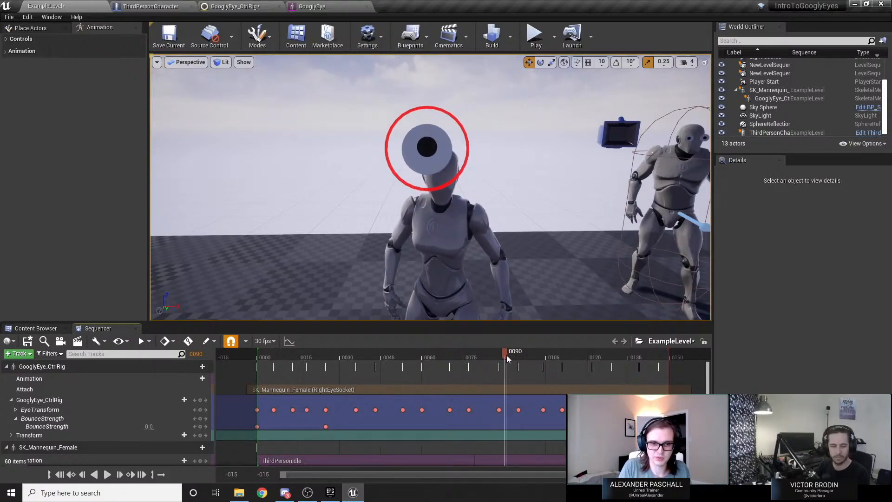
pyautogui.click(149, 426)
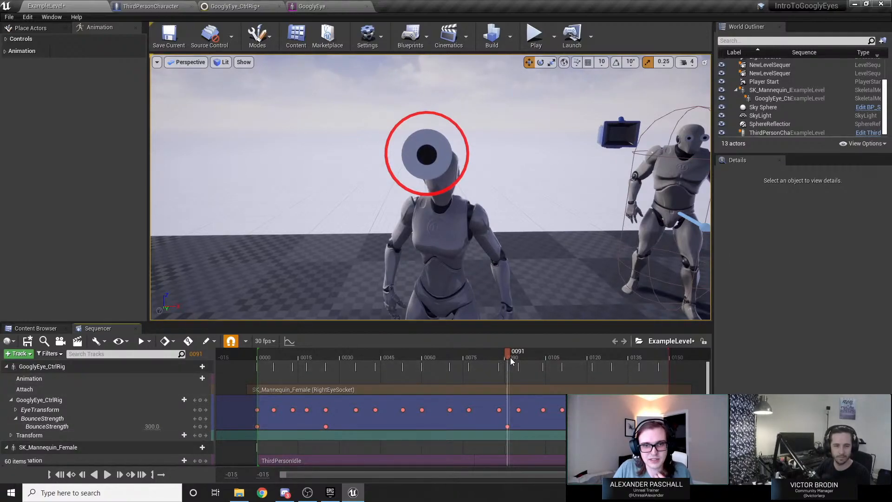
# Play the sequence repeatedly from near the start to watch the animated BounceStrength affect the pupil.
pyautogui.moveTo(509, 351); pyautogui.dragTo(328, 417)
pyautogui.press('space')
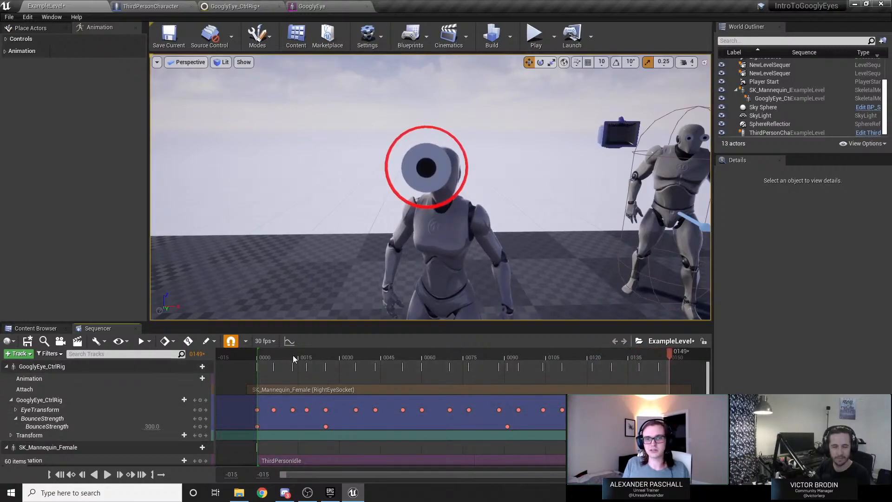
pyautogui.moveTo(293, 355); pyautogui.dragTo(267, 355)
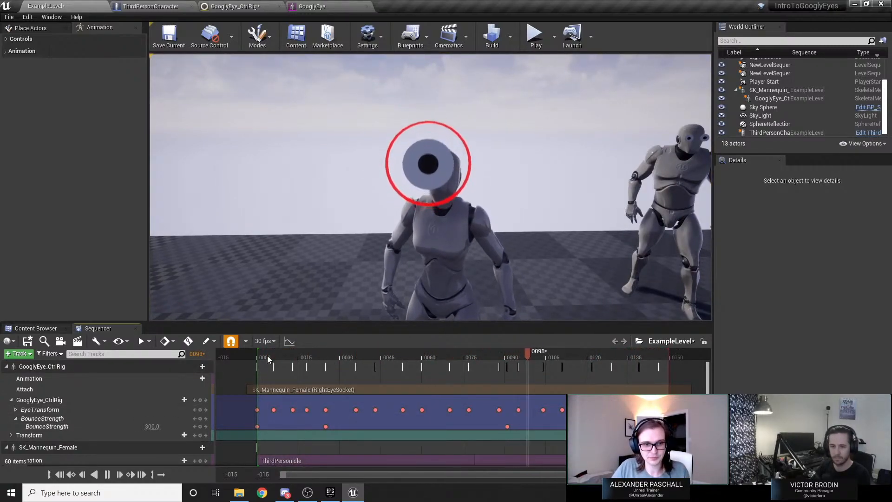
pyautogui.click(267, 356)
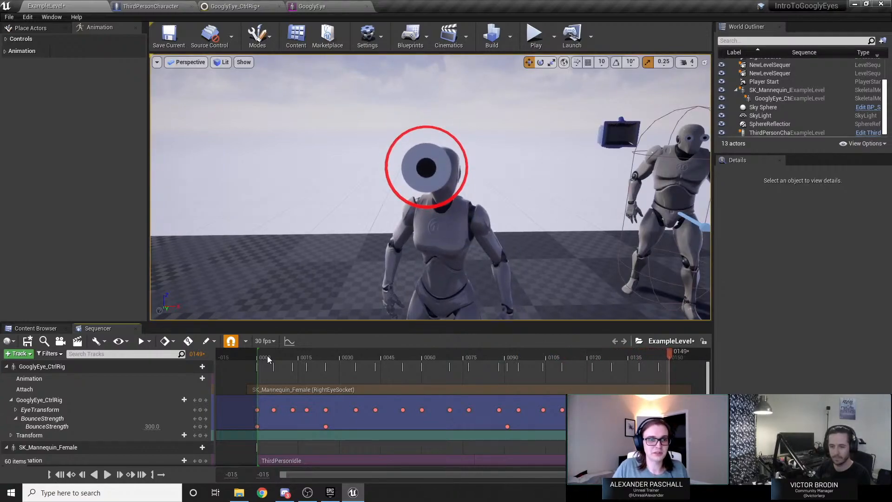
# Examine how the BounceStrength Get Control Float node feeds the Verlet node in the GooglyEye_CtrlRig graph.
pyautogui.click(278, 5)
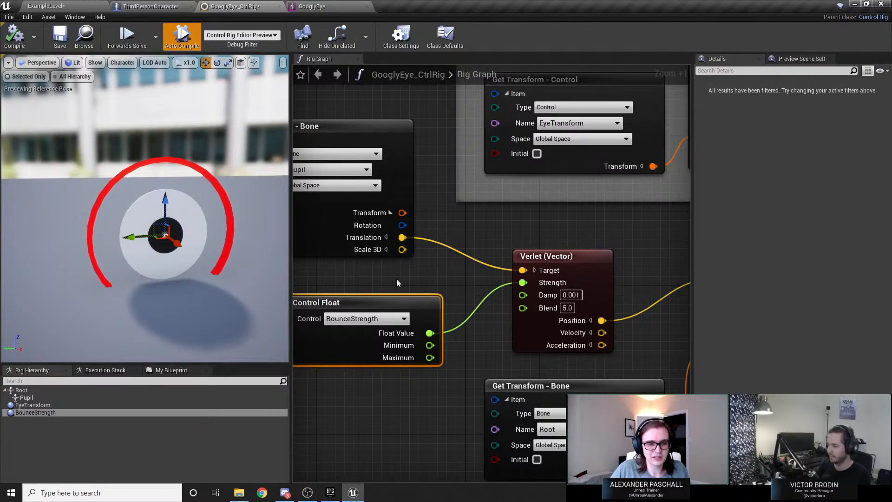
pyautogui.click(431, 277)
pyautogui.moveTo(431, 278); pyautogui.dragTo(519, 253, button='right')
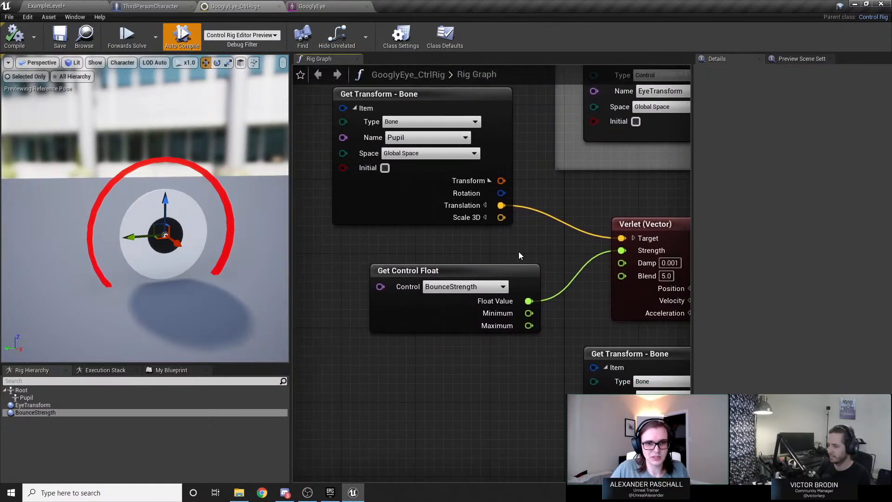
pyautogui.click(169, 371)
pyautogui.click(37, 370)
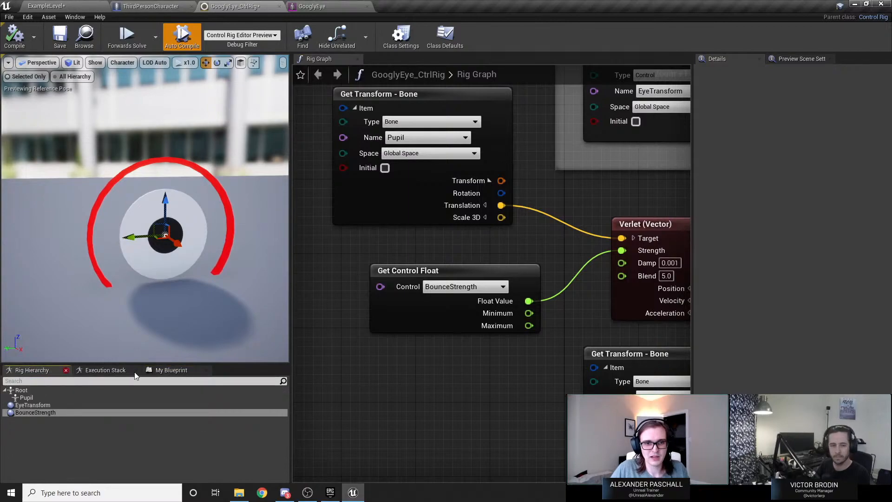
pyautogui.scroll(-3, 500, 345)
pyautogui.moveTo(501, 345); pyautogui.dragTo(440, 366, button='right')
pyautogui.scroll(2, 425, 355)
pyautogui.click(358, 334)
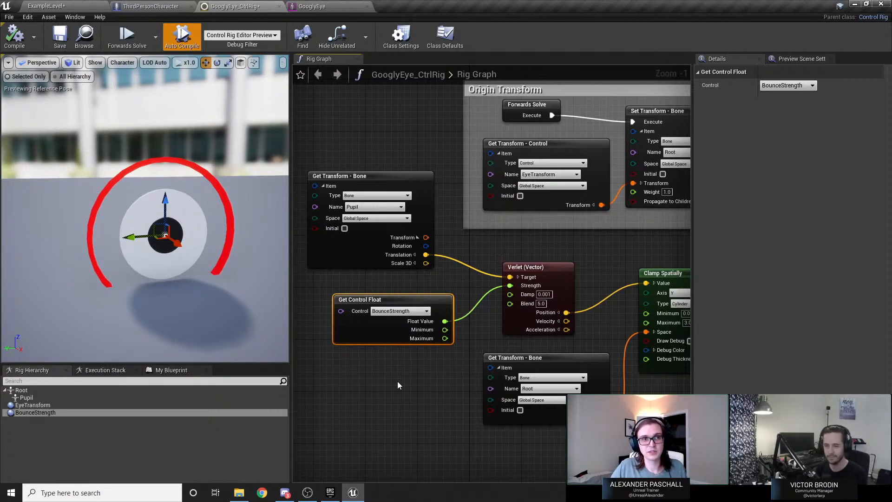
pyautogui.scroll(2, 350, 393)
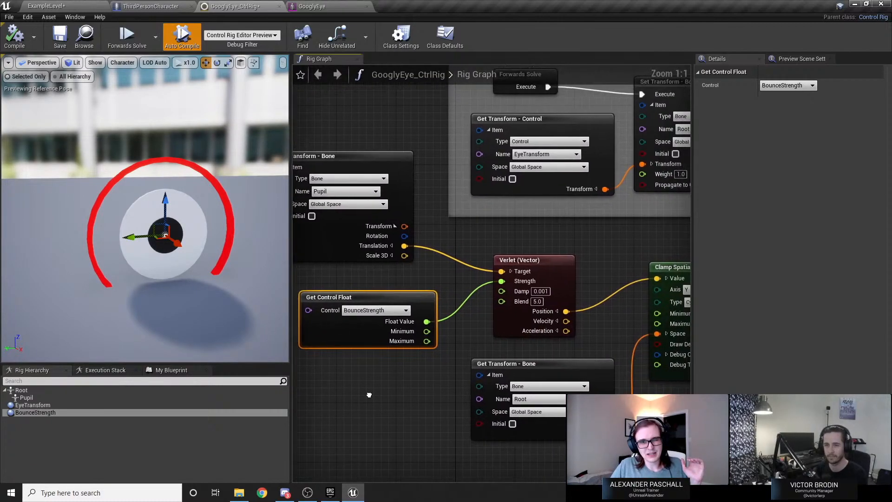
# Return to ExampleLevel and save the level.
pyautogui.click(82, 5)
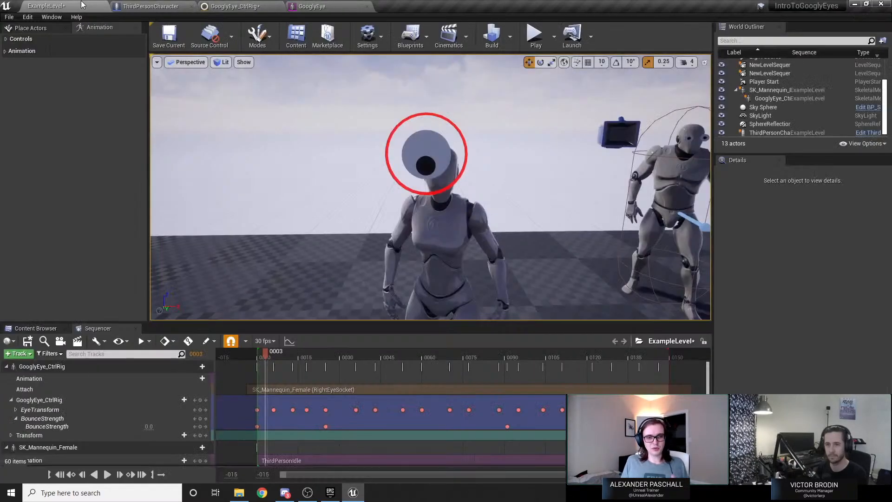
pyautogui.click(170, 40)
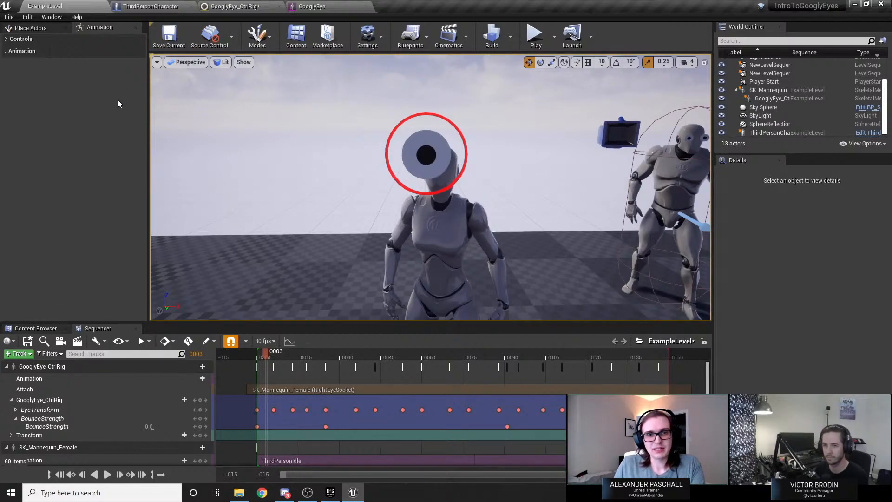
# Examine how the ThirdPersonCharacter Construction Script maps the right eye's skeletal mesh and control elements, and return to the blueprint's 3D view.
pyautogui.click(148, 7)
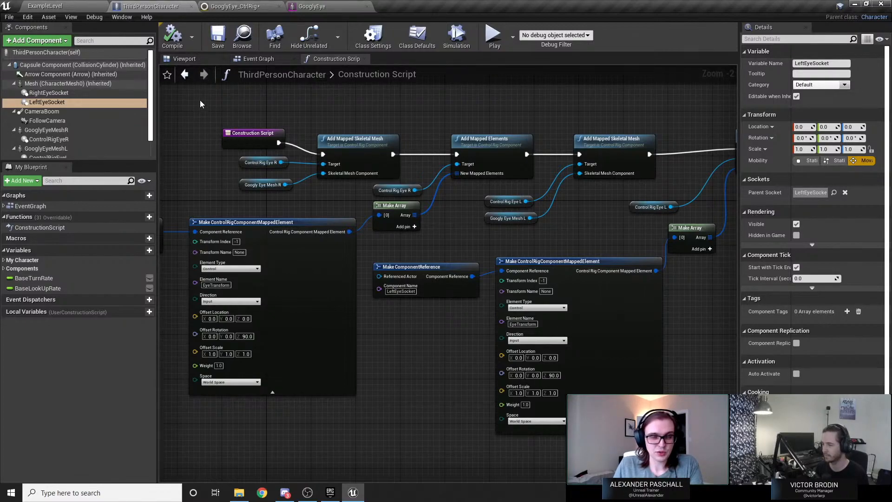
pyautogui.scroll(2, 217, 152)
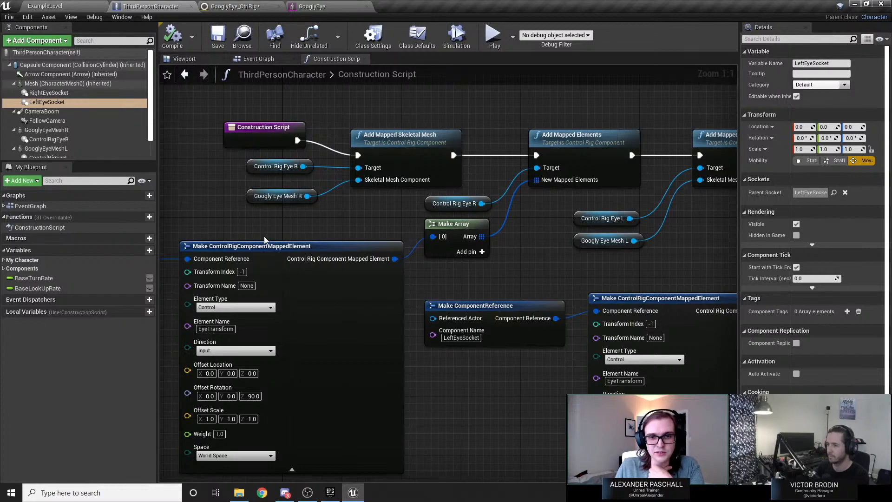
pyautogui.moveTo(313, 233); pyautogui.dragTo(503, 249, button='right')
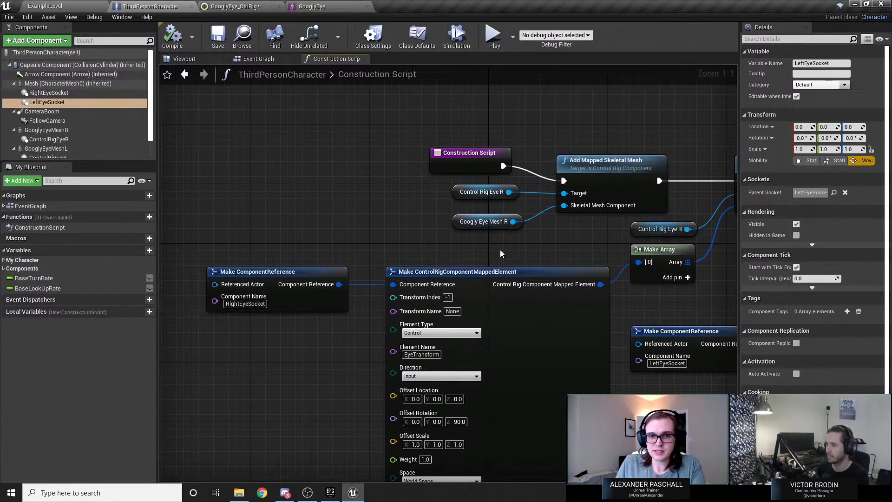
pyautogui.moveTo(573, 233); pyautogui.dragTo(482, 246, button='right')
pyautogui.moveTo(367, 257); pyautogui.dragTo(449, 204)
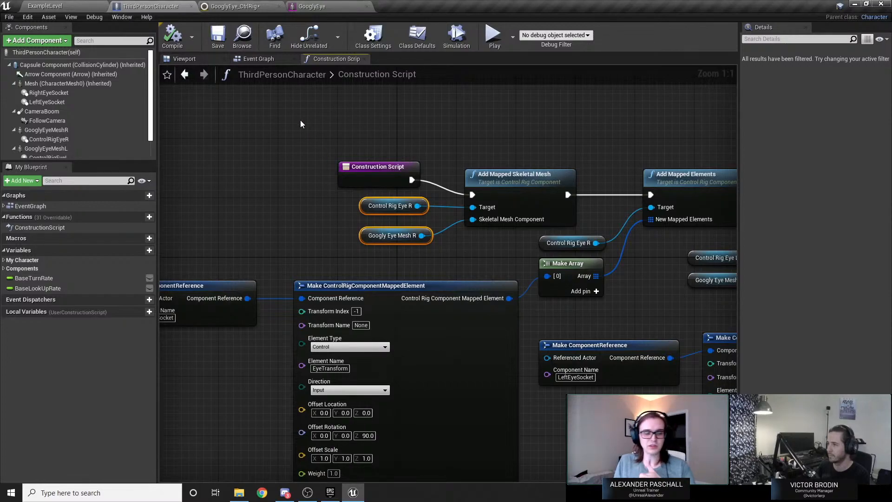
pyautogui.click(200, 60)
# Inspect the GooglyEye_CtrlRig actor and its control rig track in the ExampleLevel sequence.
pyautogui.click(46, 6)
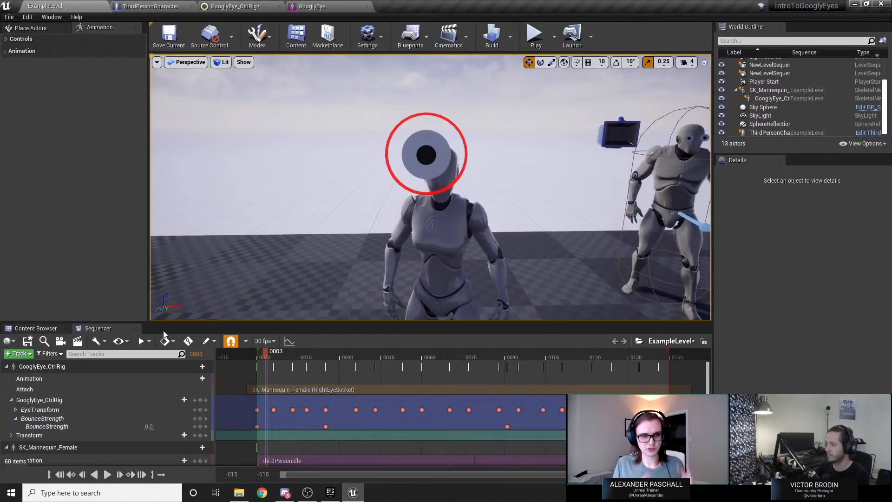
pyautogui.click(104, 365)
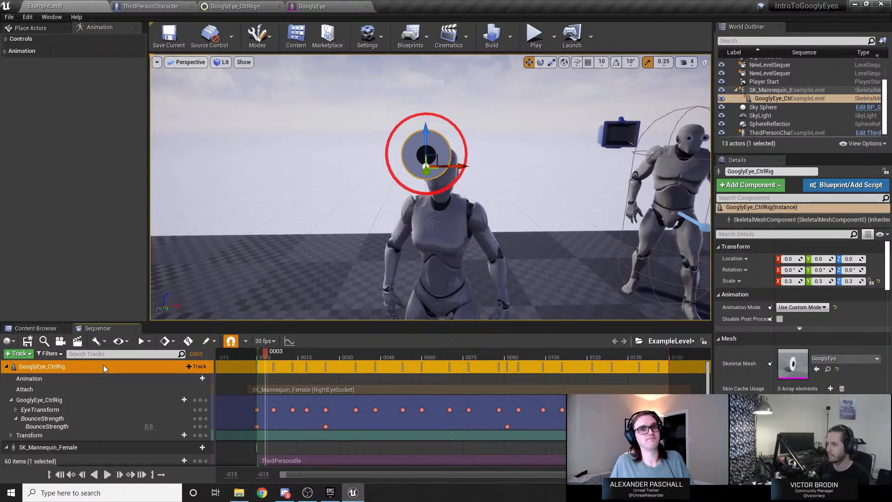
pyautogui.click(72, 398)
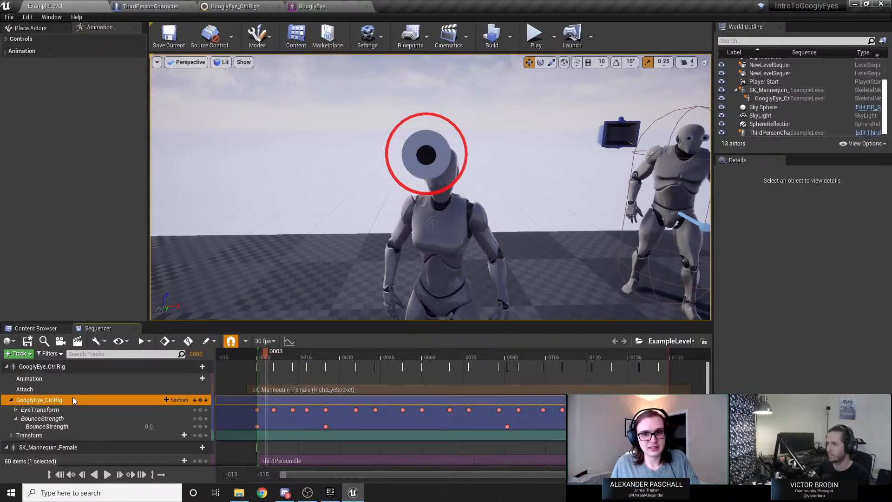
# Bring the mannequin's googly eyes into close view in the ThirdPersonCharacter blueprint and compile it.
pyautogui.click(149, 6)
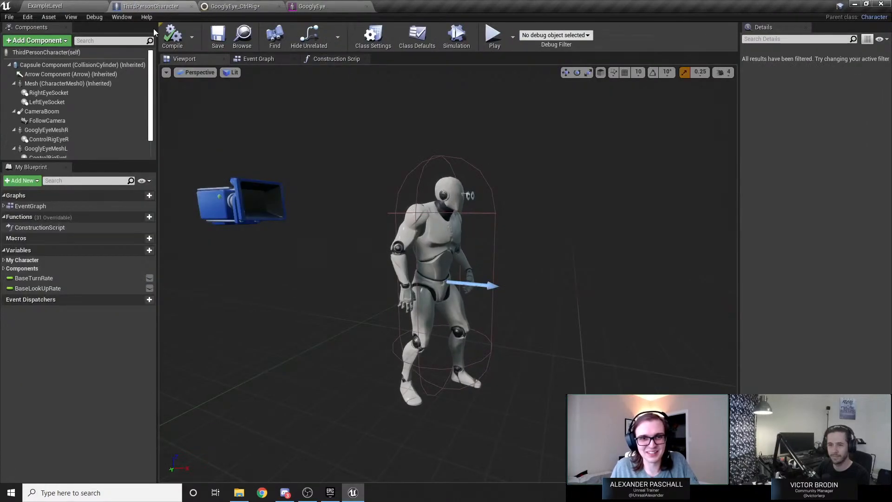
pyautogui.moveTo(374, 205); pyautogui.dragTo(290, 184, button='right')
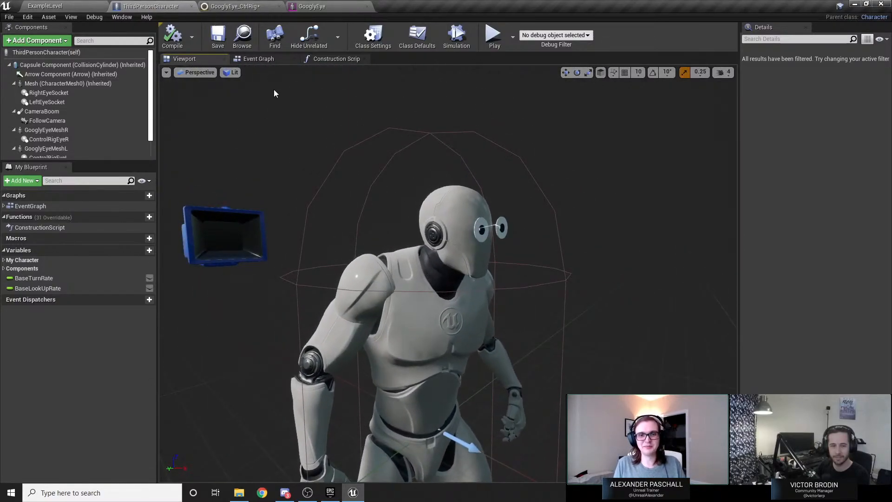
pyautogui.click(171, 43)
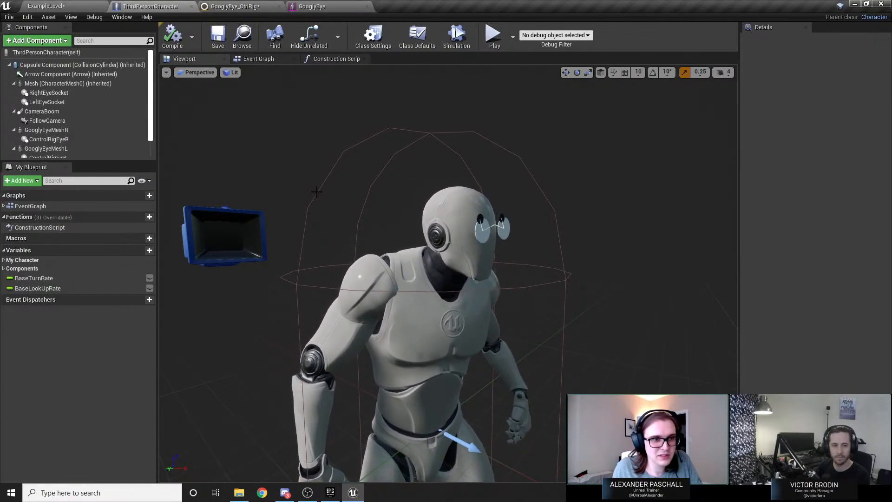
# Inspect the GooglyEyeMeshR component and its child ControlRigEyeR in the ThirdPersonCharacter blueprint.
pyautogui.moveTo(32, 131); pyautogui.dragTo(55, 153)
pyautogui.click(54, 140)
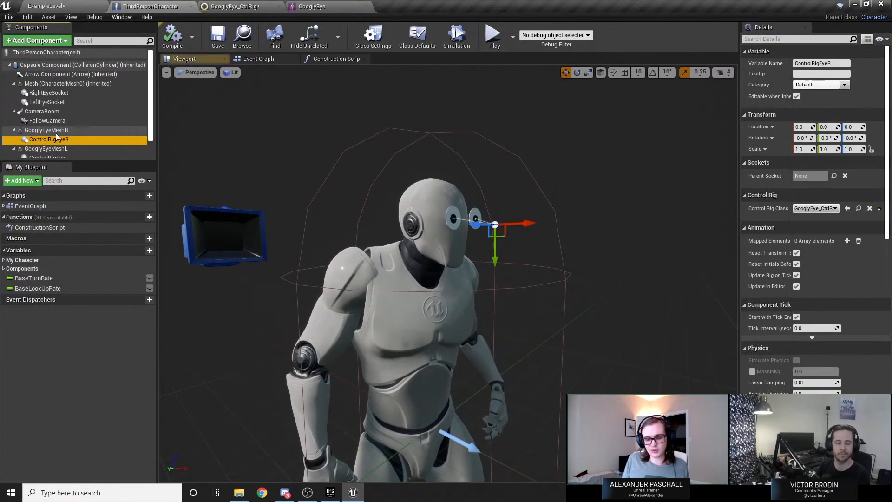
pyautogui.click(56, 132)
pyautogui.click(58, 140)
pyautogui.click(60, 132)
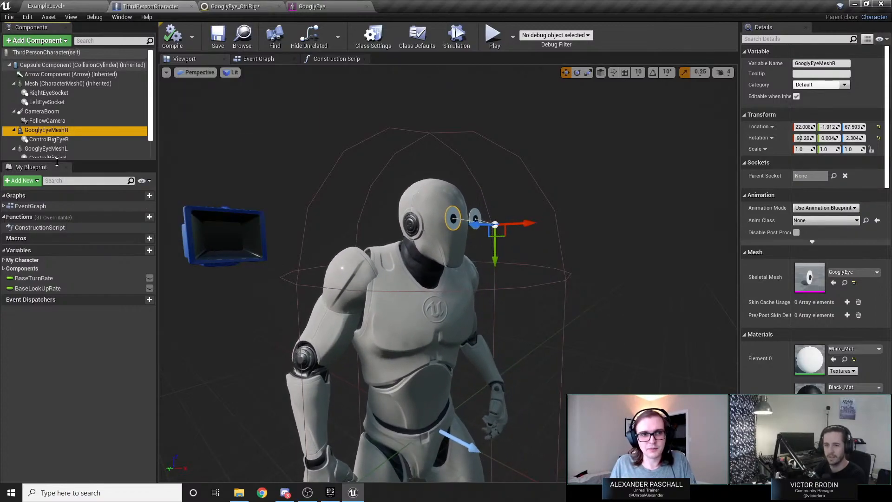
pyautogui.click(58, 140)
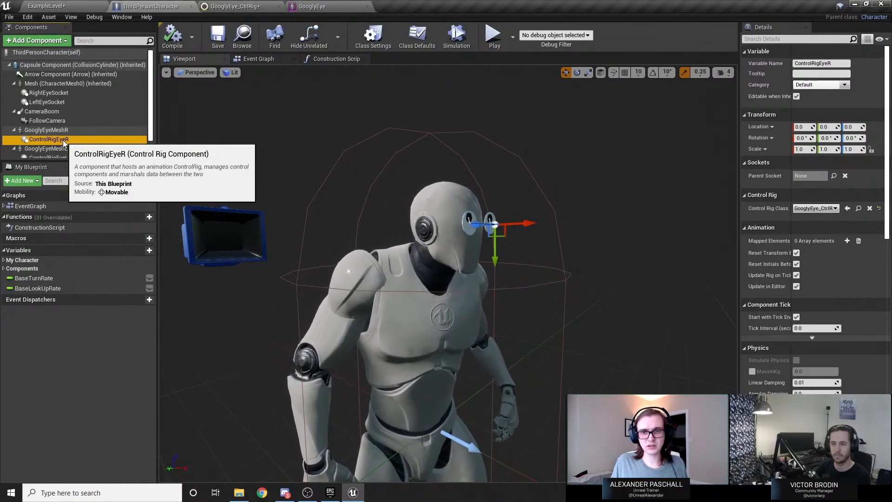
# Examine how the EyeTransform control drives the Root bone in the Origin Transform section of the GooglyEye_CtrlRig graph.
pyautogui.click(234, 6)
pyautogui.scroll(4, 467, 250)
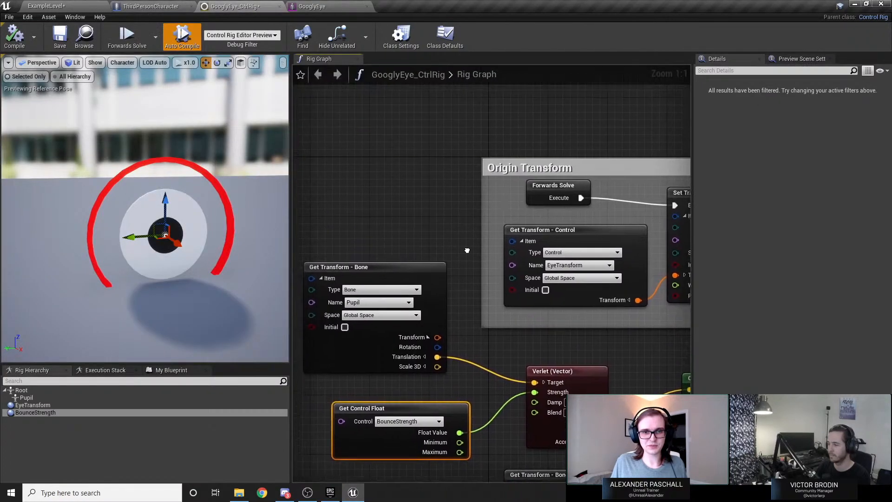
pyautogui.moveTo(476, 234); pyautogui.dragTo(372, 208, button='right')
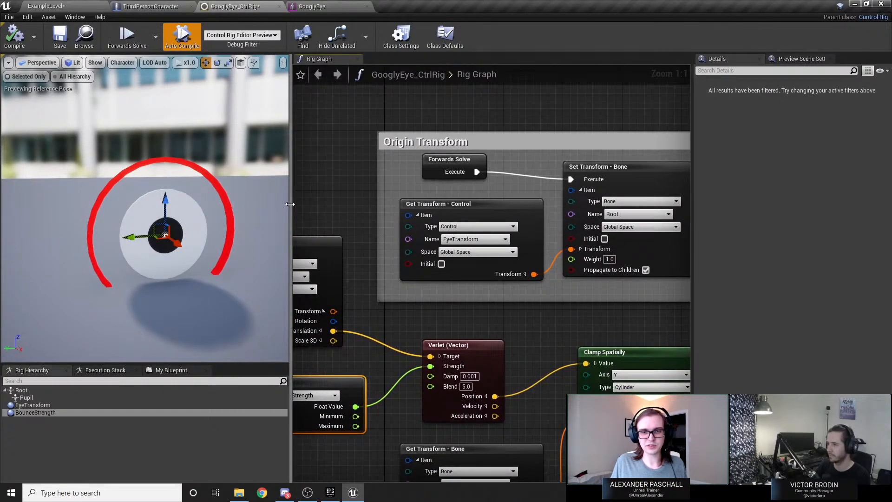
pyautogui.moveTo(292, 208); pyautogui.dragTo(195, 208)
pyautogui.scroll(-2, 259, 196)
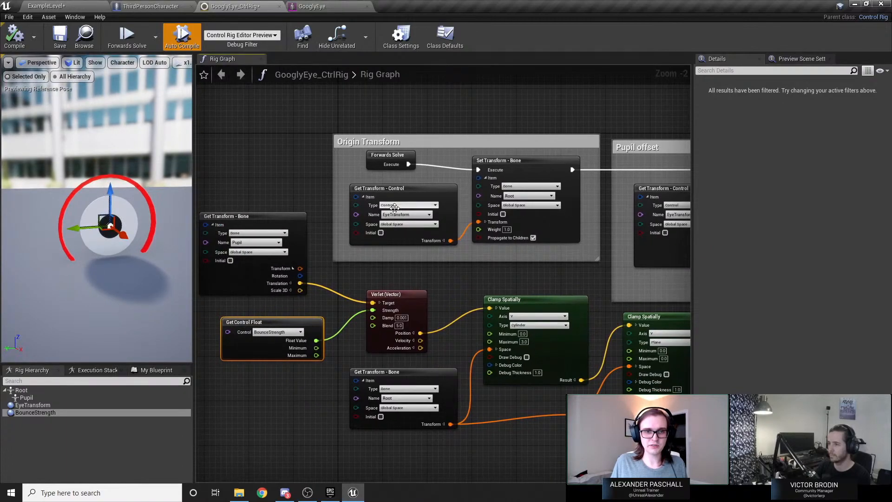
pyautogui.scroll(2, 422, 224)
pyautogui.scroll(3, 422, 224)
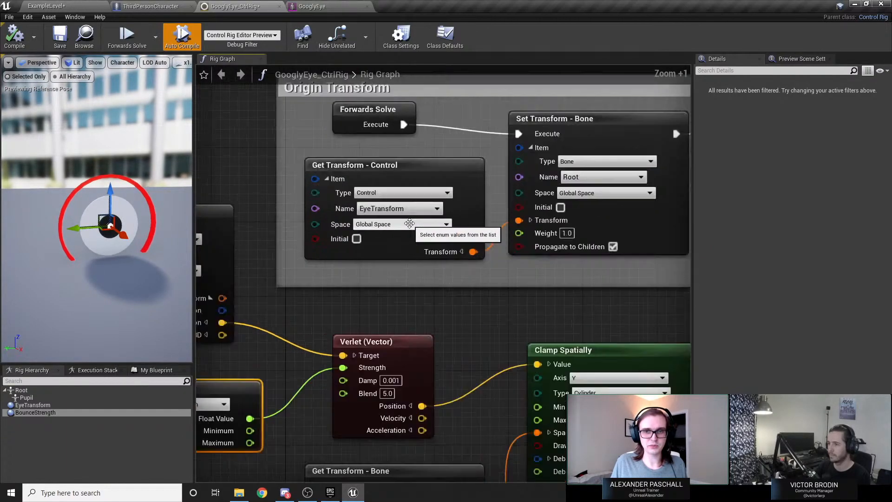
pyautogui.click(377, 164)
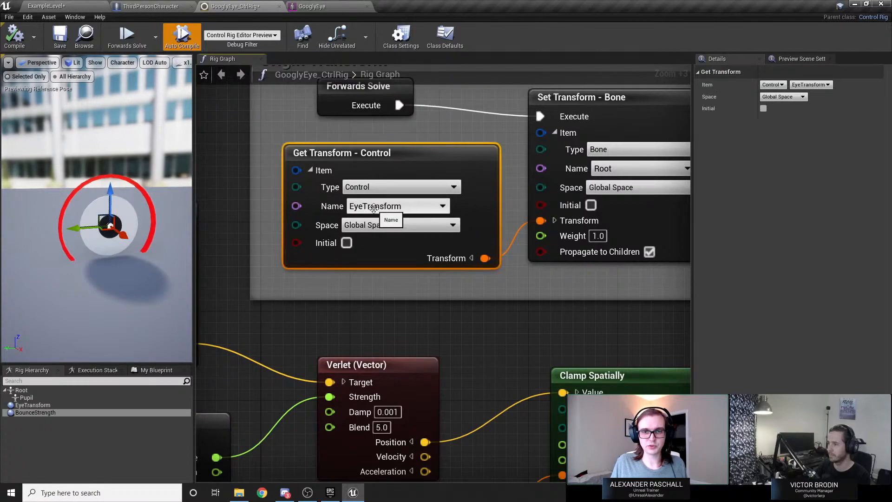
pyautogui.moveTo(534, 202); pyautogui.dragTo(376, 236, button='right')
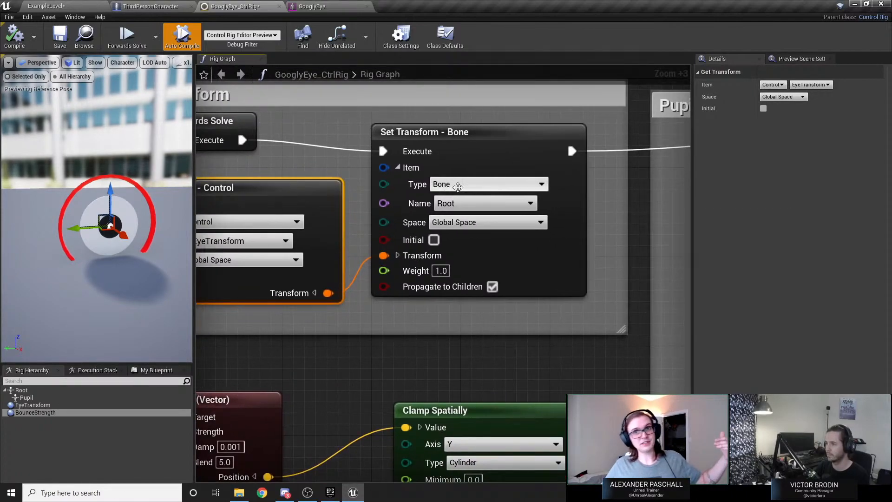
pyautogui.scroll(-3, 506, 281)
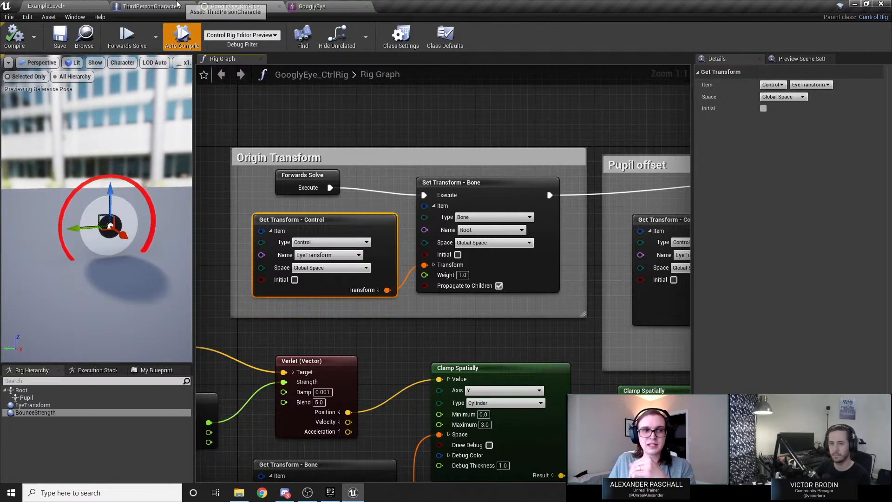
# Compare the ControlRigEyeR component in ThirdPersonCharacter with the Origin Transform section of the GooglyEye_CtrlRig graph.
pyautogui.click(132, 7)
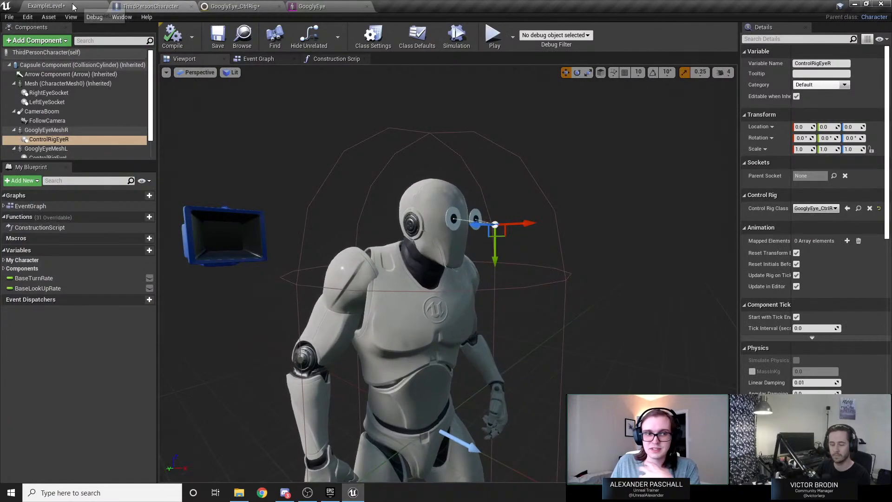
pyautogui.click(75, 137)
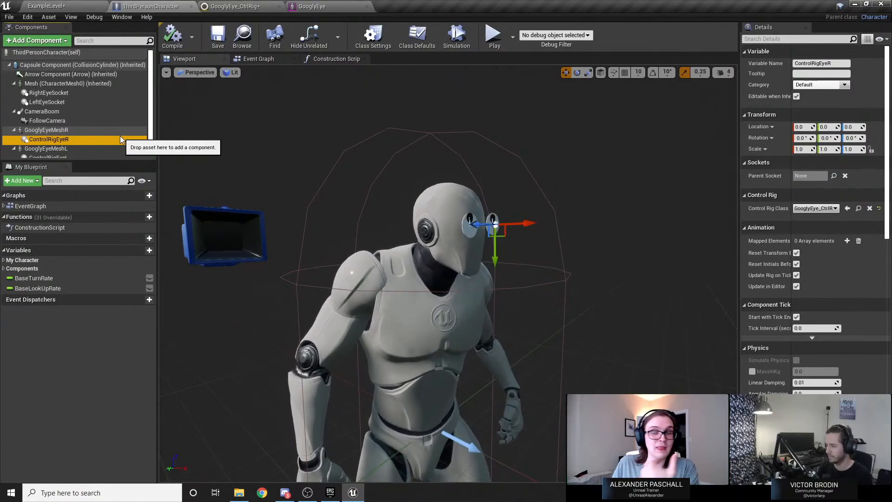
pyautogui.click(228, 10)
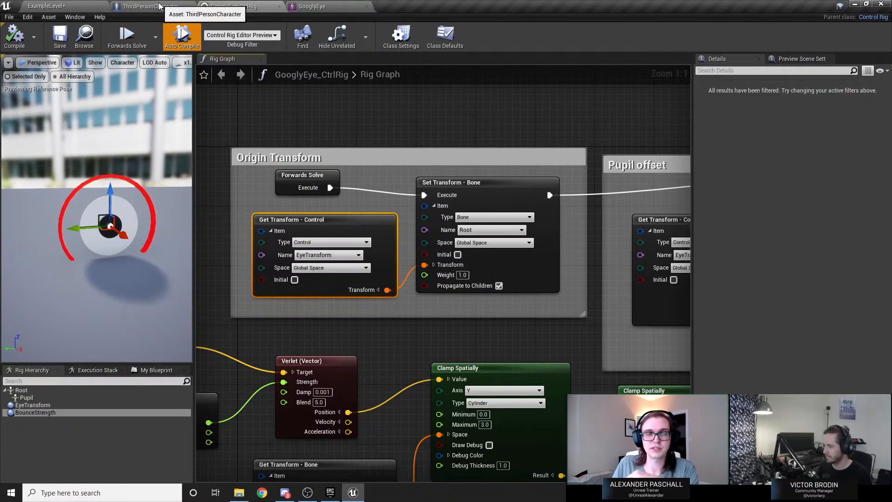
pyautogui.click(297, 96)
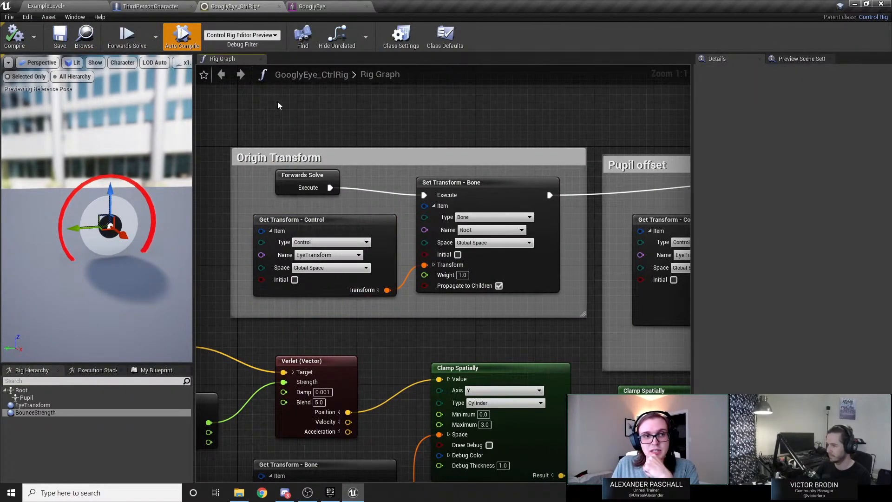
pyautogui.click(175, 6)
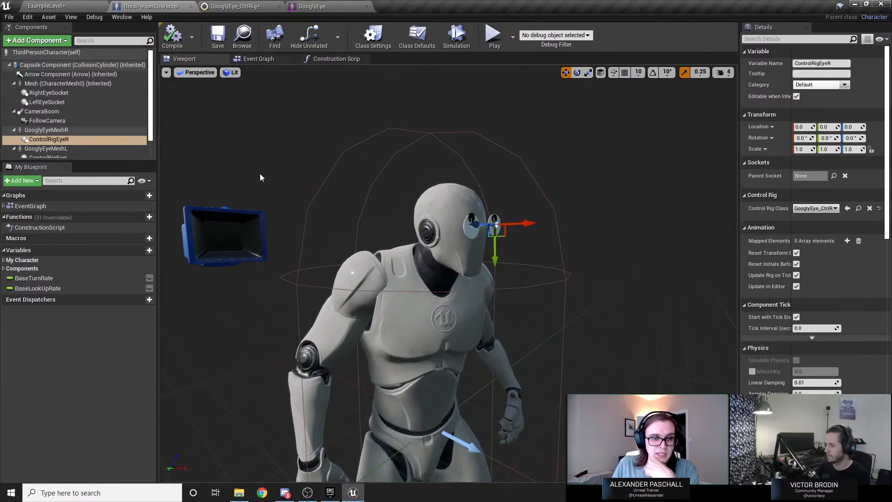
# Place the GooglyEye skeletal mesh from the Eyes folder into ExampleLevel and move it closer to the female mannequin.
pyautogui.click(72, 5)
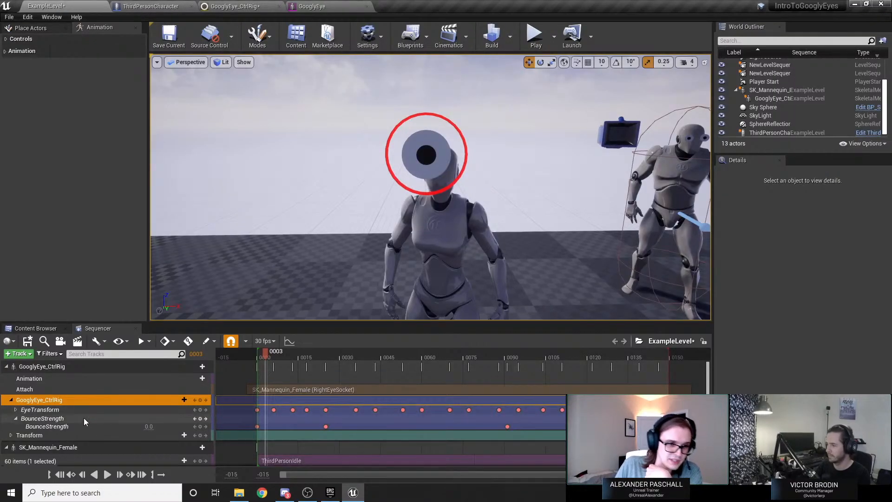
pyautogui.click(42, 328)
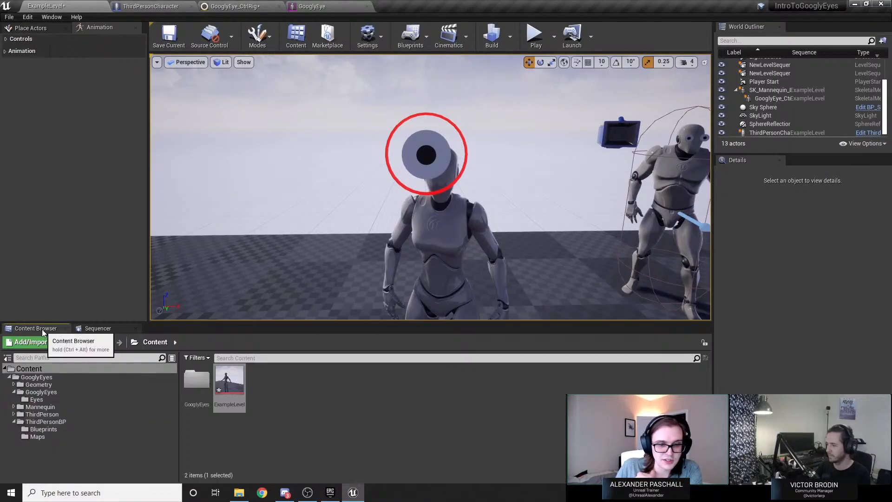
pyautogui.click(78, 391)
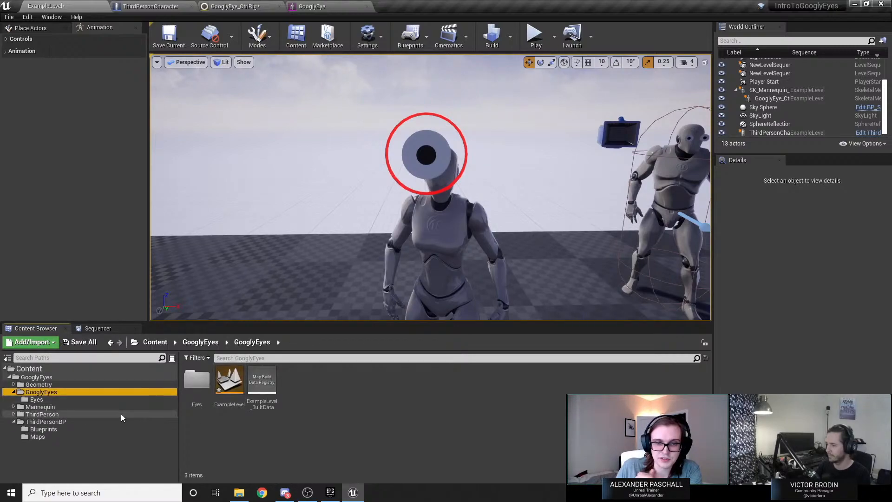
pyautogui.click(108, 400)
pyautogui.click(235, 400)
pyautogui.moveTo(235, 400); pyautogui.dragTo(239, 279)
pyautogui.moveTo(237, 242); pyautogui.dragTo(232, 187)
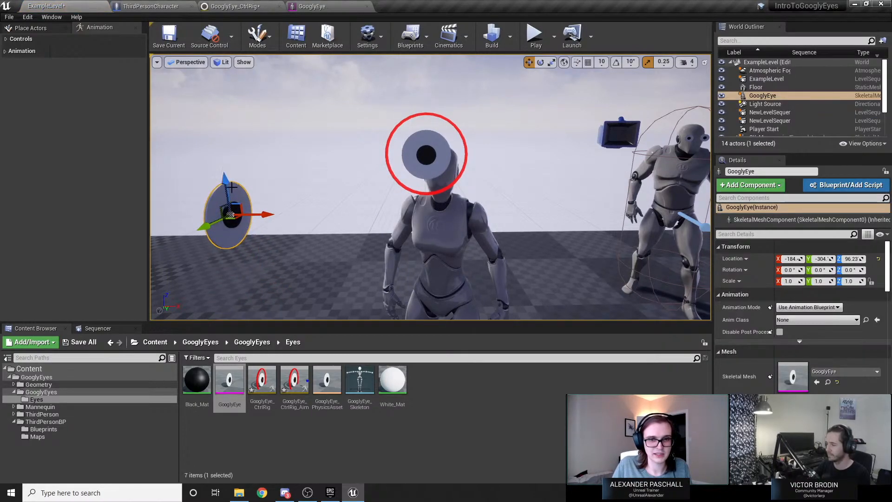
pyautogui.moveTo(232, 218); pyautogui.dragTo(279, 263)
# Rotate the placed GooglyEye about 69° around Z and raise it to about 164 in Z.
pyautogui.moveTo(278, 263); pyautogui.dragTo(233, 251, button='right')
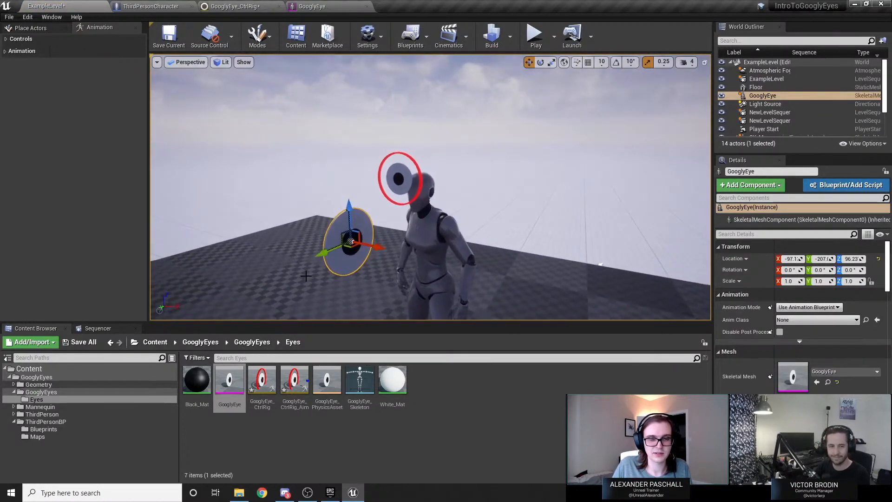
pyautogui.press('e')
pyautogui.moveTo(343, 259); pyautogui.dragTo(341, 161)
pyautogui.press('w')
pyautogui.scroll(5, 342, 160)
pyautogui.moveTo(270, 260); pyautogui.dragTo(181, 260, button='right')
# Collapse the GooglyEye_CtrlRig and SK_Mannequin_Female tracks in Sequencer.
pyautogui.click(110, 328)
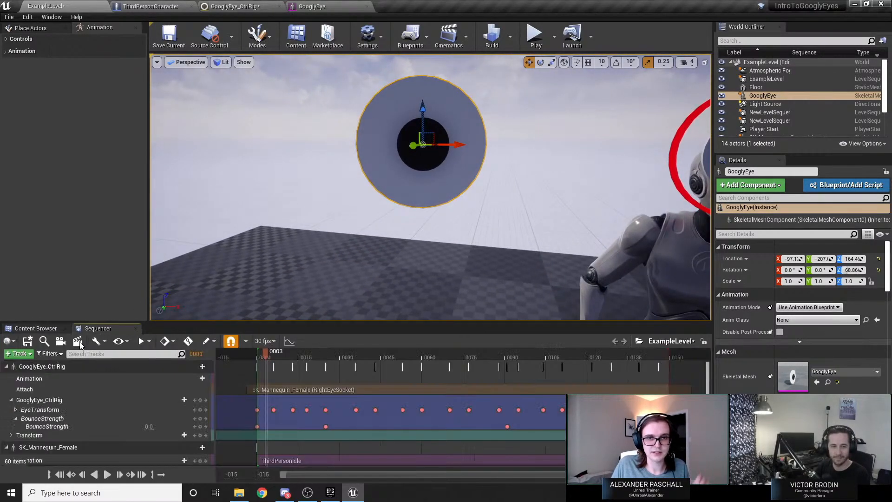
pyautogui.click(7, 366)
pyautogui.click(7, 380)
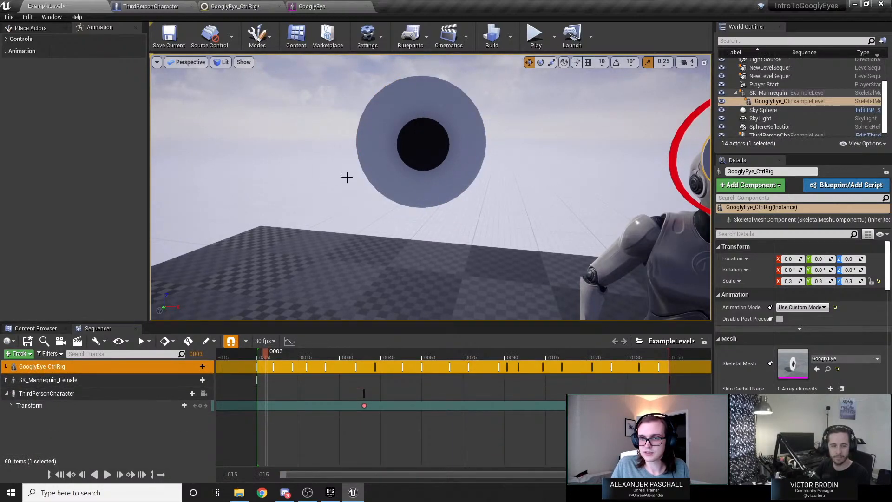
# Rename the placed GooglyEye actor in ExampleLevel to Jeff.
pyautogui.click(347, 178)
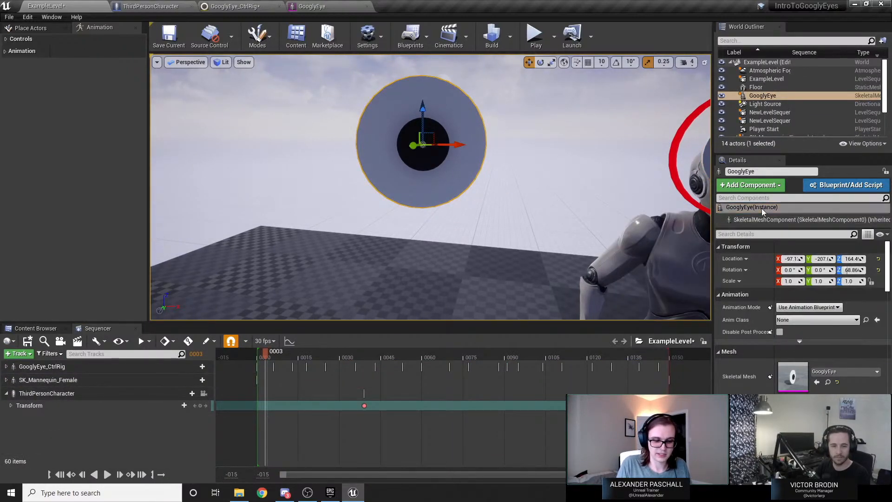
pyautogui.click(762, 171)
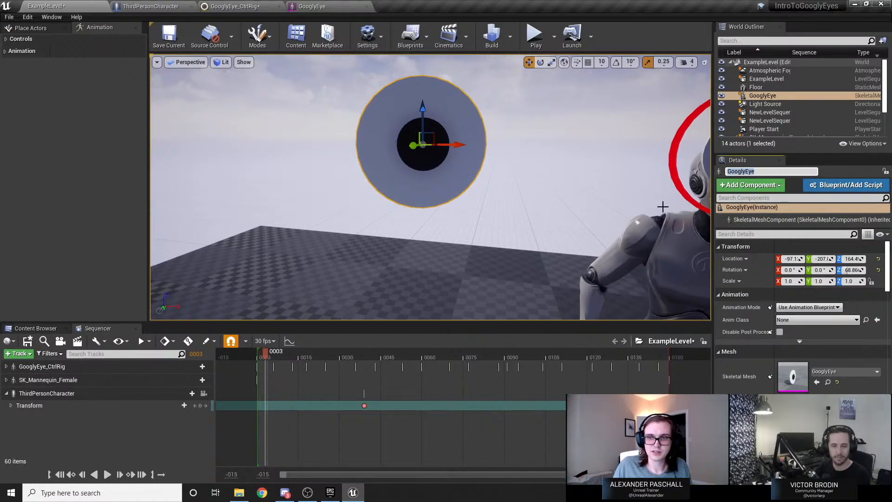
pyautogui.write('J')
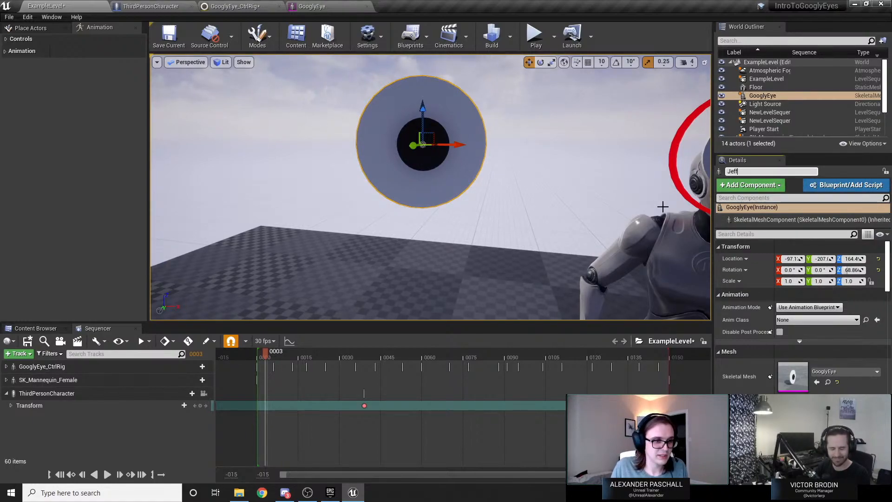
pyautogui.write('eff')
pyautogui.press('Return')
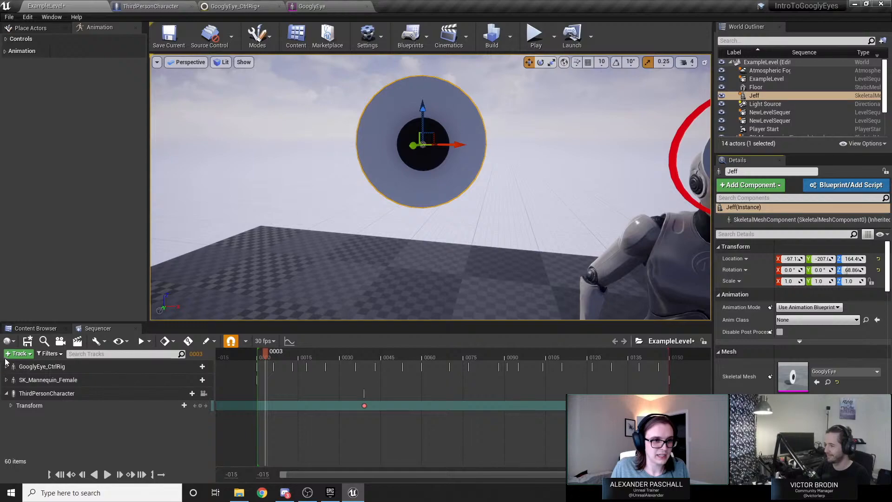
# Add the Jeff actor to the ExampleLevel sequence as a track in Sequencer.
pyautogui.click(18, 353)
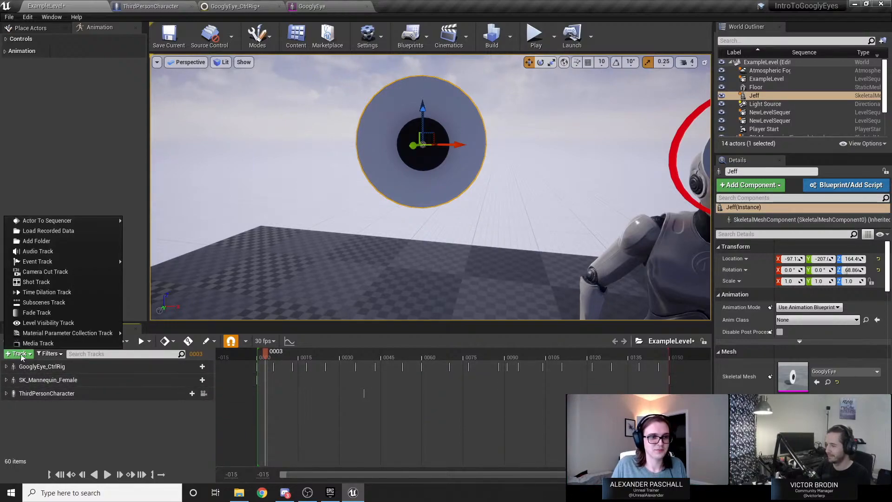
pyautogui.moveTo(107, 220)
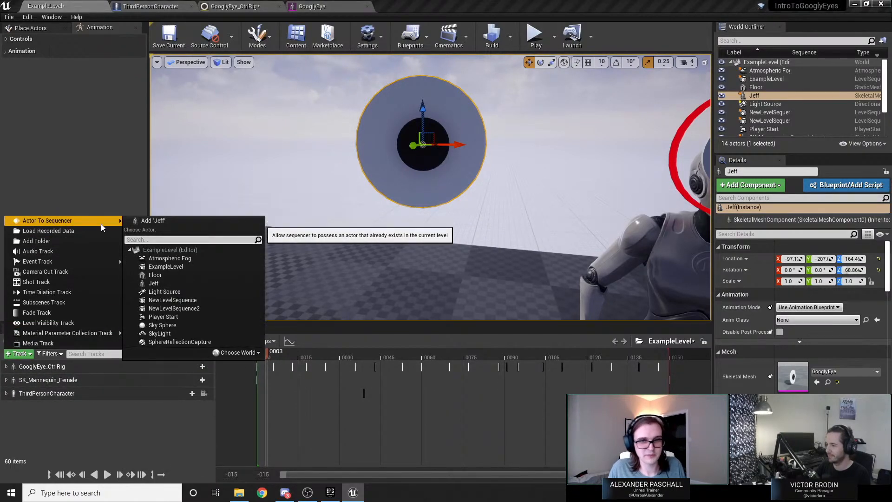
pyautogui.click(170, 221)
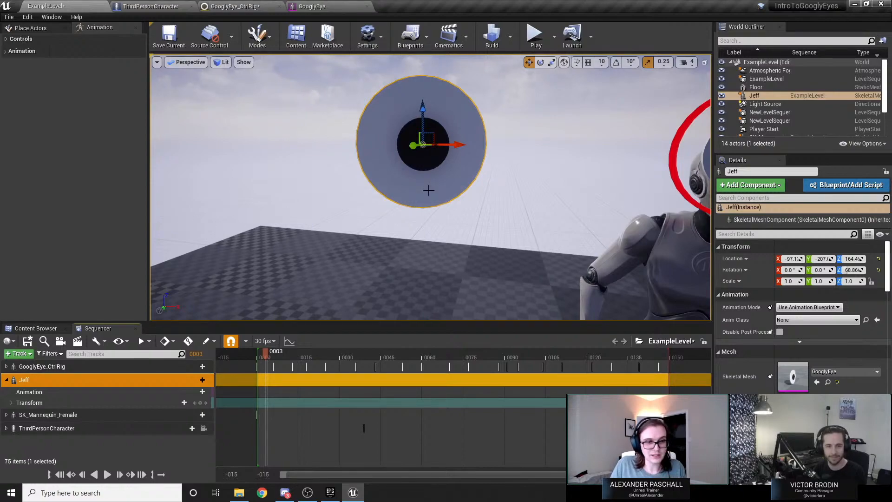
# Compare Jeff with the mannequin's GooglyEye_CtrlRig eye and look up the asset-based control rigs available for Jeff's track.
pyautogui.moveTo(73, 391)
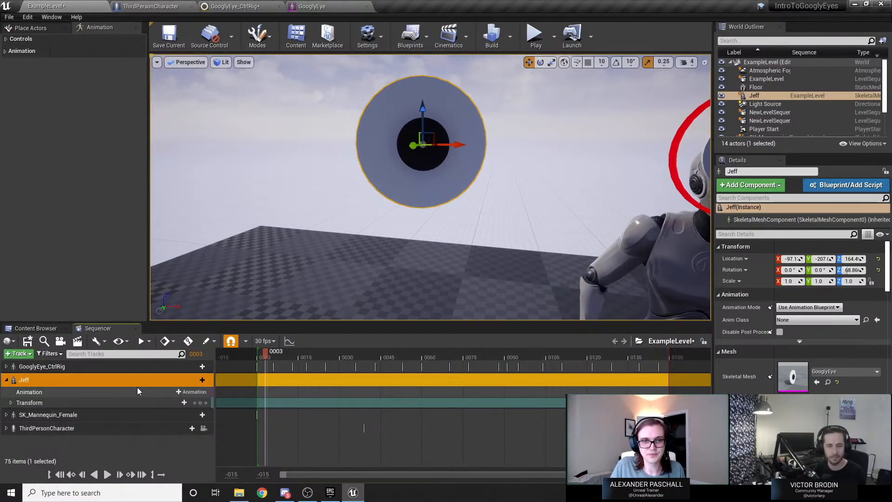
pyautogui.moveTo(551, 248); pyautogui.dragTo(602, 236, button='right')
pyautogui.click(548, 216)
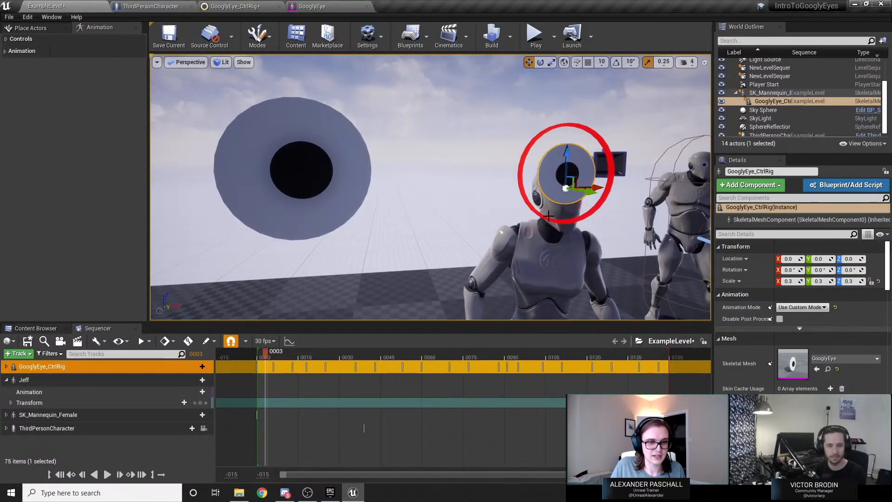
pyautogui.click(360, 200)
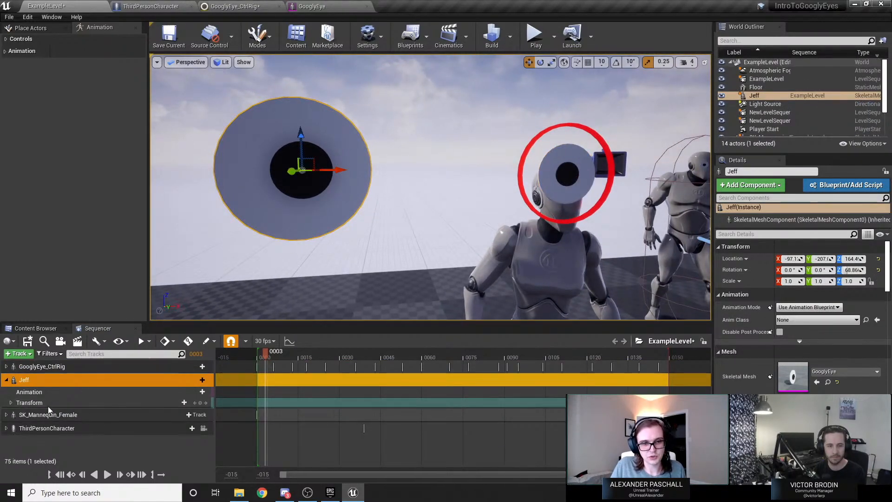
pyautogui.click(200, 379)
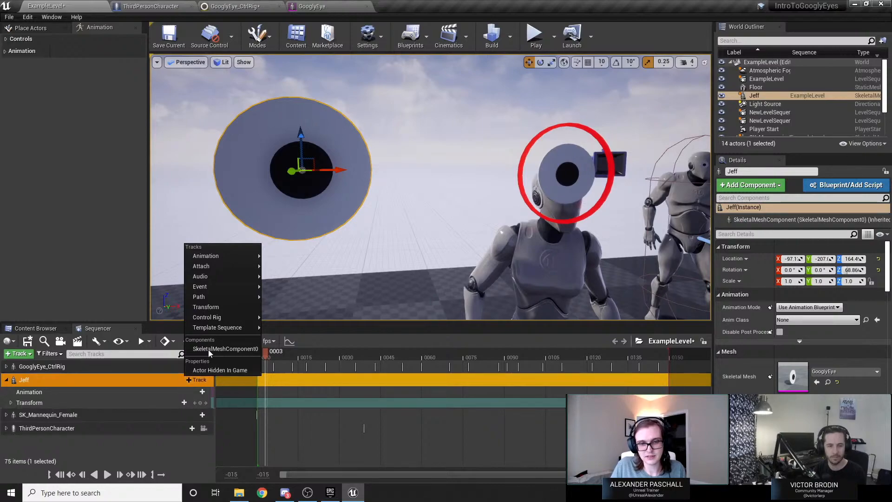
pyautogui.moveTo(231, 319)
pyautogui.moveTo(325, 348)
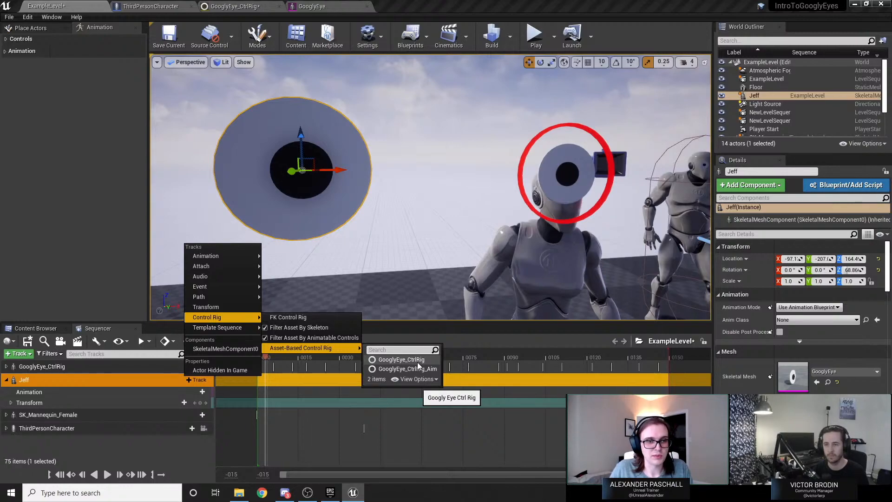
pyautogui.click(198, 381)
# Examine the EyeTransform control's gizmo settings in GooglyEye_CtrlRig, including the Gizmo Transform rotation and scale.
pyautogui.click(237, 6)
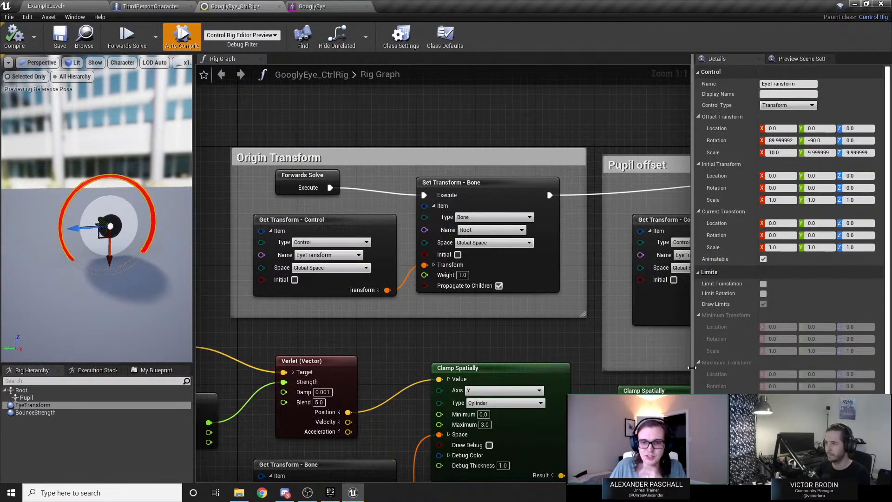
pyautogui.moveTo(692, 371); pyautogui.dragTo(649, 374)
pyautogui.scroll(-3, 679, 374)
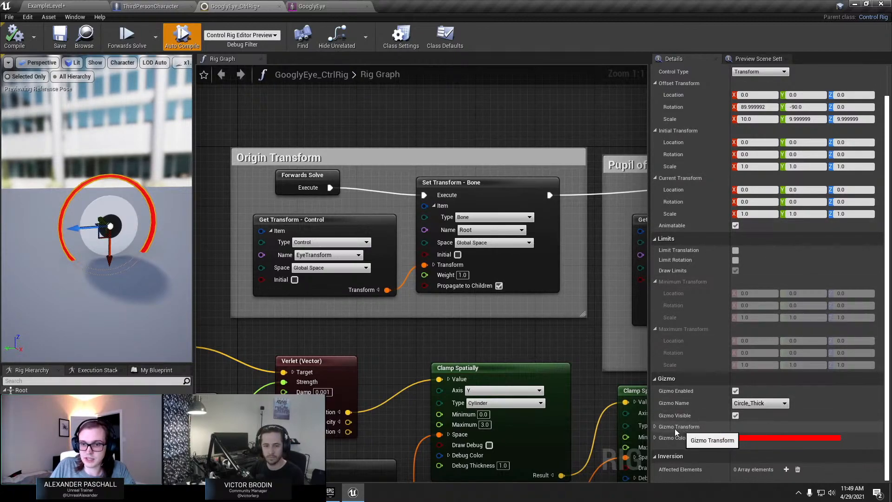
pyautogui.click(656, 427)
pyautogui.scroll(-2, 668, 422)
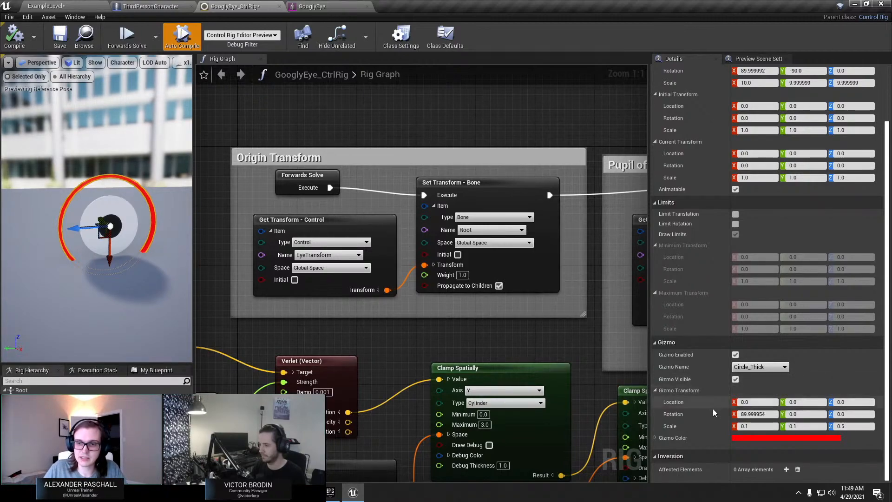
pyautogui.click(769, 426)
pyautogui.press('Tab')
pyautogui.press('Tab')
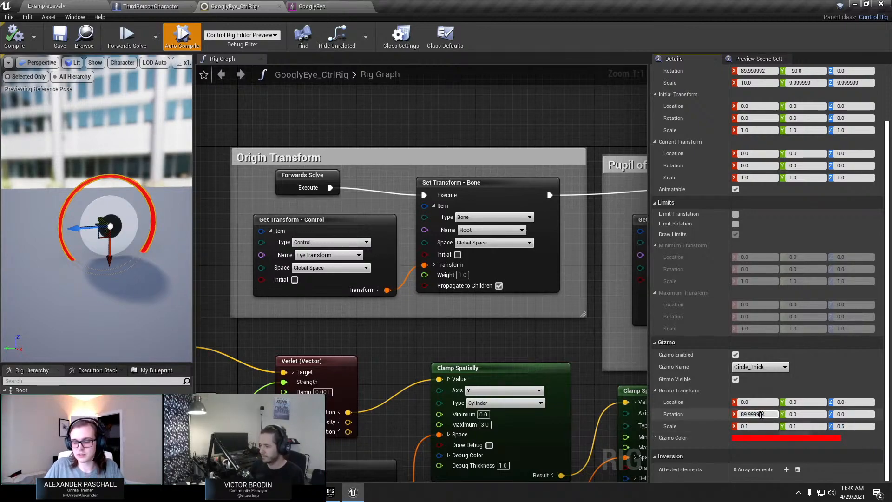
pyautogui.click(768, 414)
pyautogui.click(845, 426)
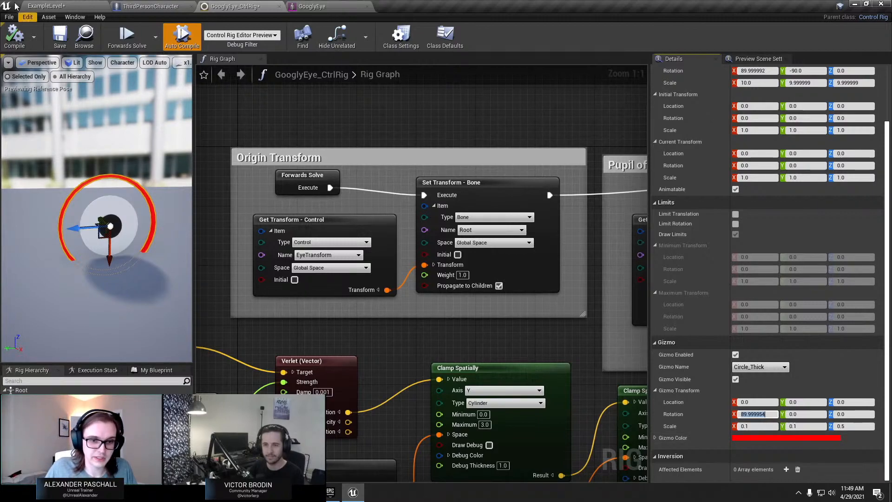
# Look up the Control Rig Gizmo Library among the animation asset types that can be created in ExampleLevel's Eyes folder.
pyautogui.click(45, 6)
pyautogui.click(46, 329)
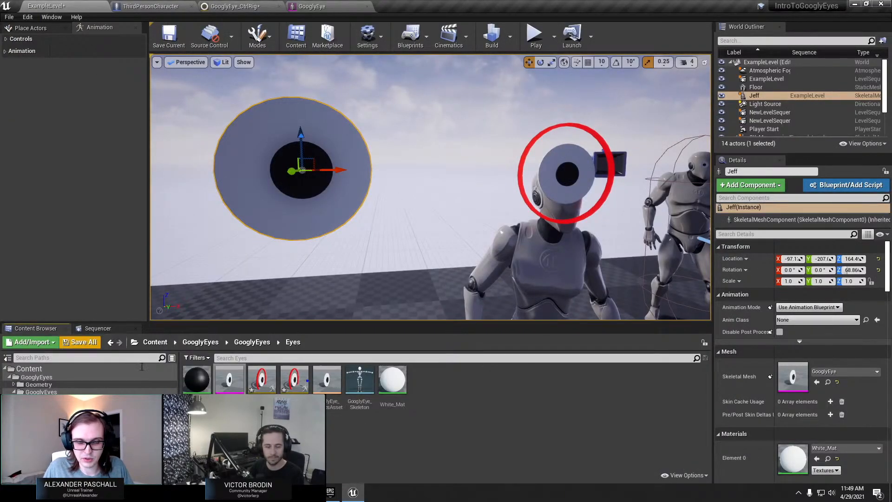
pyautogui.rightClick(350, 471)
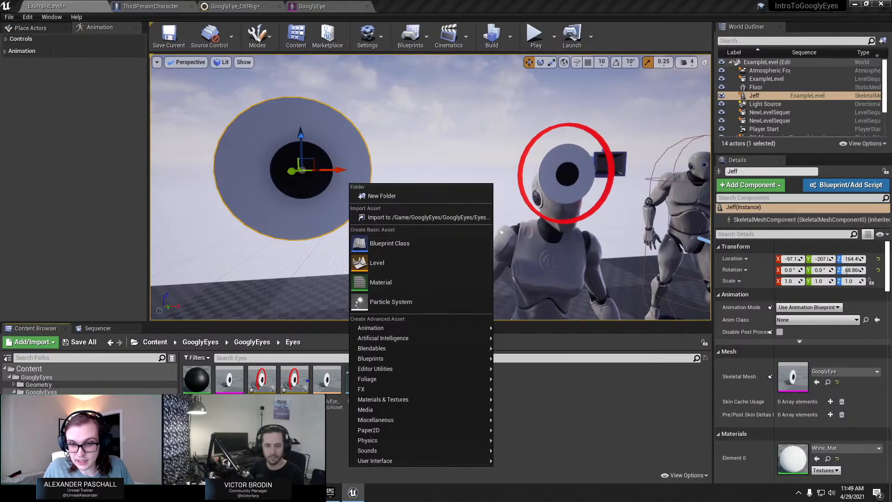
pyautogui.moveTo(371, 328)
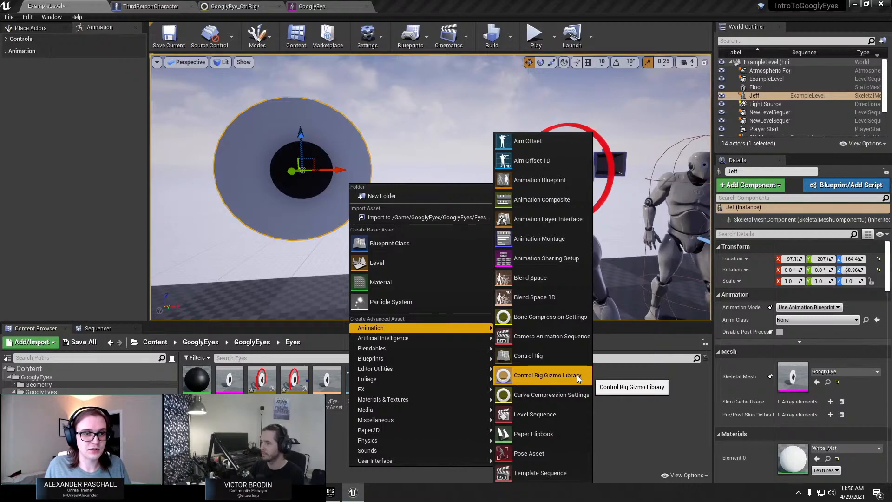
pyautogui.press('Escape')
# Examine the EyeTransform control's circular gizmo up close in a wider GooglyEye_CtrlRig preview viewport.
pyautogui.click(234, 6)
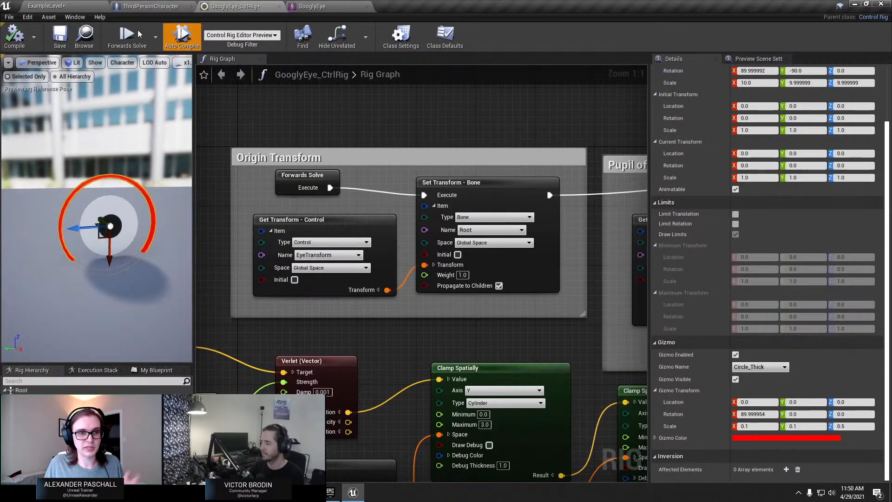
pyautogui.scroll(3, 100, 198)
pyautogui.scroll(-3, 56, 202)
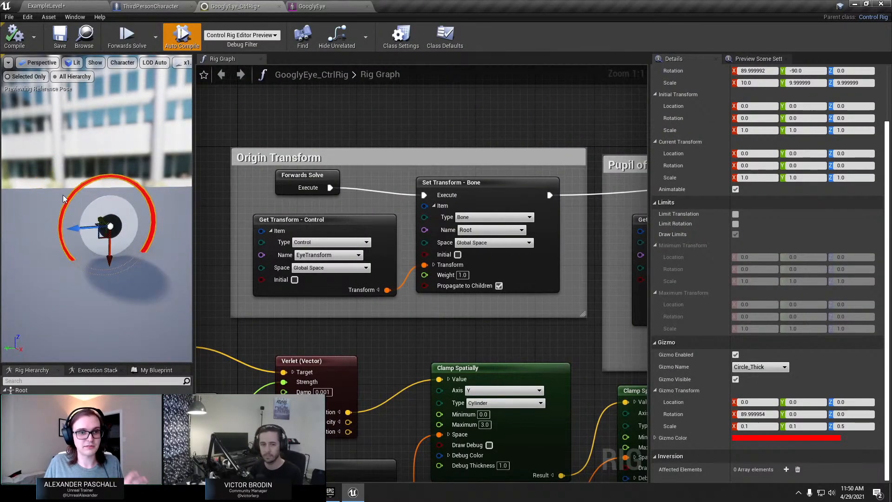
pyautogui.scroll(3, 96, 197)
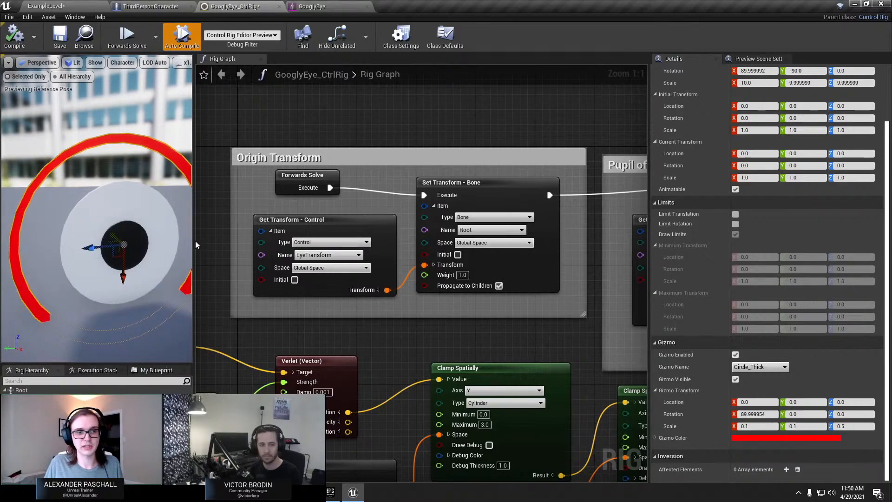
pyautogui.moveTo(196, 245); pyautogui.dragTo(281, 238)
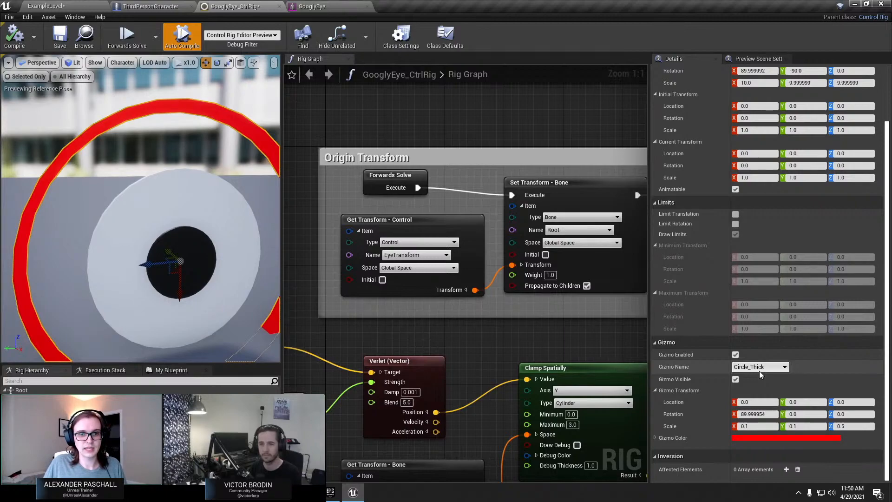
# Create a Control Rig Gizmo Library asset with its default name in the Eyes folder and open it.
pyautogui.click(45, 6)
pyautogui.rightClick(456, 399)
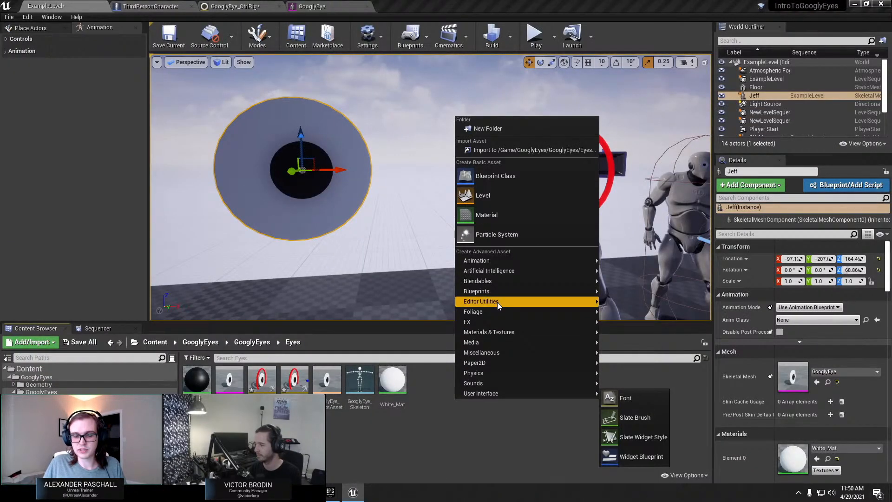
pyautogui.moveTo(521, 263)
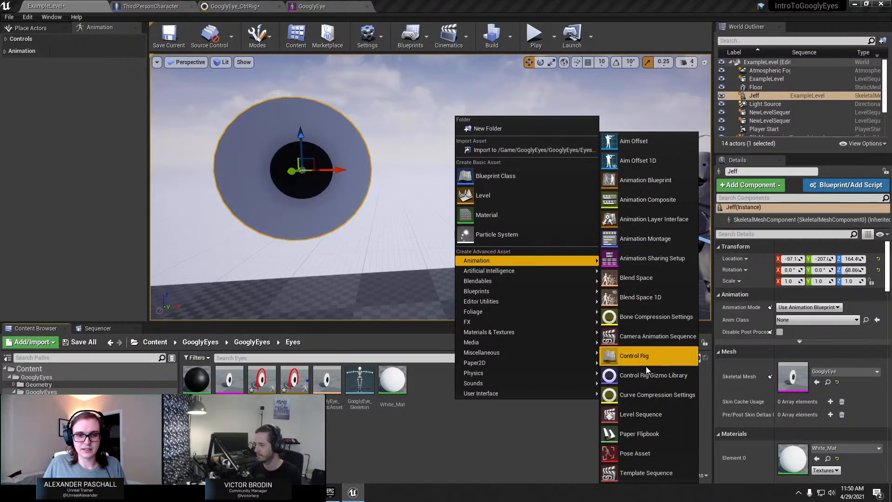
pyautogui.click(636, 378)
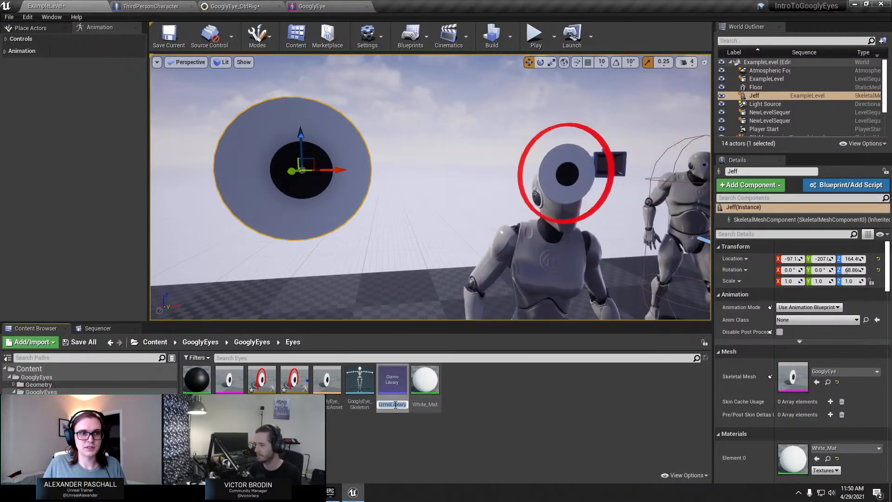
pyautogui.doubleClick(392, 381)
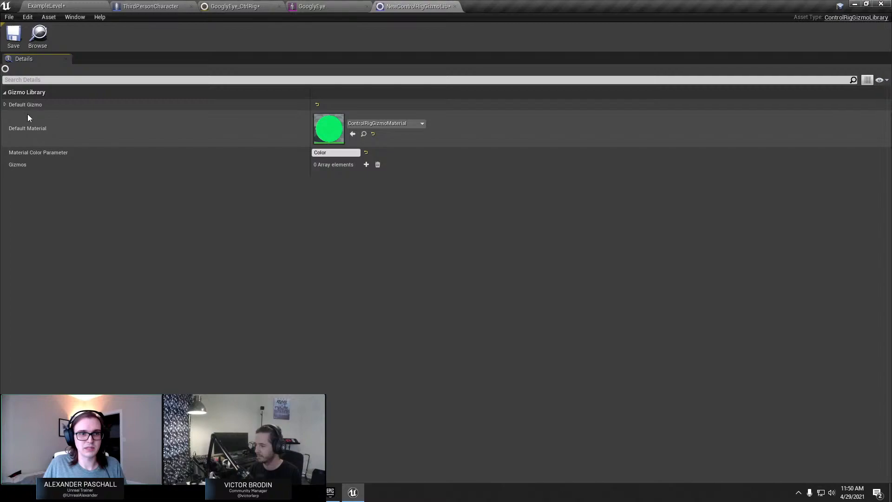
# Expand the library's Default Gizmo, add three elements to the Gizmos array with their properties expanded, and return to ExampleLevel.
pyautogui.click(6, 107)
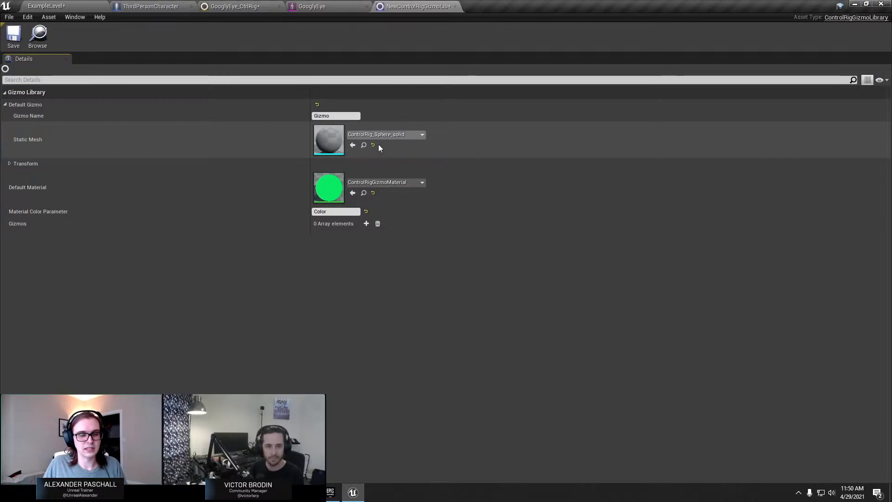
pyautogui.click(366, 223)
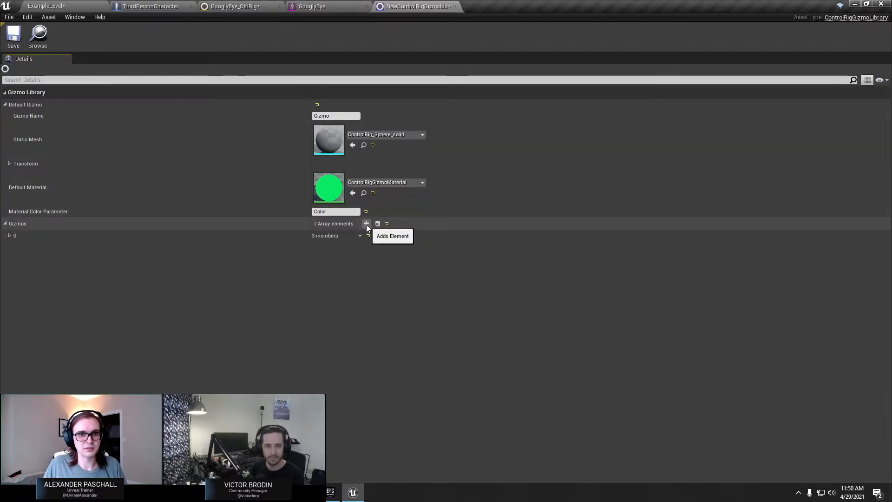
pyautogui.click(9, 236)
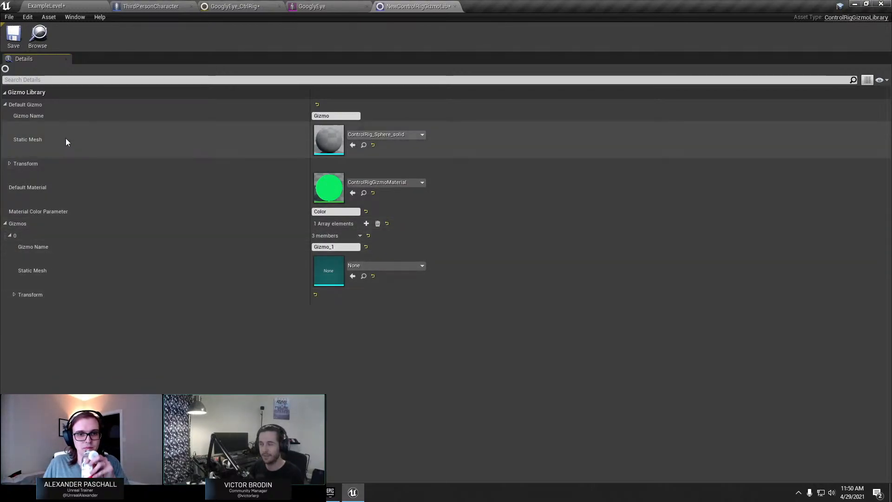
pyautogui.click(366, 223)
pyautogui.click(366, 223)
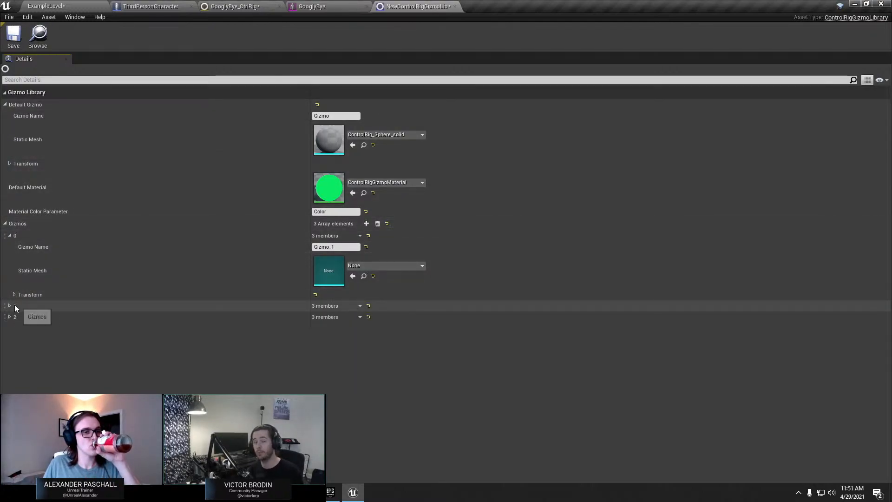
pyautogui.click(9, 316)
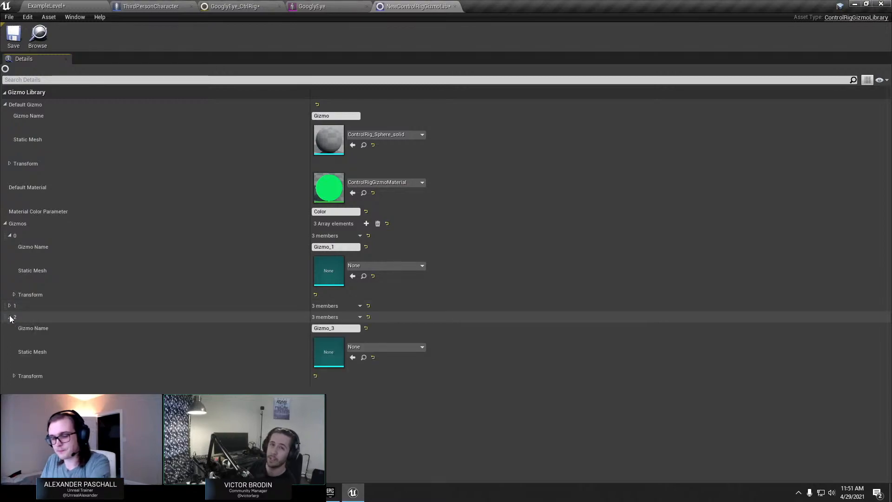
pyautogui.click(10, 306)
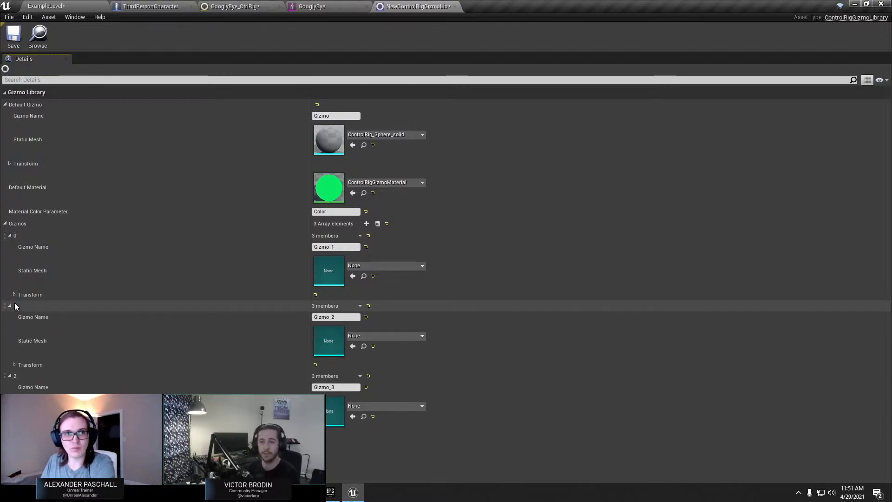
pyautogui.click(46, 6)
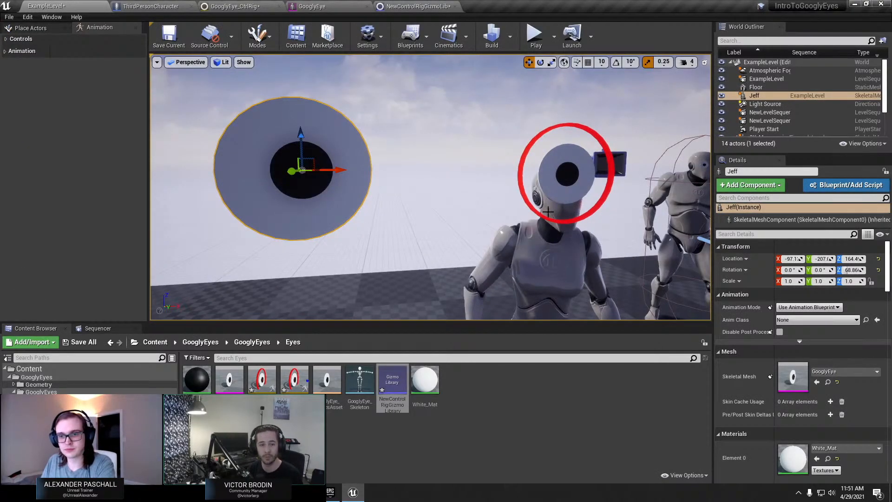
# Look through the gizmo shapes available as the EyeTransform control's Gizmo Name in GooglyEye_CtrlRig, keeping Circle_Thick.
pyautogui.click(180, 6)
pyautogui.click(224, 6)
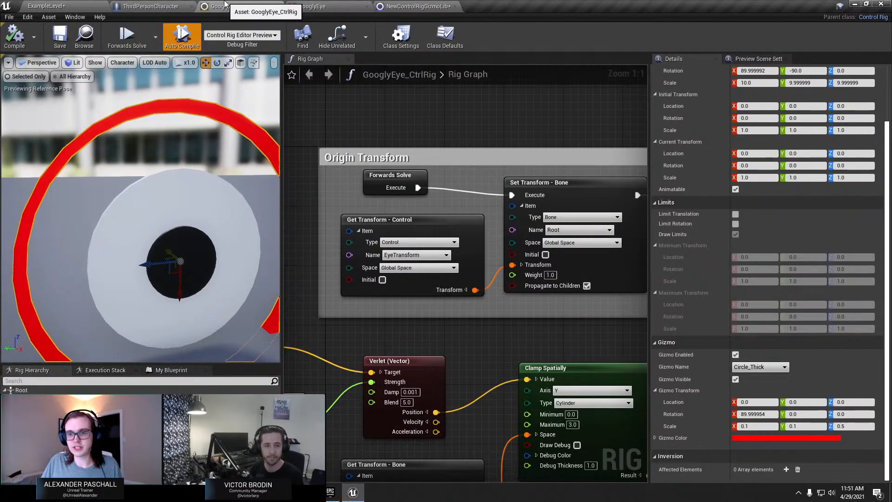
pyautogui.click(760, 367)
pyautogui.scroll(-8, 750, 294)
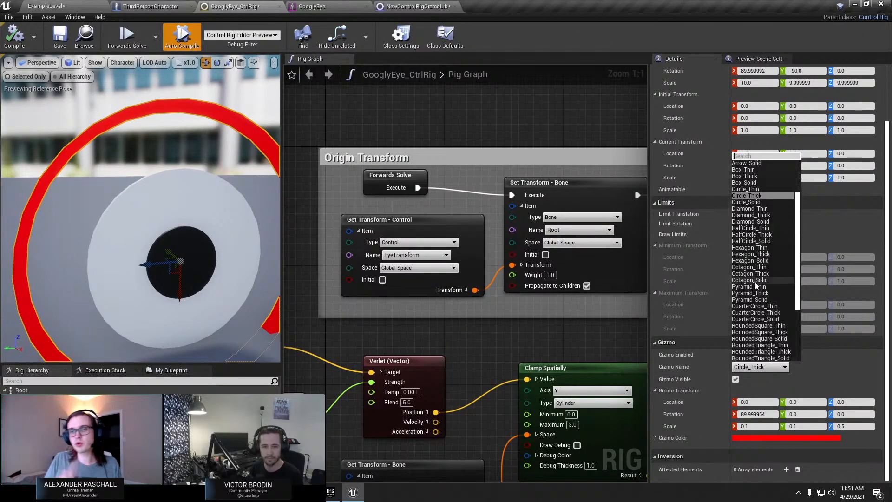
pyautogui.scroll(8, 758, 288)
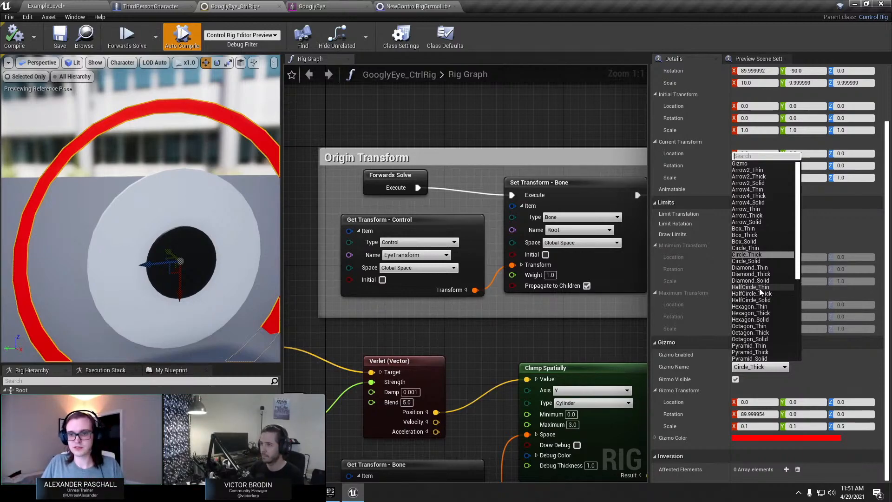
pyautogui.scroll(-6, 759, 288)
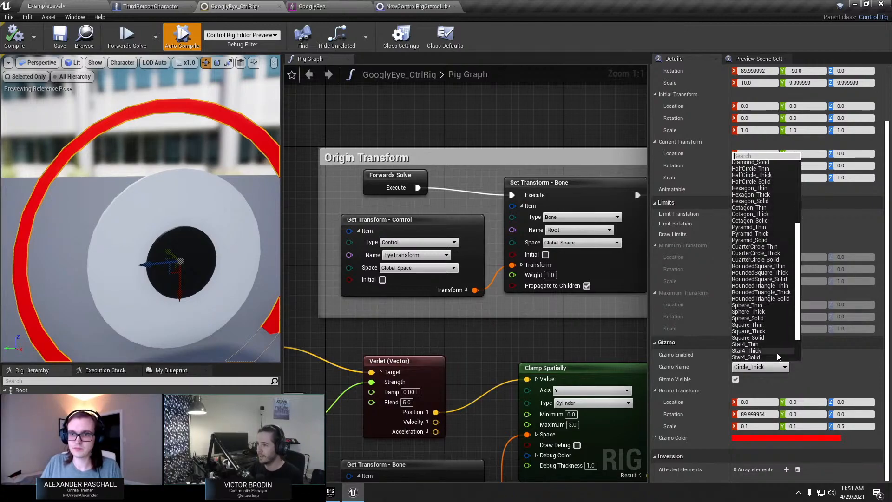
pyautogui.scroll(6, 776, 348)
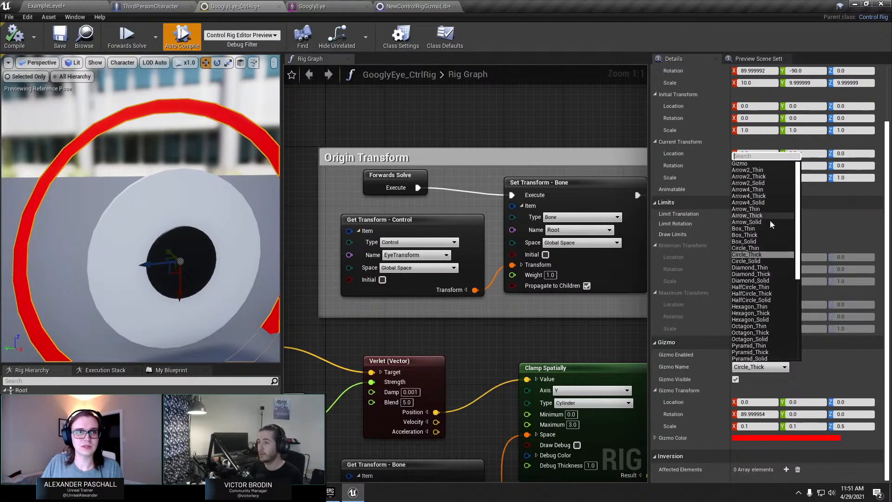
pyautogui.click(646, 21)
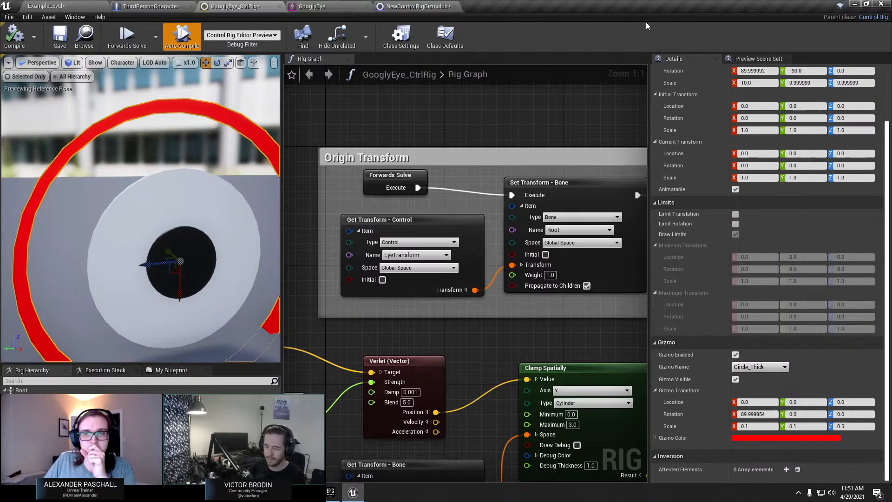
# Check ExampleLevel briefly, then examine the Verlet (Vector) node up close in GooglyEye_CtrlRig's Rig Graph, with the graph area slightly widened.
pyautogui.click(57, 5)
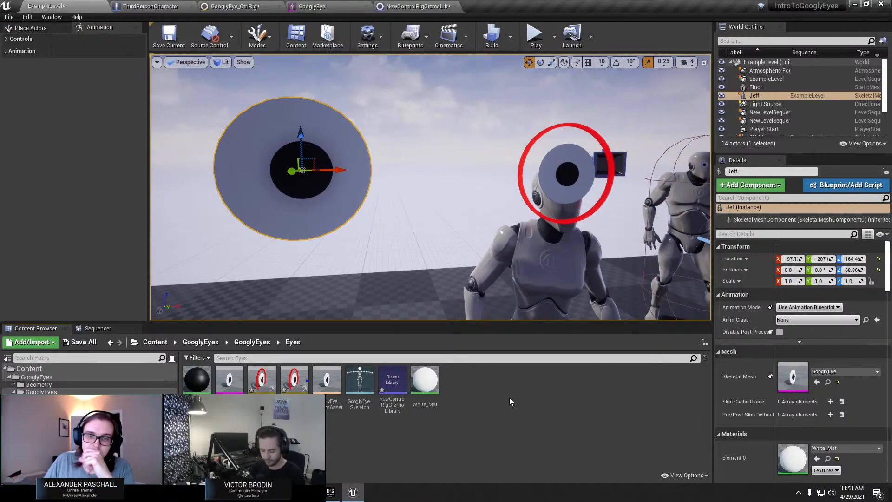
pyautogui.click(234, 6)
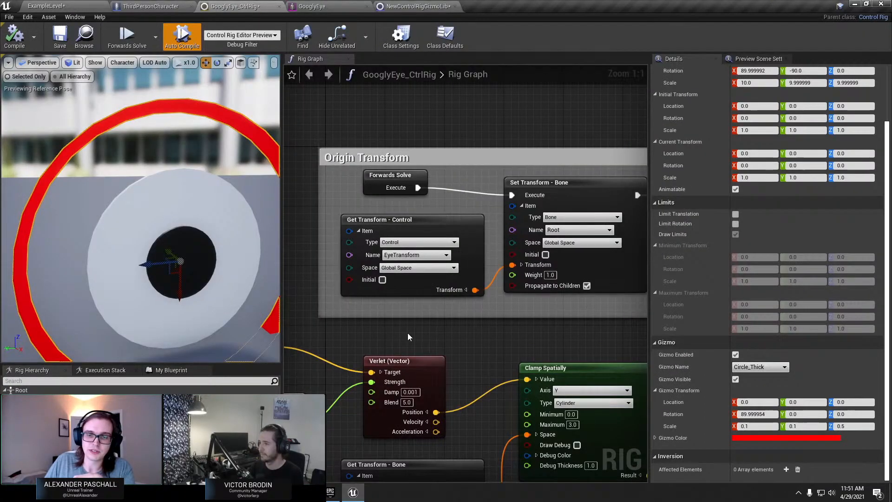
pyautogui.moveTo(408, 337); pyautogui.dragTo(460, 239, button='right')
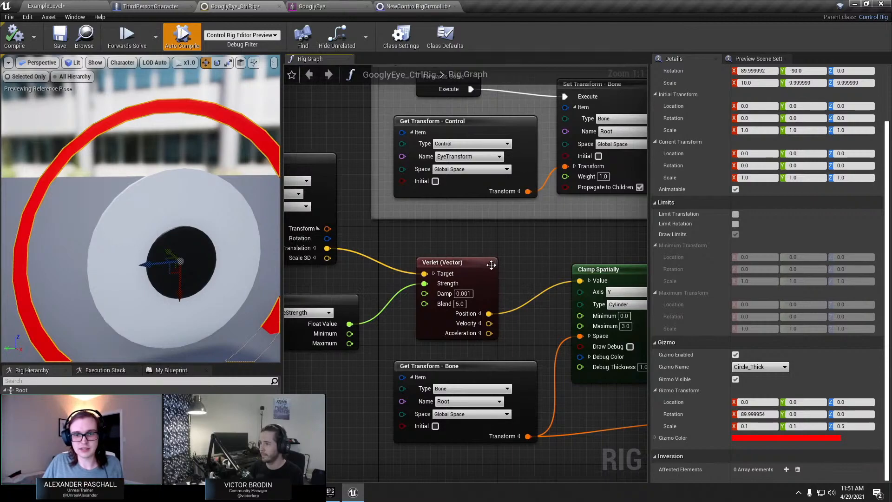
pyautogui.scroll(1, 535, 271)
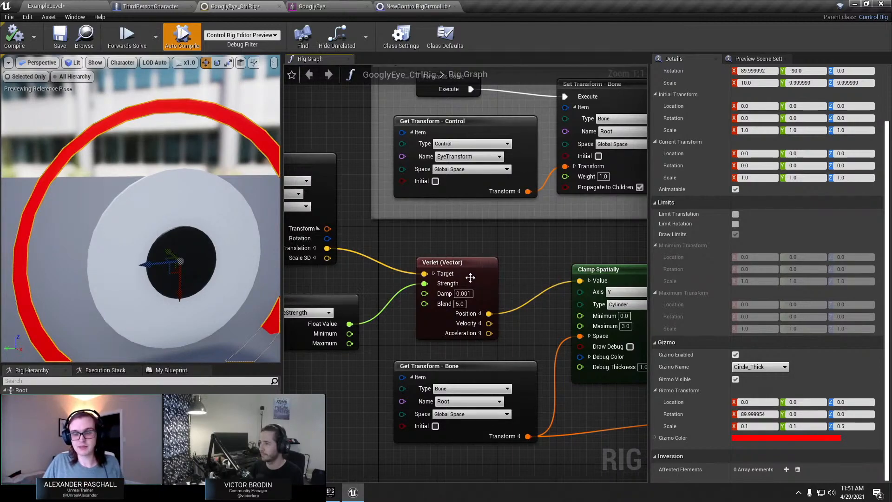
pyautogui.scroll(5, 471, 275)
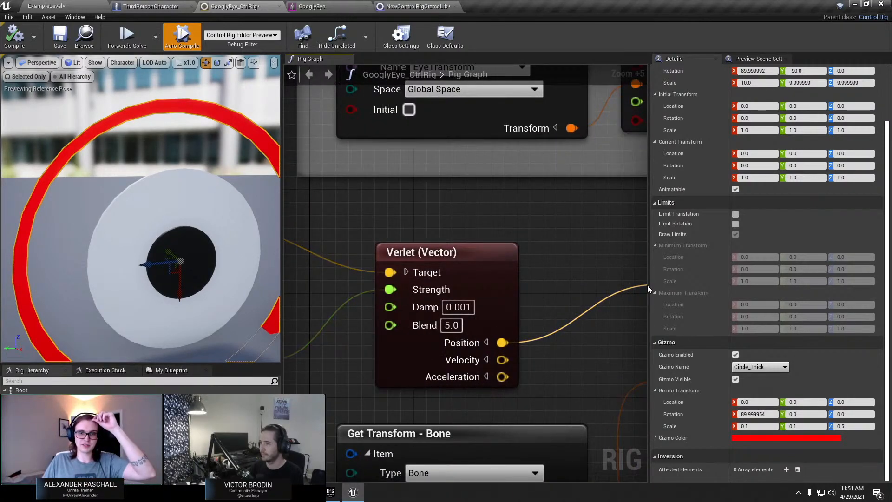
pyautogui.moveTo(648, 288); pyautogui.dragTo(672, 288)
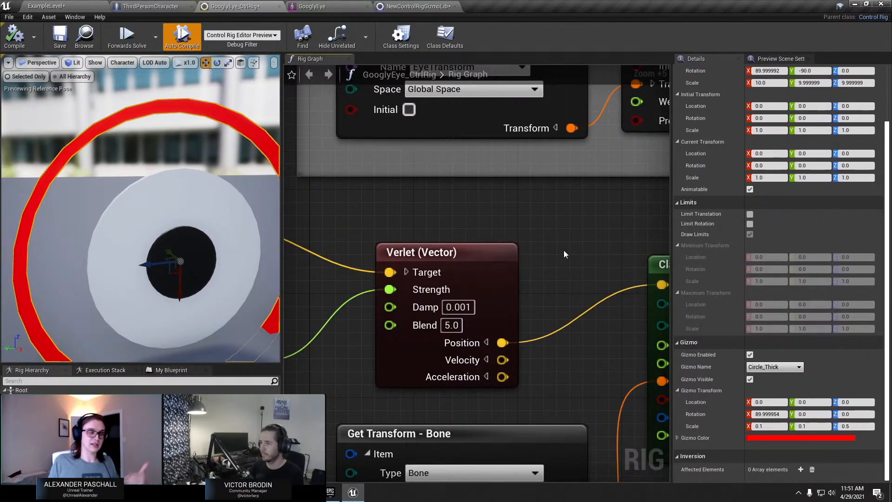
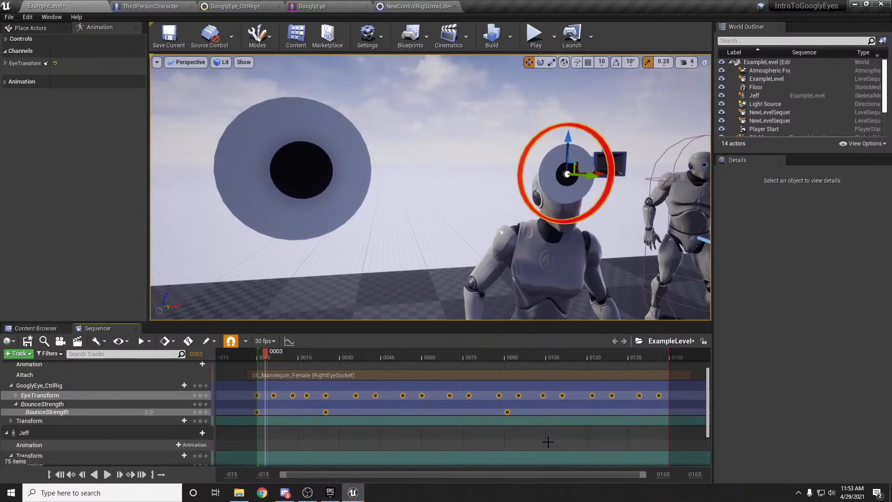
# Look up the Migrate action for the ExampleLevel level sequence in the root Content folder.
pyautogui.click(31, 328)
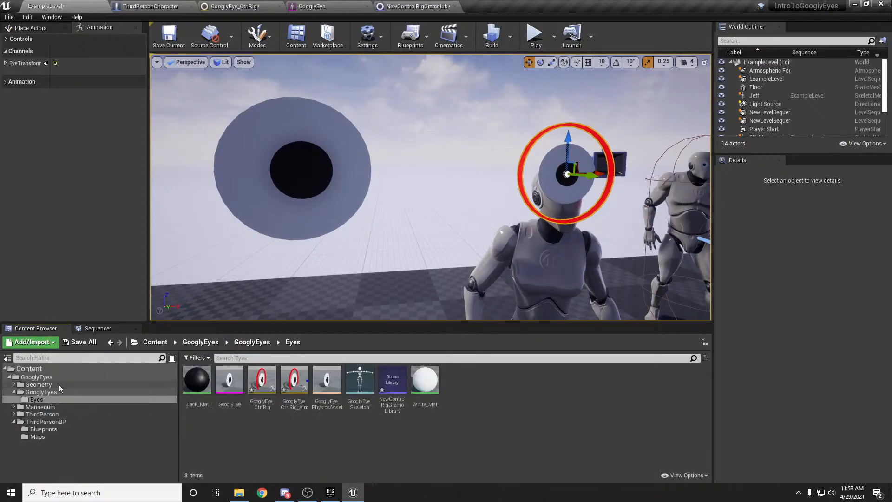
pyautogui.click(28, 368)
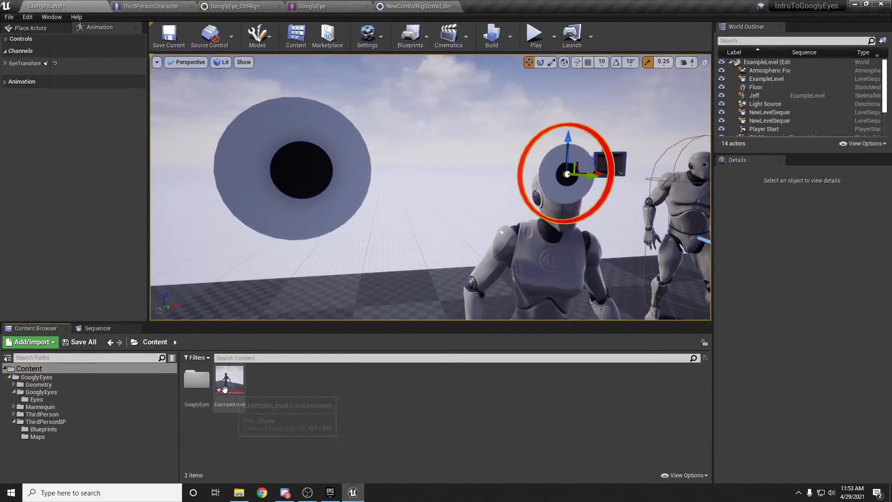
pyautogui.rightClick(224, 389)
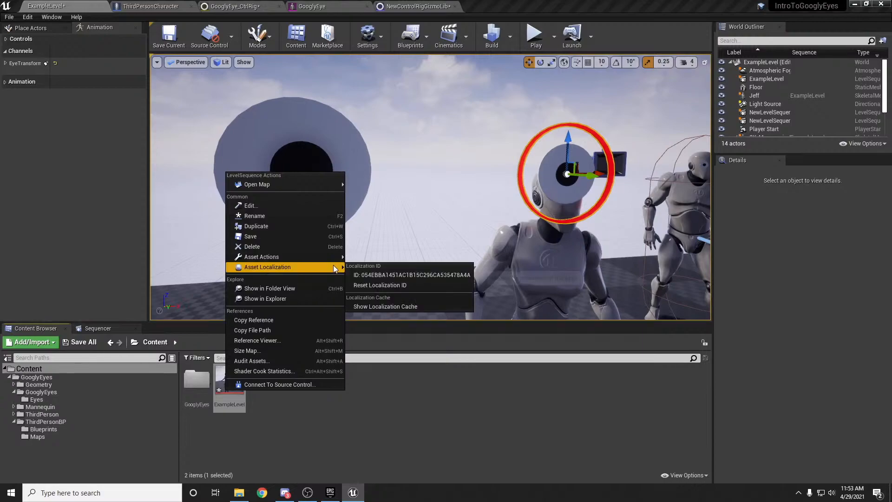
pyautogui.moveTo(333, 260)
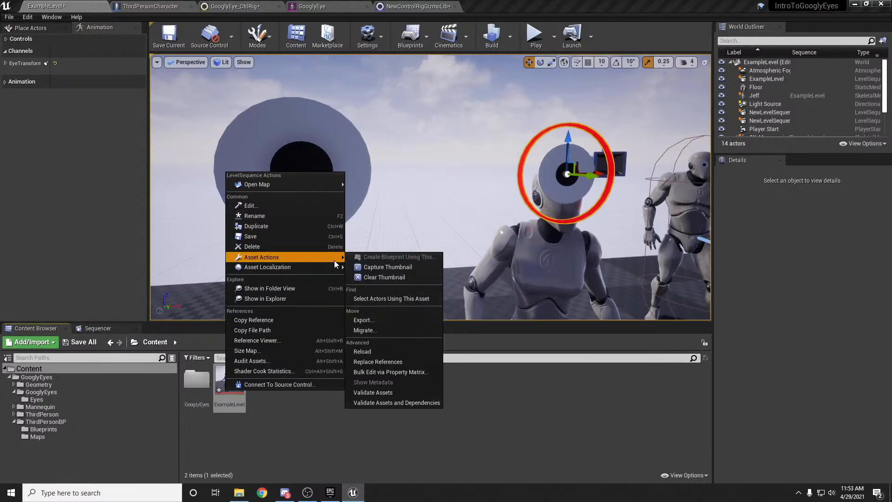
pyautogui.click(397, 331)
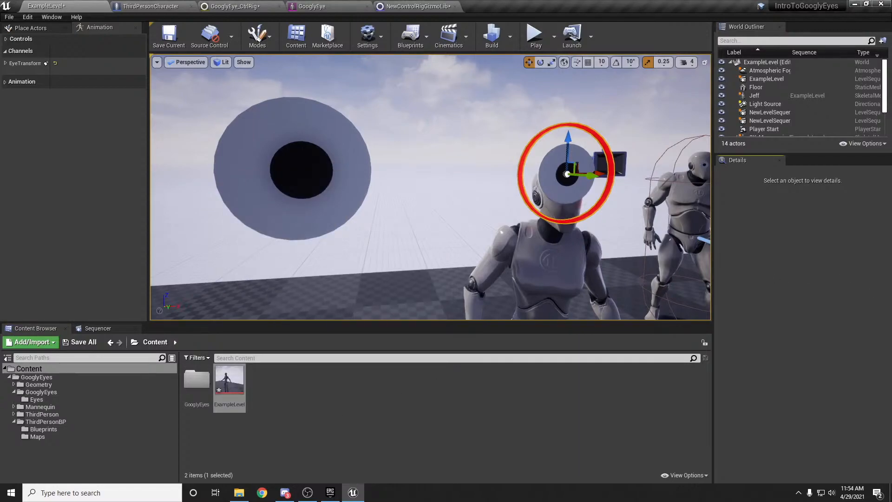
# Minimize the Unreal Editor, Discord and File Explorer windows to clear the desktop.
pyautogui.click(853, 4)
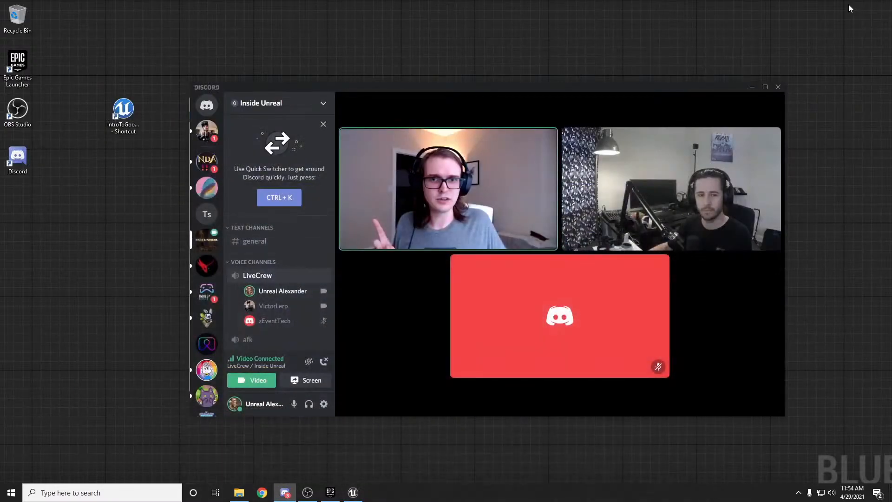
pyautogui.click(754, 93)
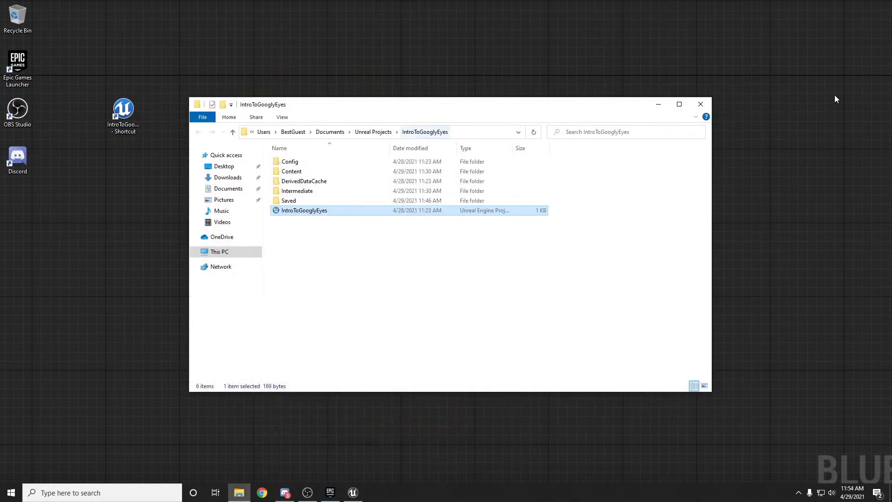
pyautogui.click(658, 104)
# Create a new text document on the desktop, open it in Notepad, and close it without entering anything.
pyautogui.rightClick(525, 109)
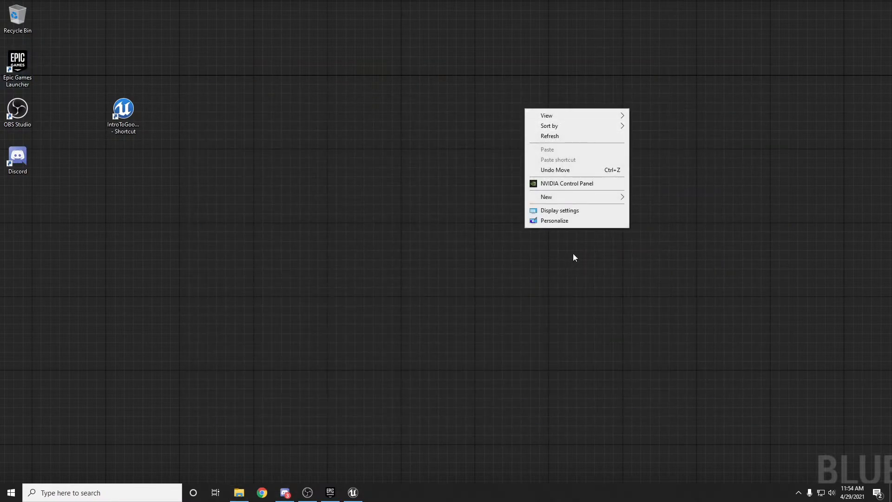
pyautogui.moveTo(584, 191)
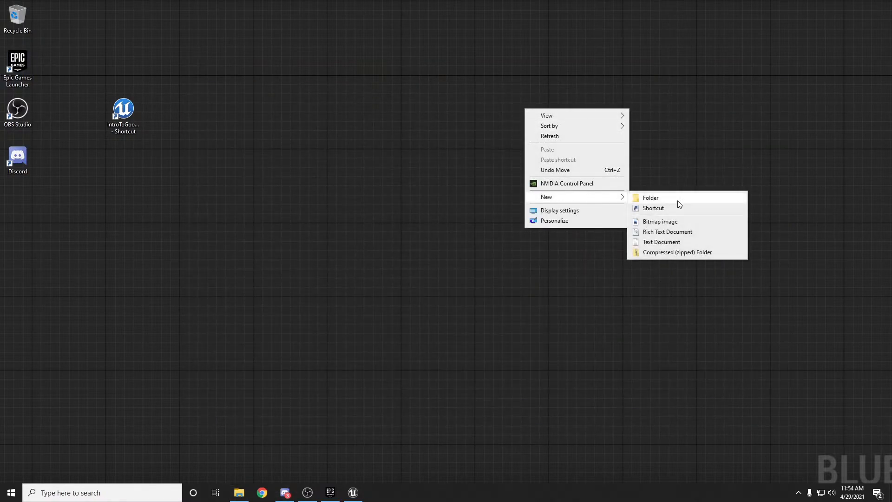
pyautogui.click(689, 242)
pyautogui.click(552, 106)
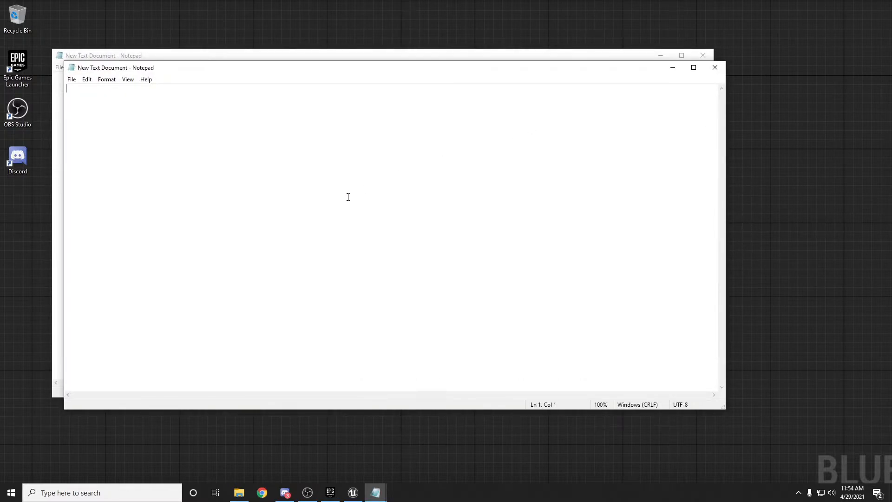
pyautogui.click(714, 68)
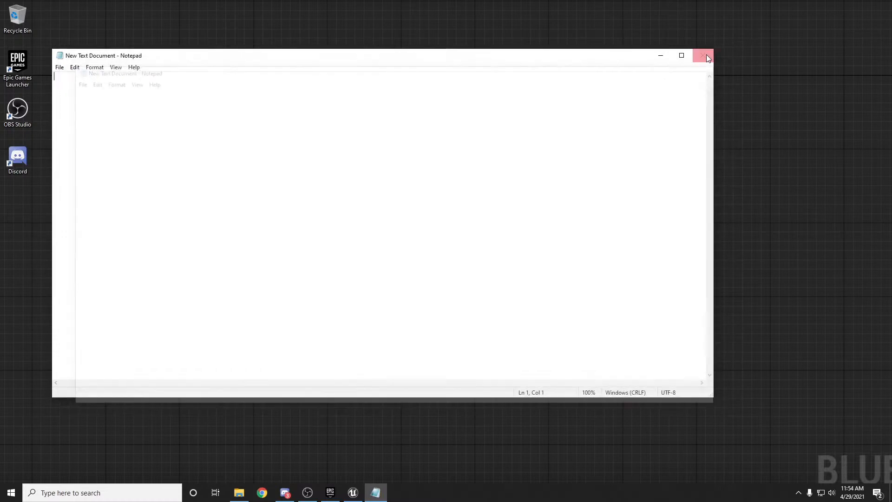
pyautogui.click(703, 55)
# Switch back to Unreal Editor and select the GooglyEye_CtrlRig section with all its keys in ExampleLevel's Sequencer.
pyautogui.click(352, 497)
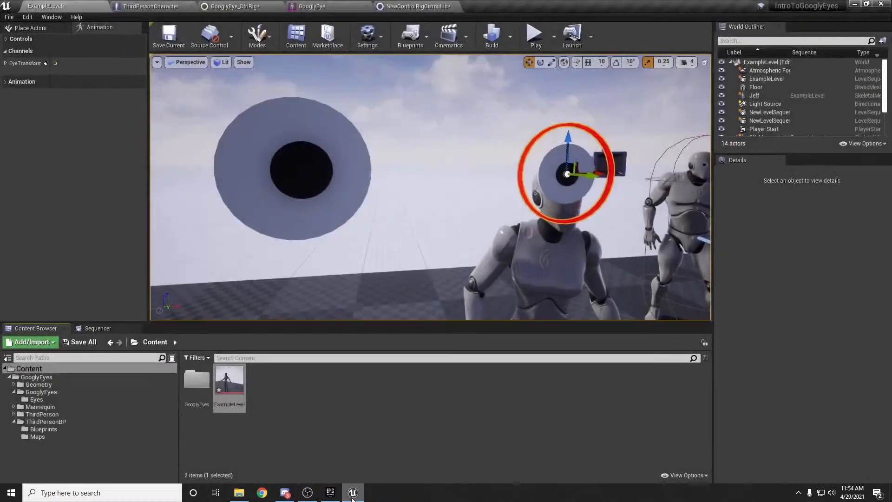
pyautogui.click(95, 328)
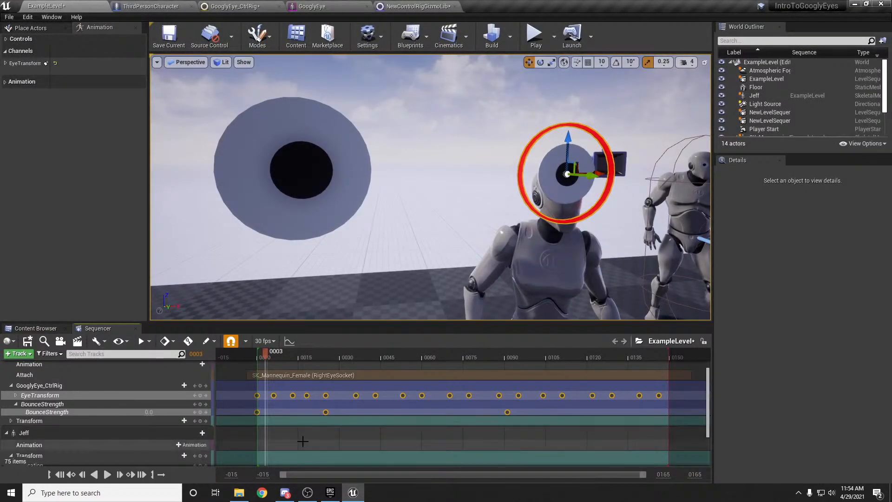
pyautogui.click(309, 404)
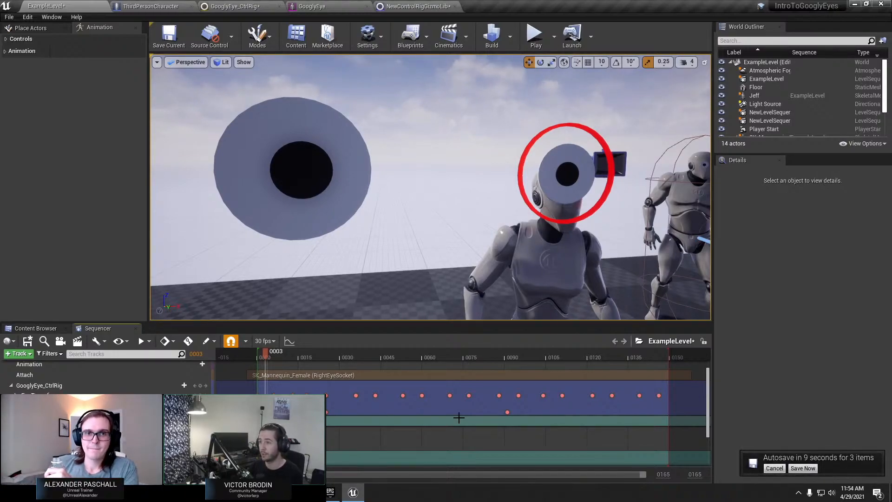
# Close the NewControlRigGizmoLibrary editor and bring up the ThirdPersonCharacter blueprint.
pyautogui.click(421, 5)
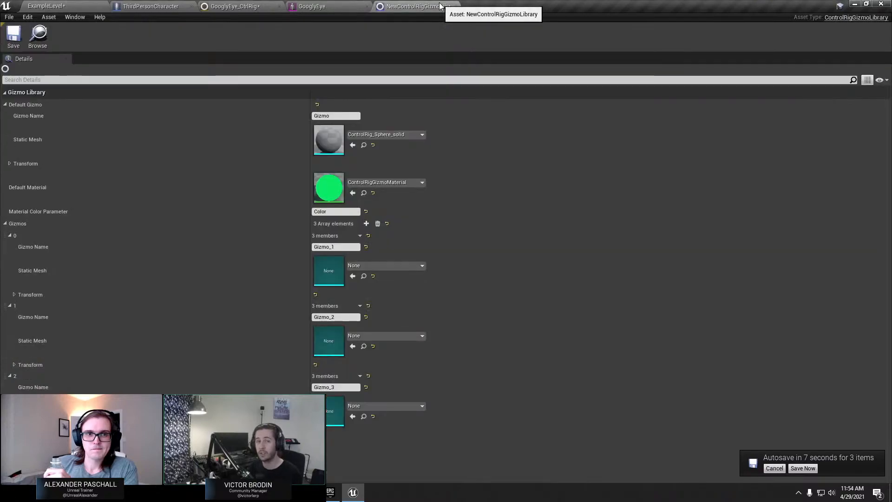
pyautogui.click(310, 6)
pyautogui.click(150, 6)
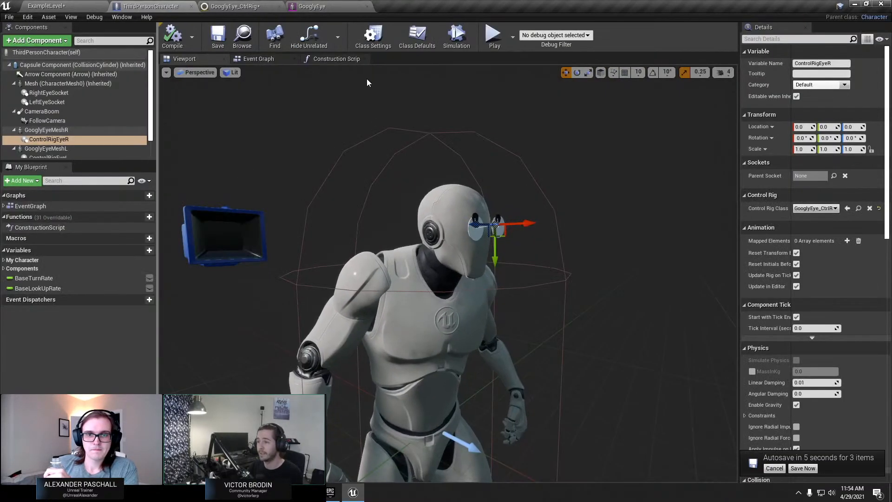
# Examine the nodes around Origin Transform, Verlet (Vector) and Clamp Spatially in GooglyEye_CtrlRig's Rig Graph at a wider zoom.
pyautogui.click(234, 6)
pyautogui.scroll(-6, 391, 202)
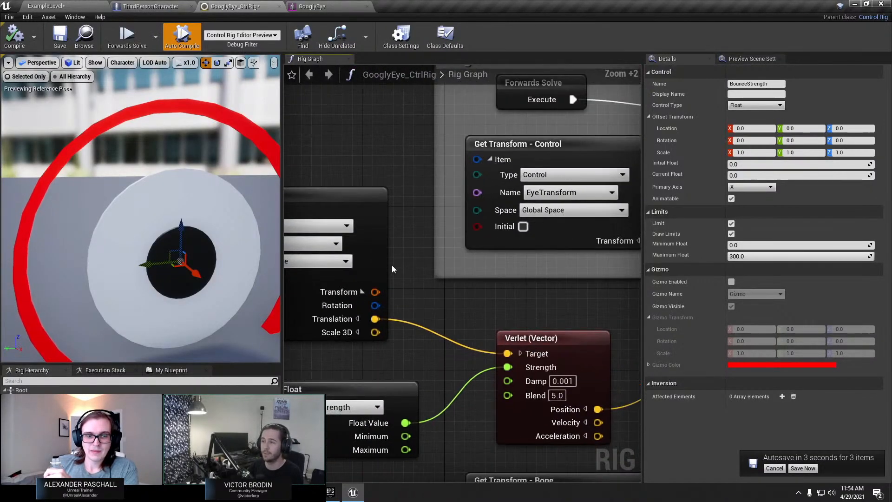
pyautogui.moveTo(359, 137); pyautogui.dragTo(352, 309, button='right')
pyautogui.moveTo(411, 258); pyautogui.dragTo(415, 79, button='right')
pyautogui.scroll(-1, 415, 169)
# Make more room for GooglyEye_CtrlRig's Graphs and Variables lists and check what can be added from the Graphs list.
pyautogui.click(183, 371)
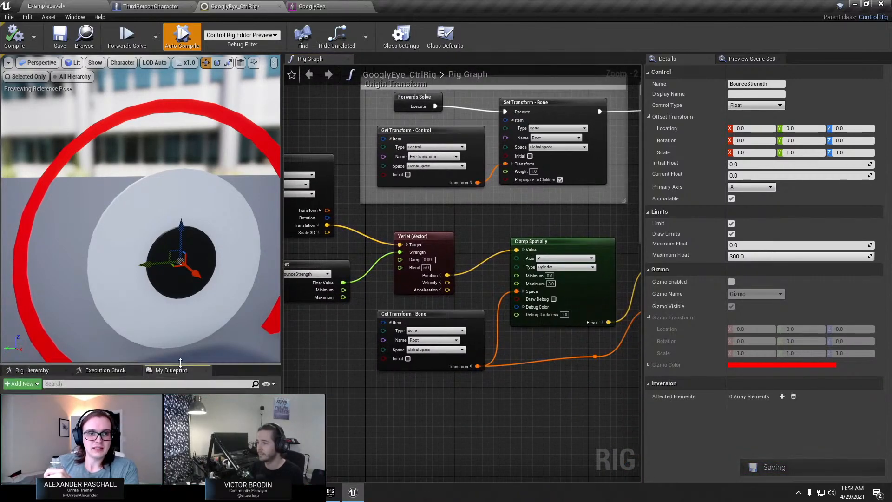
pyautogui.moveTo(179, 363); pyautogui.dragTo(168, 278)
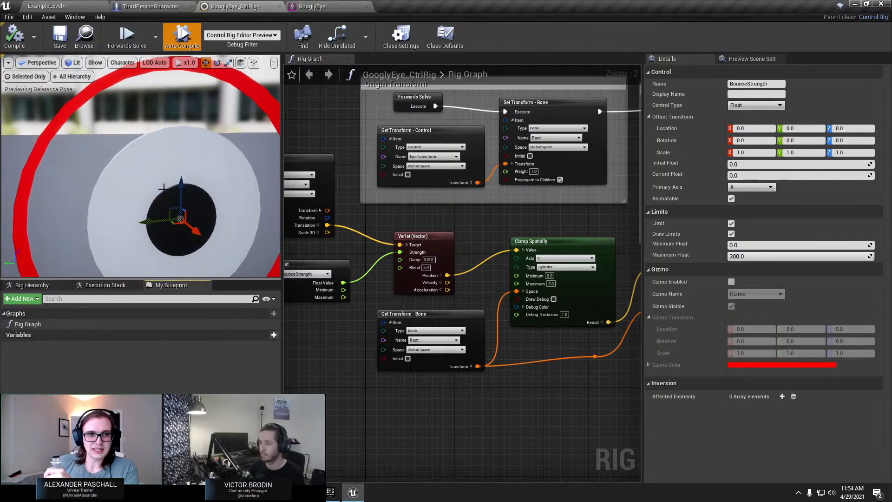
pyautogui.scroll(-3, 177, 202)
pyautogui.moveTo(281, 256); pyautogui.dragTo(314, 258)
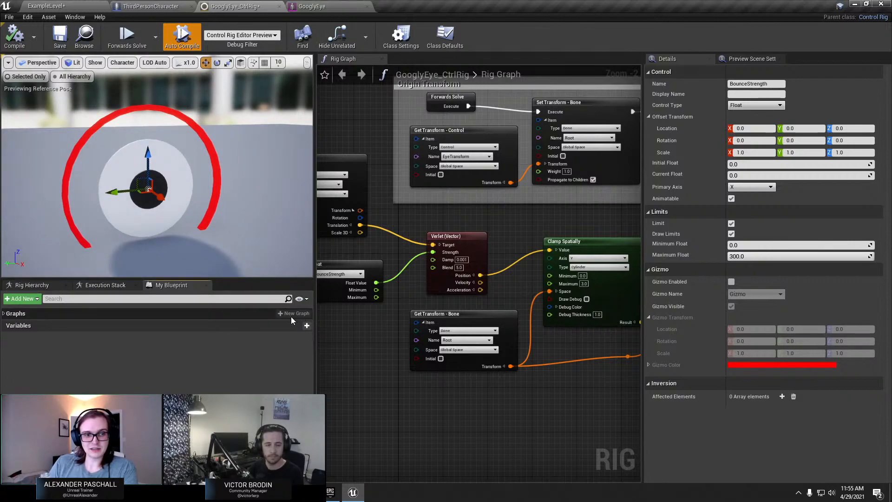
pyautogui.click(111, 324)
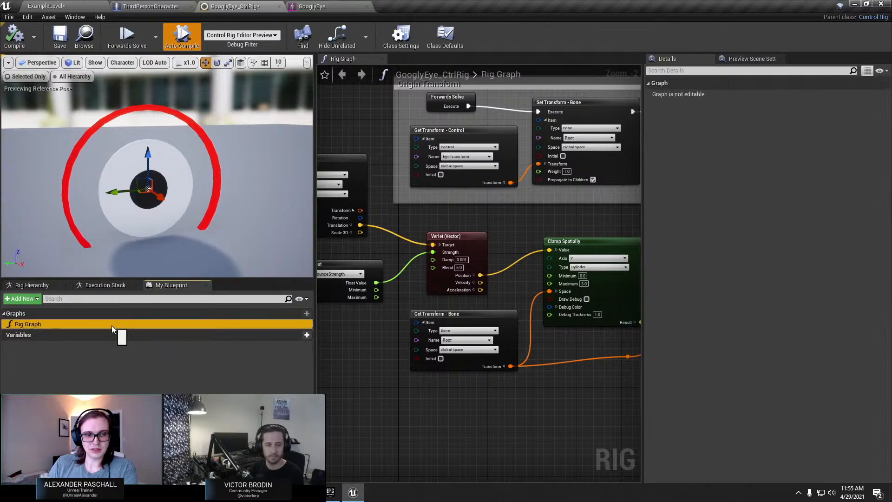
pyautogui.rightClick(111, 320)
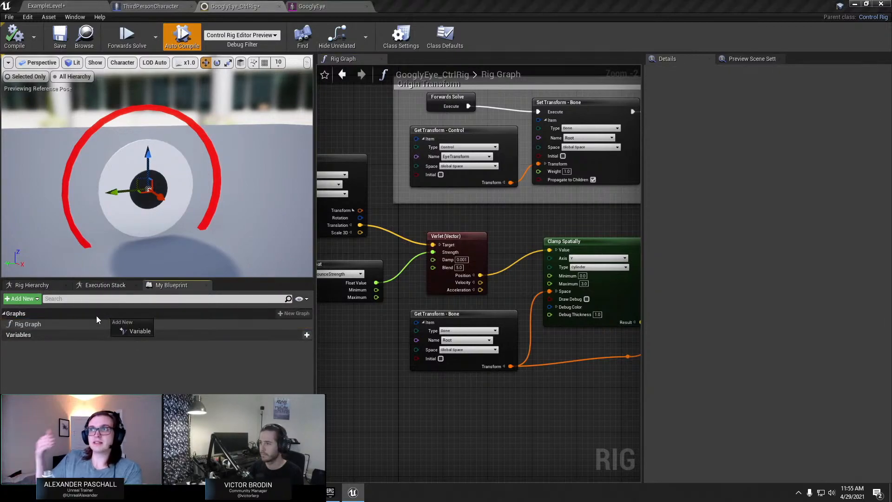
# Select the Verlet, Clamp Spatially and Get Transform nodes below the comment boxes, check their available node actions, and clear the selection.
pyautogui.click(63, 379)
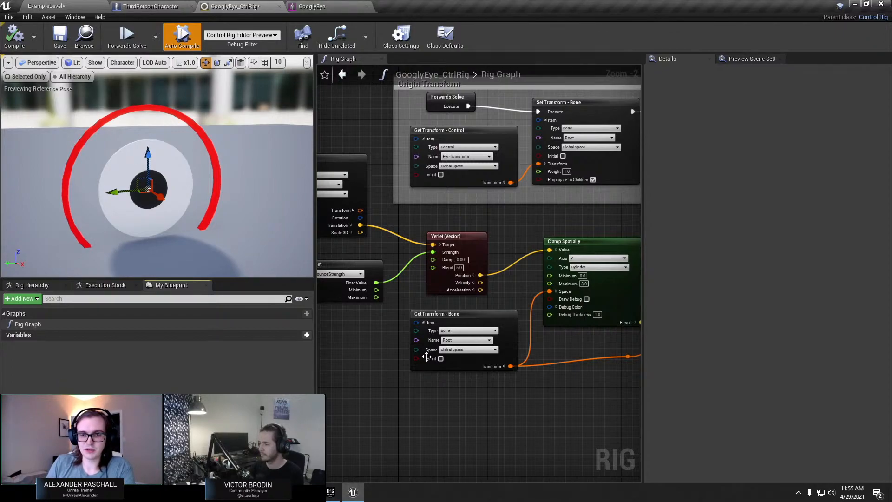
pyautogui.scroll(-3, 428, 362)
pyautogui.moveTo(331, 401); pyautogui.dragTo(569, 300)
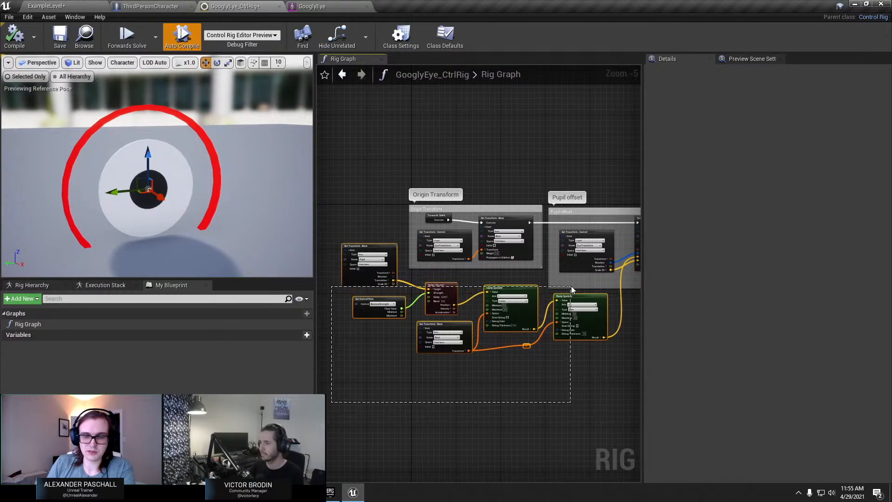
pyautogui.rightClick(571, 300)
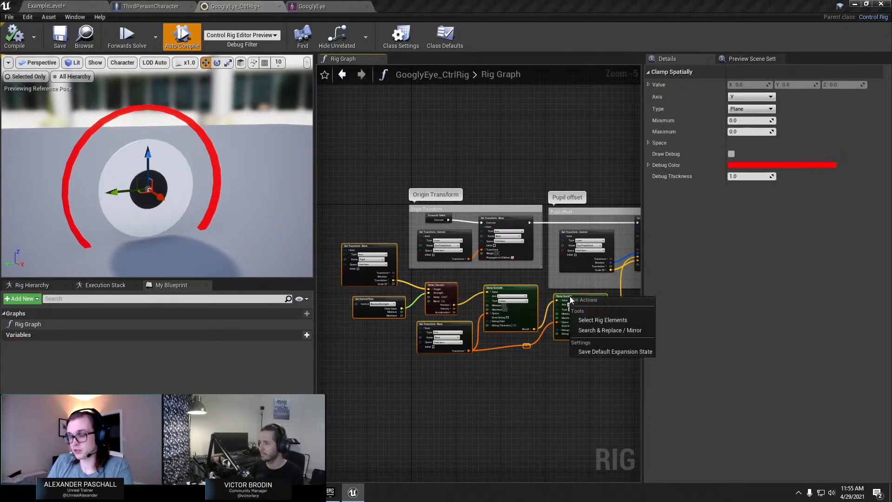
pyautogui.click(464, 419)
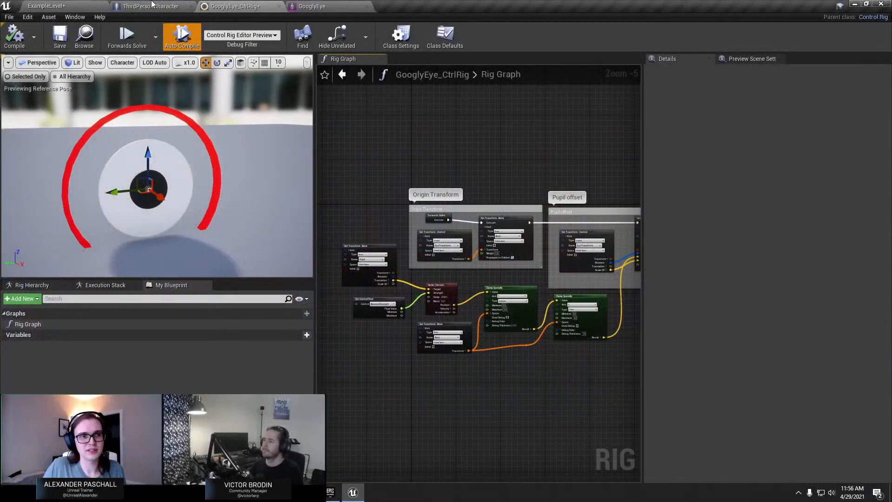
# Select the RightEyeSocket component in the ThirdPersonCharacter blueprint.
pyautogui.click(159, 5)
pyautogui.click(92, 94)
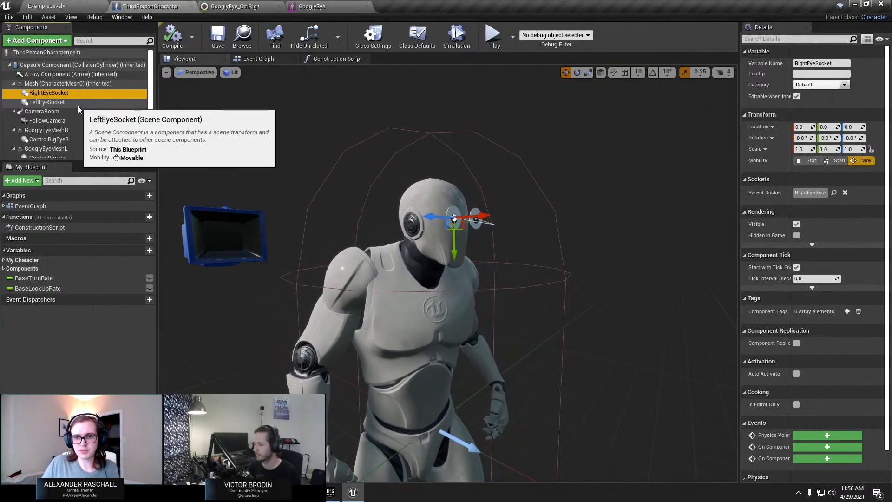
# Return to GooglyEye_CtrlRig and widen the Rig Graph area around the Pupil offset and Clamp Spatially nodes.
pyautogui.click(234, 6)
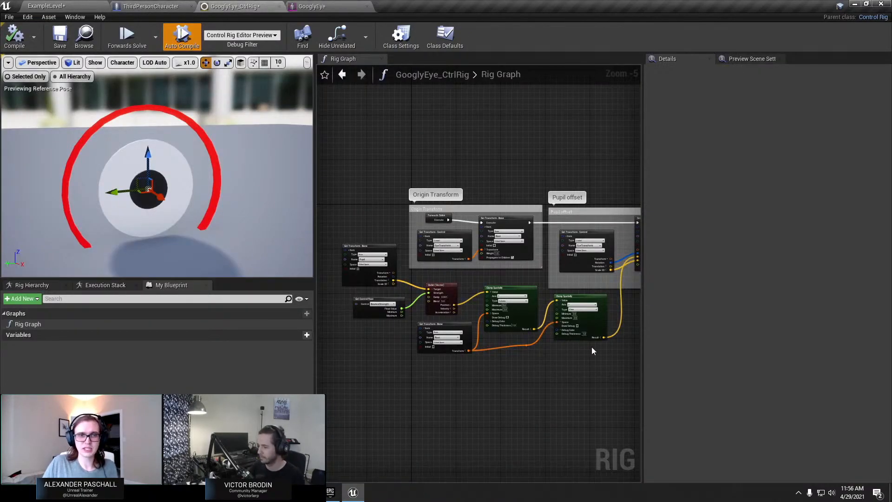
pyautogui.moveTo(642, 345); pyautogui.dragTo(699, 322)
pyautogui.scroll(2, 629, 307)
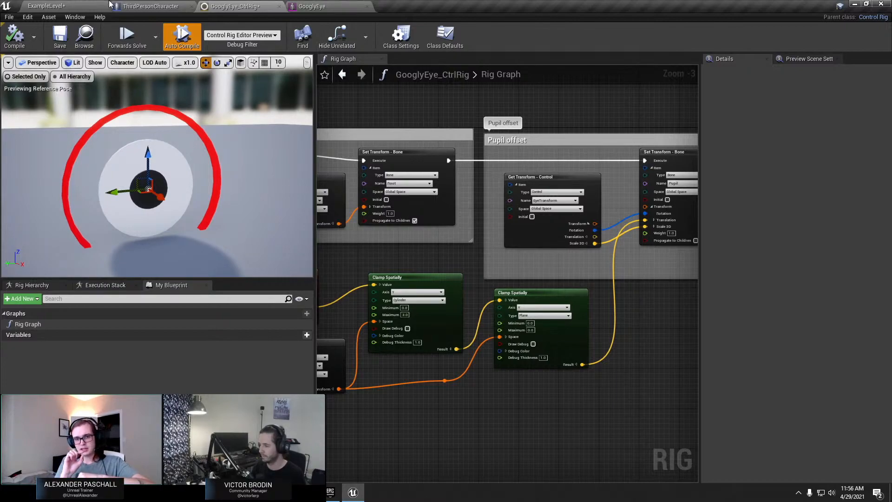
# Look at the mannequin in the ThirdPersonCharacter blueprint again and go back to GooglyEye_CtrlRig's Rig Graph.
pyautogui.click(170, 6)
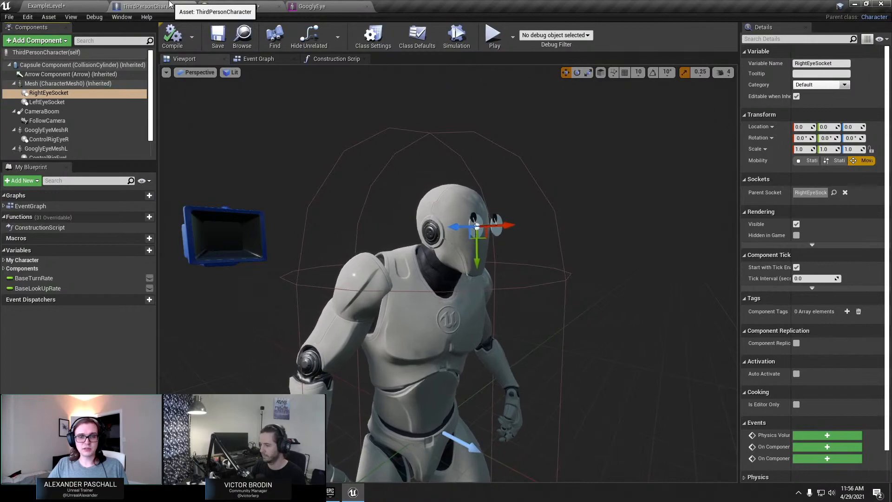
pyautogui.click(309, 36)
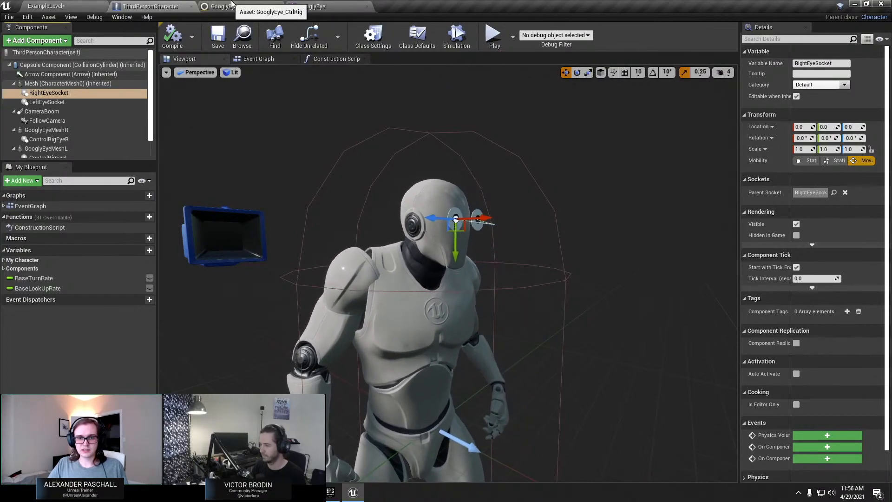
pyautogui.click(253, 6)
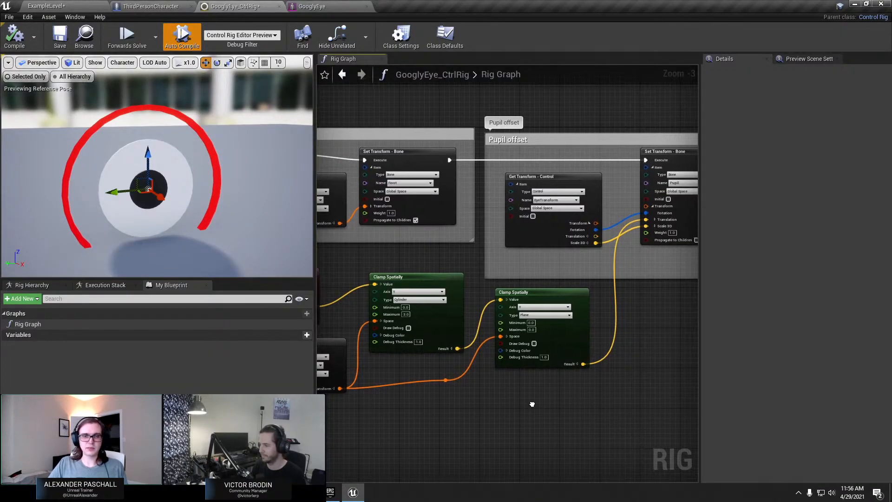
# Try out a Branch node between Verlet (Vector) and Clamp Spatially in the Rig Graph, and delete it.
pyautogui.scroll(3, 532, 406)
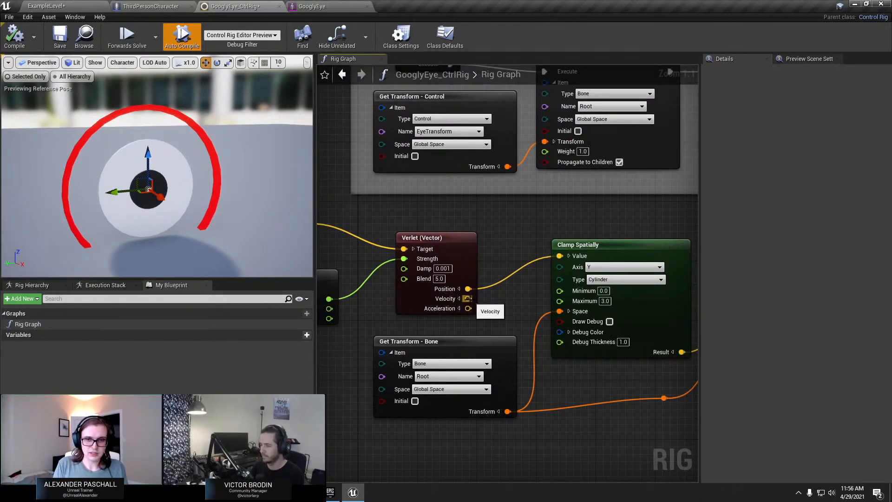
pyautogui.rightClick(505, 216)
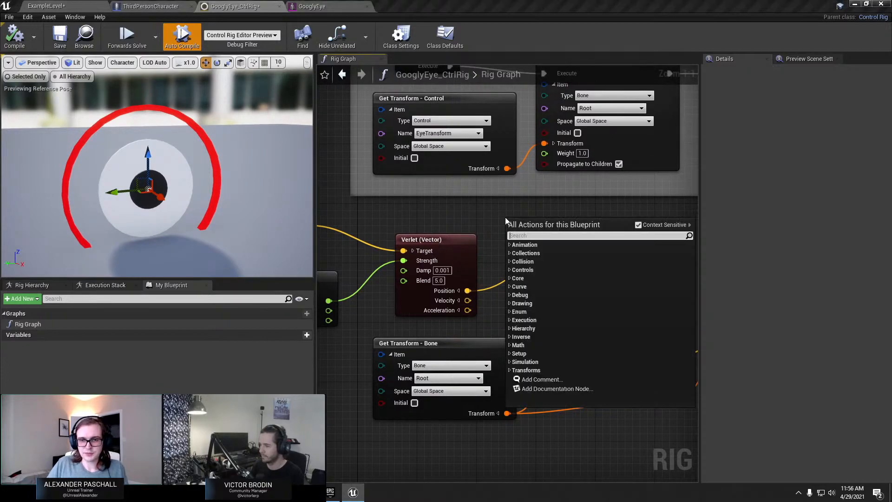
pyautogui.write('bran')
pyautogui.press('Return')
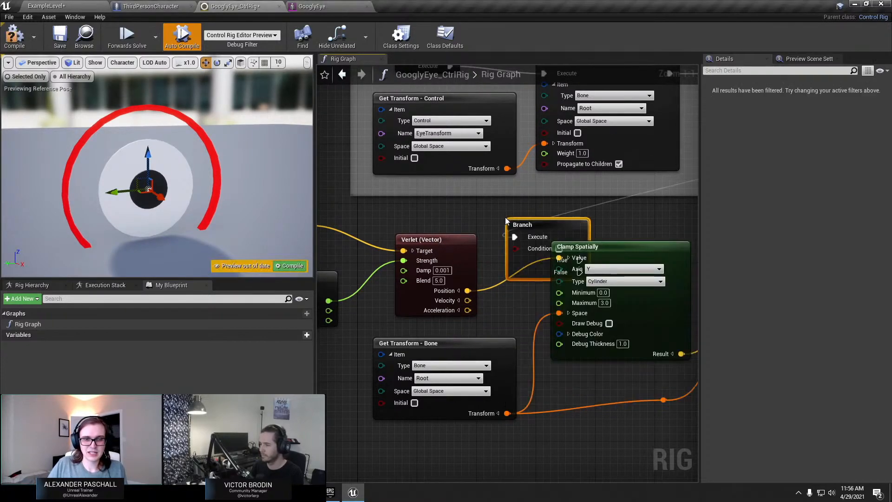
pyautogui.moveTo(506, 216); pyautogui.dragTo(356, 244, button='right')
pyautogui.moveTo(376, 255); pyautogui.dragTo(346, 239)
pyautogui.moveTo(317, 305); pyautogui.dragTo(435, 299, button='right')
pyautogui.moveTo(406, 286); pyautogui.dragTo(391, 278)
pyautogui.moveTo(464, 265); pyautogui.dragTo(432, 285)
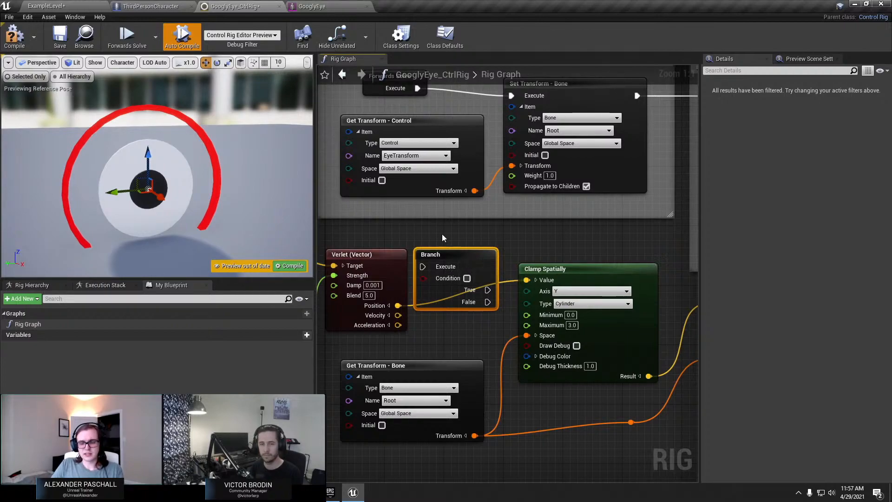
pyautogui.press('Delete')
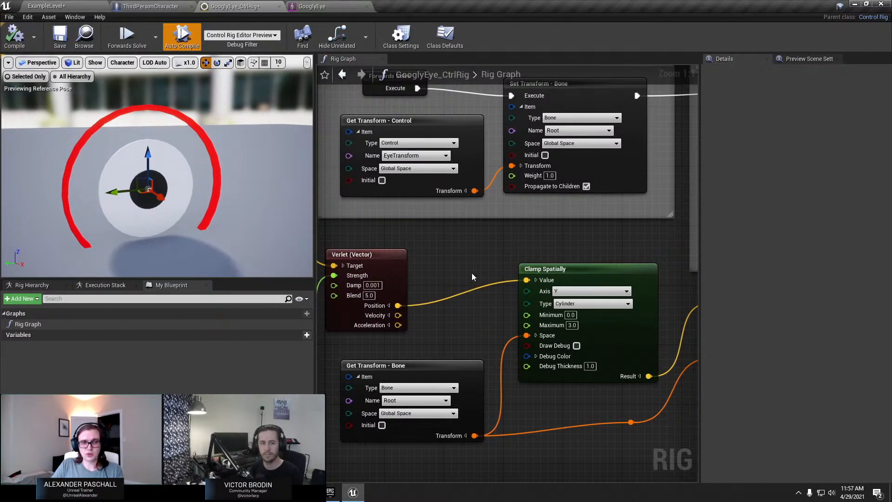